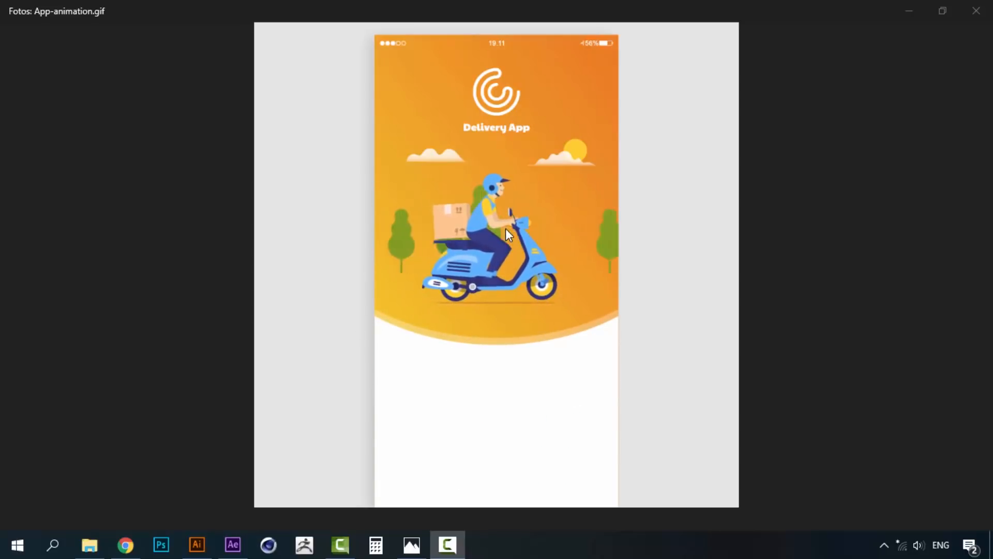
Switch to Illustrator and examine the delivery app artwork and layer list of vector.ai.
click(198, 544)
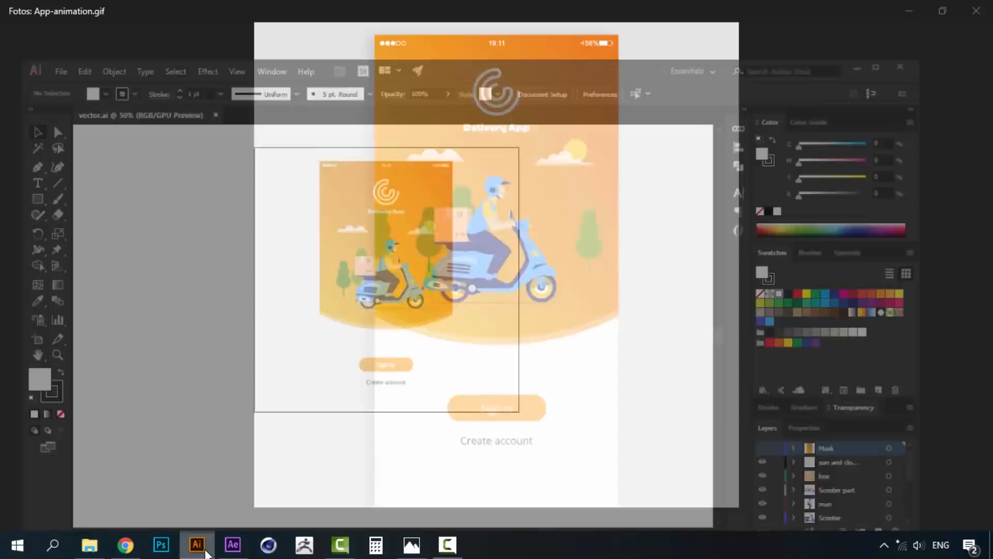
drag(293, 213, 294, 227)
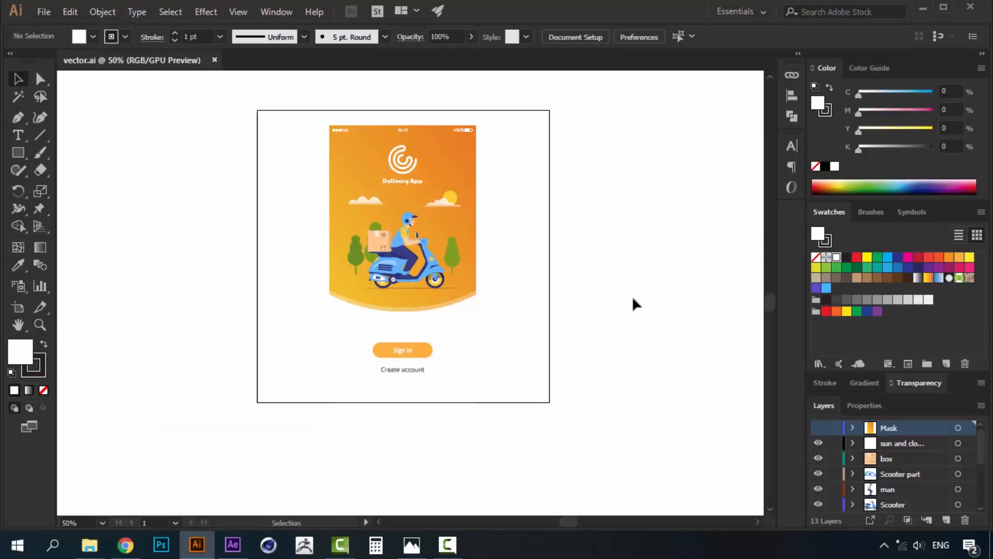
key(z)
click(421, 296)
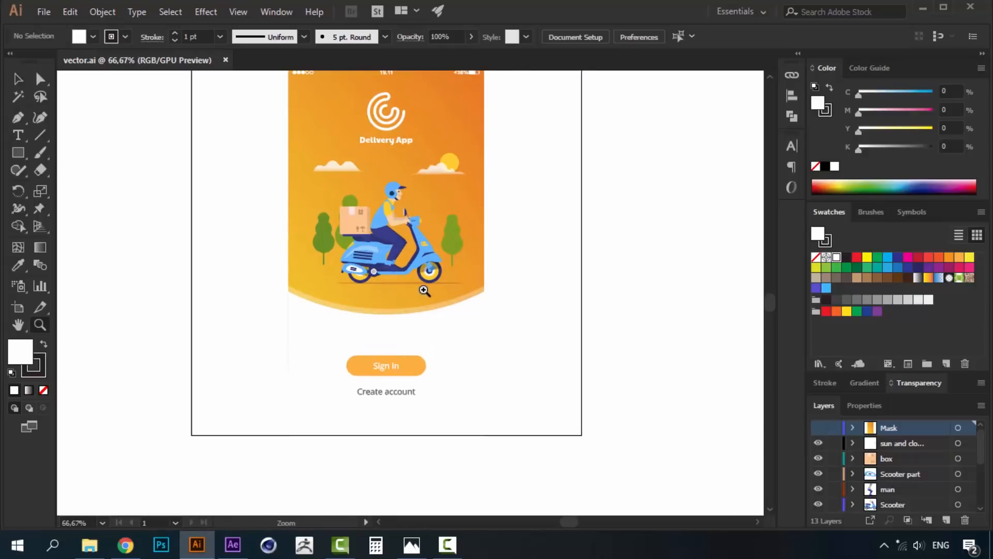
alt+click(421, 287)
drag(433, 291, 478, 318)
click(401, 273)
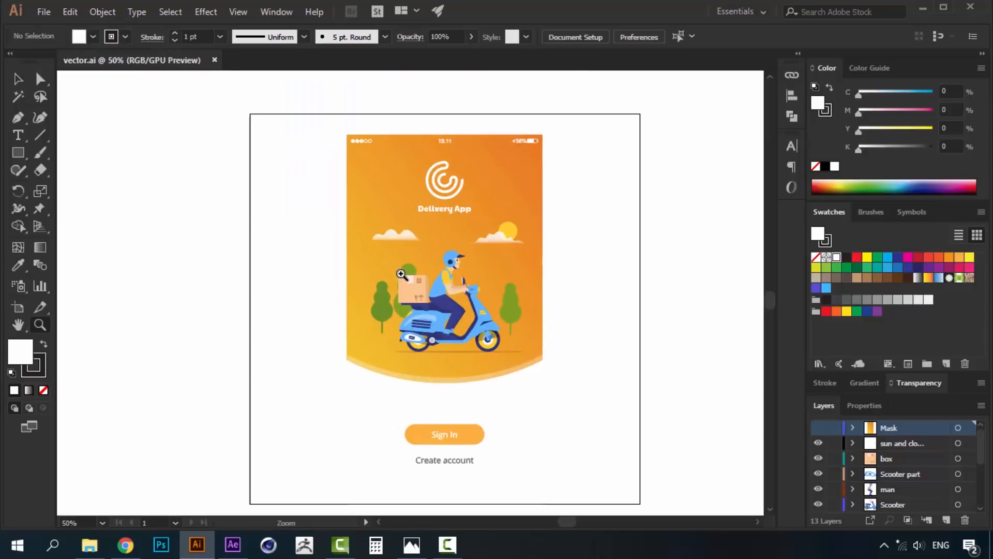
scroll(920, 468, down, 5)
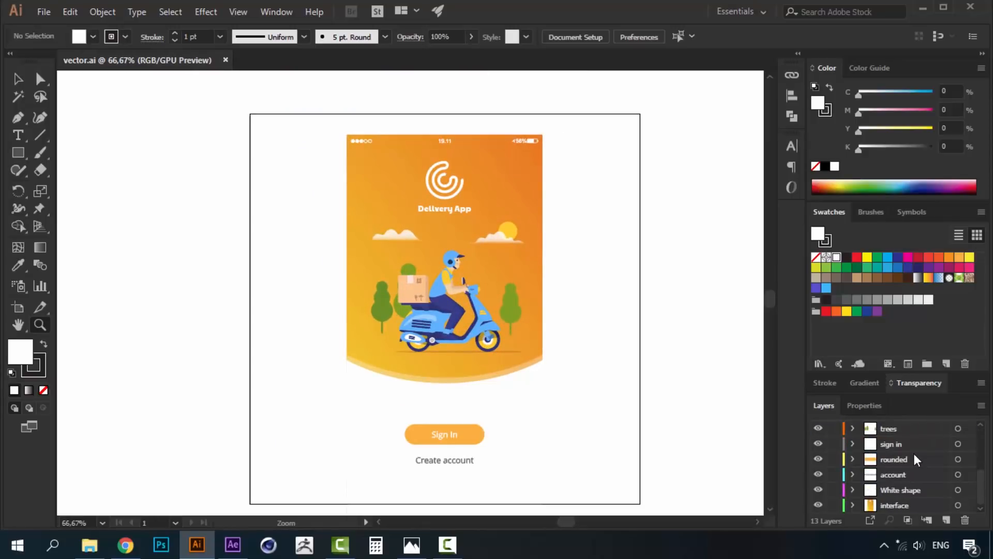
scroll(917, 460, up, 5)
click(504, 293)
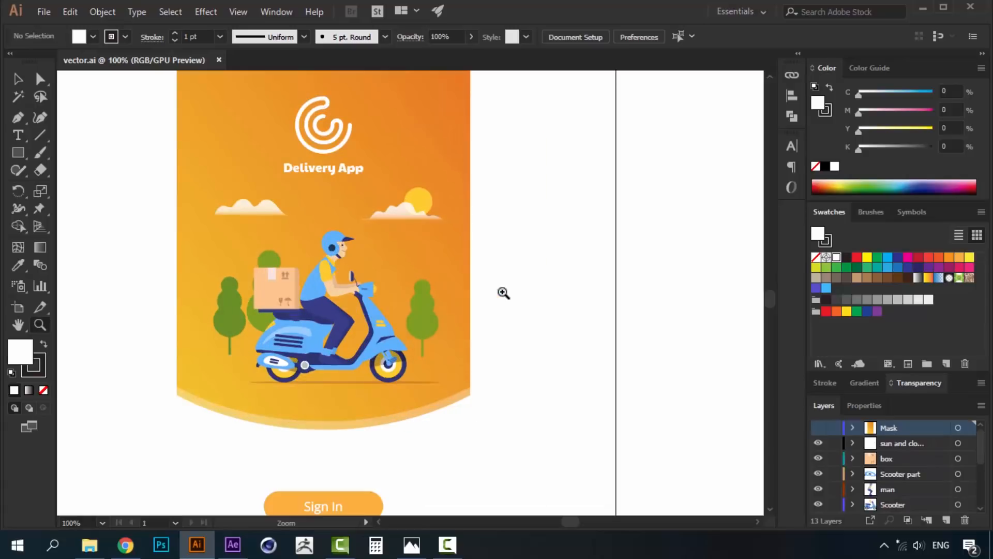
drag(319, 330, 348, 290)
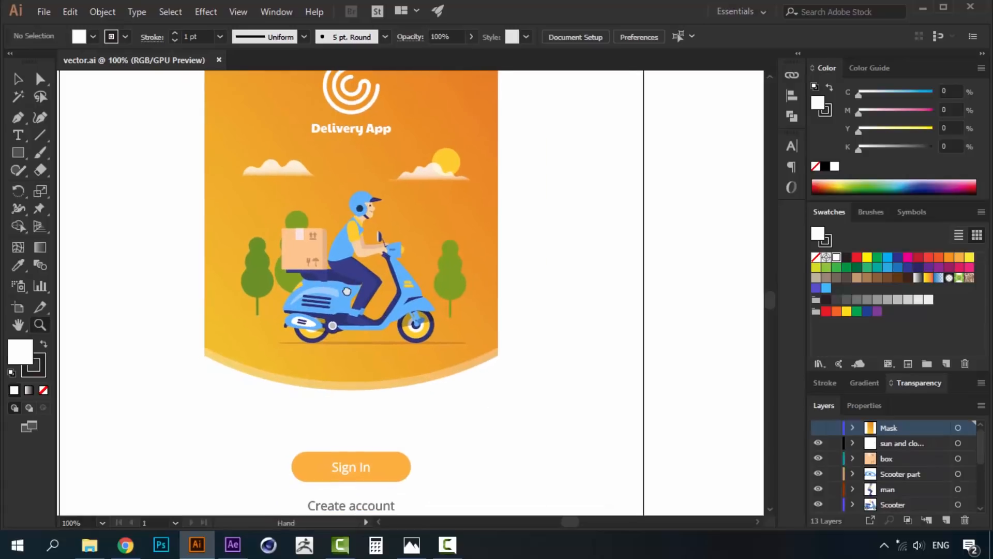
Inspect how the scooter, background and tree artwork is divided among the named layers, and review the layer list.
key(v)
click(305, 319)
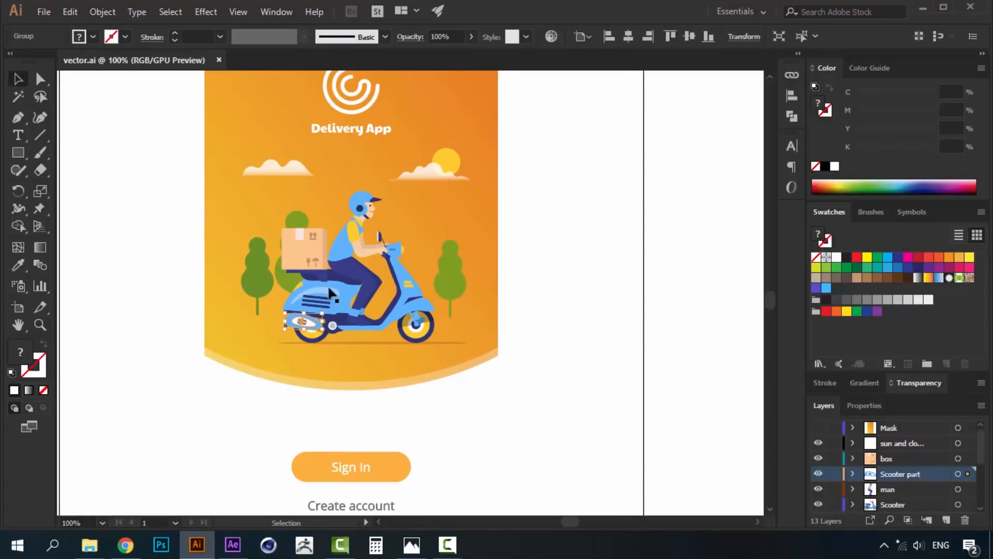
click(341, 252)
click(533, 303)
click(440, 266)
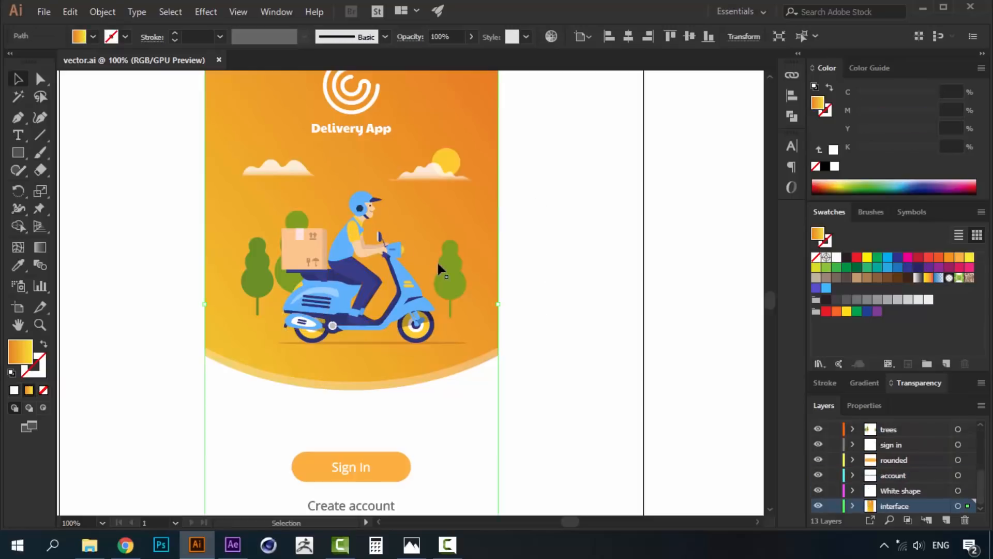
click(446, 271)
click(631, 277)
scroll(906, 469, up, 3)
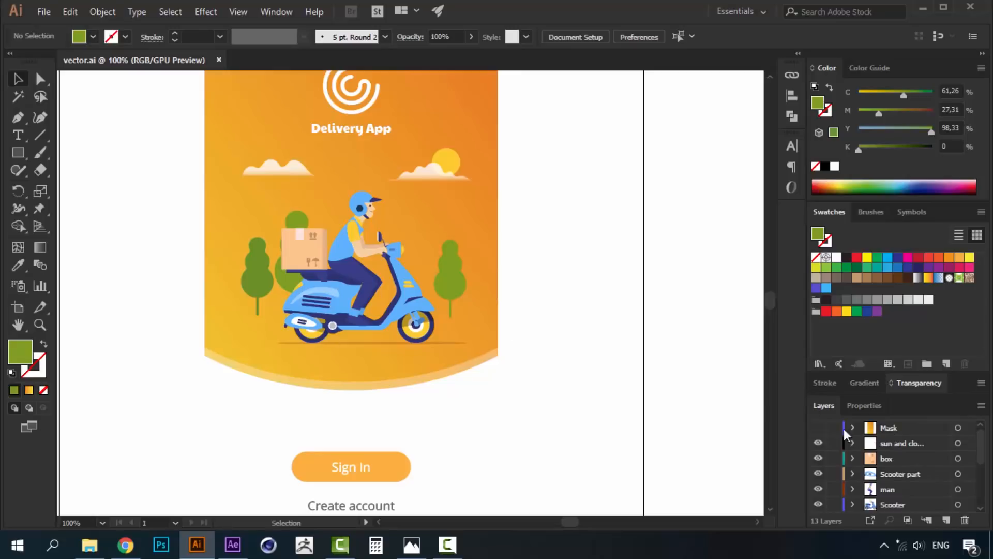
scroll(901, 456, down, 3)
scroll(902, 472, up, 3)
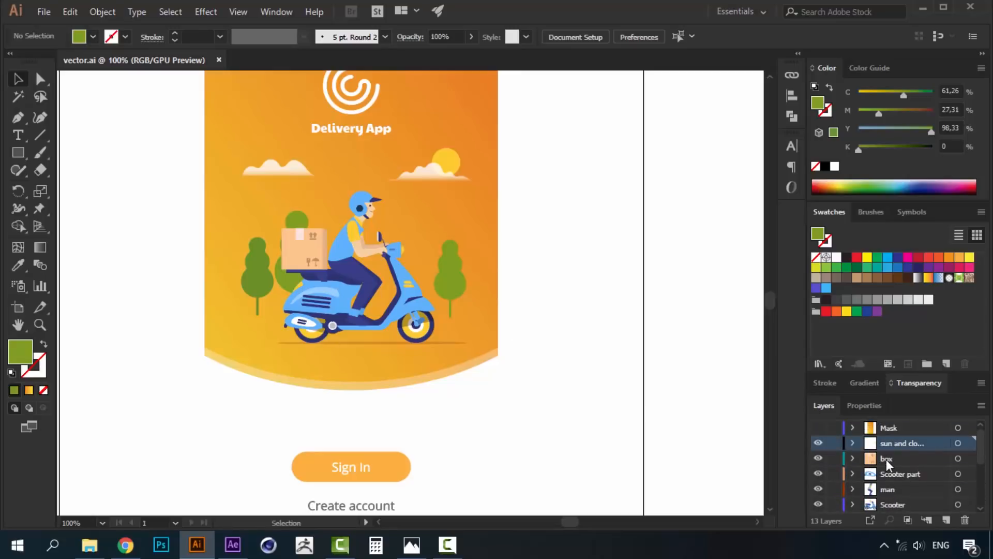
scroll(890, 457, down, 3)
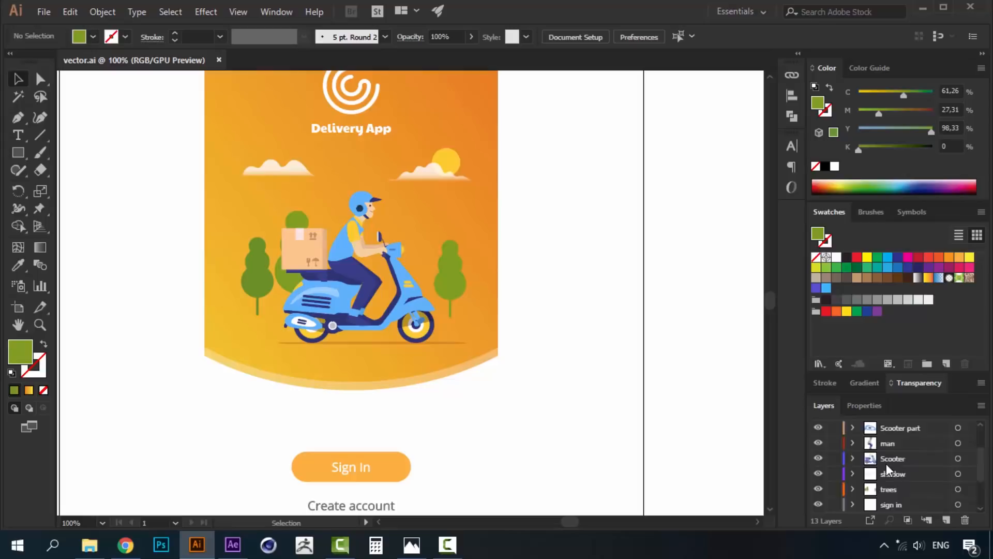
Switch to After Effects and create a new 800 × 800 px composition at 29.97 fps.
click(233, 545)
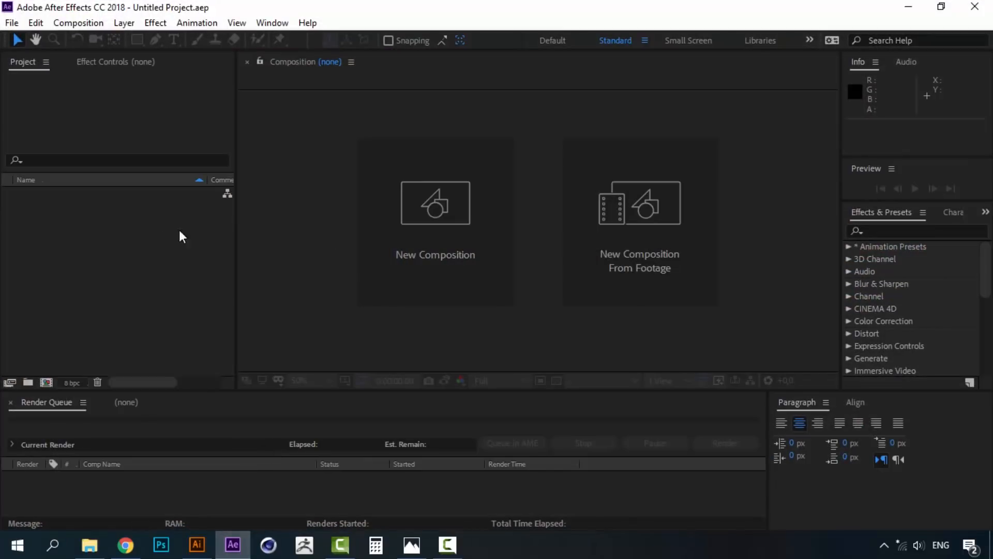
click(451, 193)
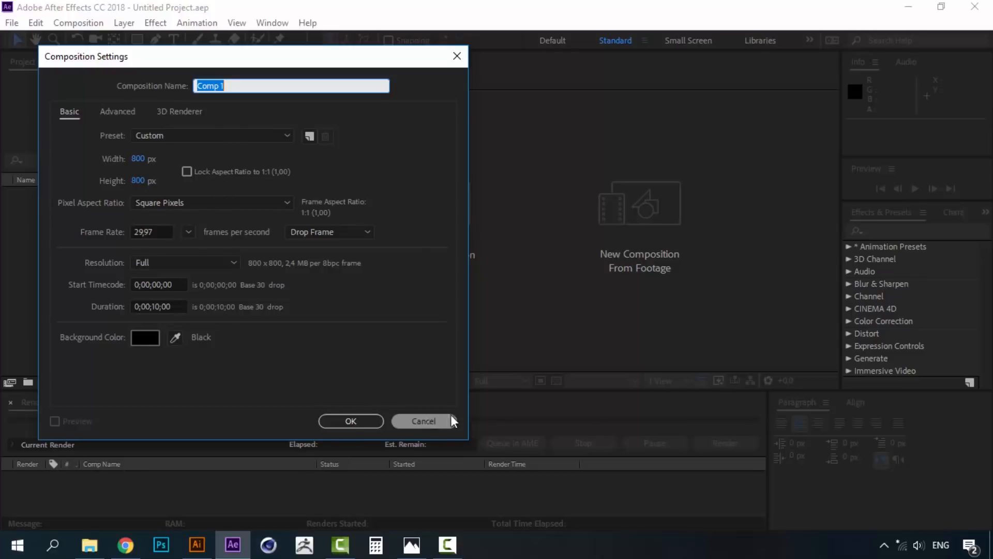
click(354, 425)
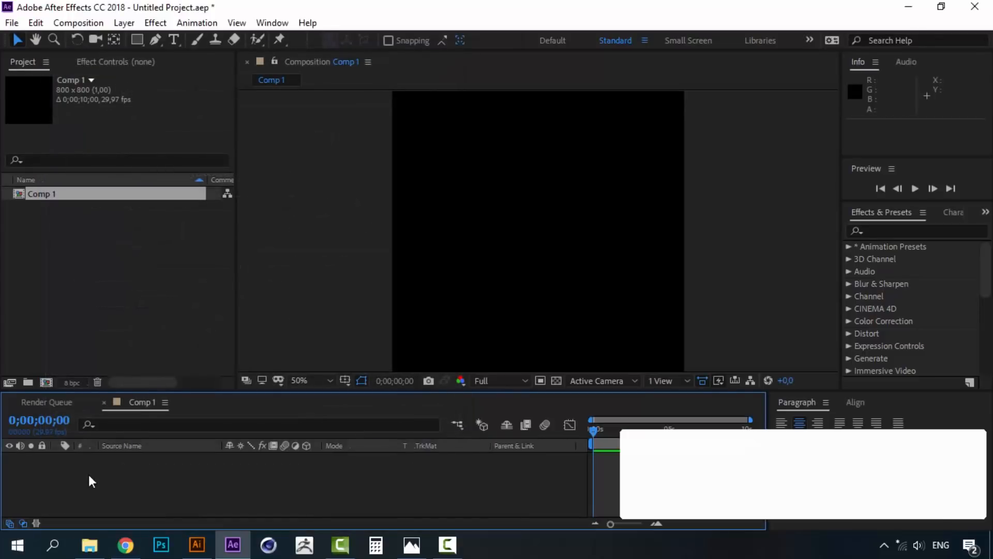
Set the composition's duration to 4 seconds.
click(88, 22)
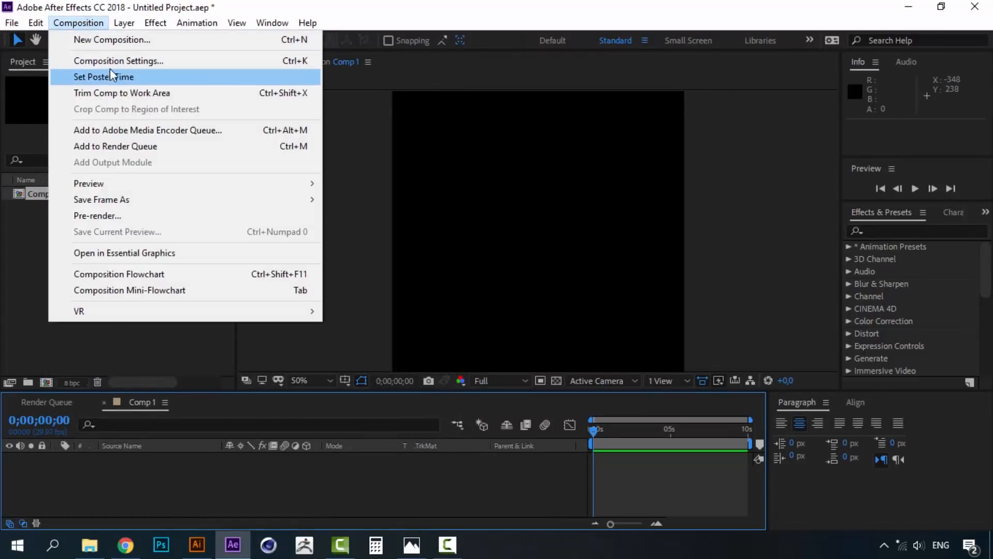
click(78, 58)
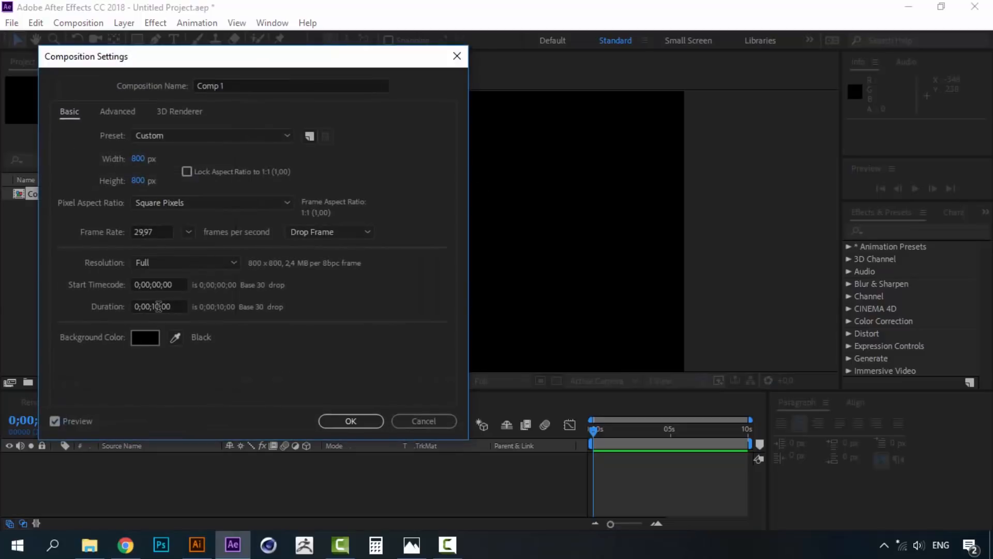
drag(159, 306, 155, 307)
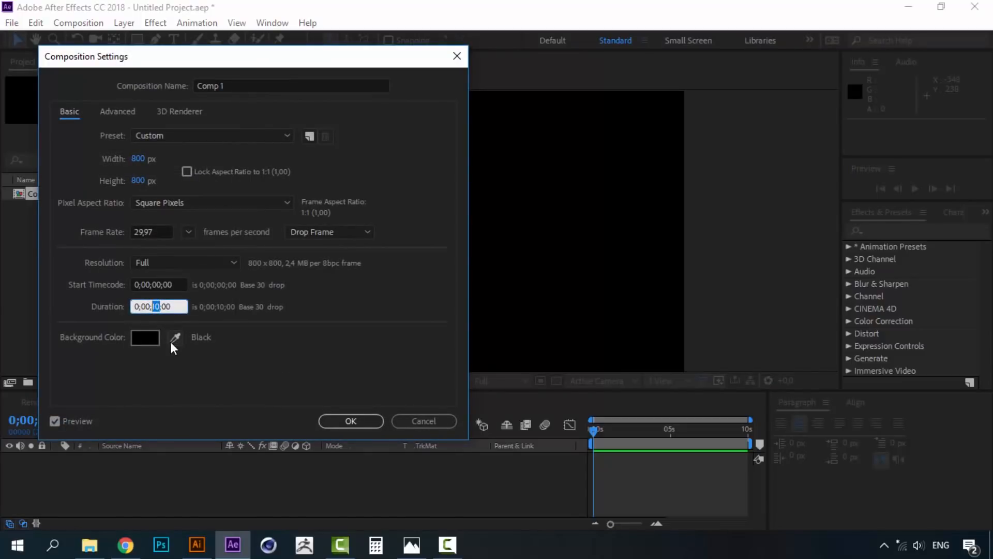
text(4)
click(366, 423)
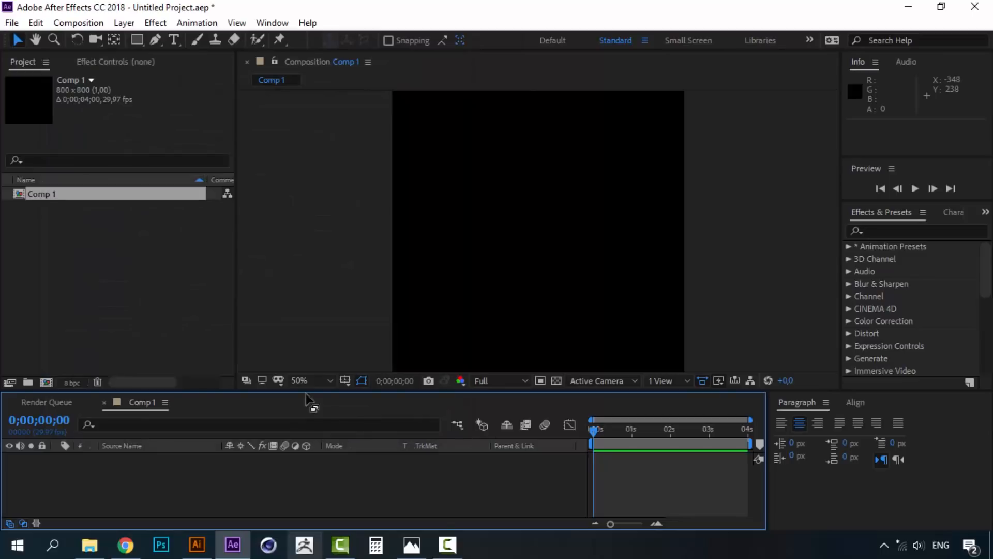
Review the App-animation.gif reference, and import the vector Illustrator file into After Effects as Composition - Retain Layer Sizes.
click(414, 549)
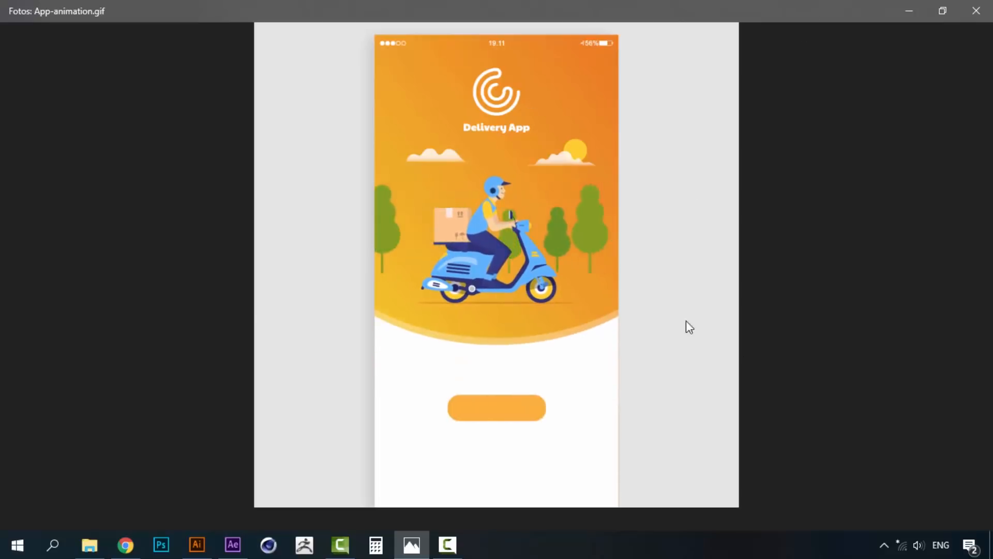
click(909, 10)
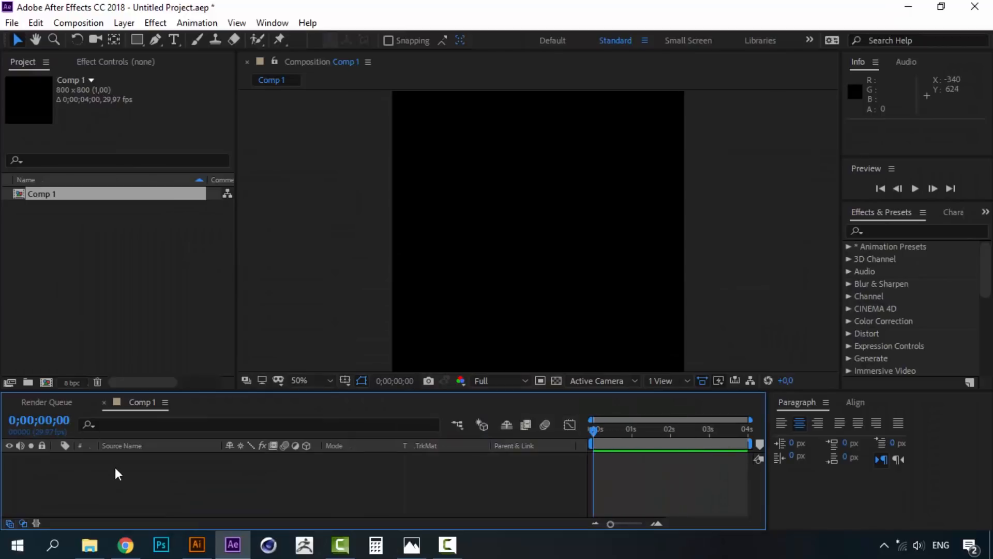
right_click(63, 237)
mouse_move(236, 310)
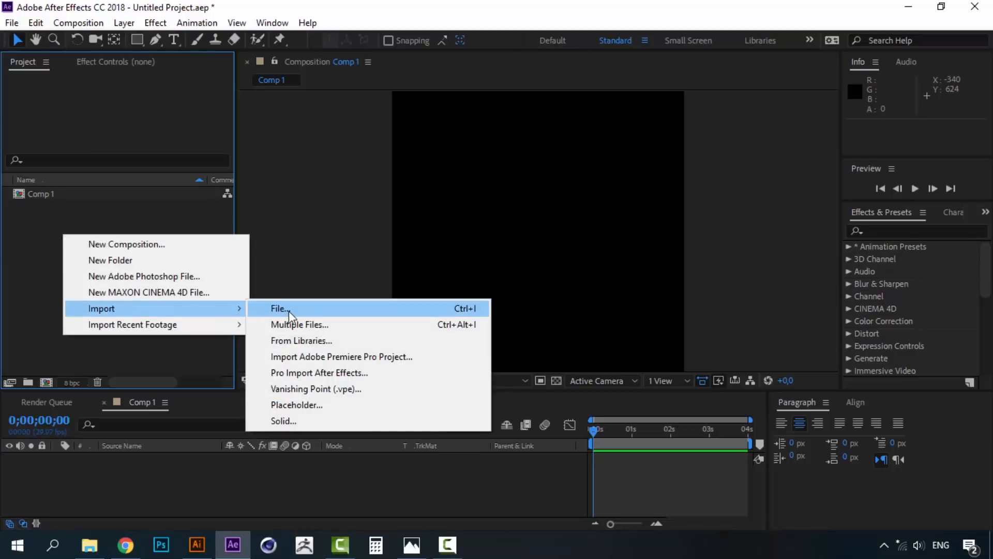
click(290, 311)
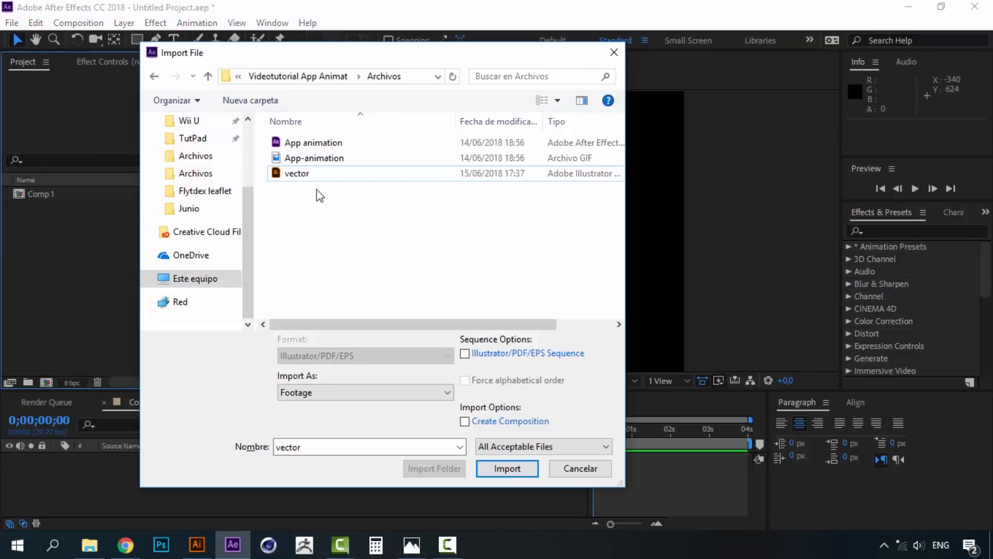
click(308, 178)
click(419, 396)
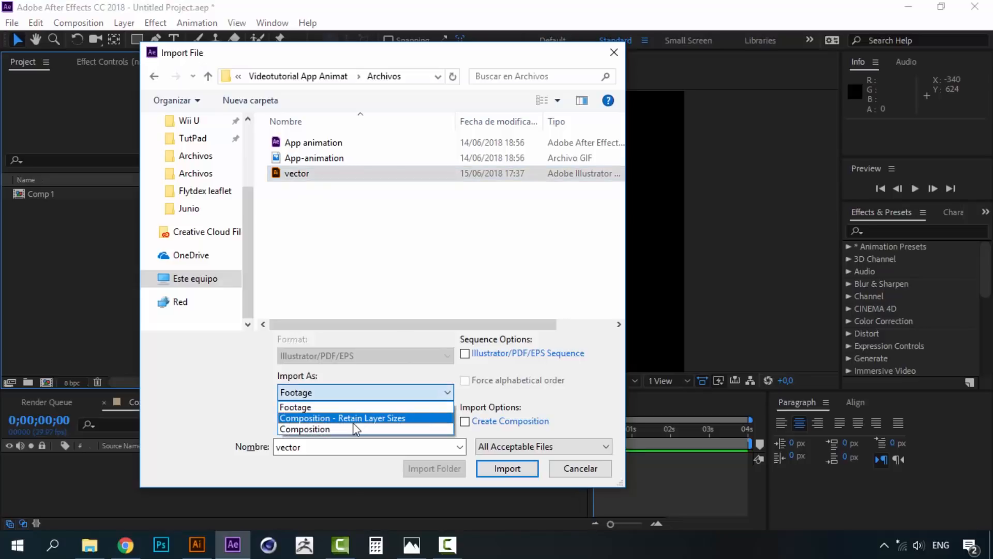
click(389, 418)
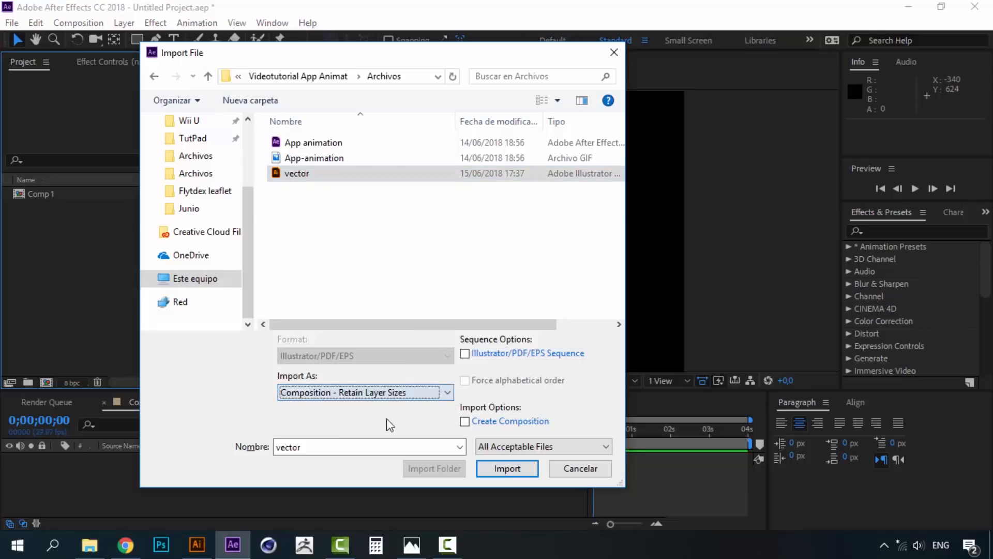
click(506, 469)
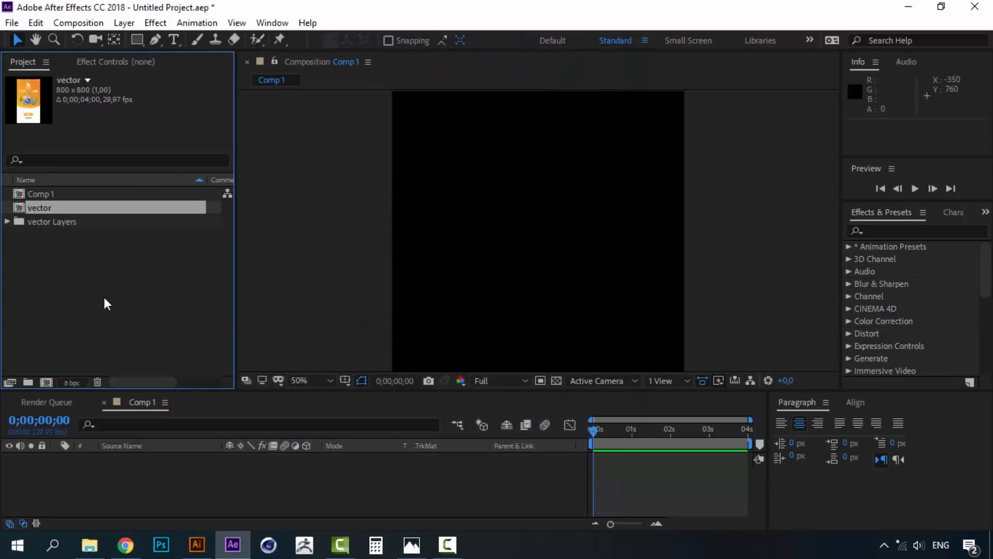
Check the contents of the vector Layers folder and add the vector composition to the Comp 1 timeline.
click(106, 303)
click(40, 212)
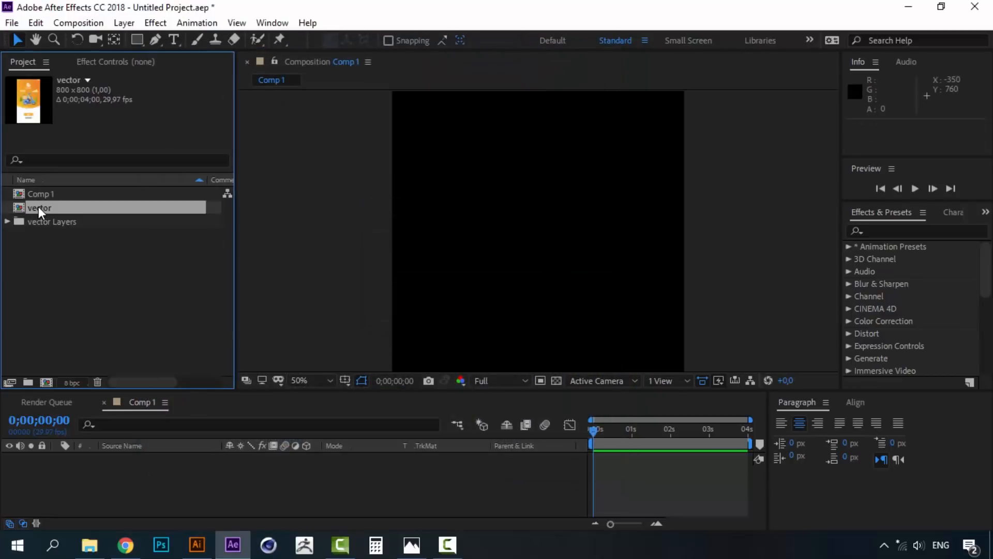
click(9, 222)
scroll(94, 269, up, 2)
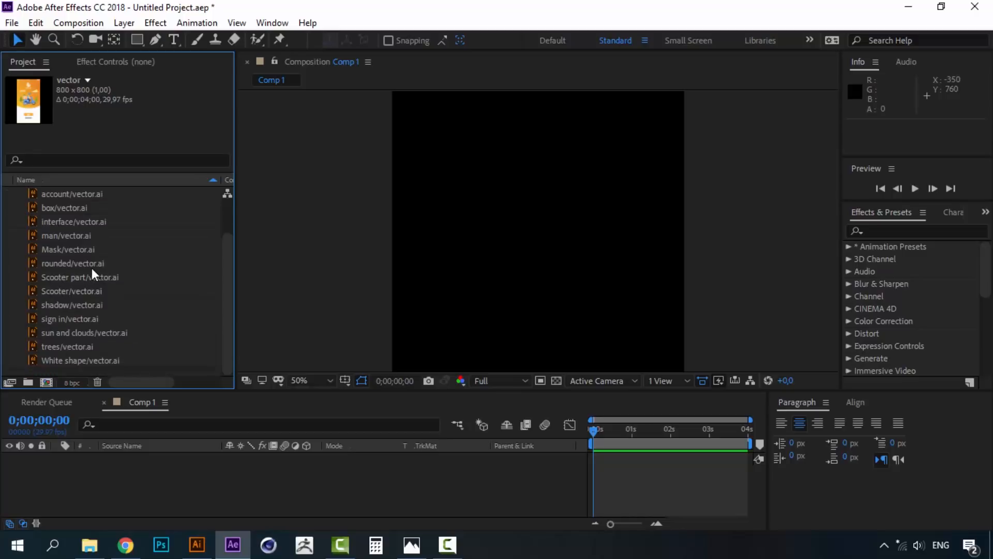
click(8, 223)
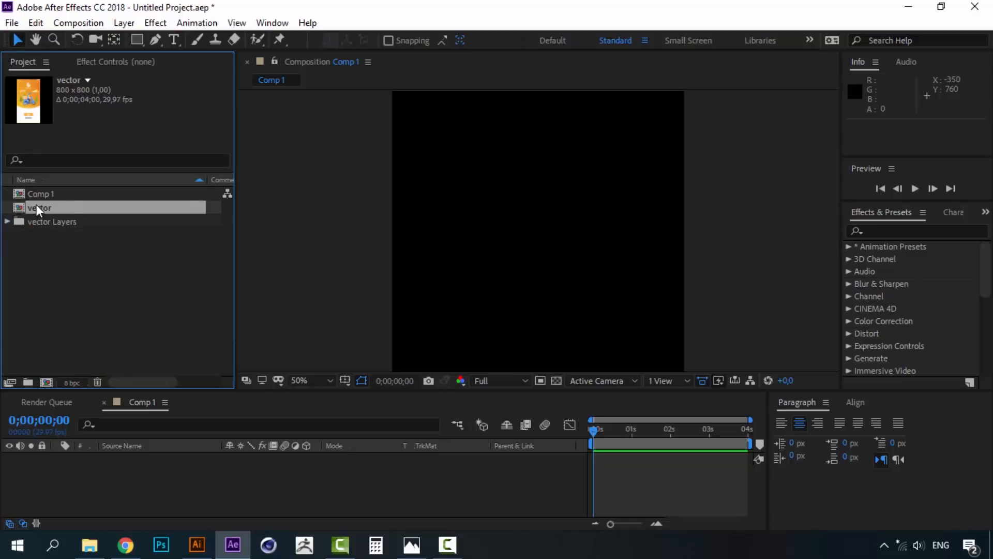
drag(37, 209, 115, 472)
scroll(536, 261, down, 2)
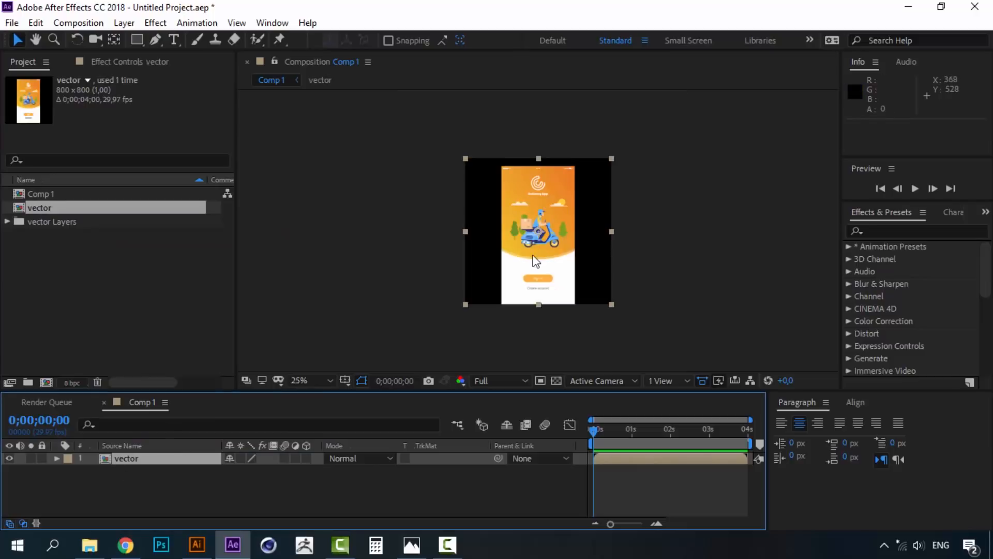
scroll(536, 261, up, 2)
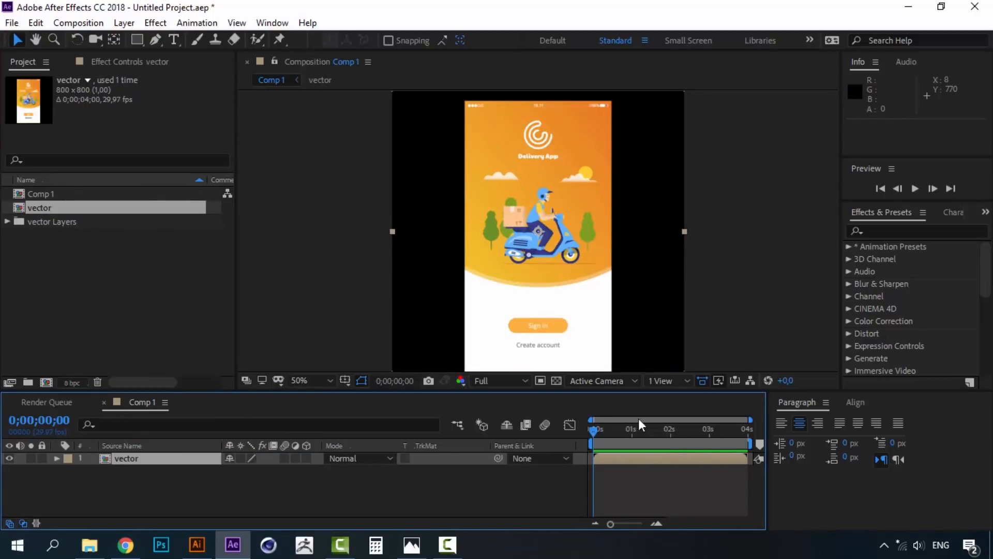
Create a light grey 800 × 800 px solid and place it beneath the vector layer in Comp 1.
click(183, 474)
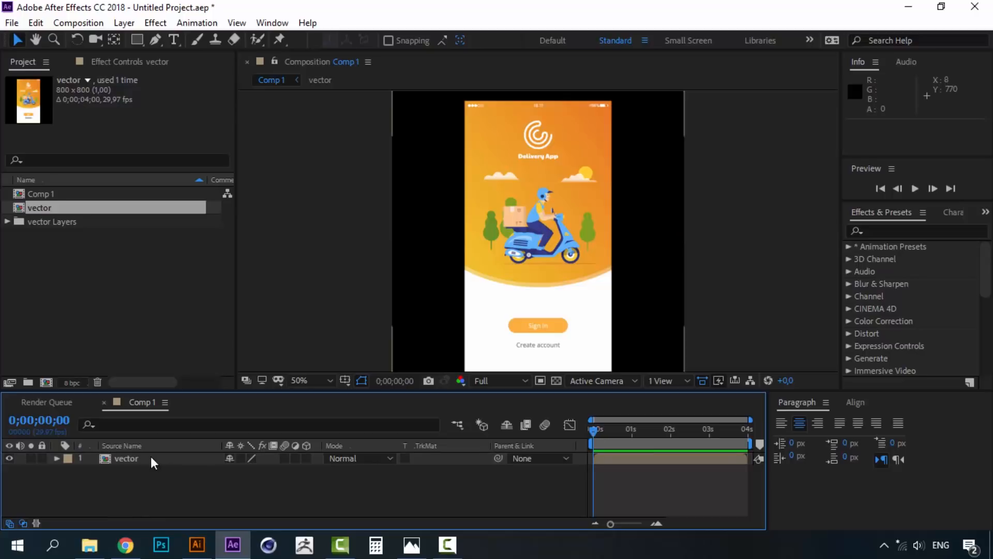
click(132, 24)
mouse_move(337, 41)
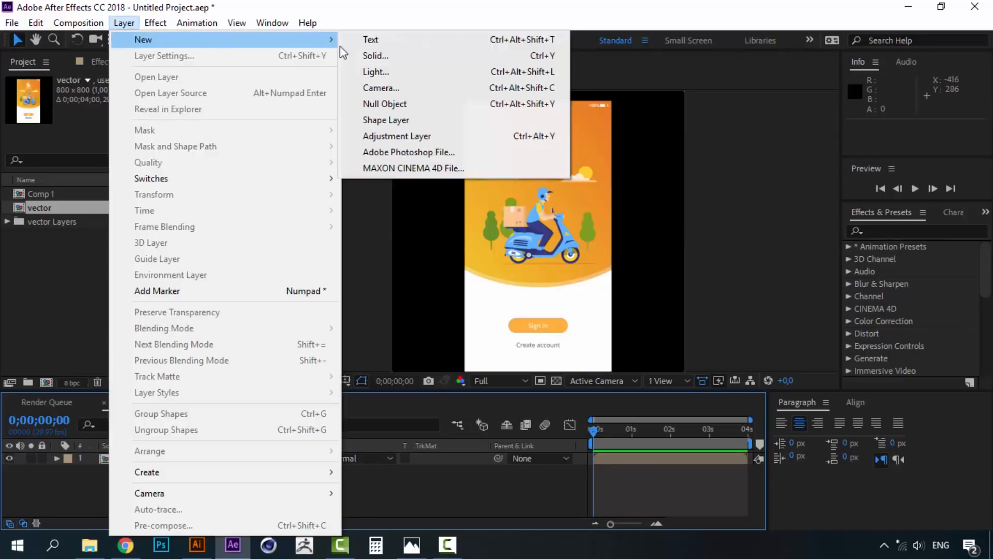
click(426, 56)
click(680, 444)
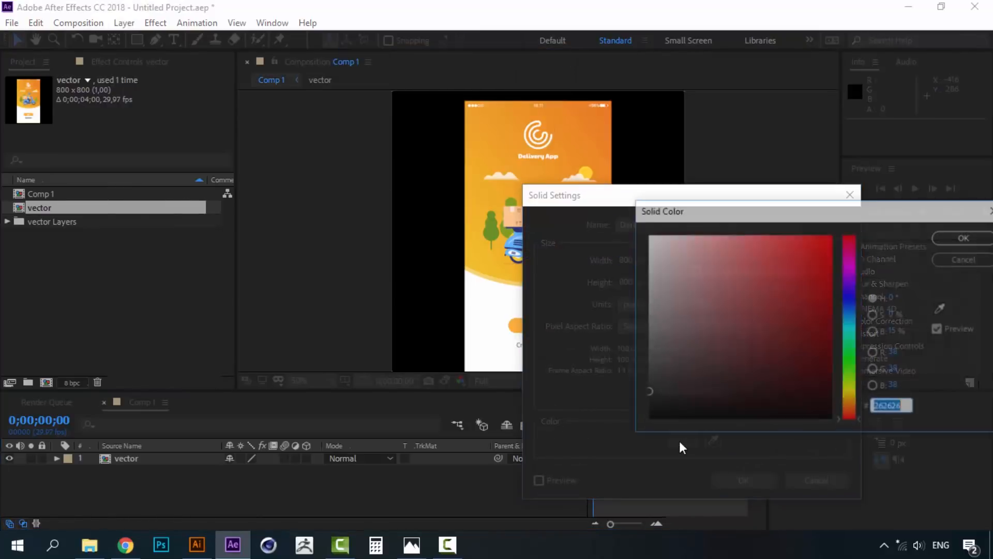
mouse_move(702, 282)
mouse_down()
mouse_move(618, 246)
mouse_move(598, 256)
mouse_up()
click(937, 236)
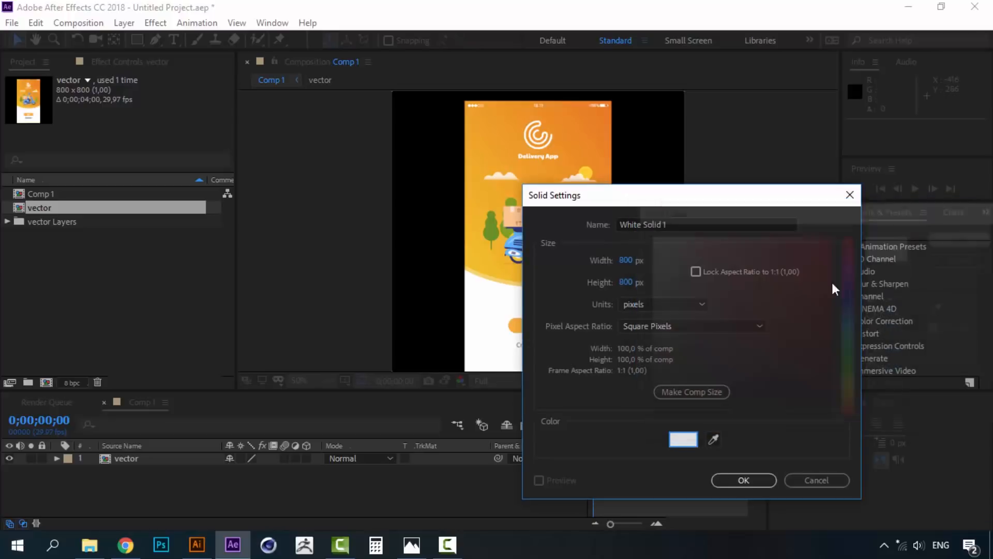
click(744, 477)
drag(136, 458, 129, 477)
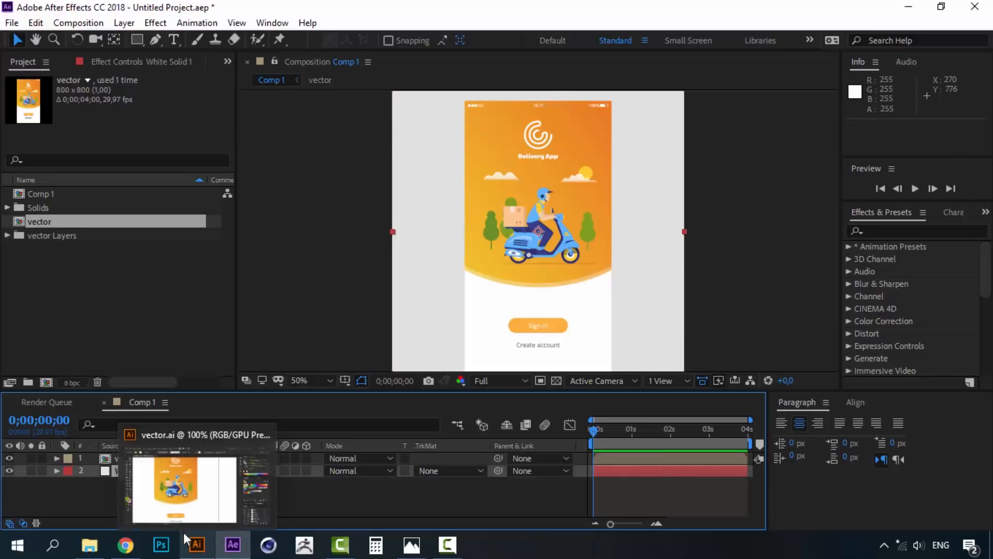
Rename the light grey solid layer as Background.
click(82, 489)
click(154, 470)
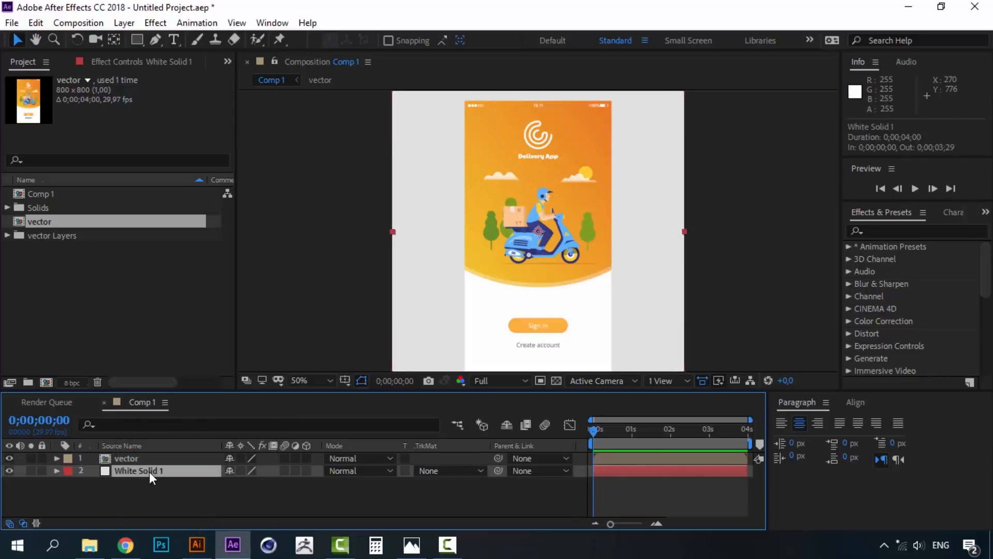
right_click(129, 472)
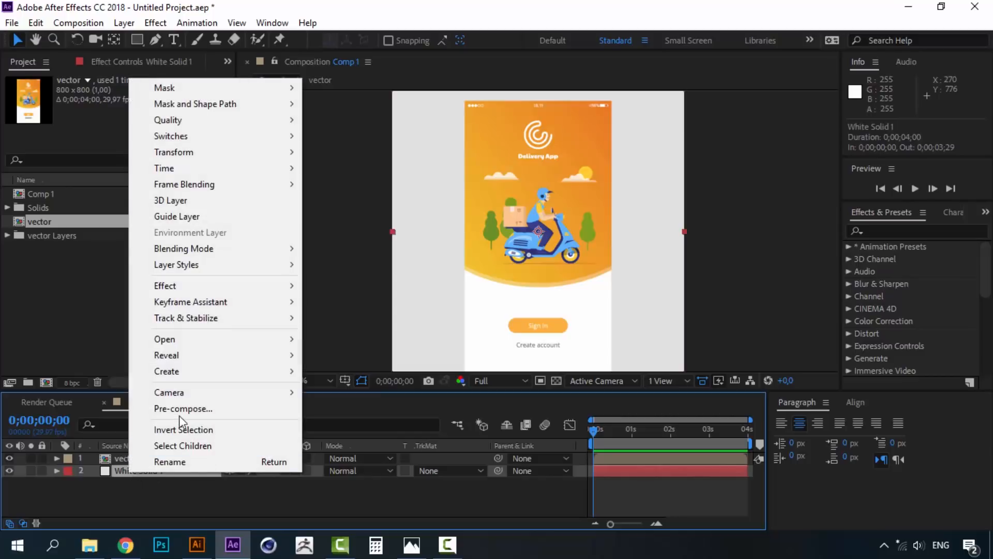
click(139, 487)
click(127, 470)
key(Return)
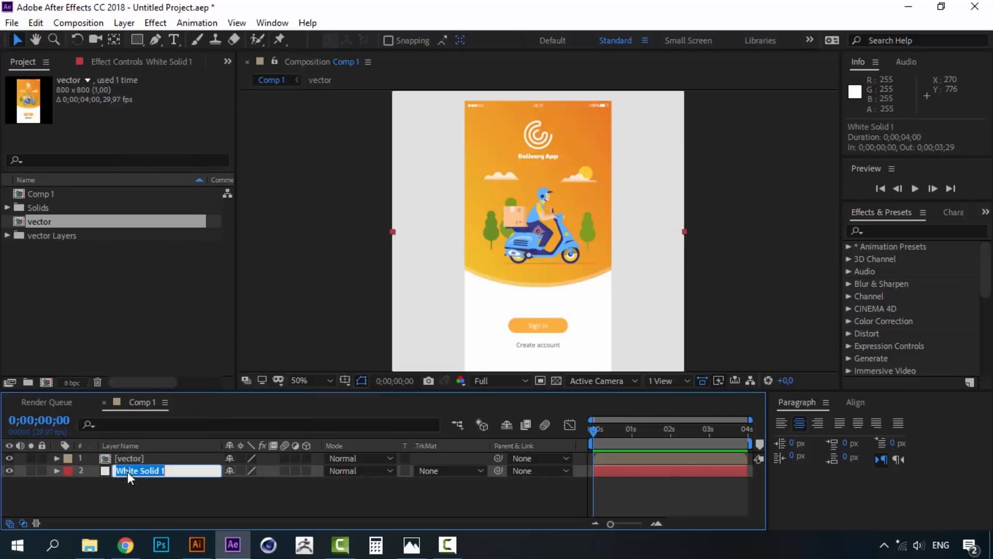
text(Background)
click(232, 494)
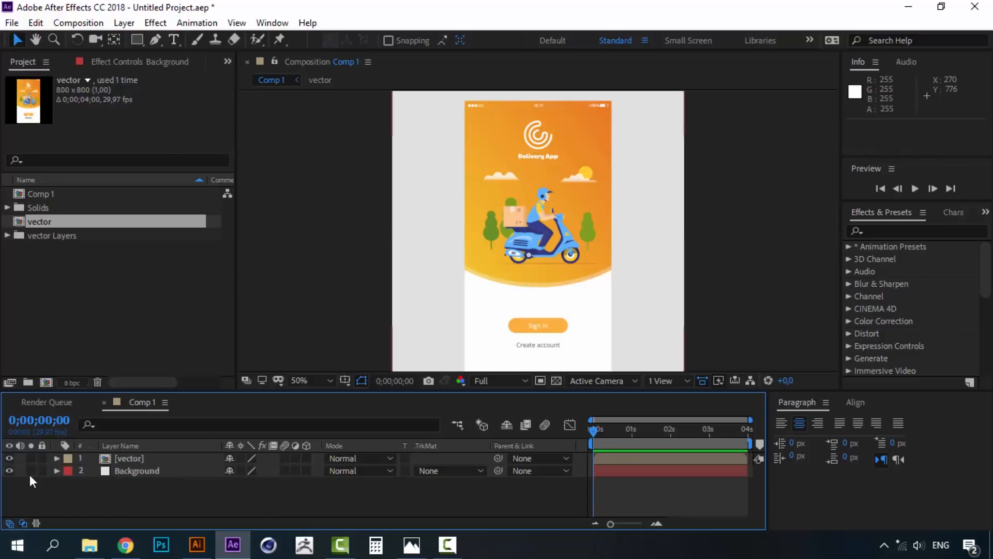
Open the vector composition from its layer and dock an enlarged timeline across the full width of the workspace.
double_click(122, 458)
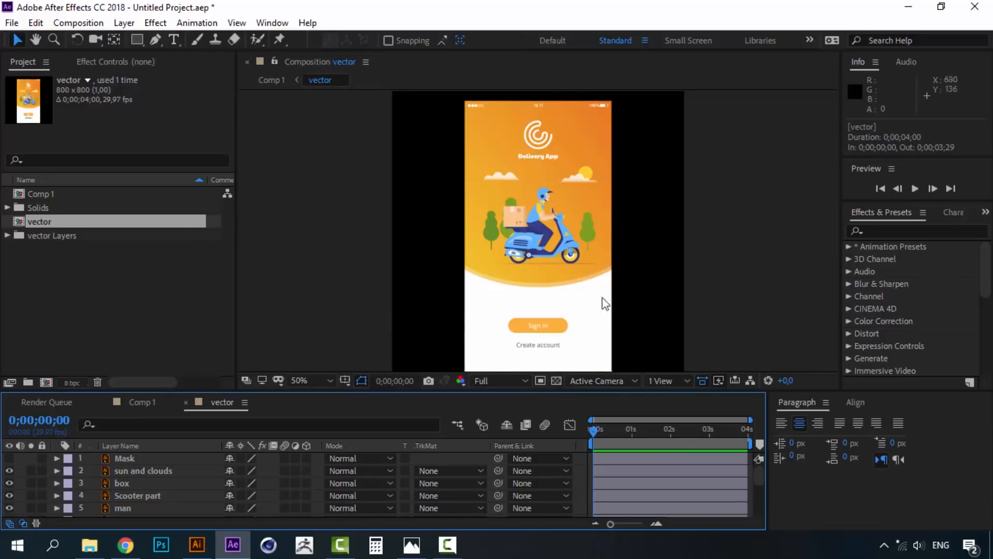
scroll(134, 498, down, 3)
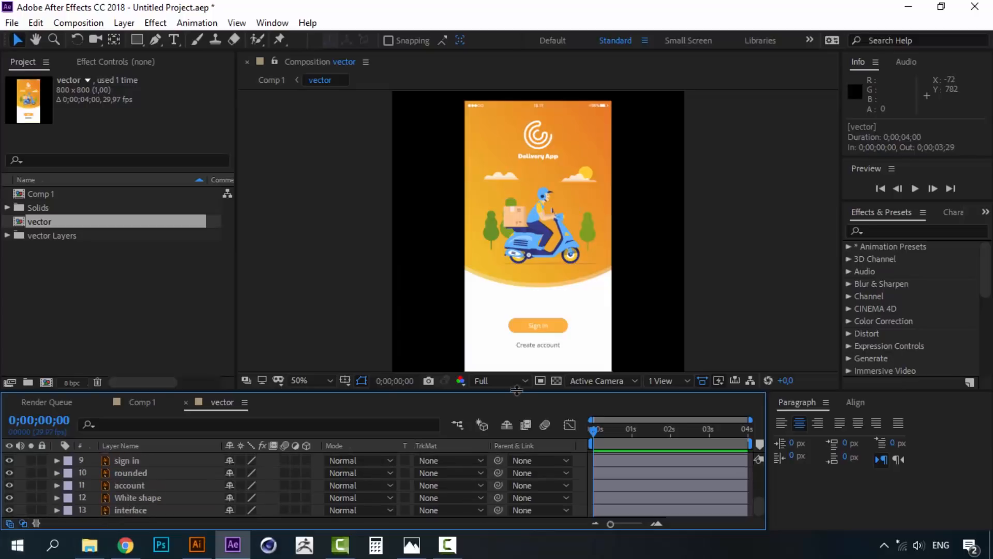
drag(515, 396, 515, 389)
key(ctrl+z)
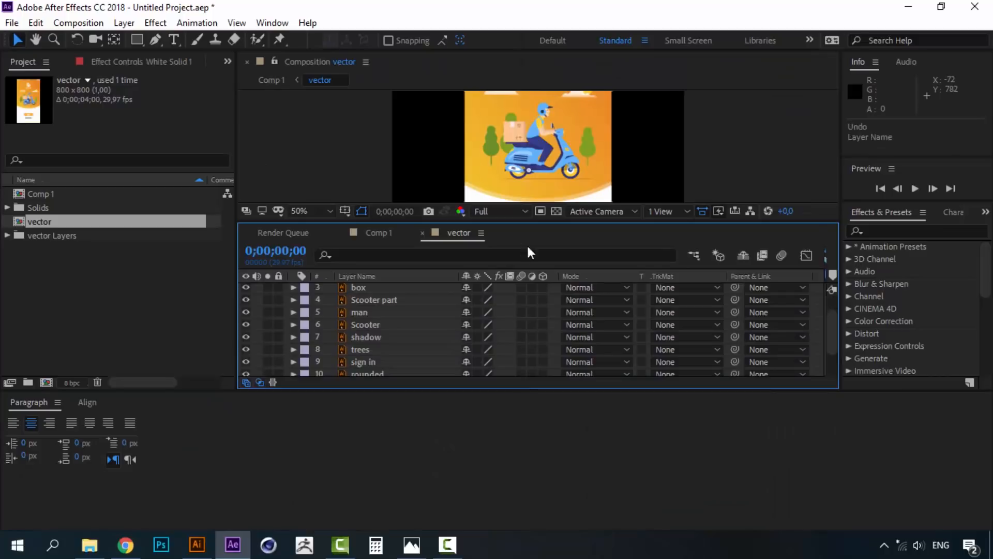
drag(530, 233, 495, 391)
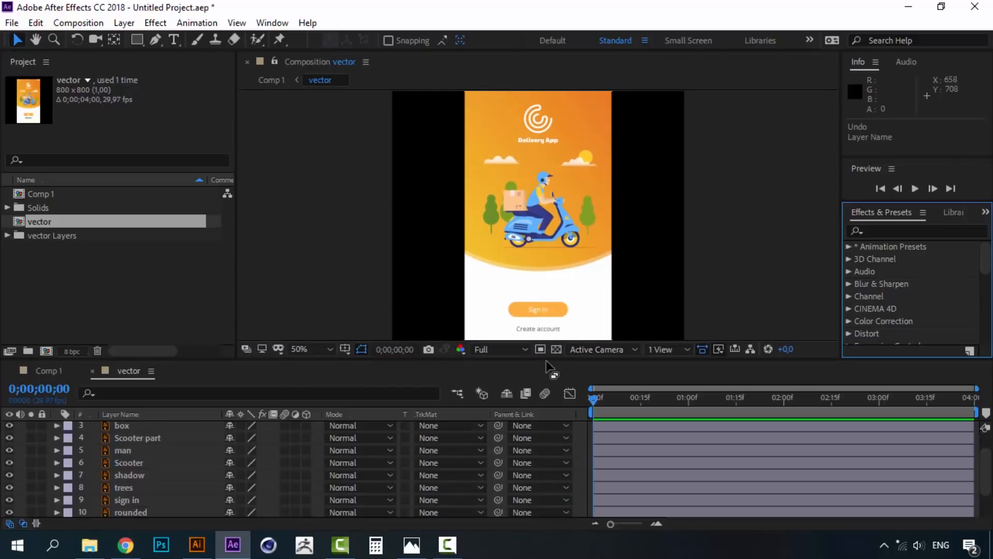
drag(547, 362, 549, 355)
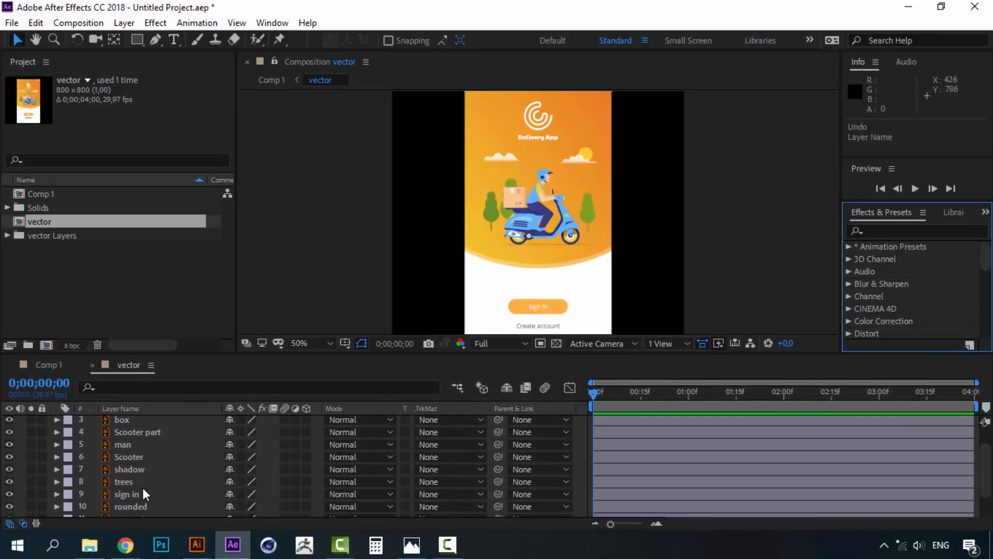
Check the artwork on the Mask and sun and clouds layers, and lock the sun and clouds layer.
scroll(141, 485, up, 2)
click(131, 420)
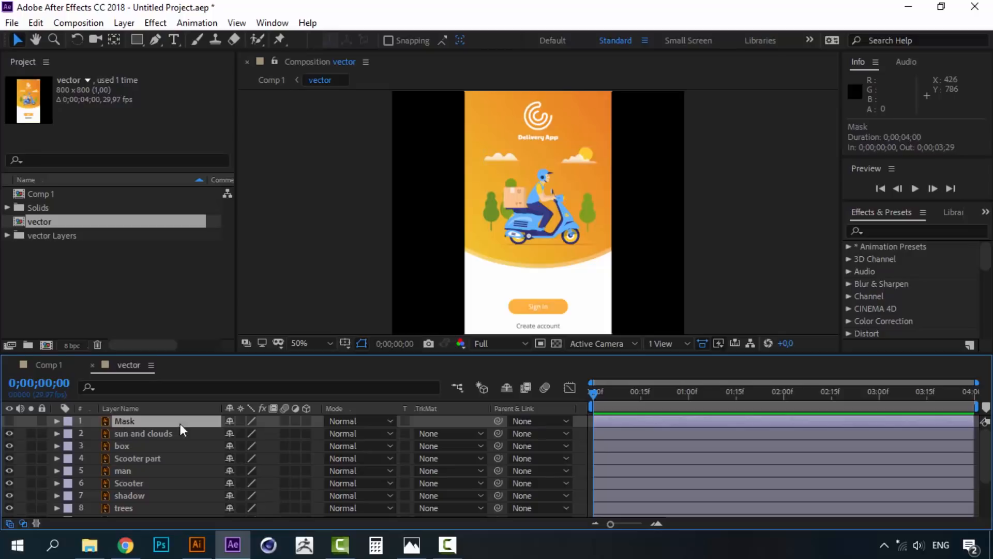
click(129, 434)
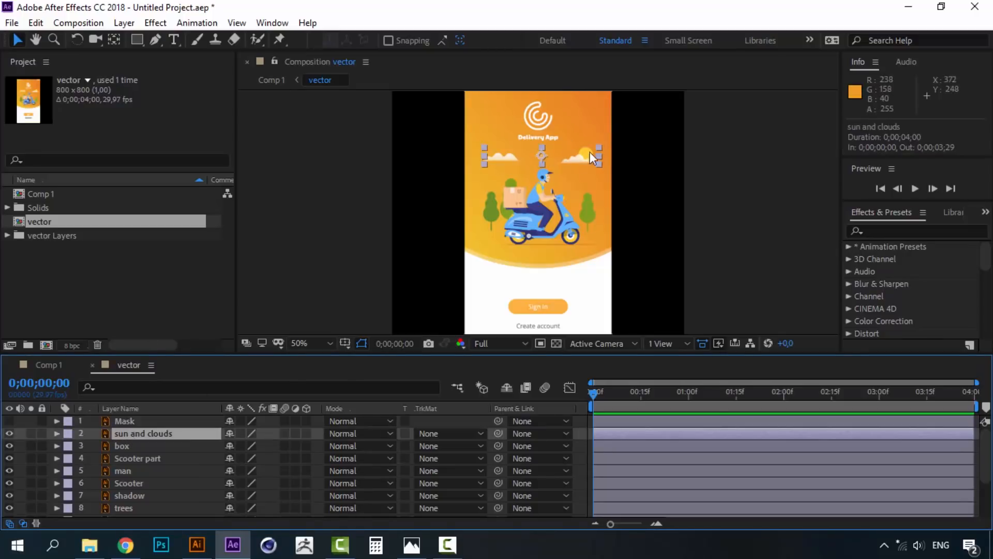
click(11, 432)
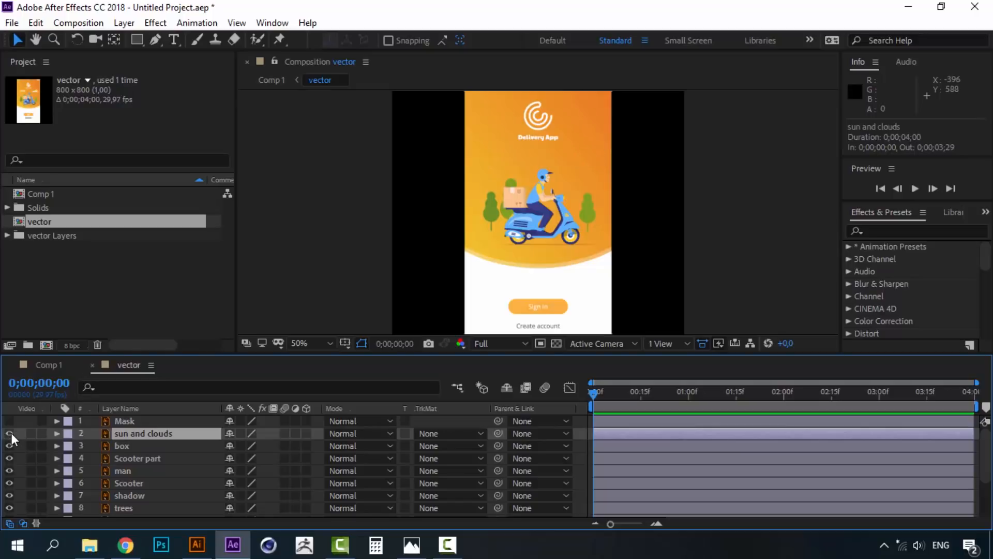
click(41, 432)
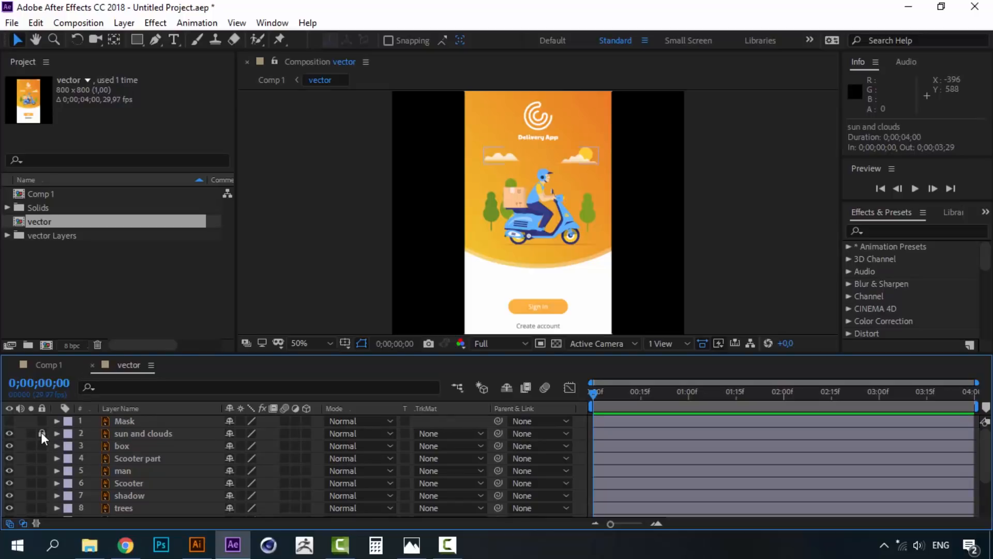
Examine which artwork the box, Scooter part and man layers contain, toggling the box layer's visibility.
click(122, 444)
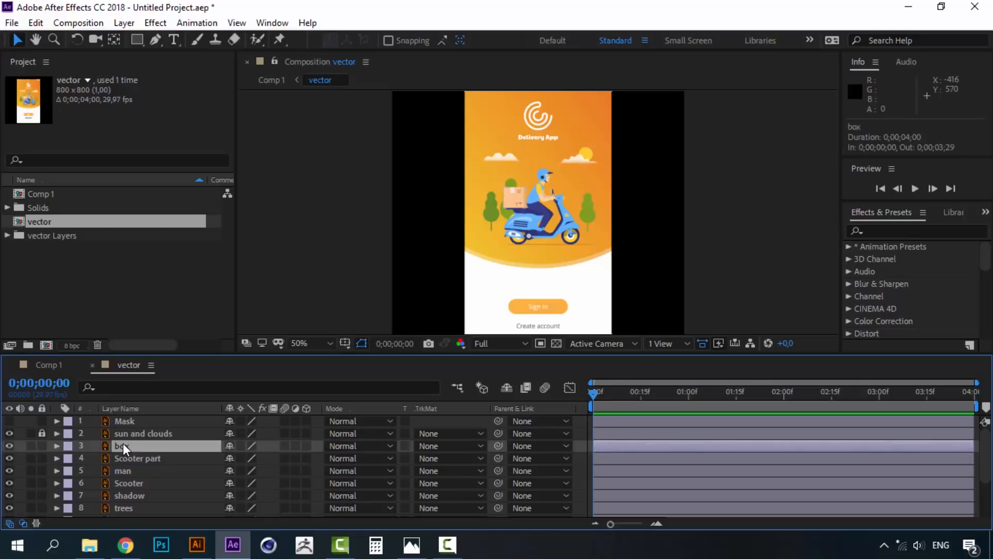
click(8, 446)
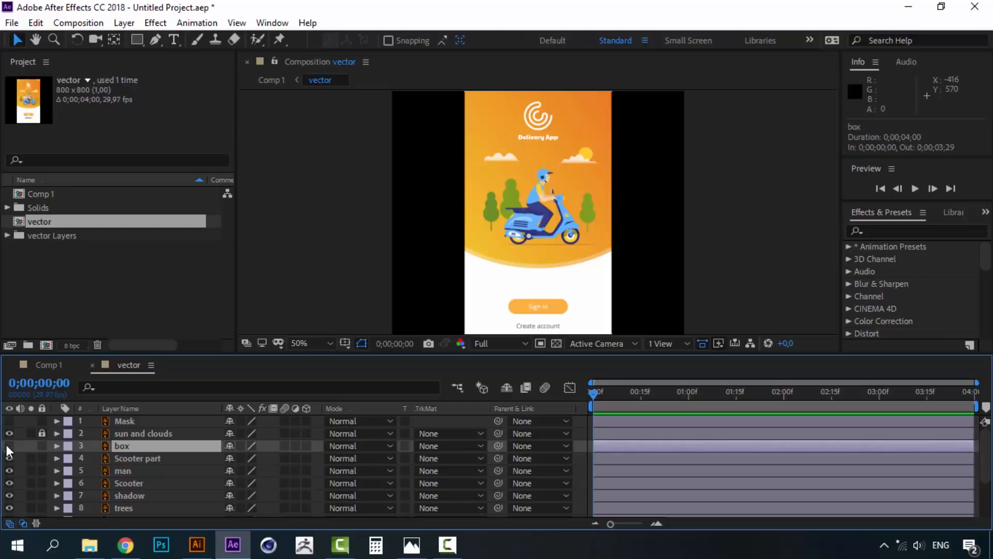
click(9, 446)
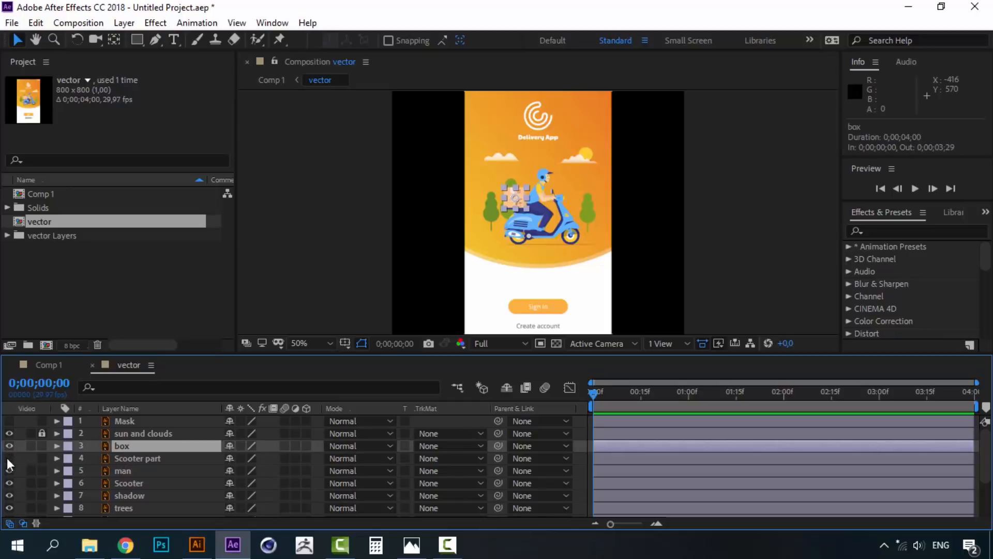
scroll(510, 265, down, 2)
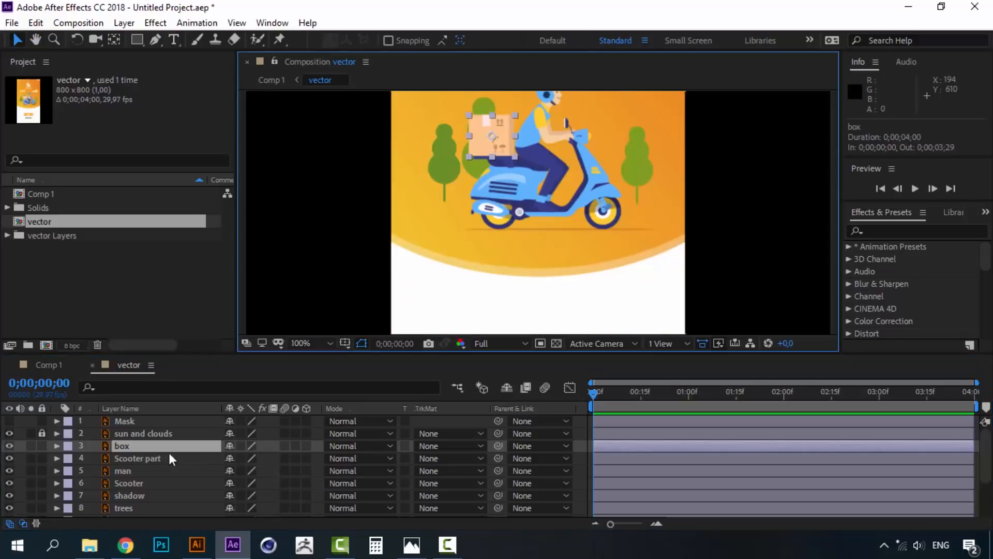
click(31, 445)
click(31, 445)
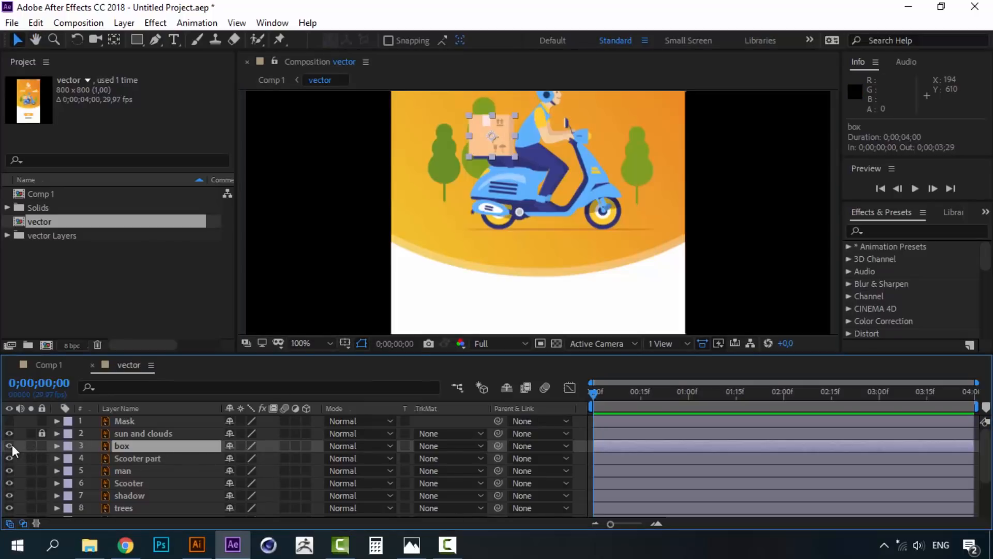
click(114, 461)
click(129, 469)
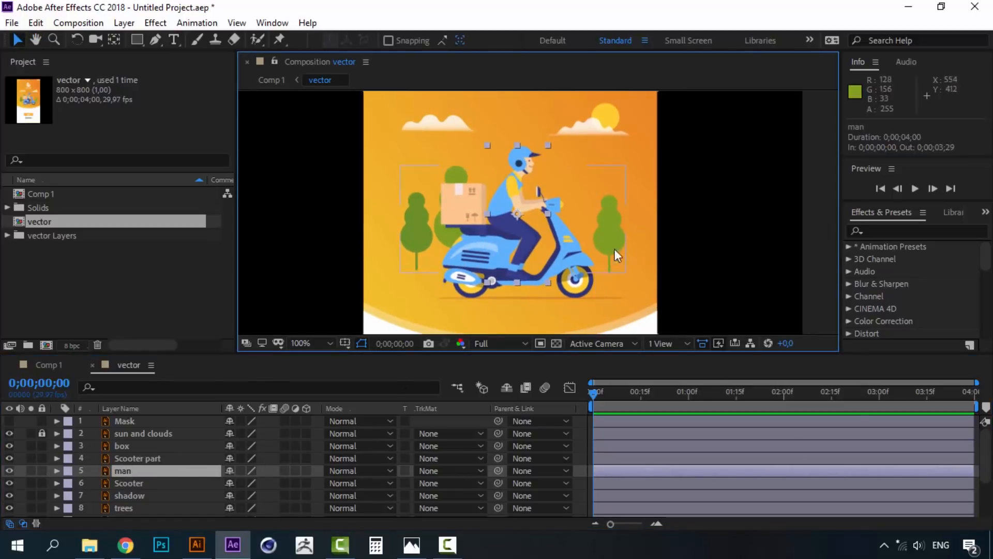
Examine the Scooter, shadow and trees layers, toggling the visibility of Scooter and trees to identify their artwork.
click(130, 476)
key(F2)
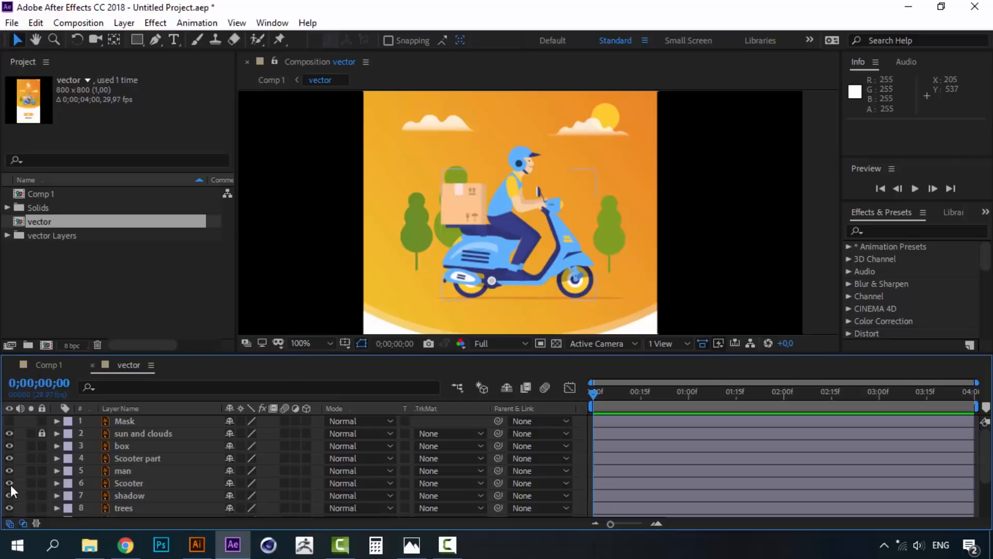
click(9, 484)
click(9, 485)
click(8, 485)
click(9, 485)
click(9, 485)
click(8, 485)
click(124, 496)
scroll(126, 498, down, 1)
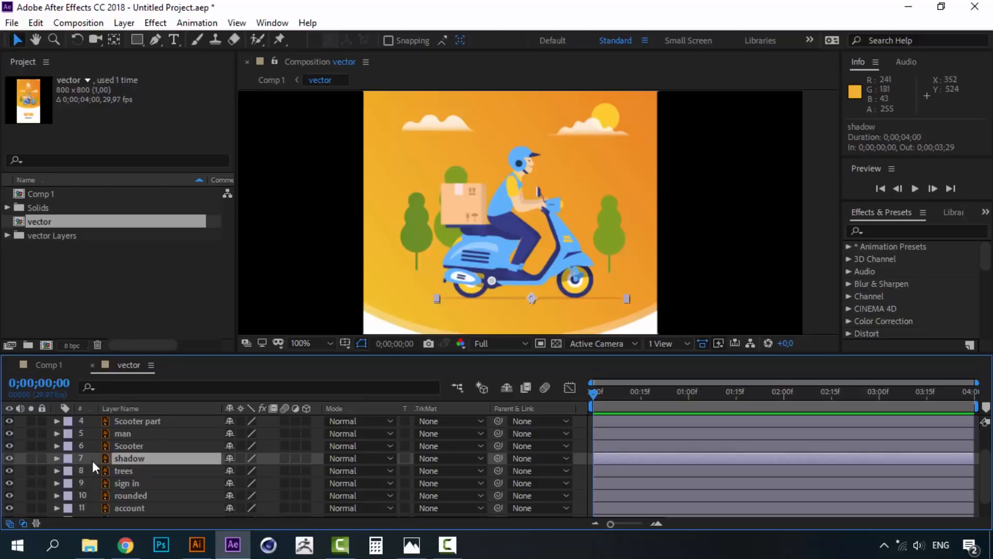
click(129, 469)
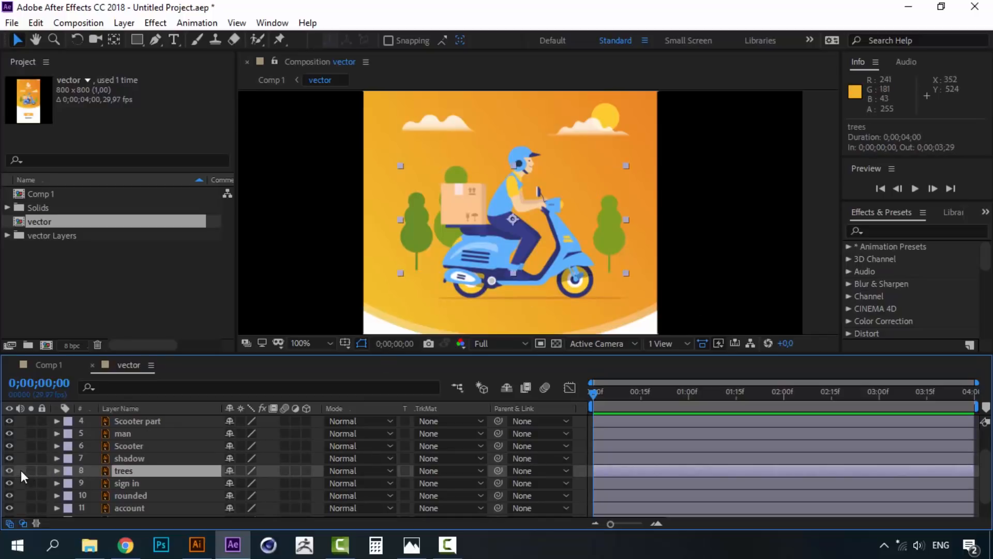
click(8, 469)
Examine the sign in, rounded and account layers by toggling the visibility of each one.
key(h)
drag(551, 253, 546, 117)
drag(547, 233, 538, 161)
key(v)
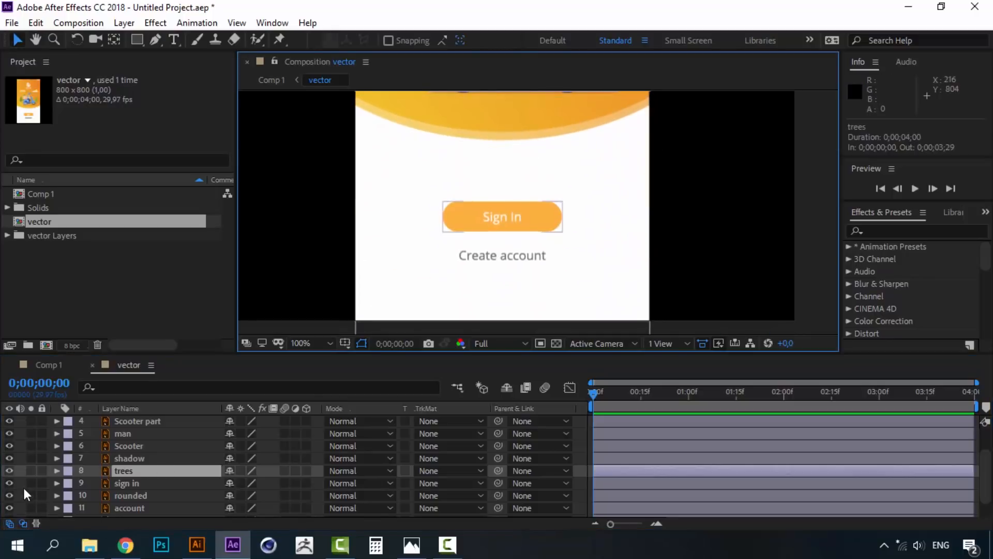
click(124, 483)
click(8, 481)
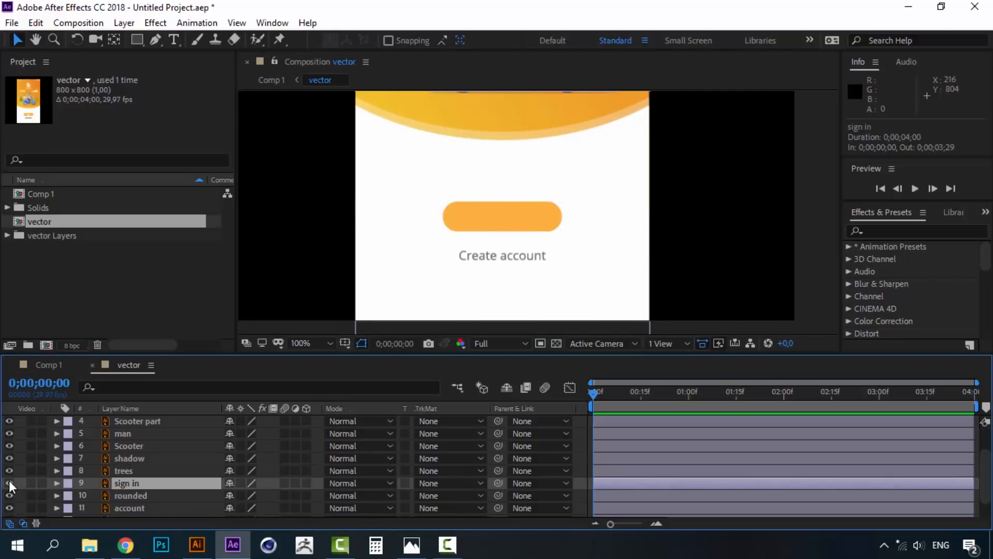
click(9, 481)
click(129, 496)
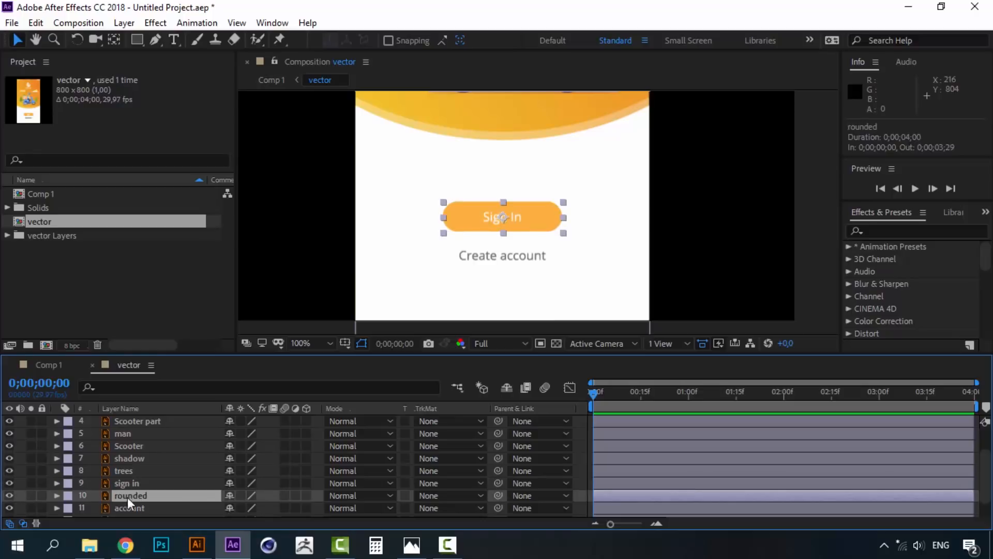
click(10, 492)
click(11, 492)
scroll(126, 472, down, 2)
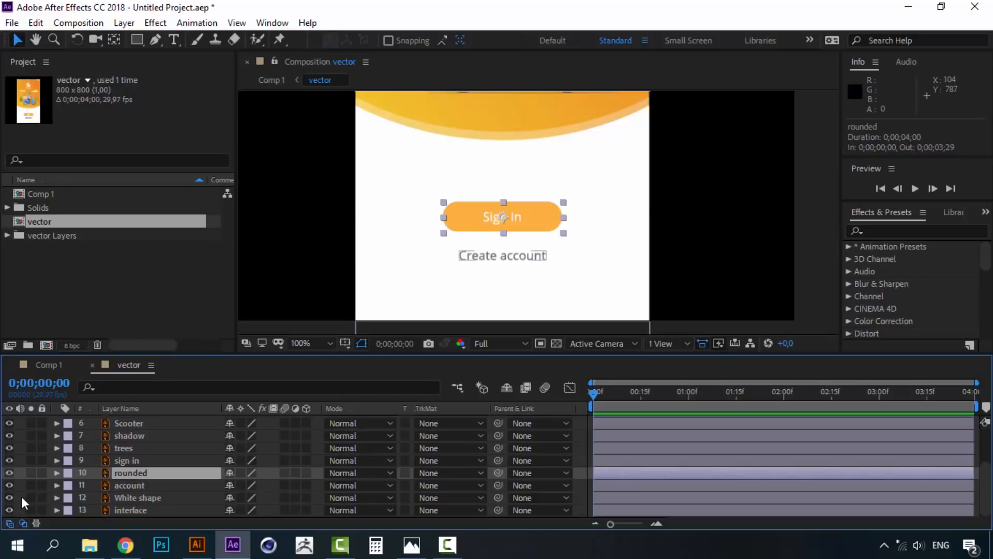
click(9, 485)
click(8, 484)
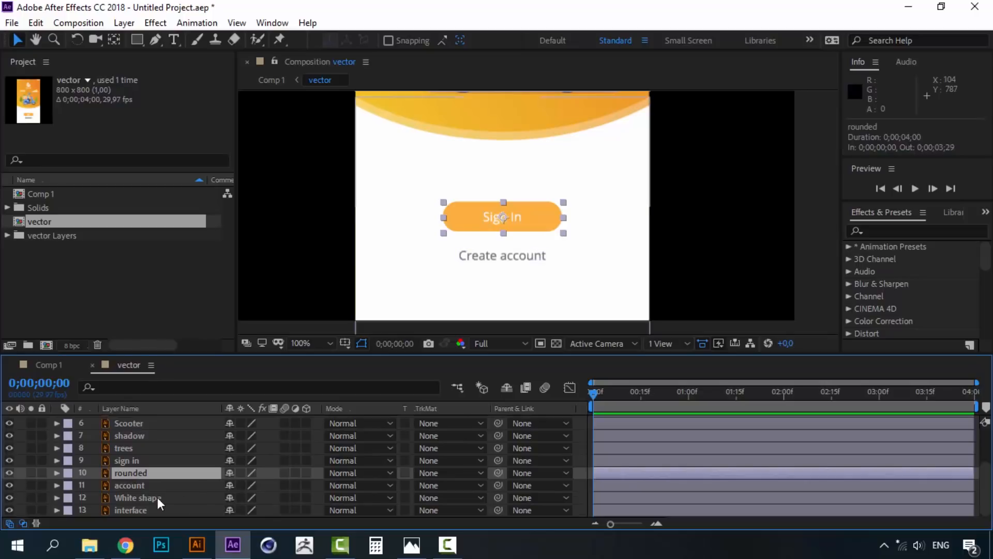
Identify the artwork on the White shape layer by toggling its visibility.
click(150, 498)
click(8, 497)
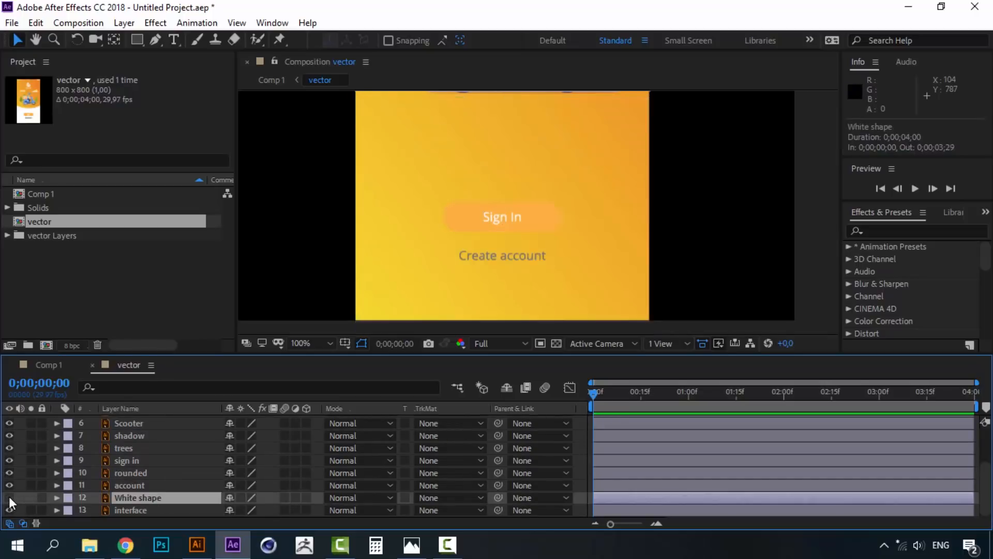
click(8, 496)
Check what the interface layer contributes to the screen by toggling its visibility, and lock the layer.
click(131, 510)
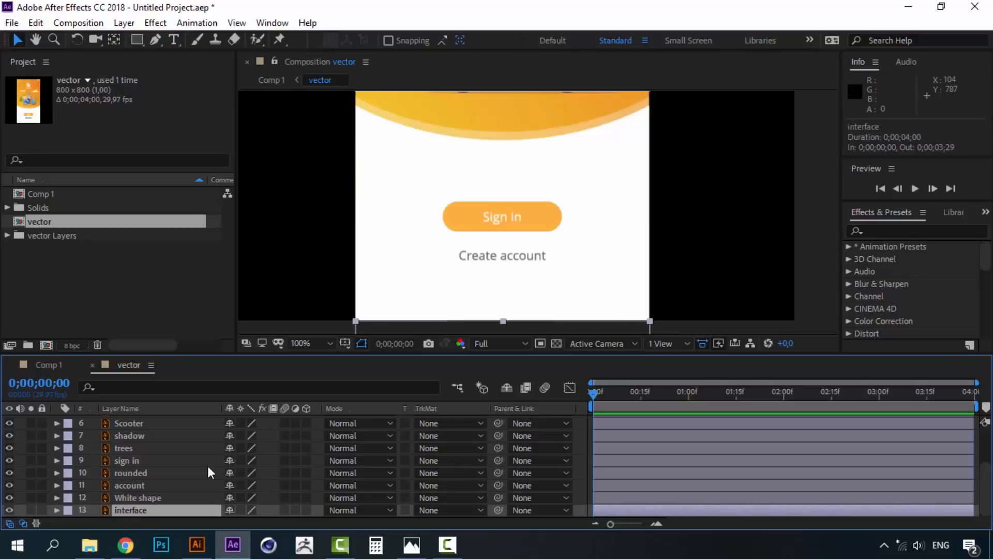
scroll(535, 191, down, 4)
scroll(539, 181, up, 2)
key(space)
mouse_move(536, 224)
mouse_down()
mouse_move(535, 339)
mouse_move(544, 226)
mouse_up()
click(9, 510)
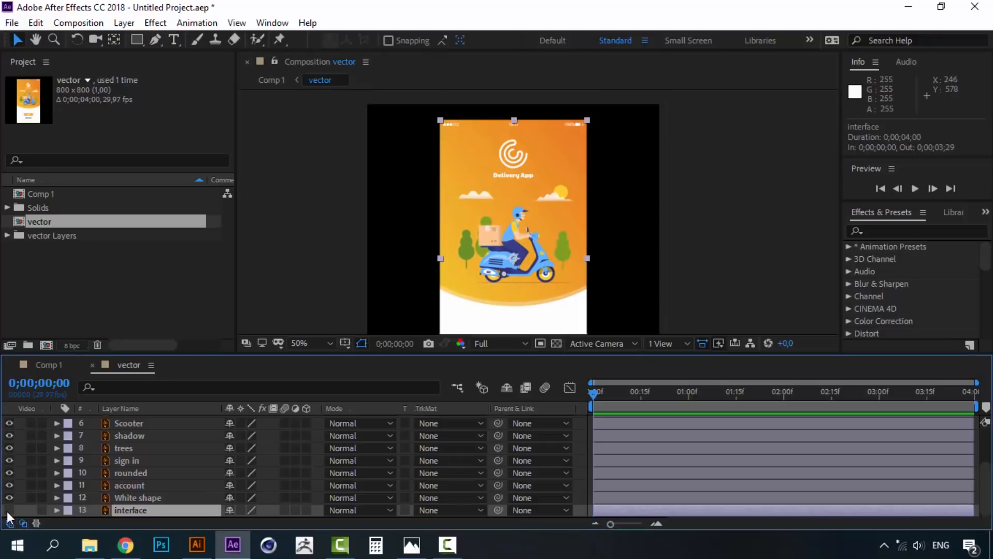
click(9, 510)
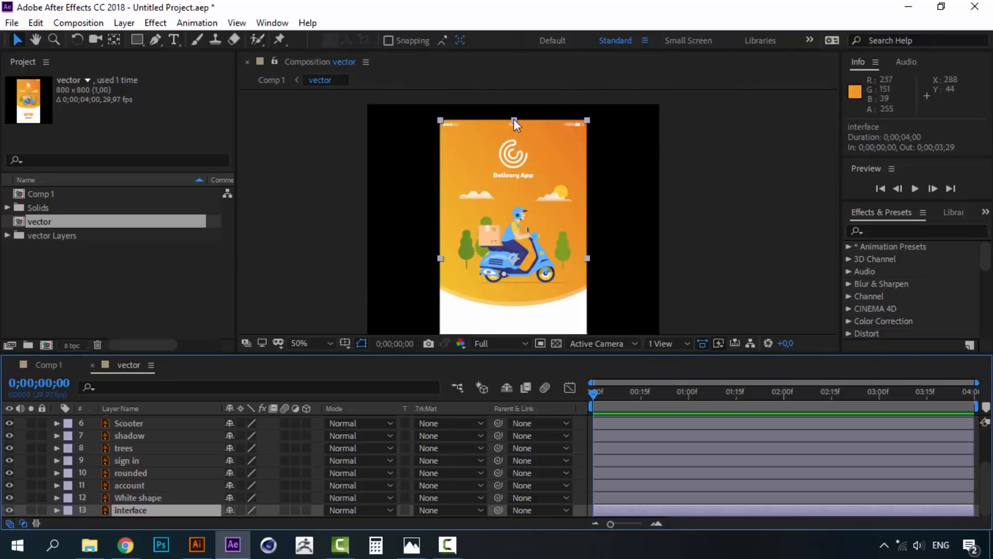
click(10, 510)
click(9, 510)
click(9, 510)
click(8, 511)
click(9, 510)
click(9, 510)
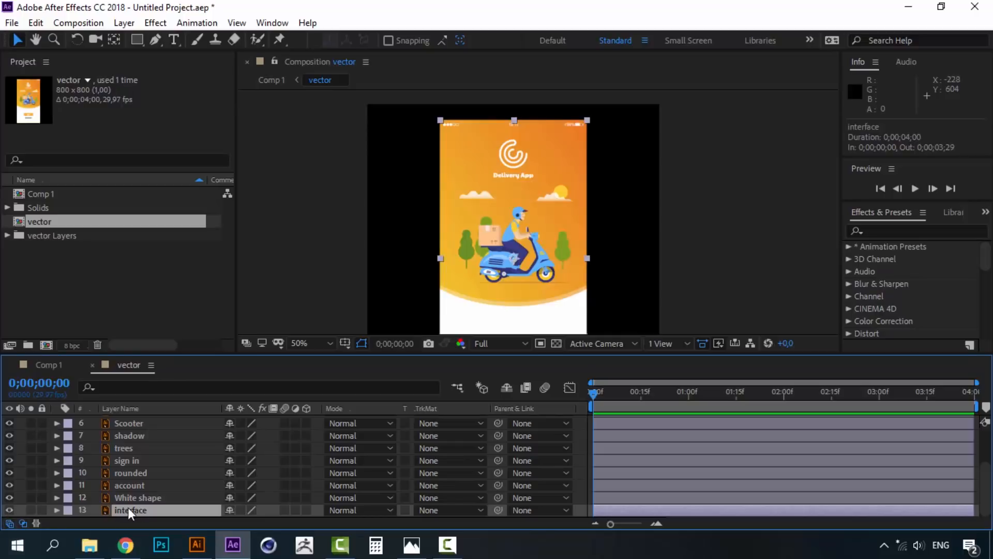
click(41, 509)
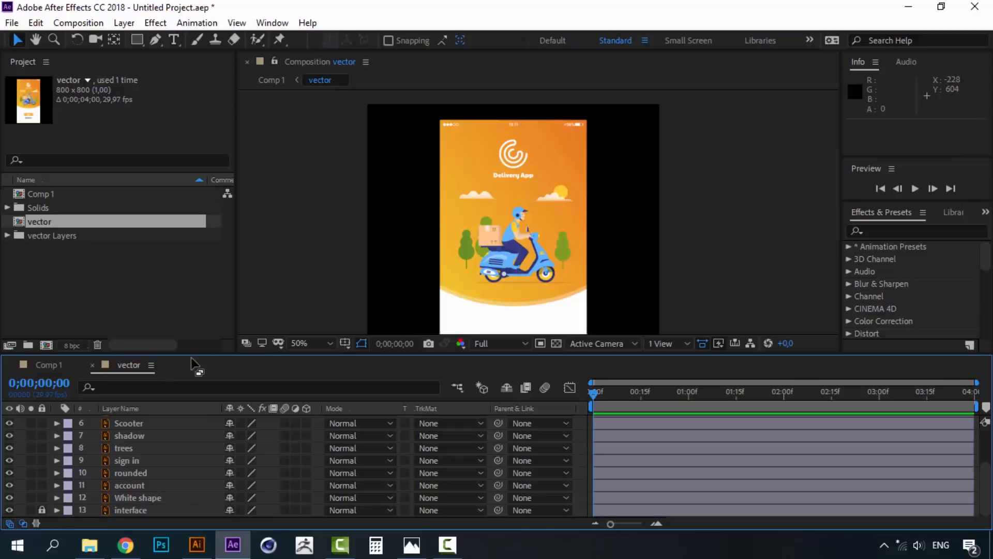
Review the whole sign-in screen artwork, switch to Photos to watch the reference App-animation.gif, and return to After Effects.
scroll(495, 234, down, 2)
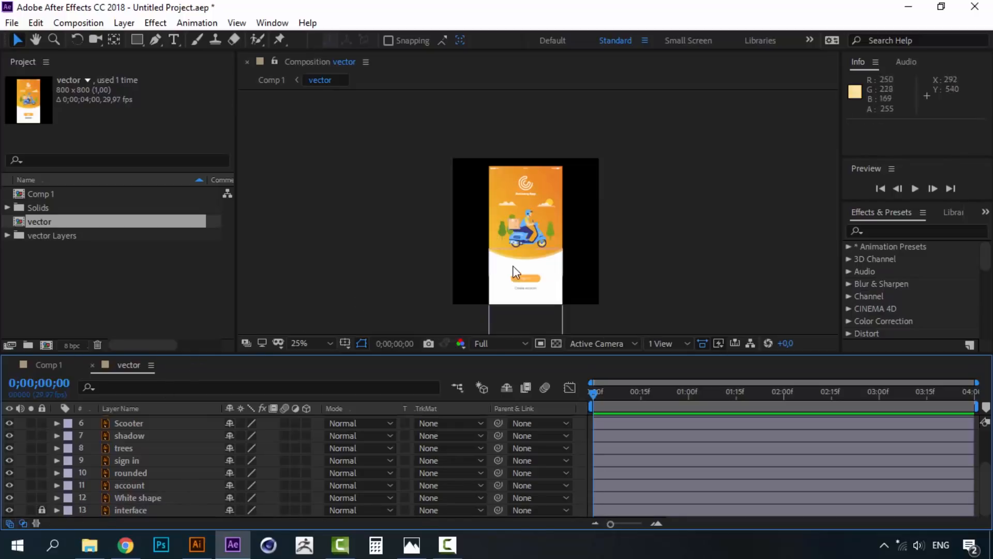
scroll(528, 281, up, 2)
drag(528, 281, 525, 217)
scroll(547, 204, up, 1)
scroll(526, 223, down, 1)
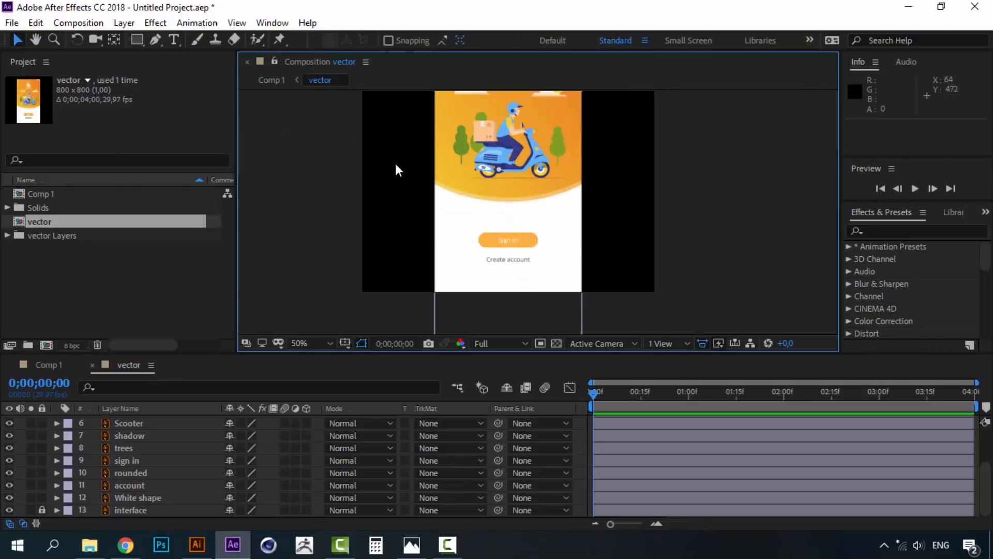
drag(473, 169, 469, 213)
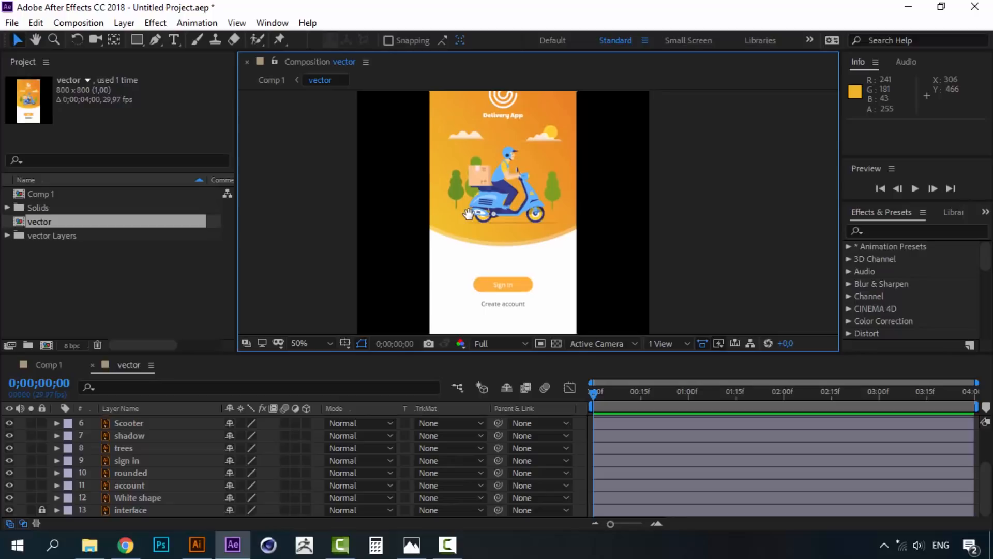
click(412, 545)
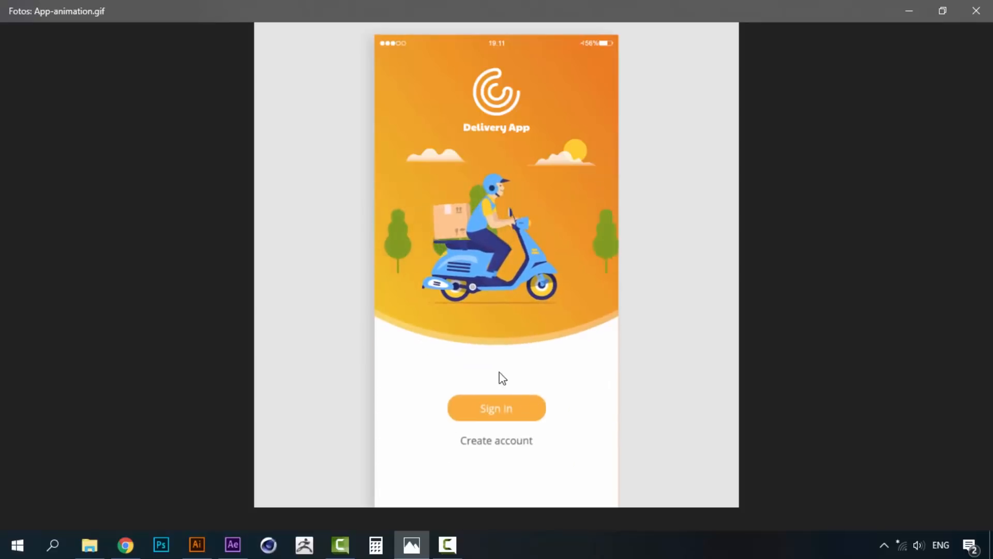
click(410, 548)
Start animating the White shape layer's Position with a keyframe at 0;00;00;00.
click(596, 391)
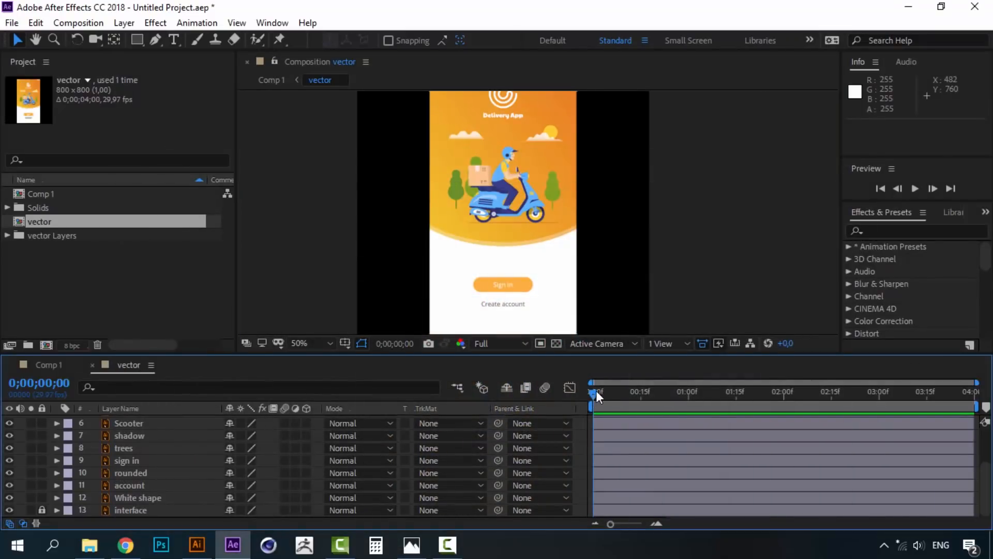
click(130, 496)
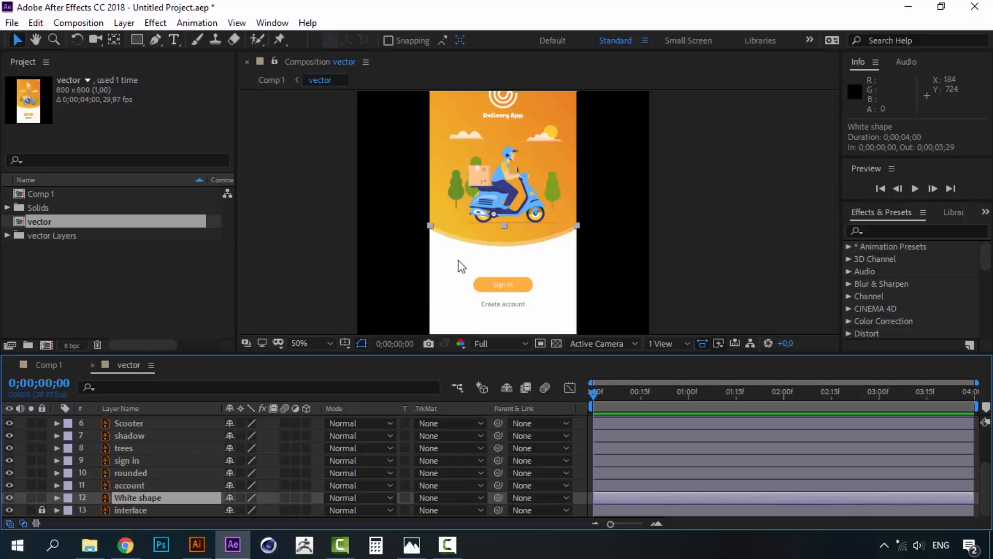
drag(461, 275, 492, 251)
scroll(476, 197, up, 1)
key(p)
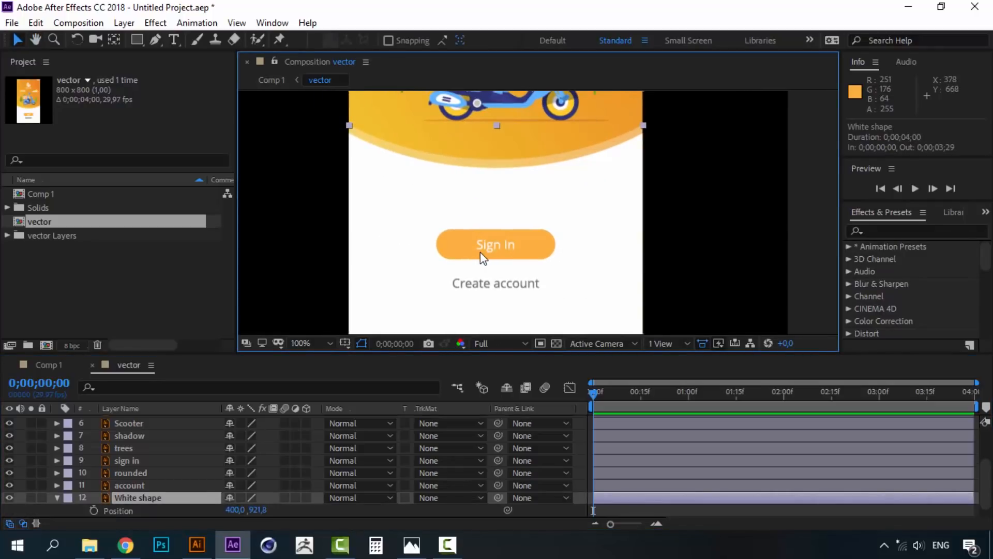
scroll(152, 498, down, 1)
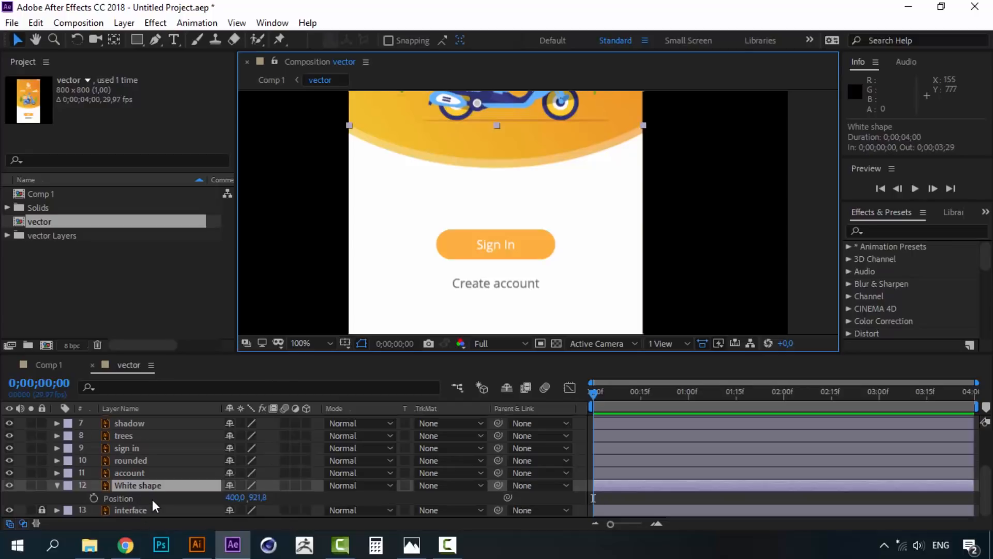
click(94, 498)
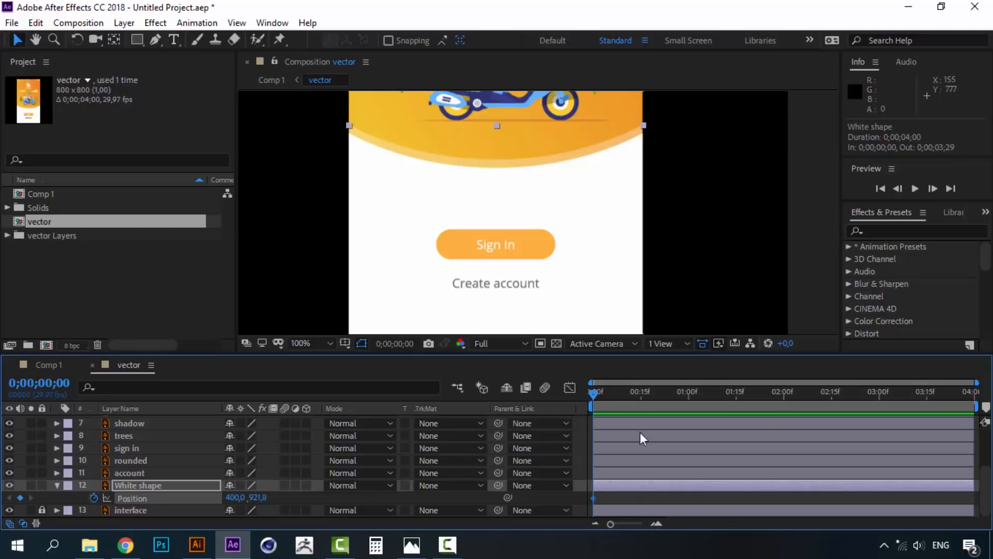
Add Position keyframes with the same 400,0, 921,8 value to the White shape layer at 0;00;00;15 and 0;00;01;00.
click(640, 392)
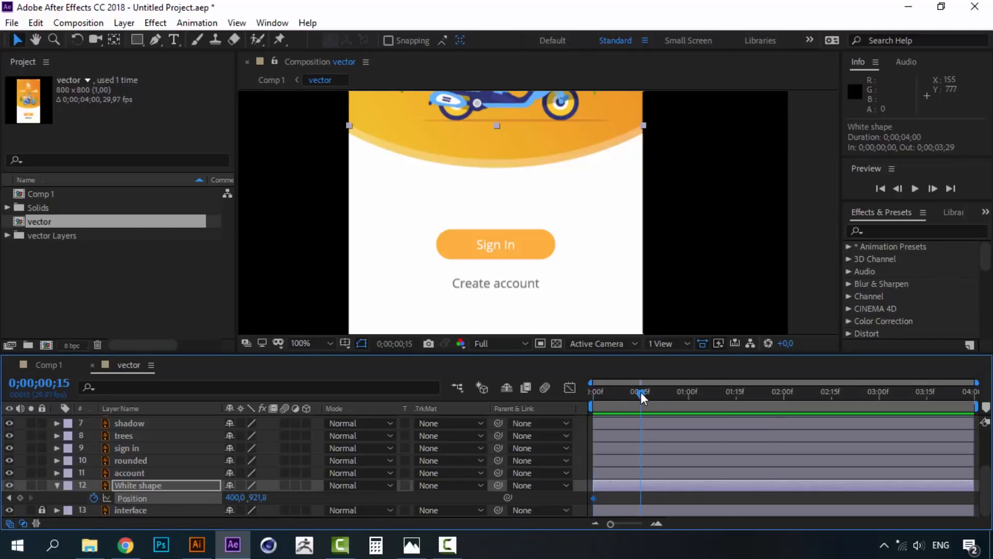
click(656, 523)
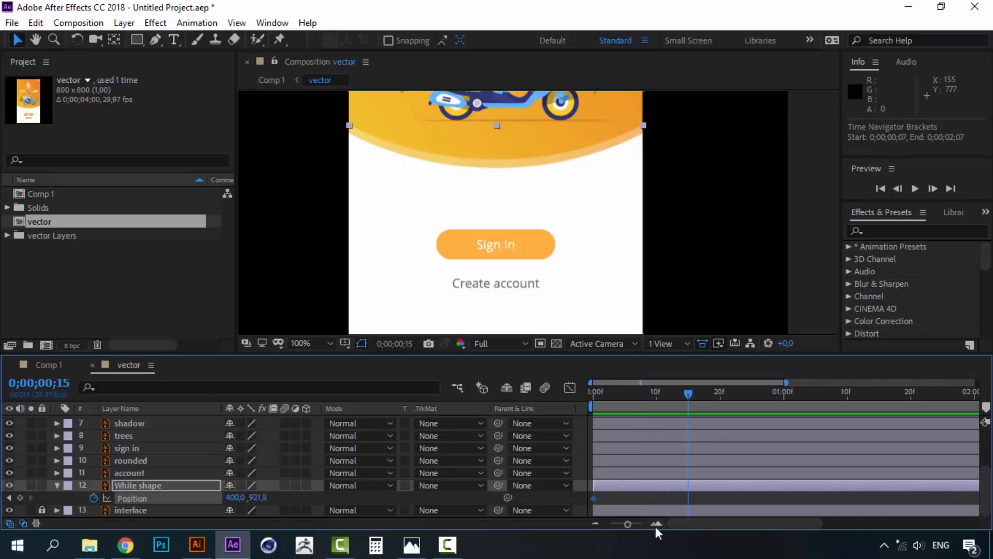
click(595, 524)
click(645, 391)
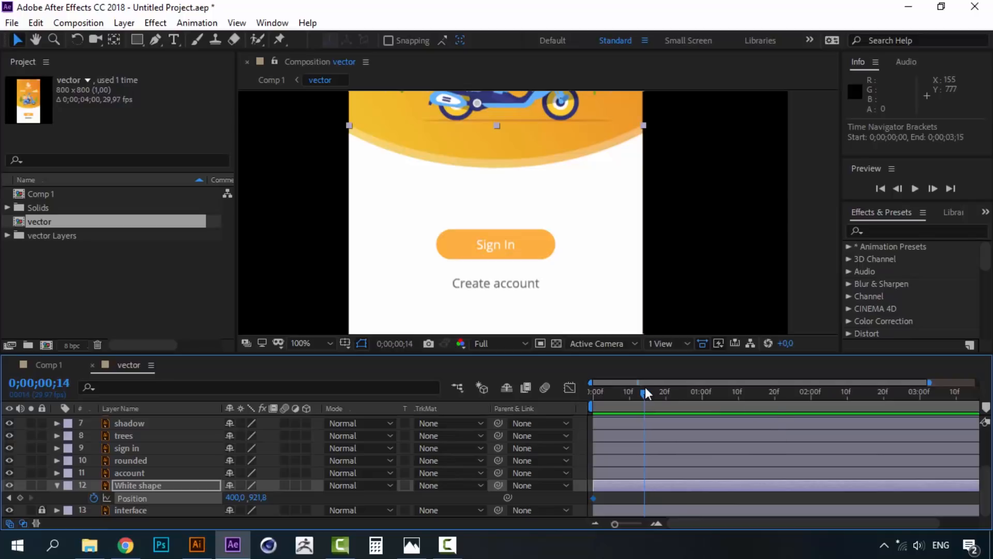
drag(646, 387, 650, 405)
click(655, 523)
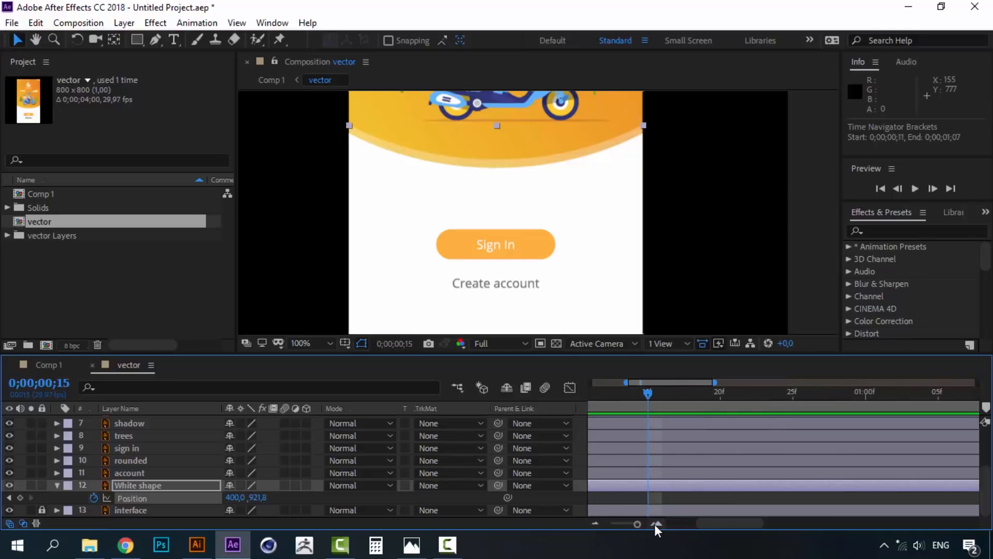
drag(731, 523, 707, 521)
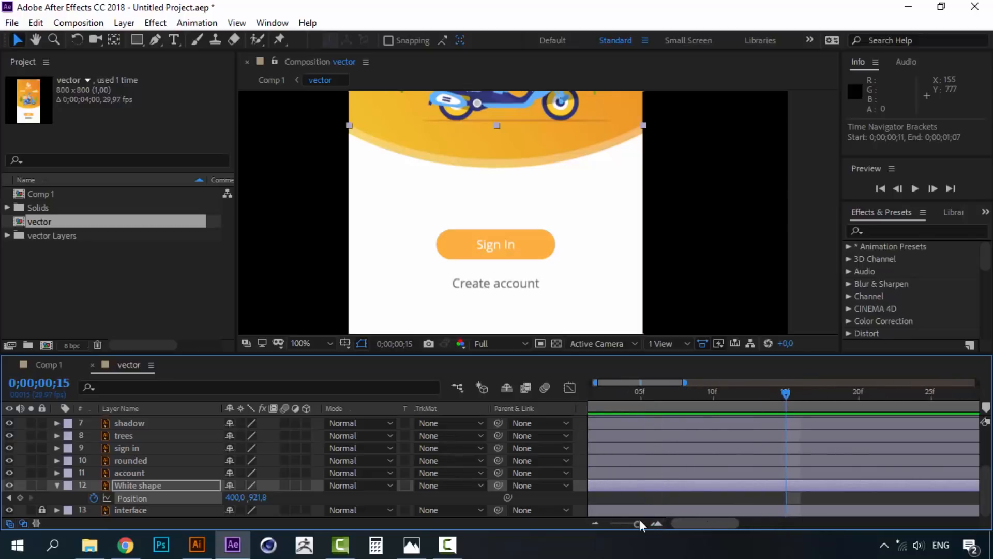
click(598, 524)
click(598, 524)
click(597, 523)
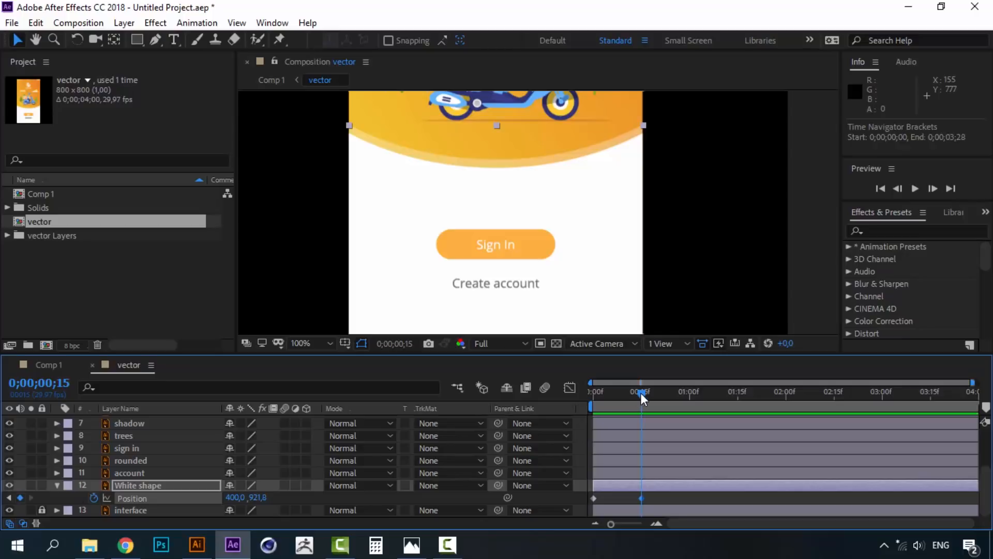
click(689, 392)
click(42, 509)
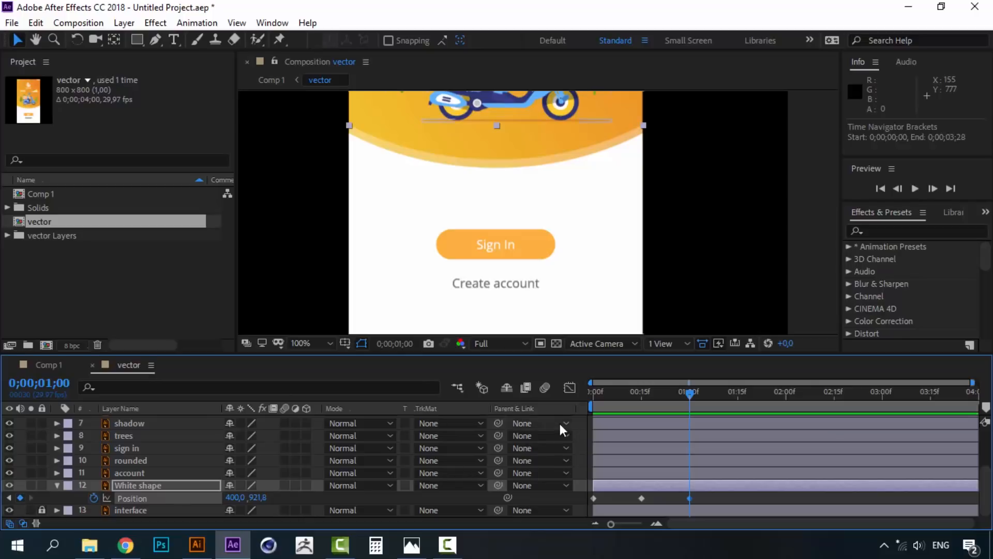
At the 0;00;00;15 keyframe, move the White shape straight down to Position 400,0, 1014,8.
click(641, 394)
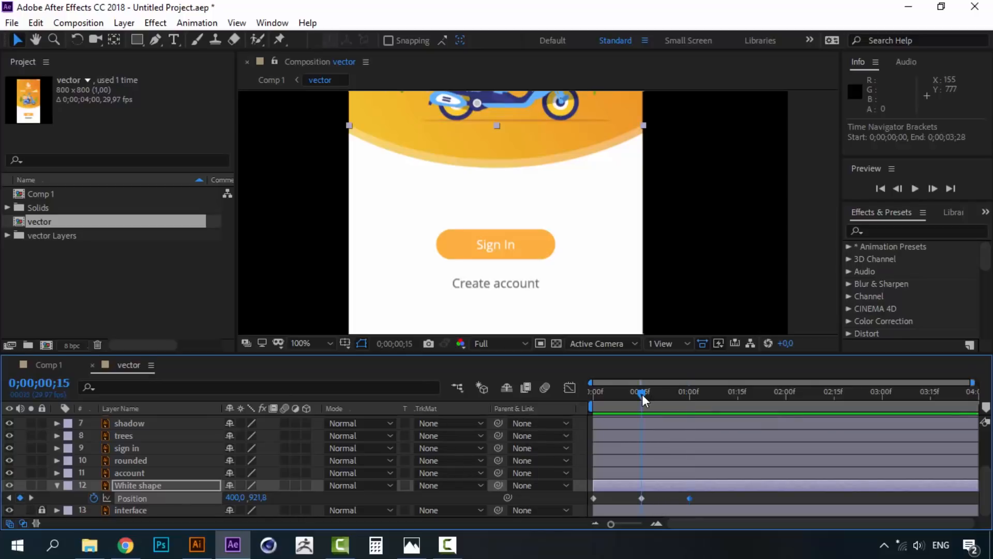
click(641, 498)
scroll(569, 289, down, 1)
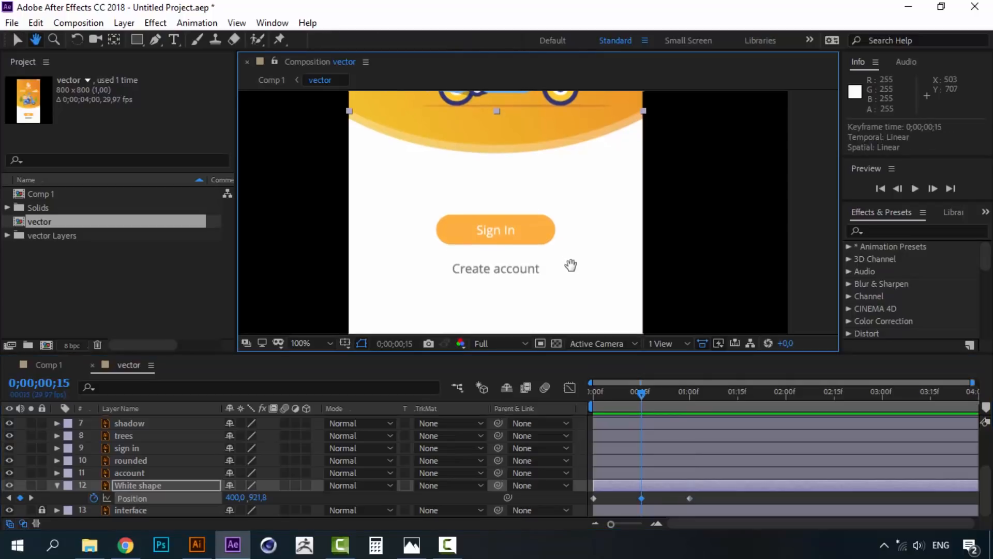
drag(602, 156, 592, 223)
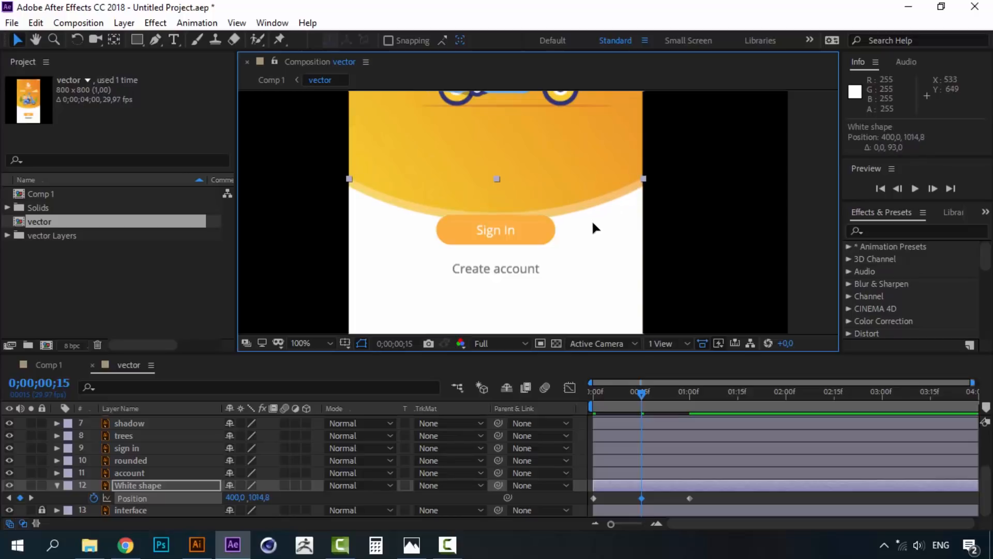
Preview the White shape's down-and-up movement from the start of the composition.
drag(614, 394, 591, 393)
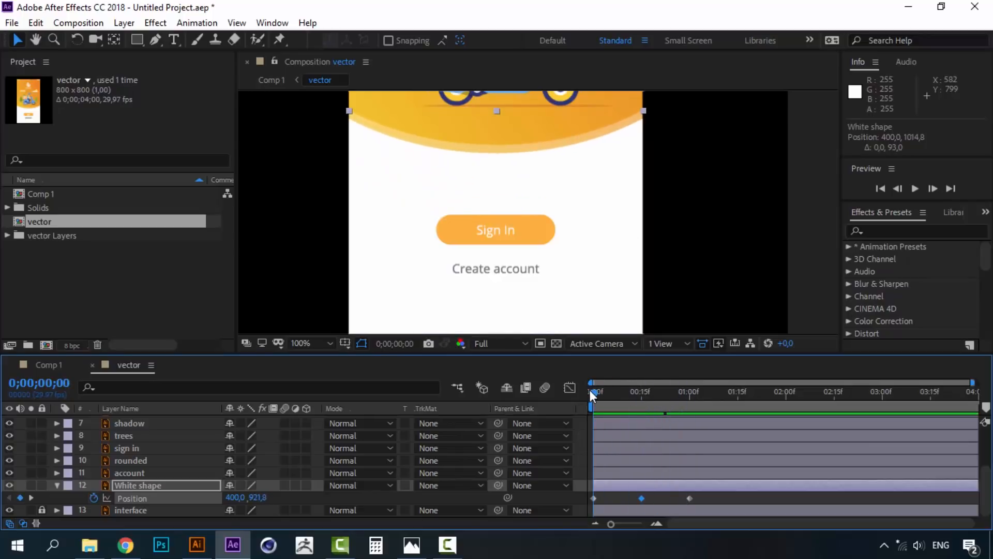
key(space)
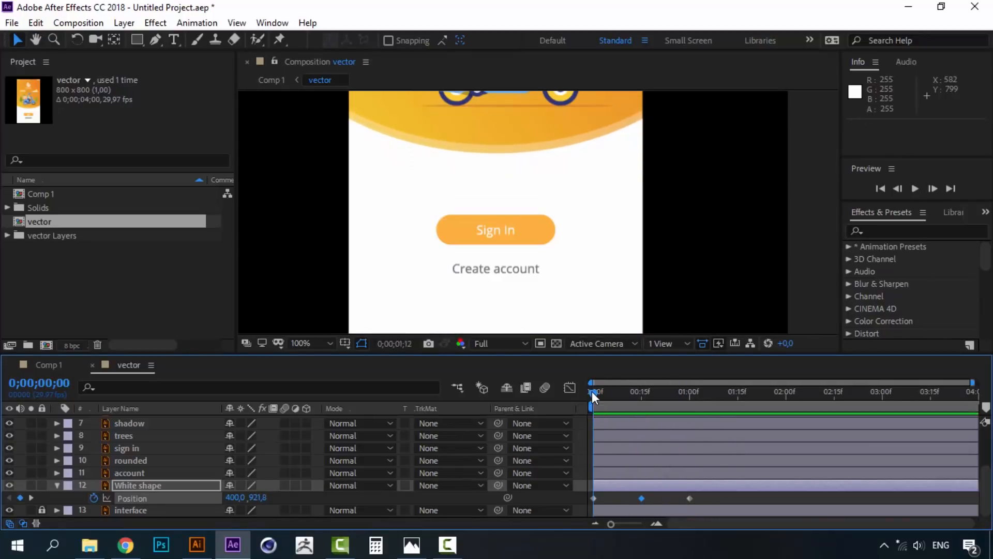
key(space)
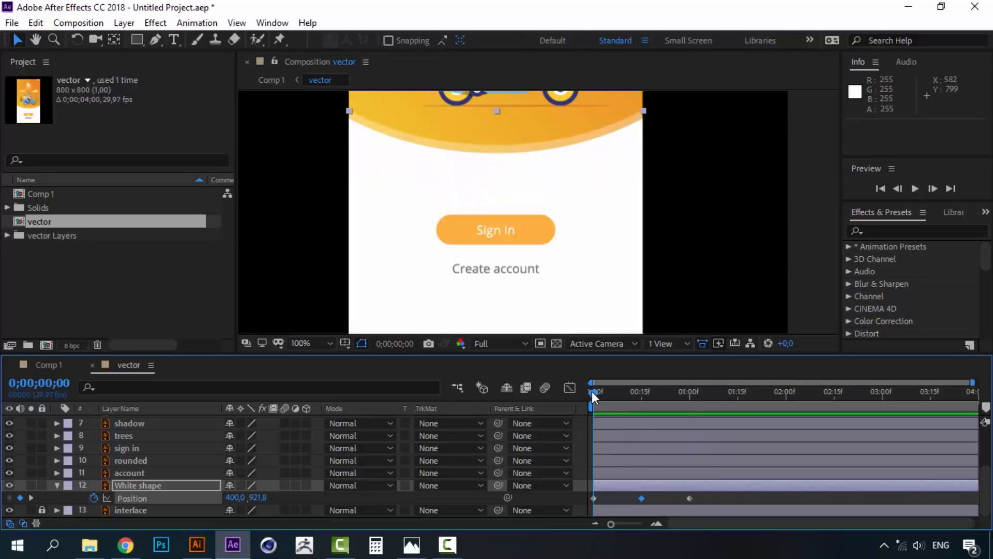
key(space)
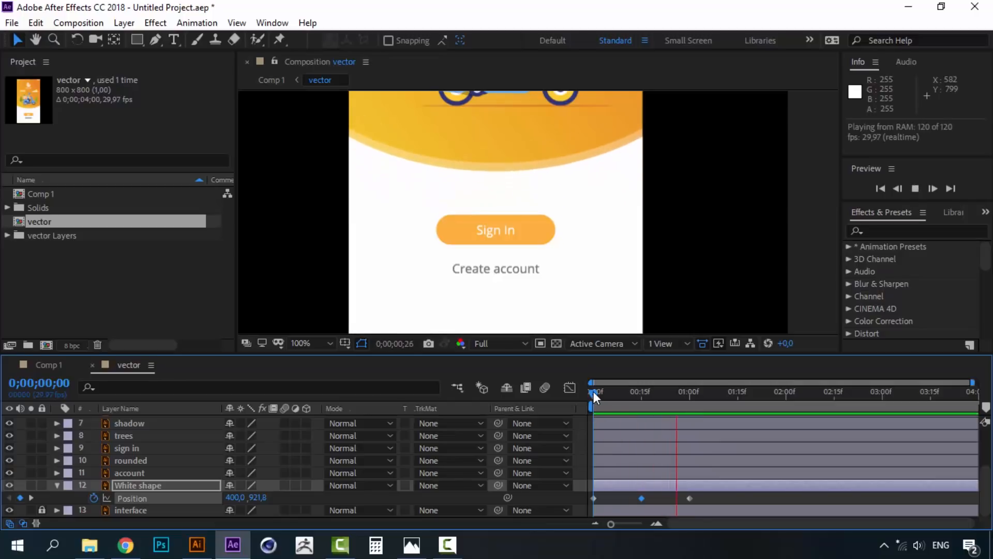
key(space)
Retime the White shape's middle Position keyframe to frame 10 and its last one to frame 20, and preview from the start.
click(655, 500)
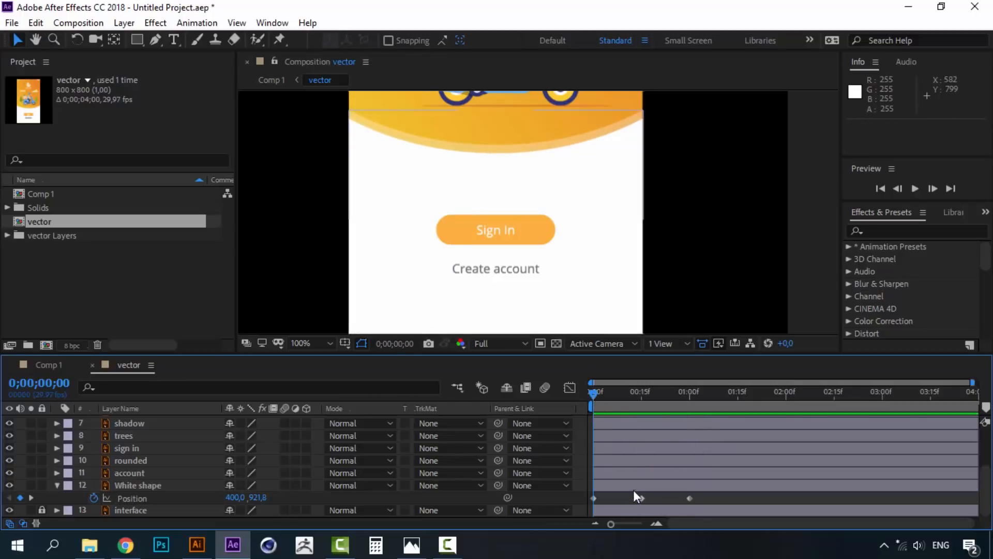
click(657, 524)
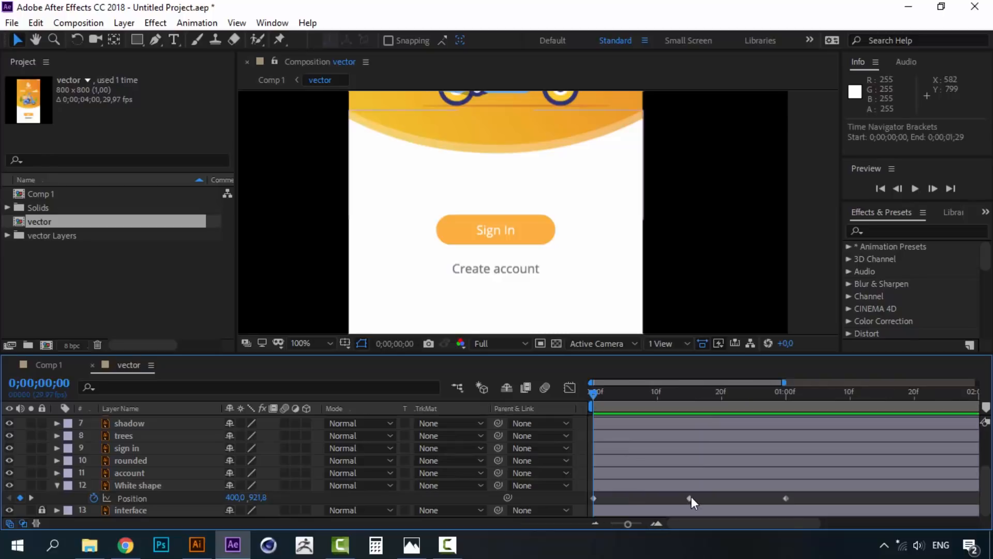
drag(691, 498, 658, 496)
click(656, 393)
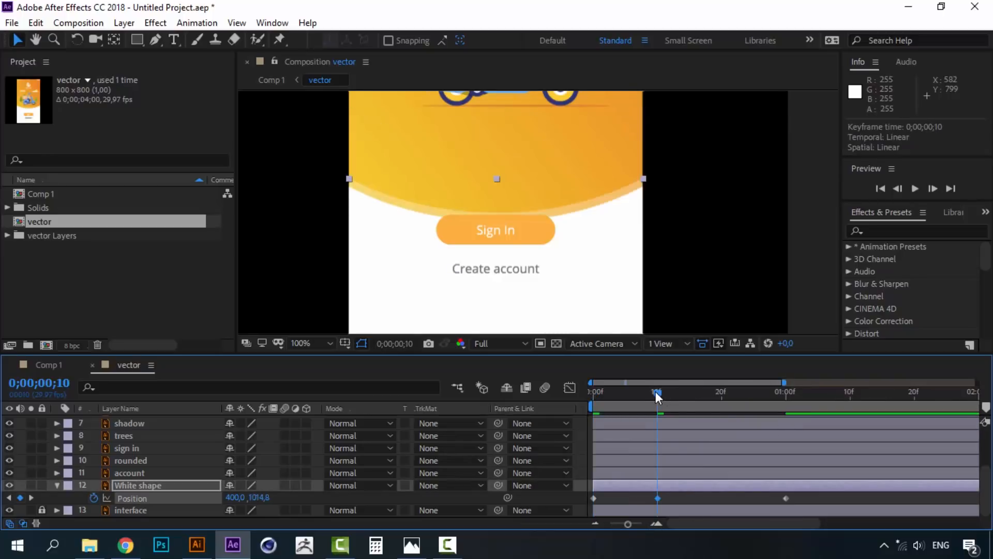
click(721, 394)
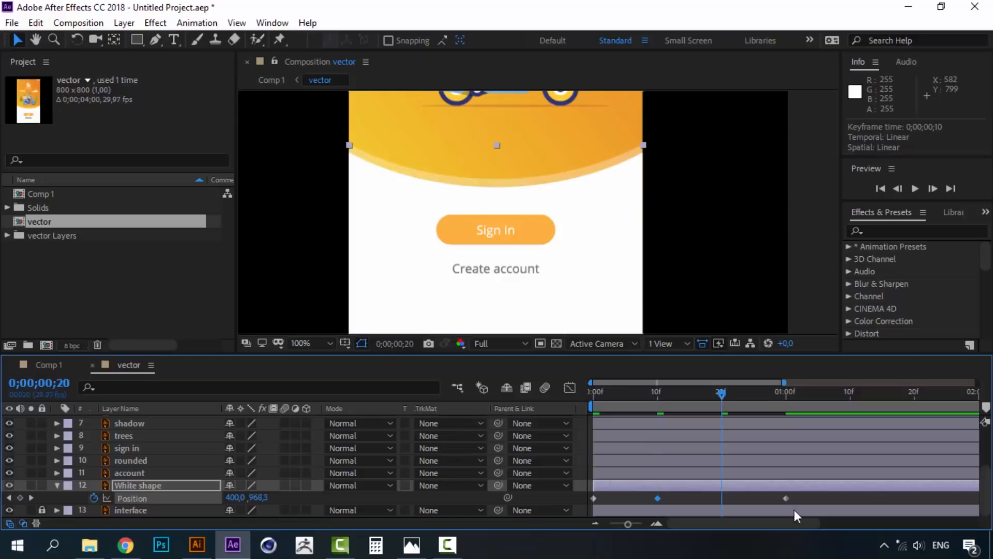
drag(785, 498, 721, 498)
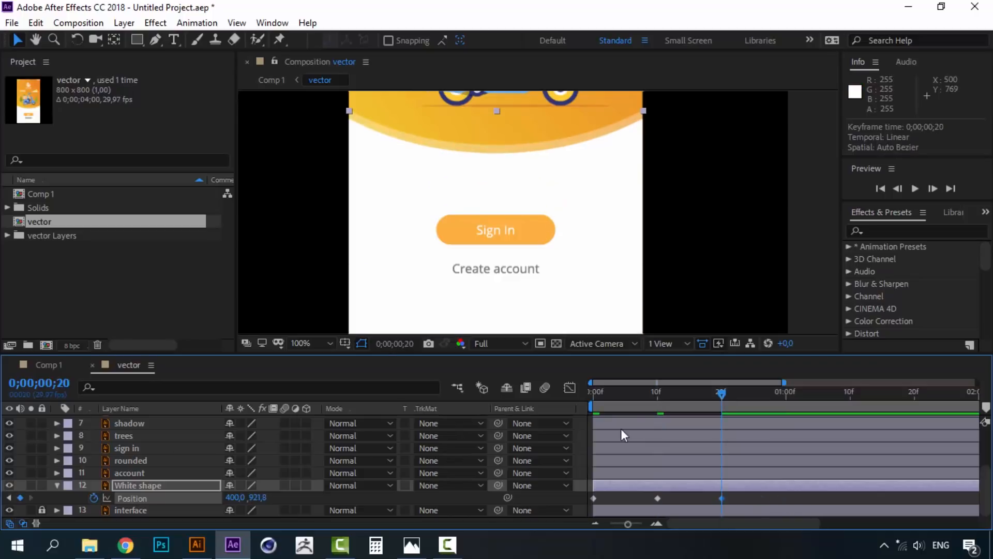
click(590, 394)
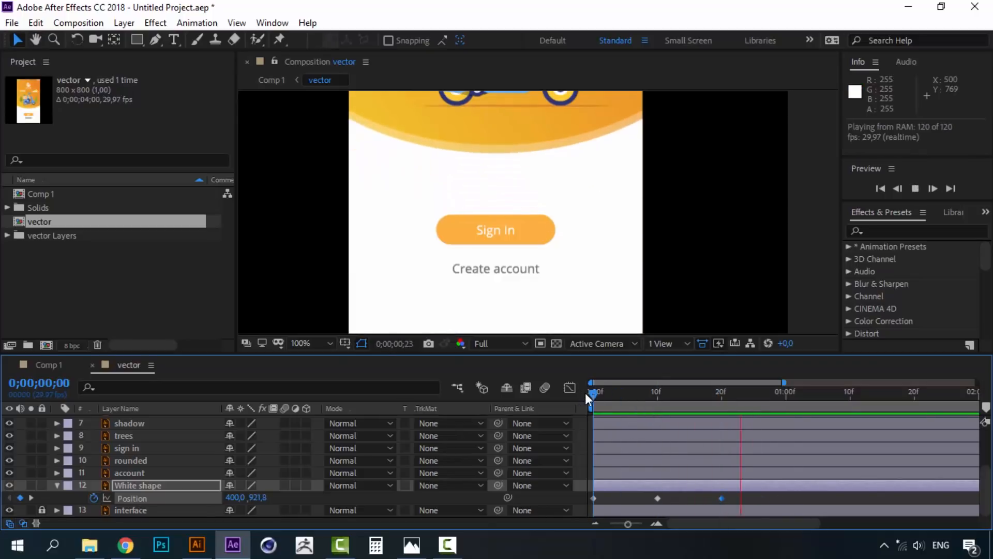
Retime the White shape's middle Position keyframe to frame 5 and its last one to frame 10, and preview the faster movement.
key(space)
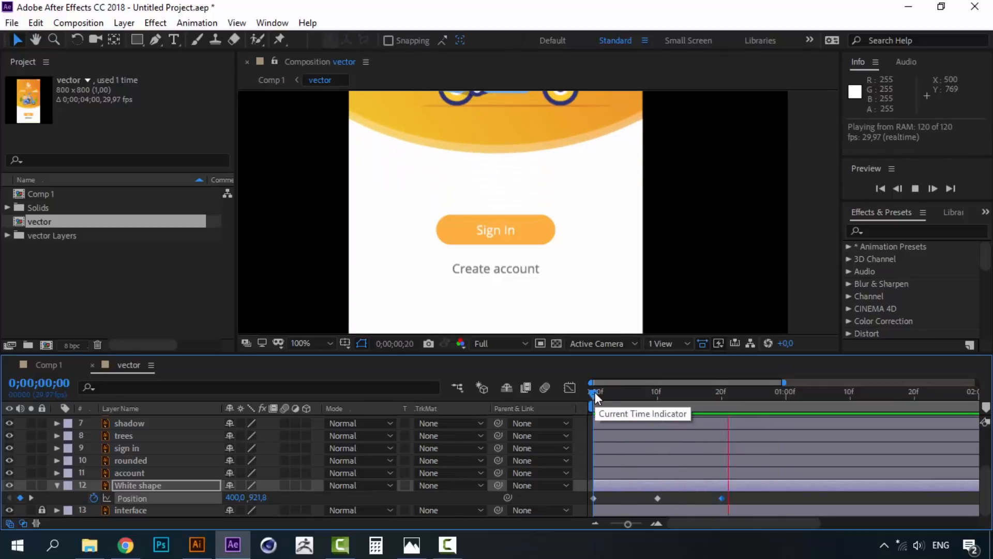
key(space)
key(space)
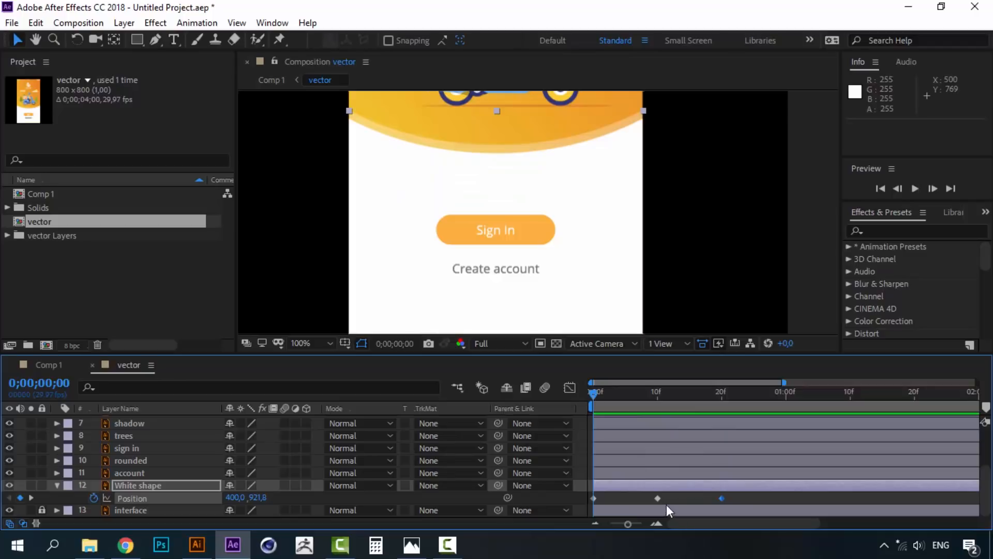
click(657, 524)
drag(722, 498, 658, 498)
drag(849, 498, 727, 498)
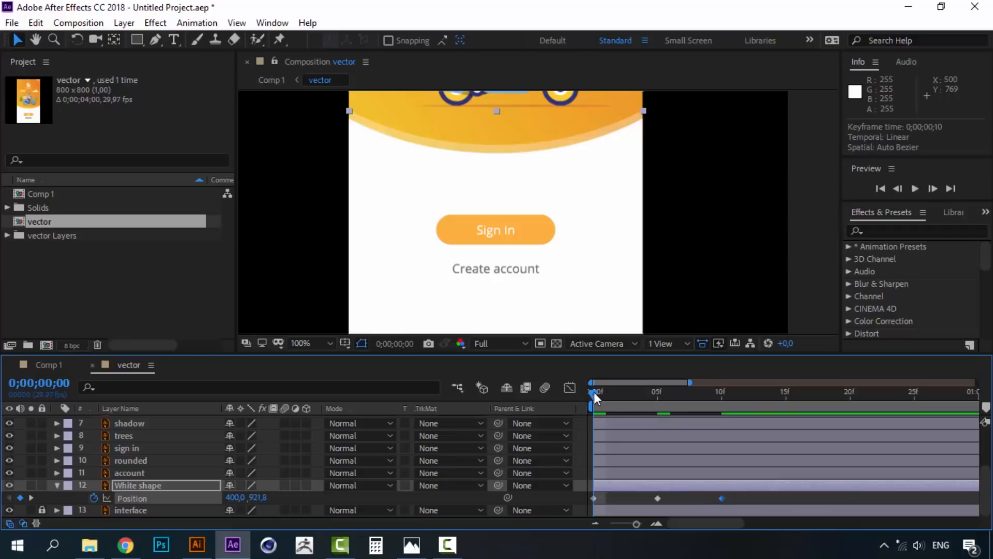
key(space)
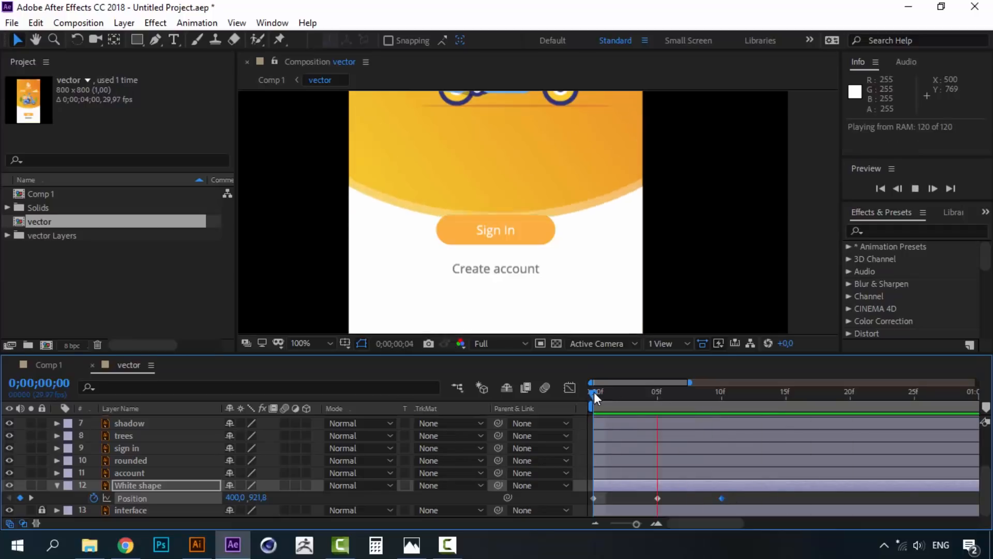
Apply Easy Ease to the White shape's Position keyframes at 0;00;00;05 and 0;00;00;10.
drag(594, 392, 654, 395)
click(660, 496)
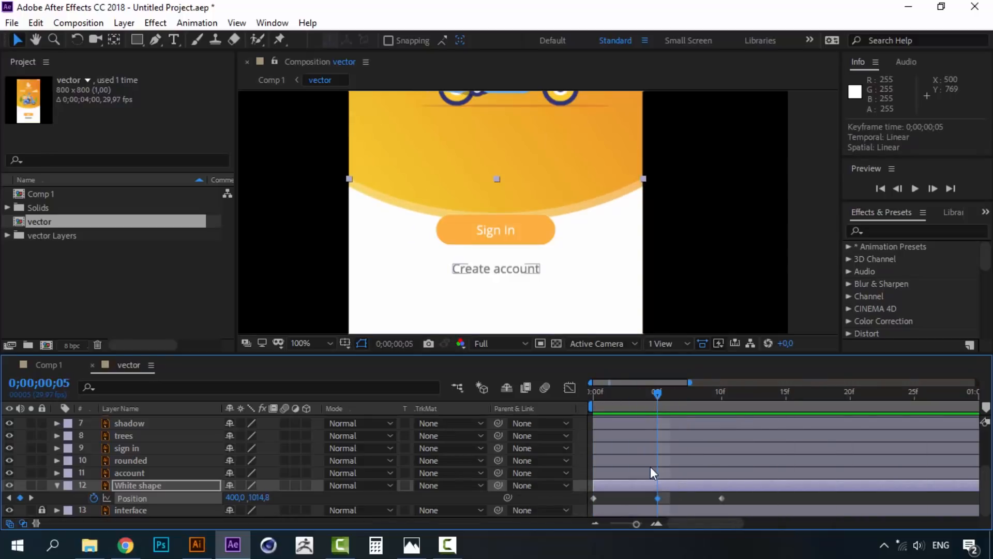
right_click(658, 498)
mouse_move(723, 489)
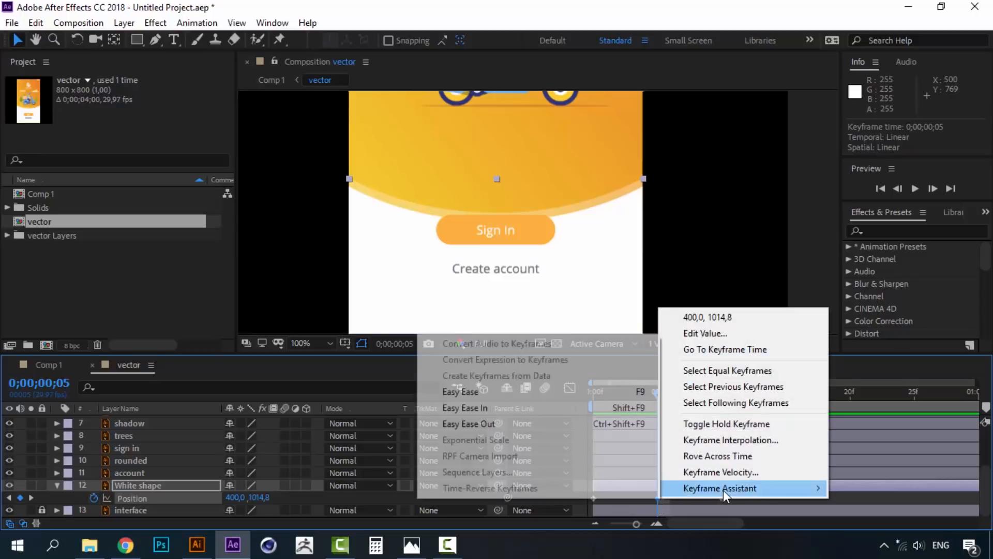
click(507, 391)
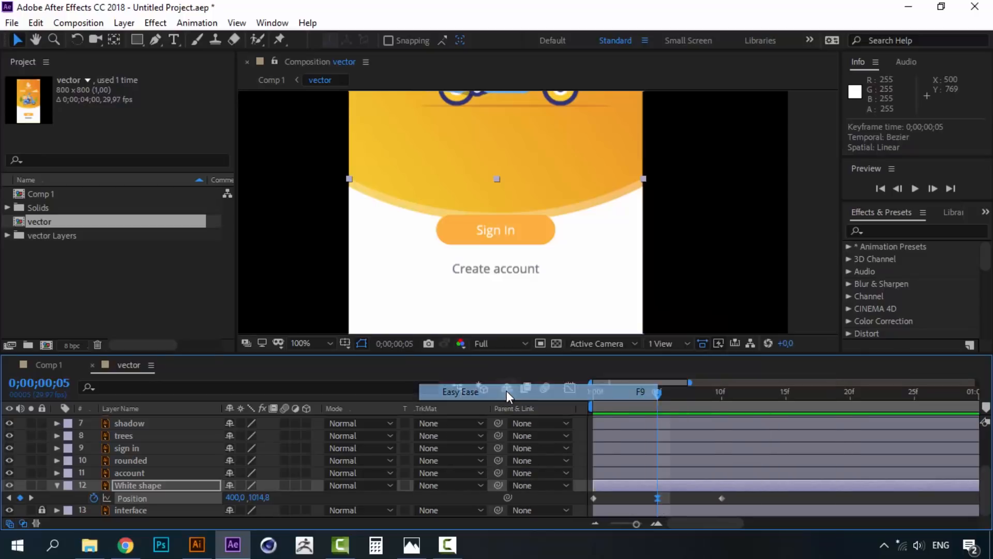
click(722, 399)
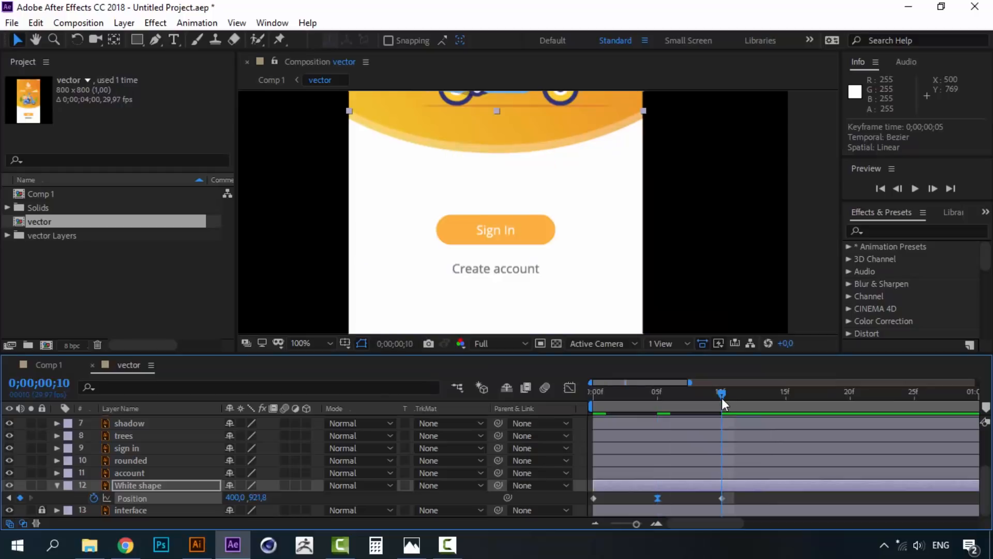
right_click(720, 495)
mouse_move(736, 488)
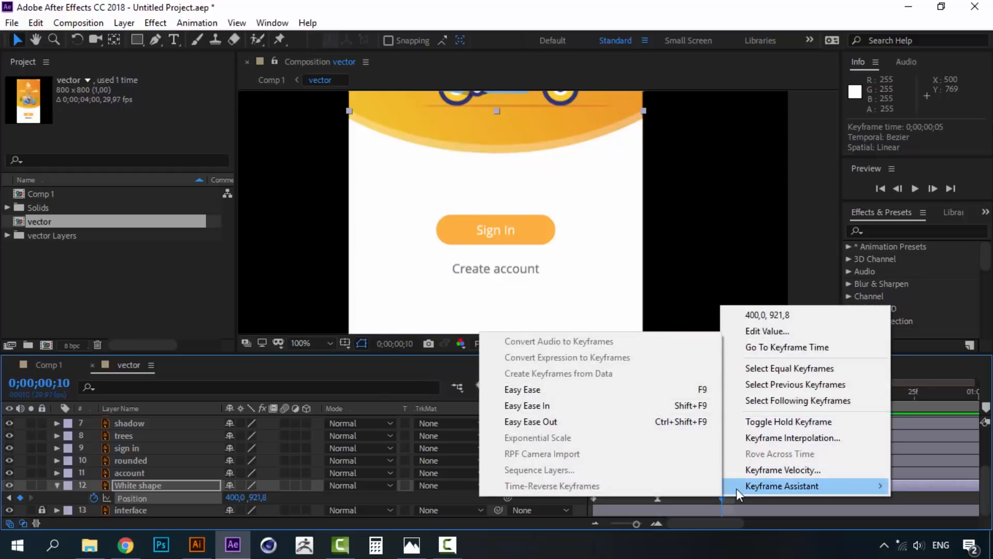
click(565, 391)
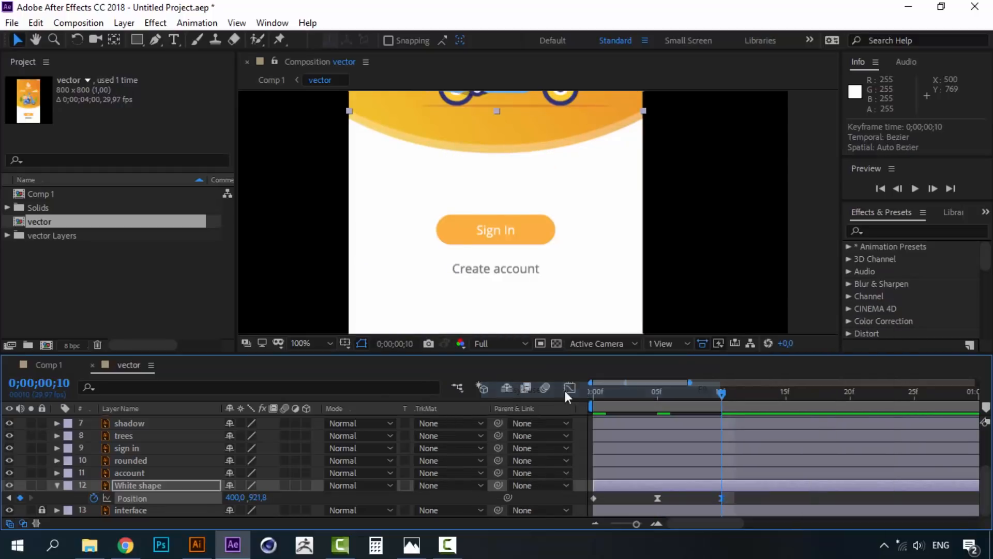
Preview the eased White shape movement from the start of the composition.
click(702, 393)
mouse_move(702, 389)
mouse_down()
mouse_move(595, 387)
mouse_move(722, 391)
mouse_up()
key(space)
drag(587, 388, 604, 390)
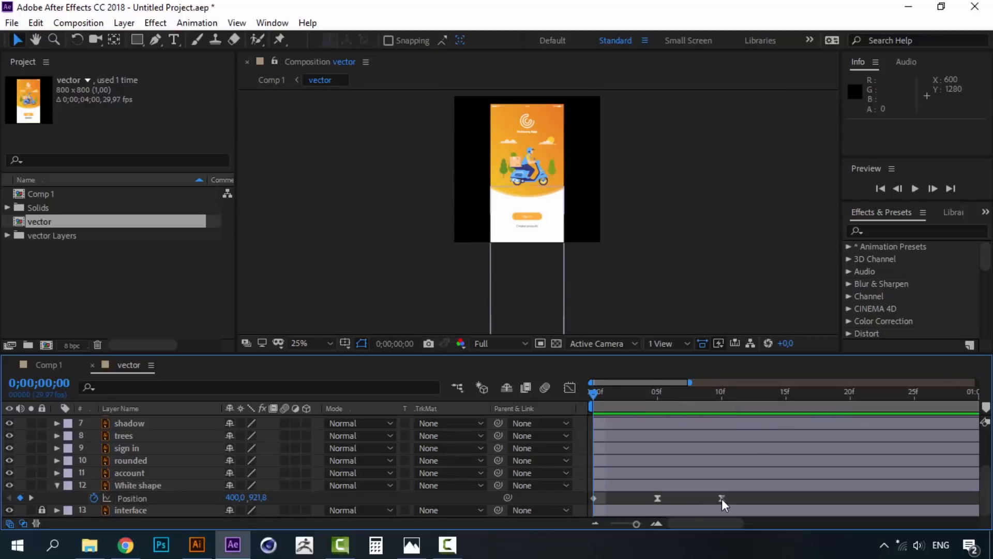
Retime the White shape's last Position keyframe to frame 12 and preview the movement again.
drag(721, 498, 741, 497)
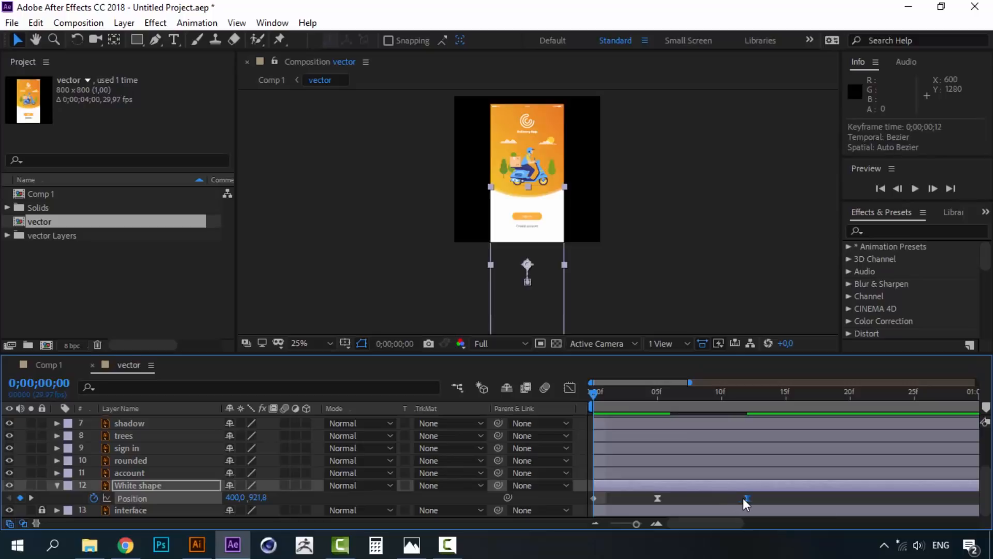
scroll(553, 227, up, 4)
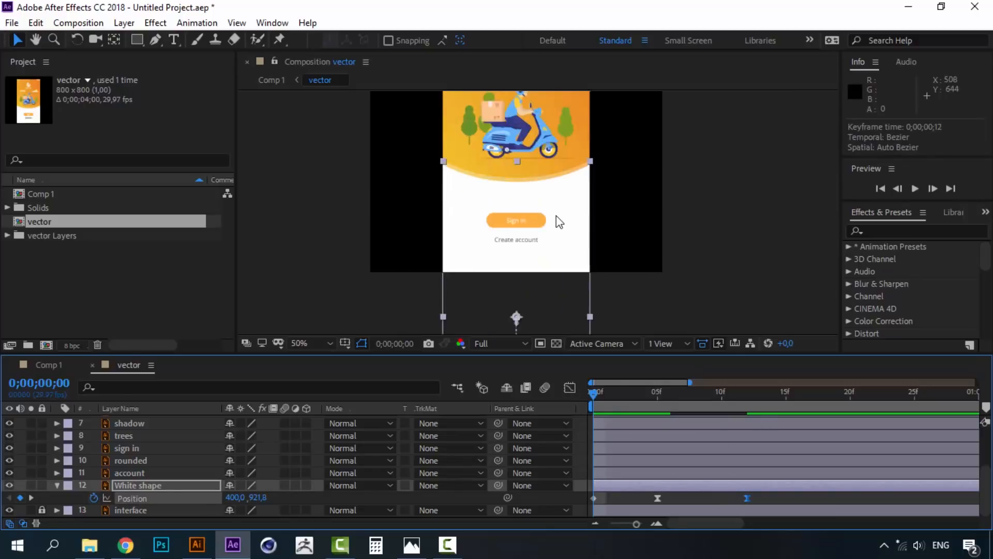
scroll(569, 257, down, 2)
key(space)
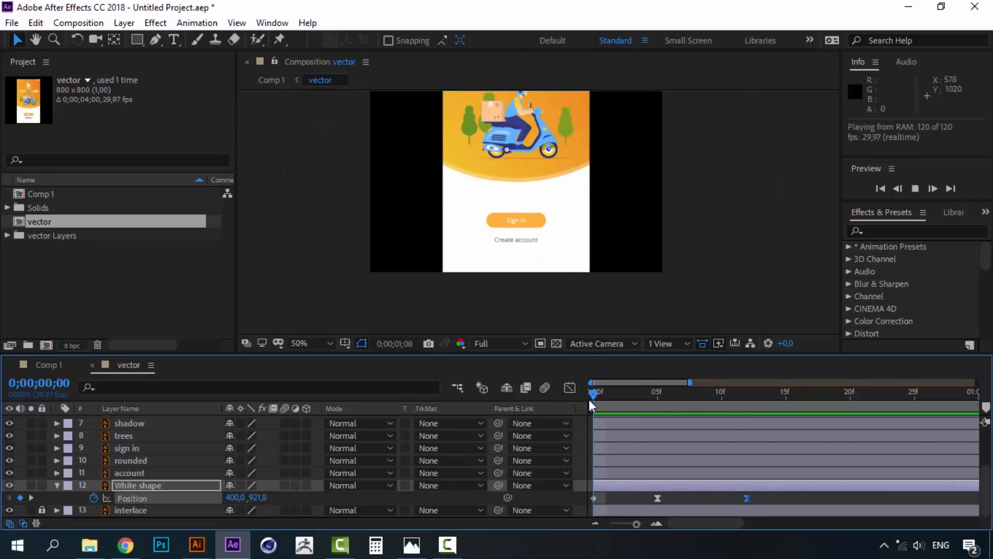
key(space)
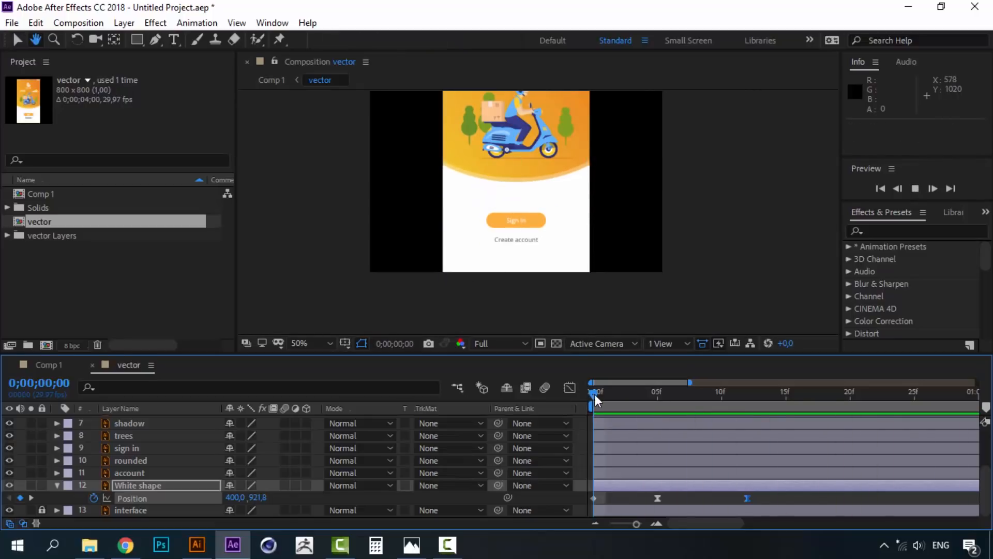
Set the current time to 0;00;00;12, lock the White shape layer and reveal its Position keyframes.
drag(595, 395, 752, 398)
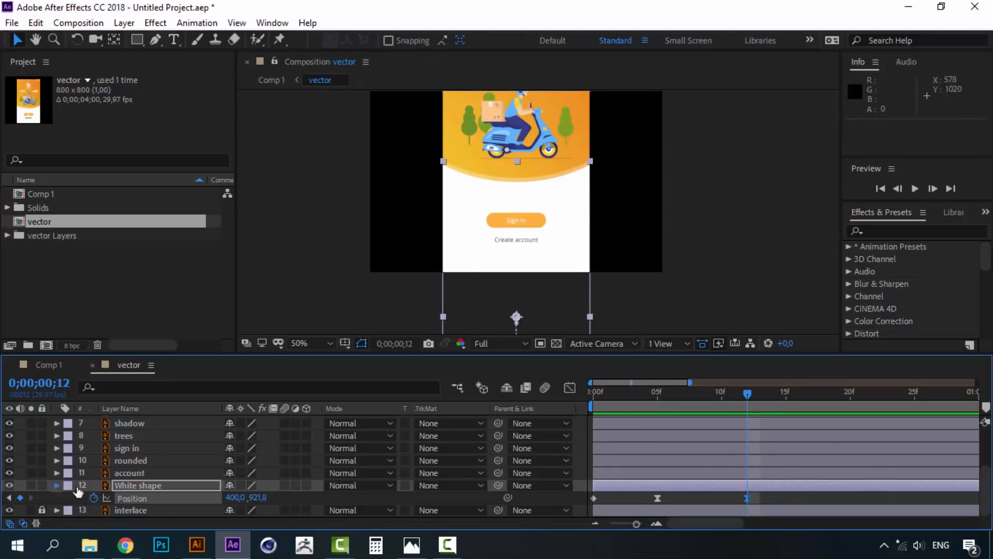
click(138, 497)
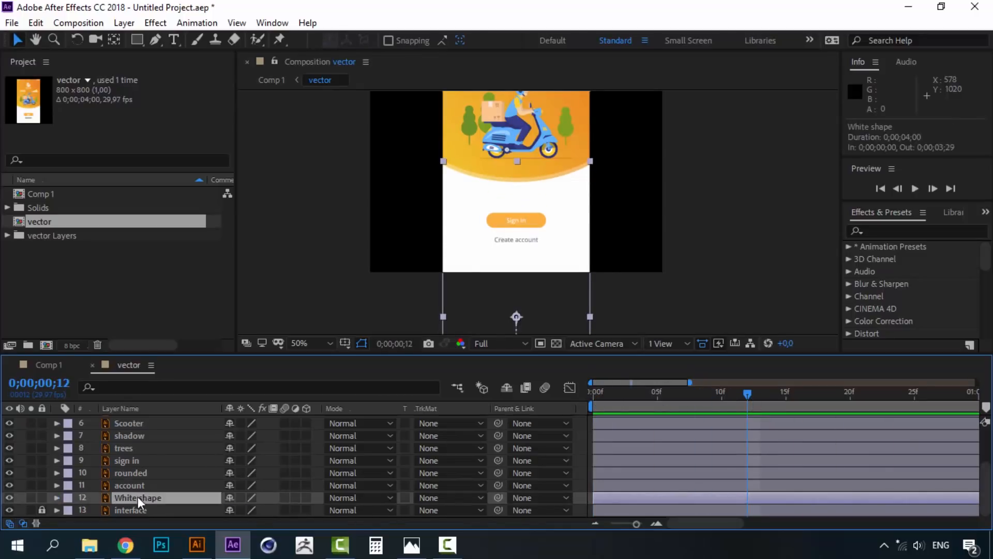
click(43, 497)
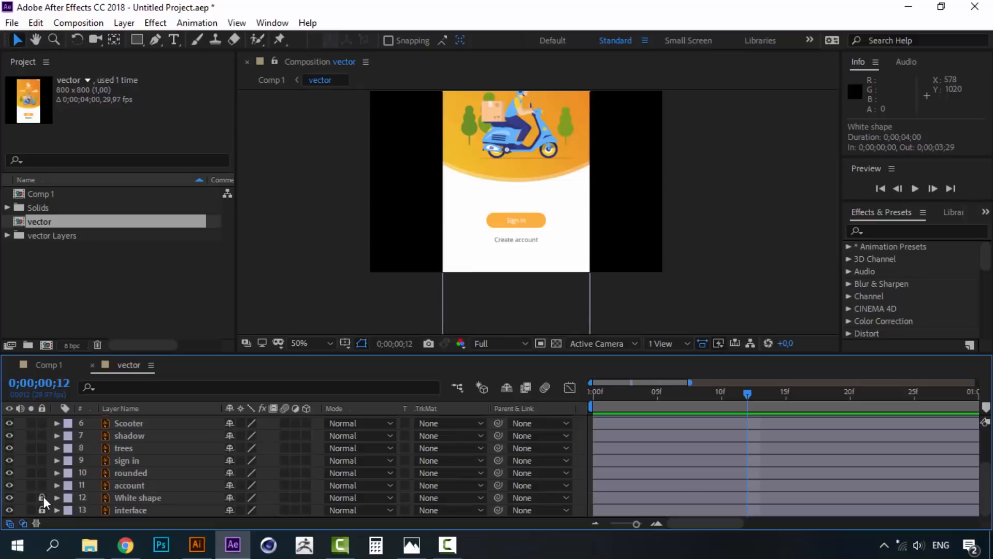
click(119, 501)
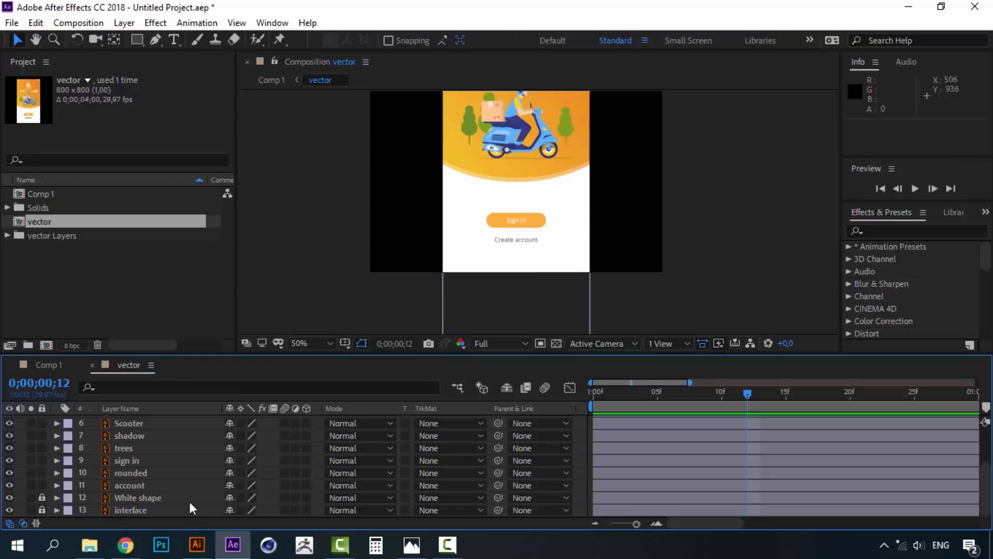
click(151, 498)
key(p)
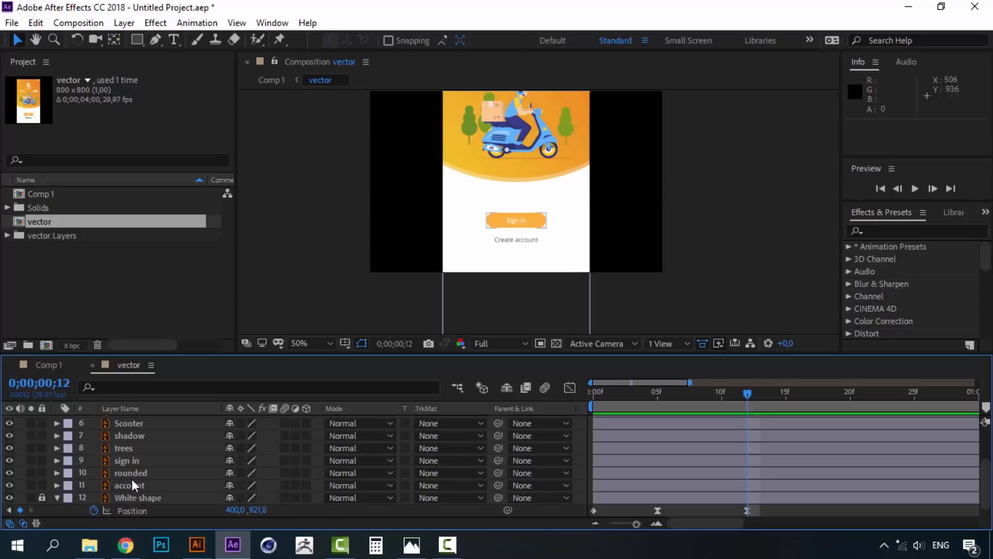
Hide the sign in and account layers so only the button's rounded shape shows.
click(133, 459)
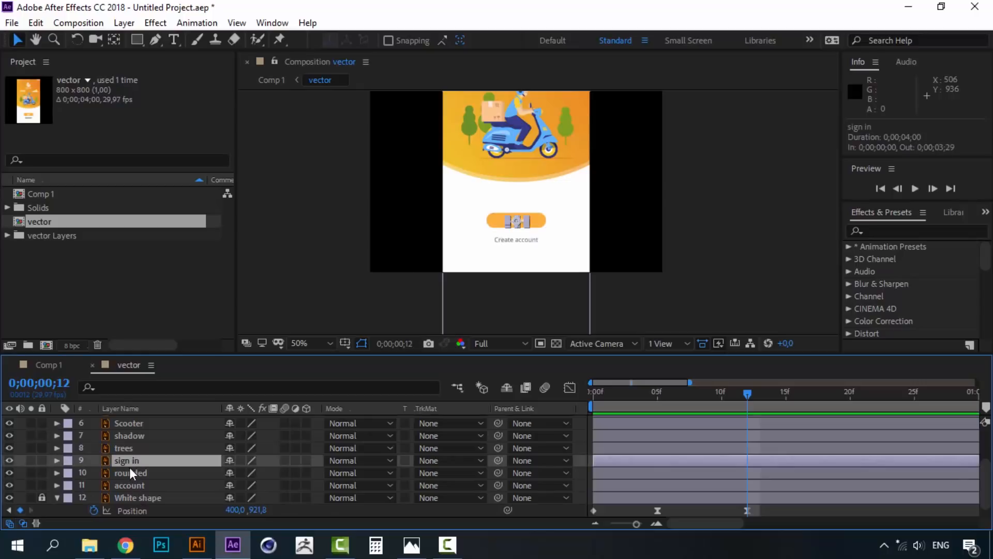
click(127, 474)
click(126, 486)
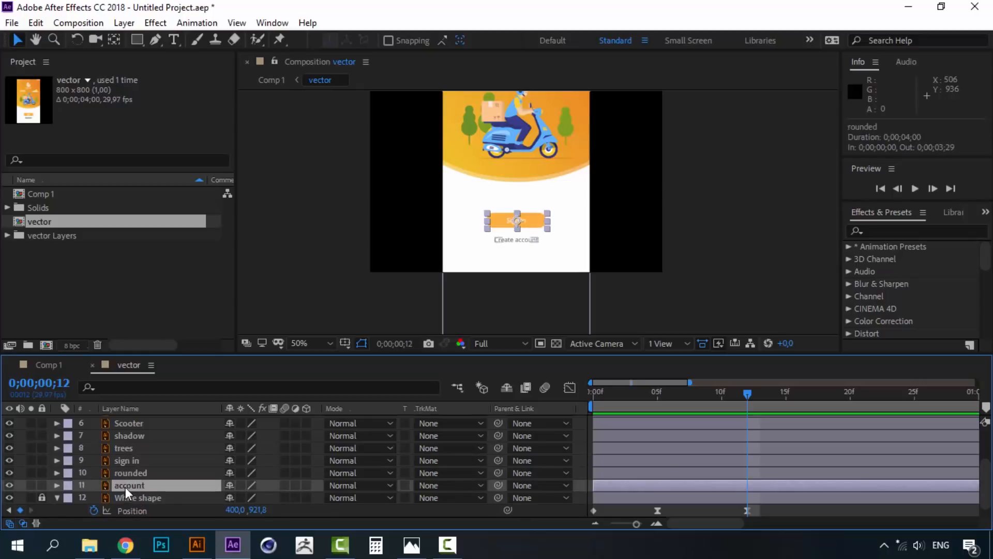
click(120, 459)
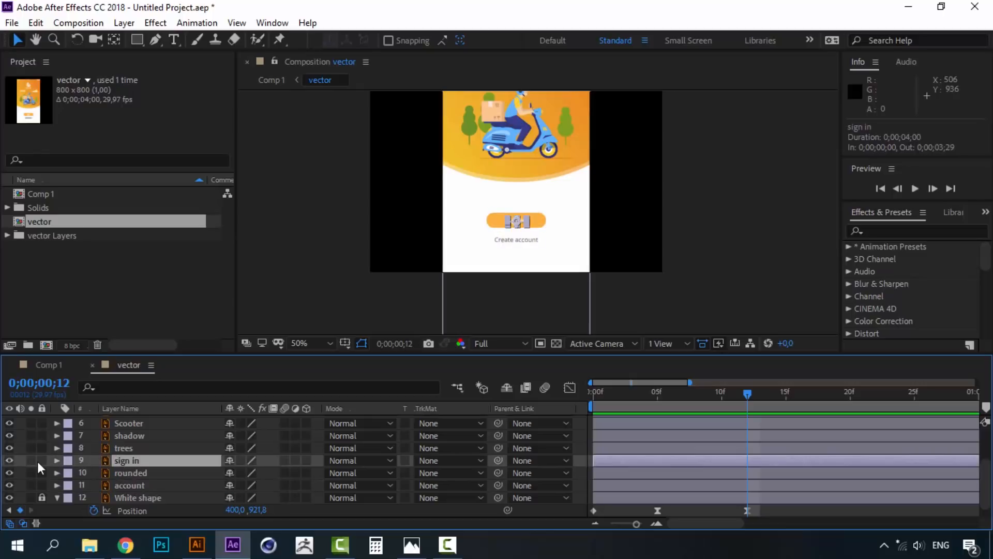
click(9, 460)
click(9, 484)
Add a shape layer above the rounded layer and draw a rounded rectangle about 164 x 42 px over the orange button.
click(124, 472)
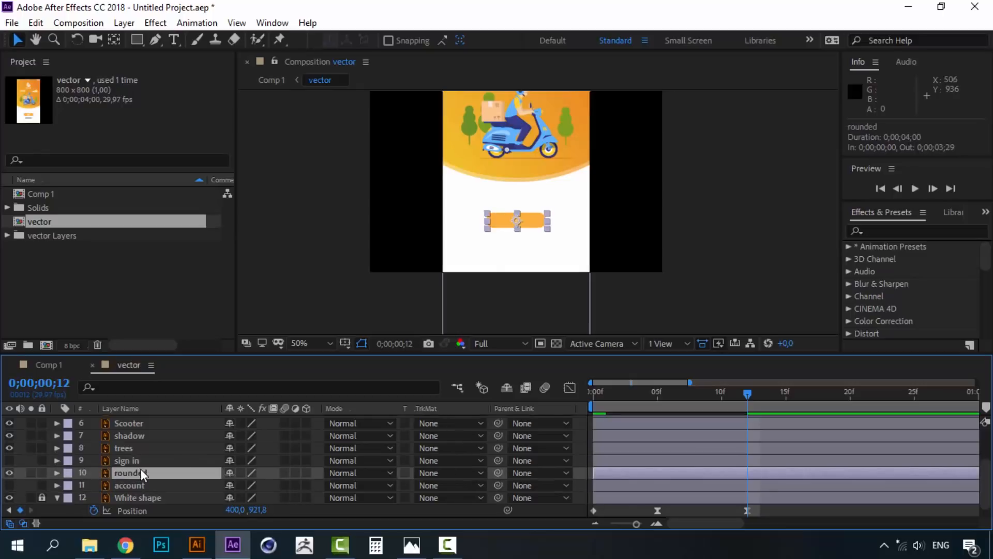
key(period)
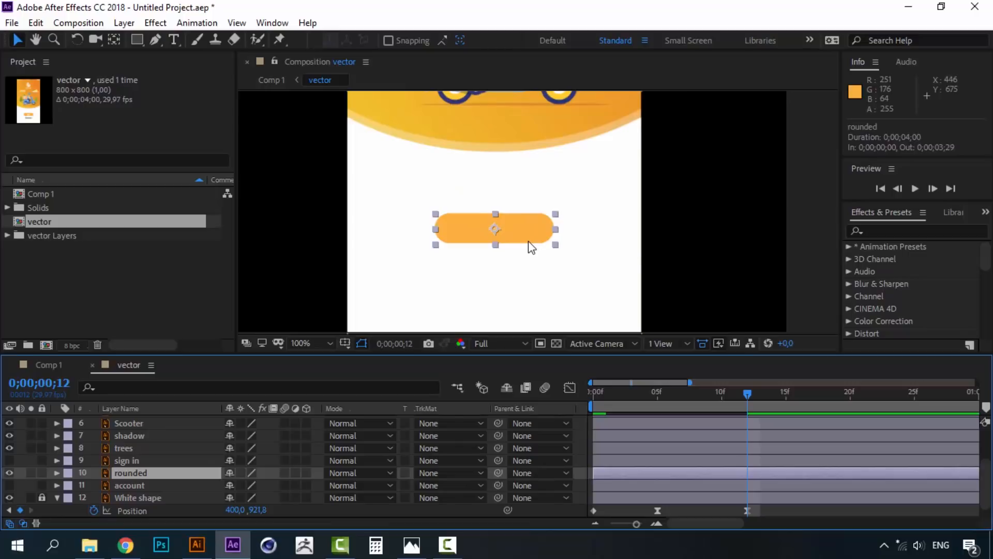
key(period)
click(137, 40)
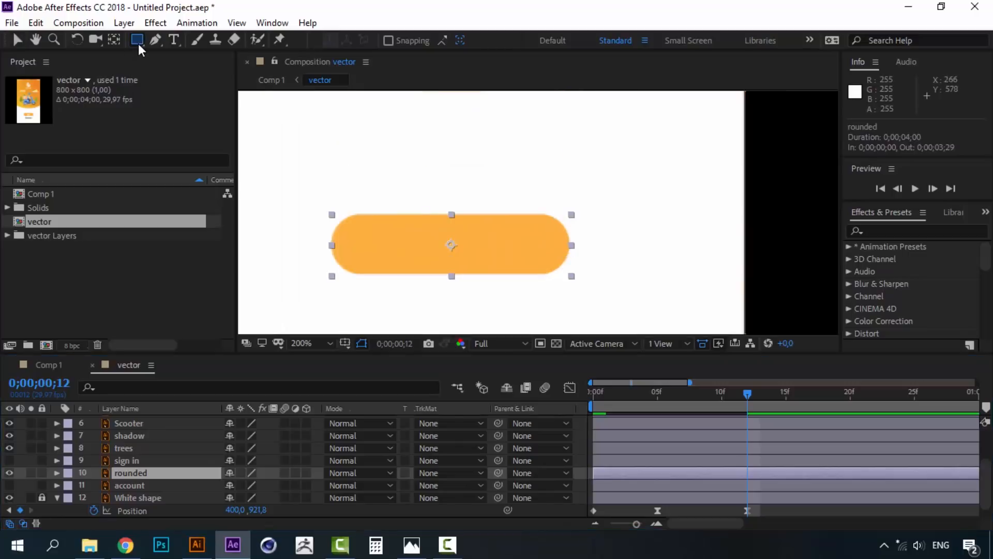
drag(138, 43, 217, 53)
drag(330, 213, 559, 279)
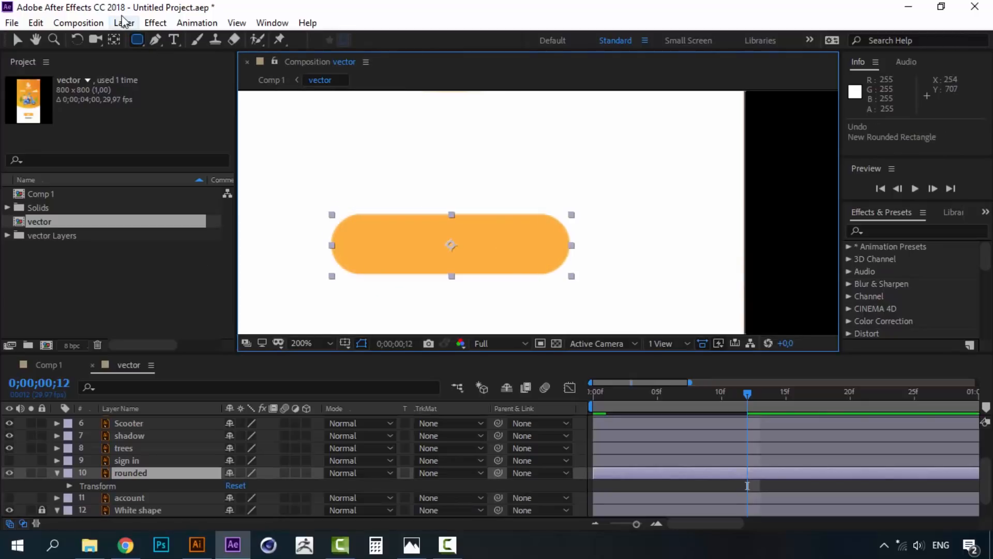
click(196, 23)
mouse_move(220, 40)
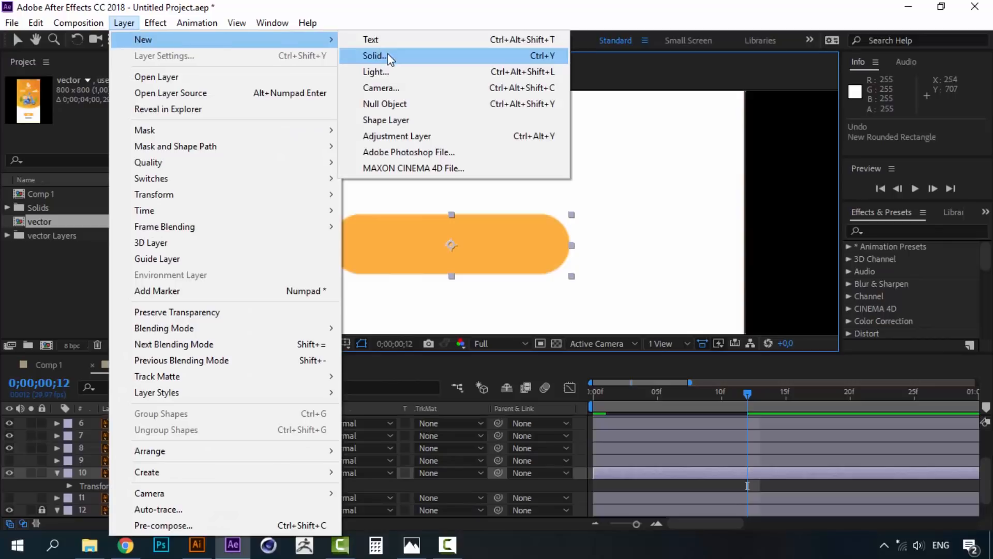
click(385, 119)
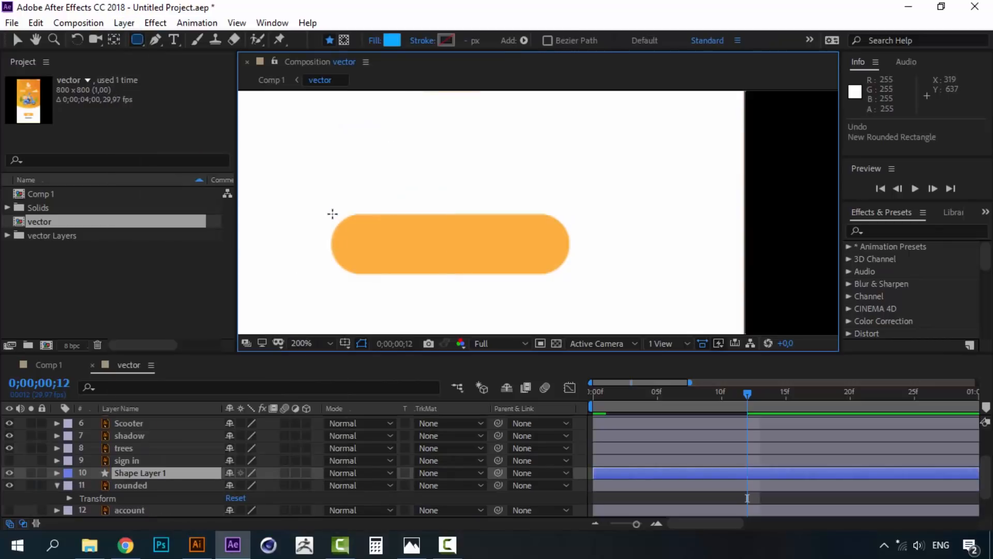
drag(333, 213, 571, 274)
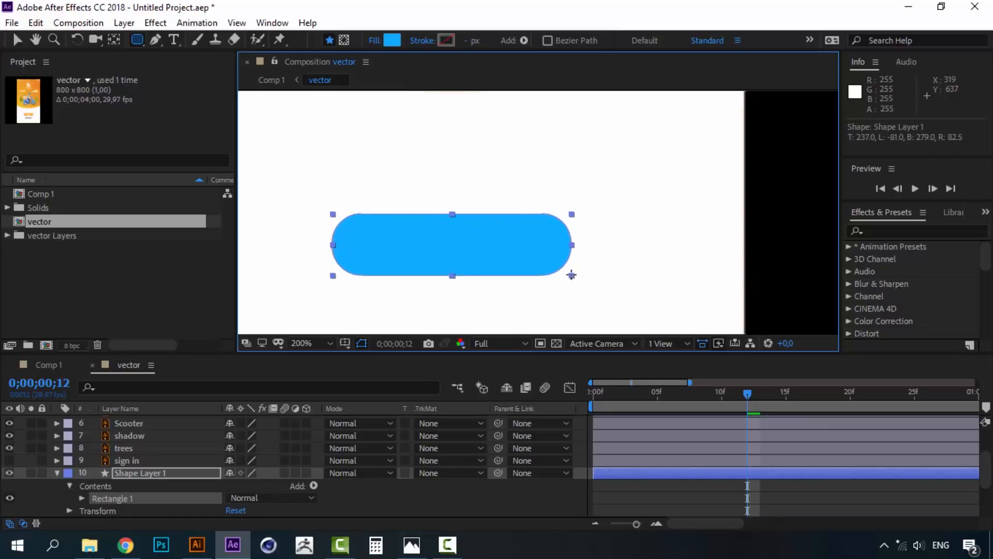
Fill the new rounded rectangle with orange FBB040 sampled from the original button and align it exactly over that button.
click(17, 39)
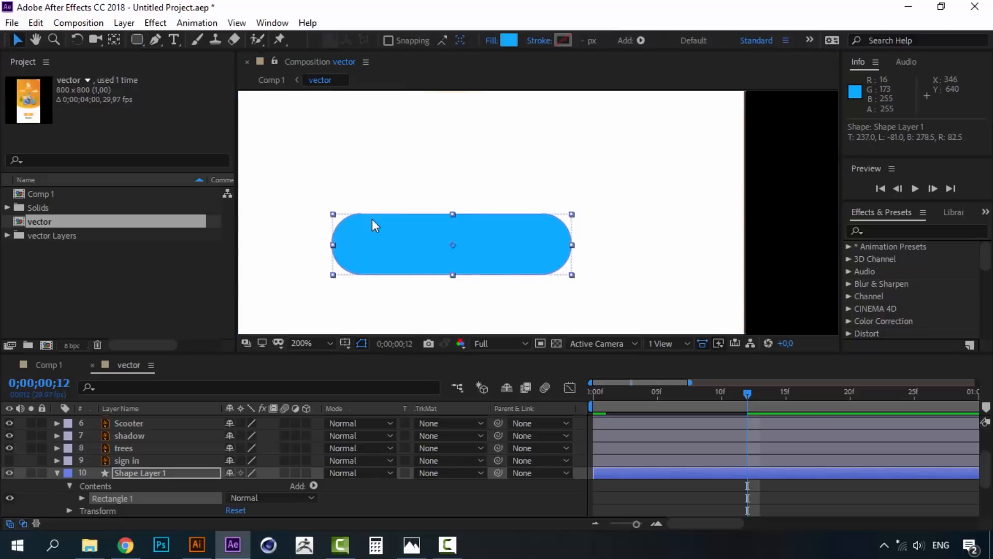
drag(372, 216, 591, 232)
click(508, 40)
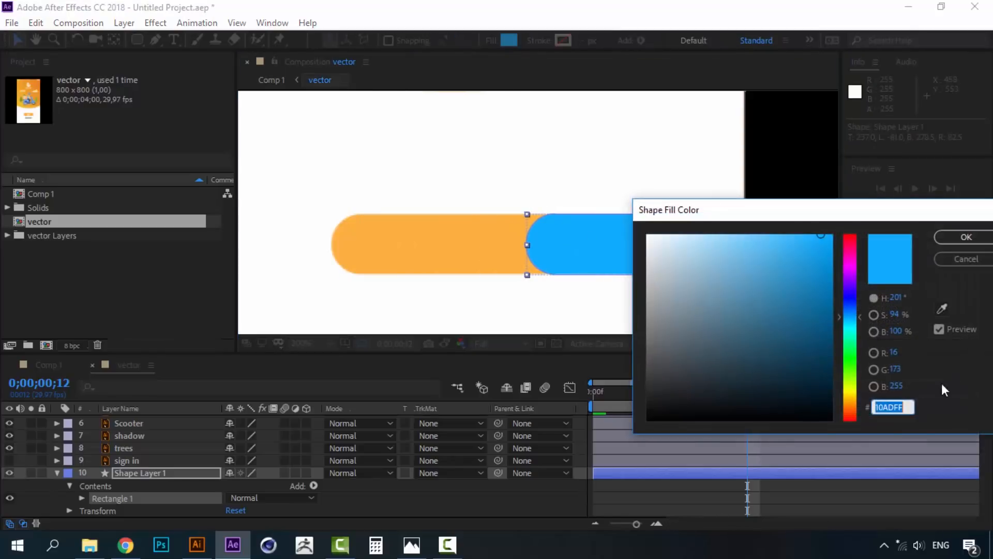
click(941, 310)
click(454, 236)
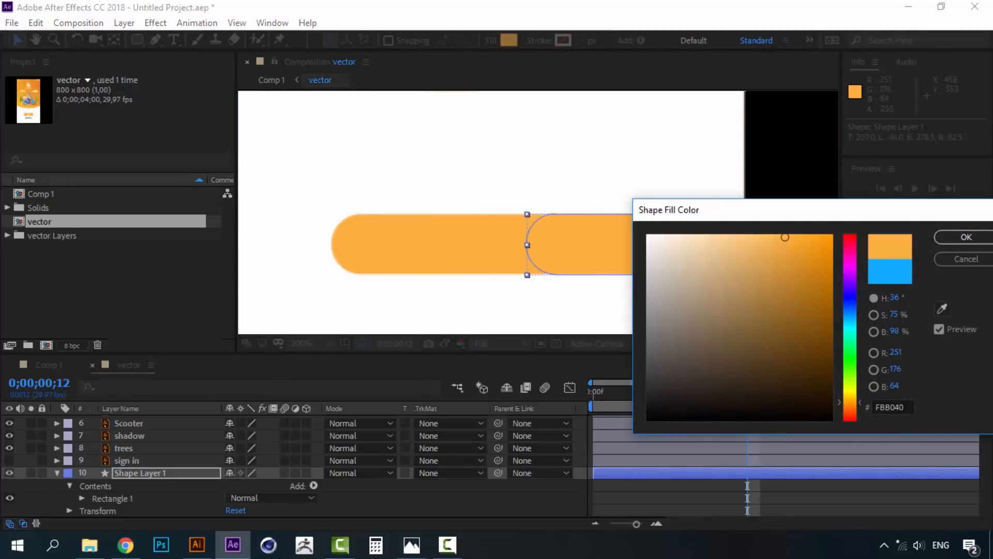
click(967, 237)
drag(697, 235, 499, 237)
Confirm the shape's fill colour and delete the original rounded artwork layer beneath it.
click(119, 469)
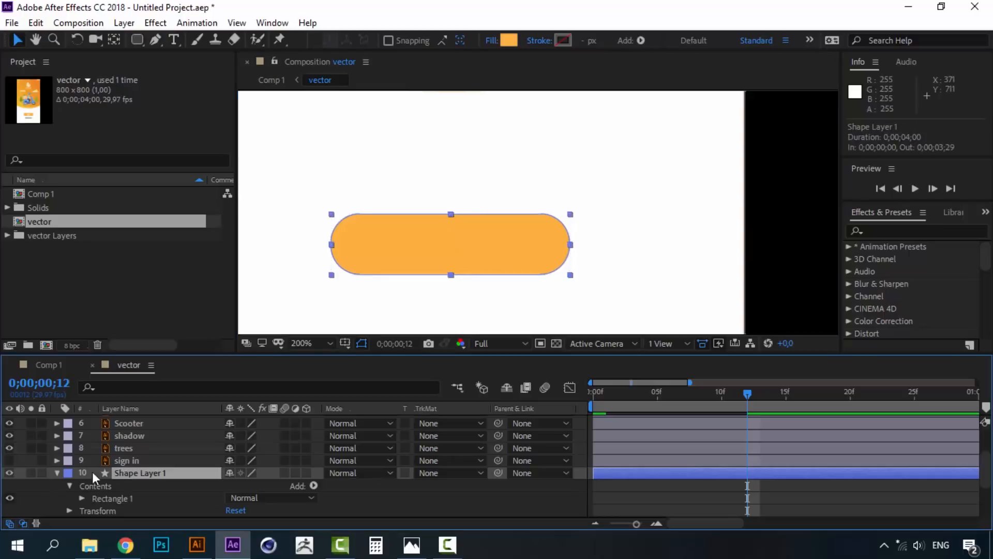
click(58, 473)
click(123, 486)
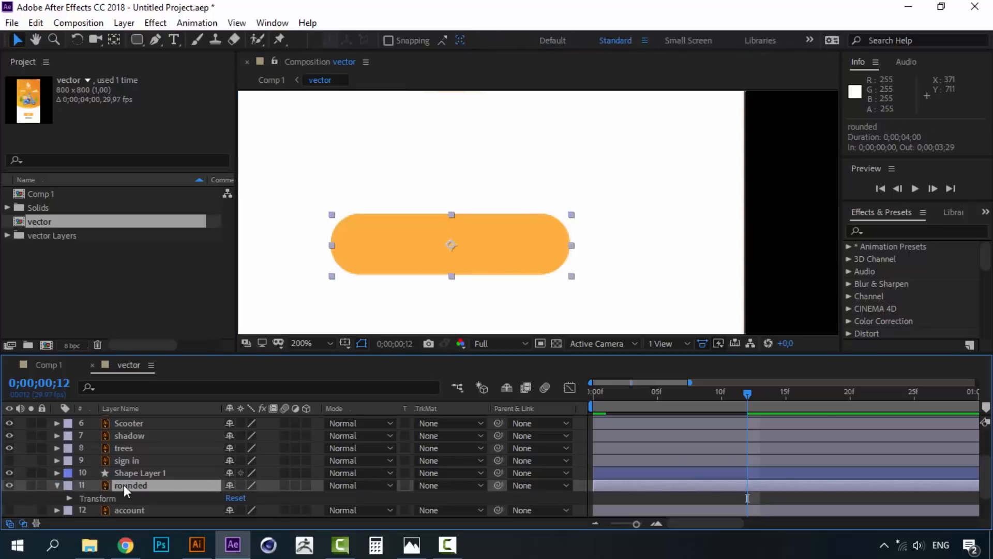
key(Delete)
Rename the orange button's shape layer as Rounded rectangle.
right_click(134, 474)
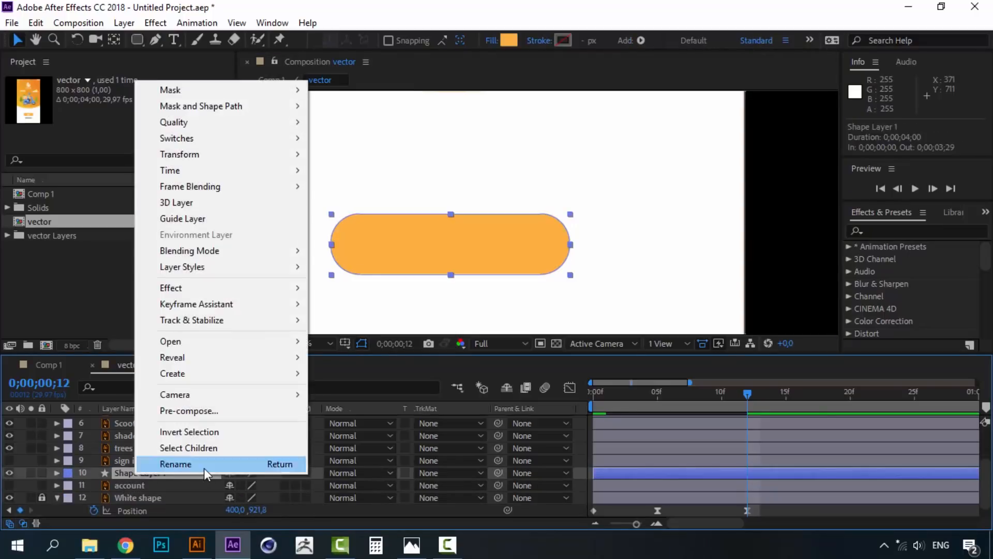
click(203, 467)
text(Rounden)
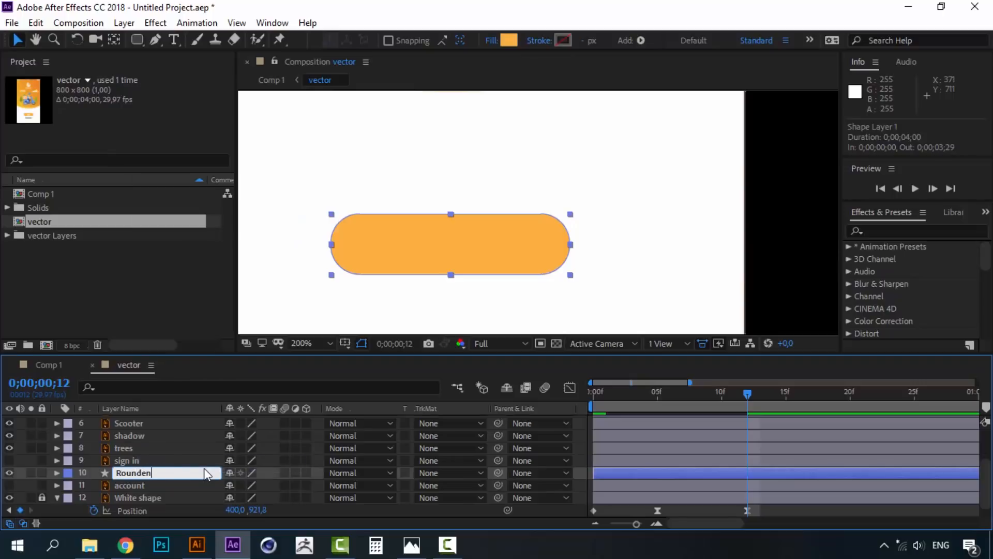
key(BackSpace)
text(d rectangle)
click(171, 448)
Add Size keyframes to the Rounded rectangle layer's rectangle path at 0;00;00;08 and 0;00;00;13, keeping the full button size.
click(153, 472)
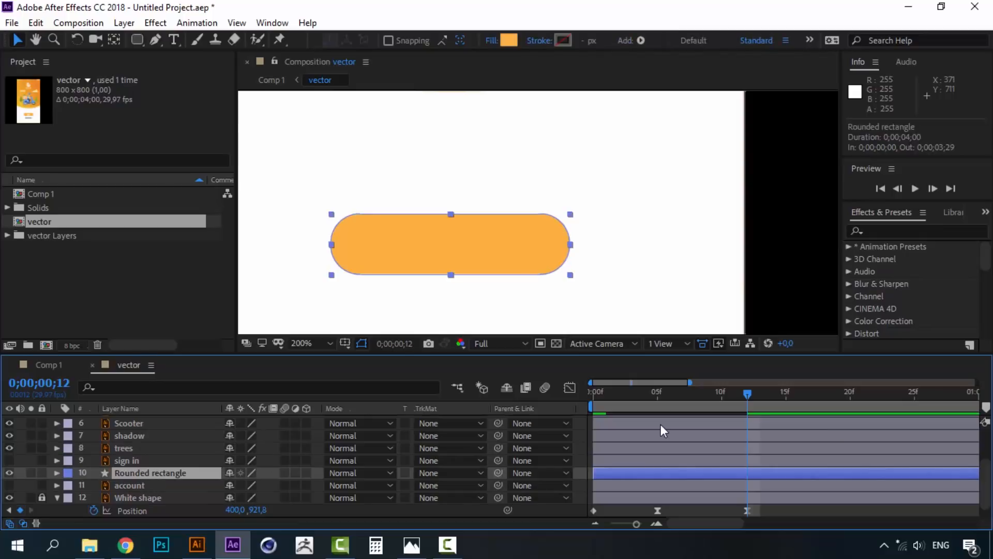
click(57, 473)
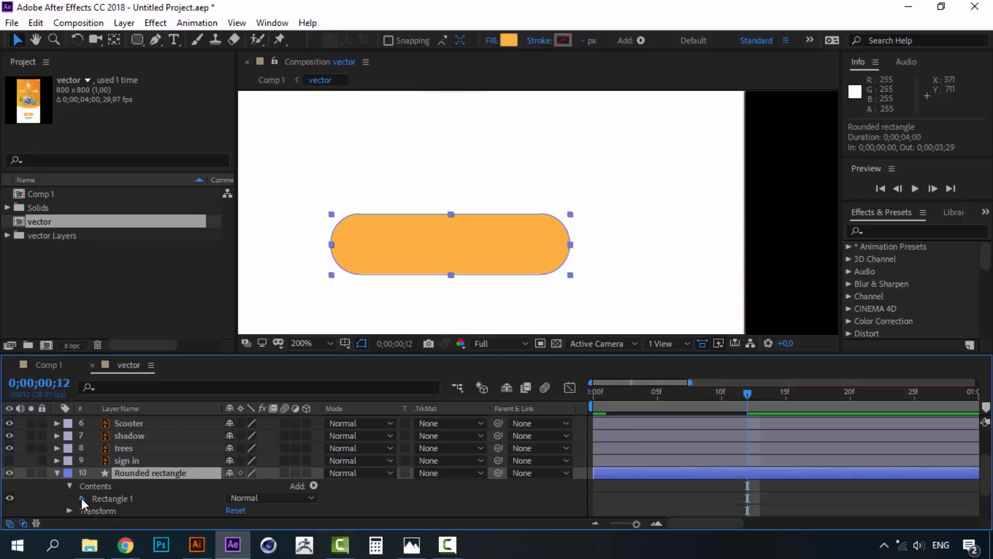
click(82, 498)
click(94, 474)
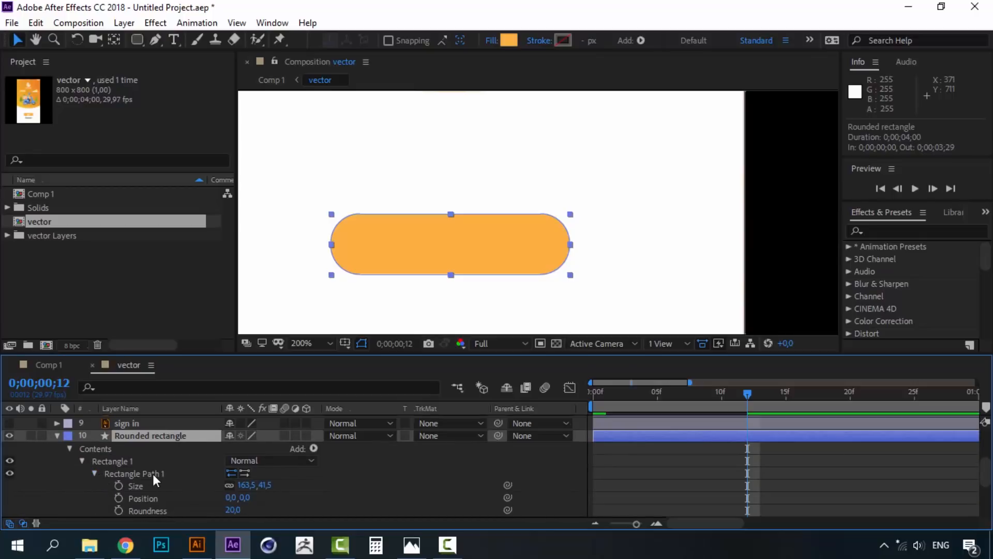
click(149, 474)
click(148, 486)
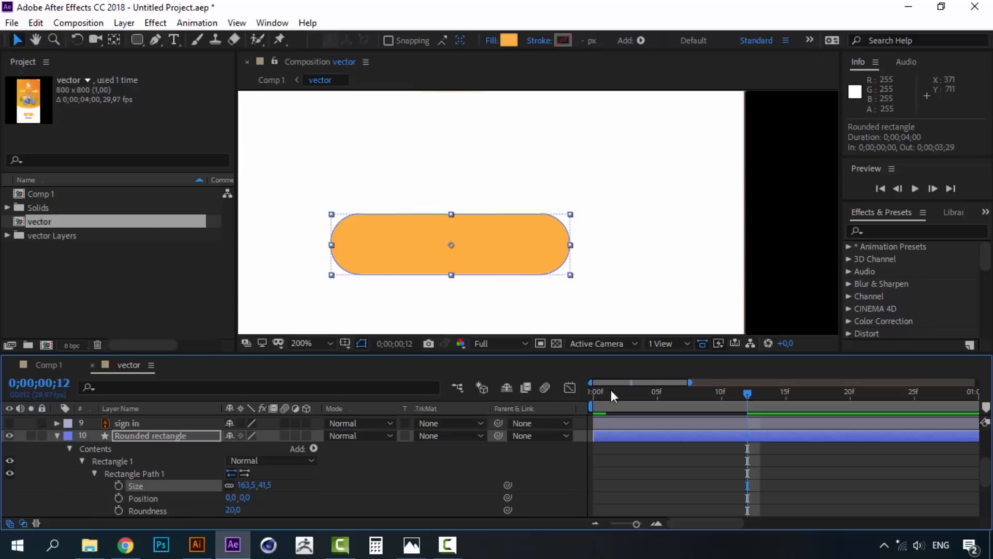
scroll(525, 276, down, 2)
scroll(527, 282, up, 1)
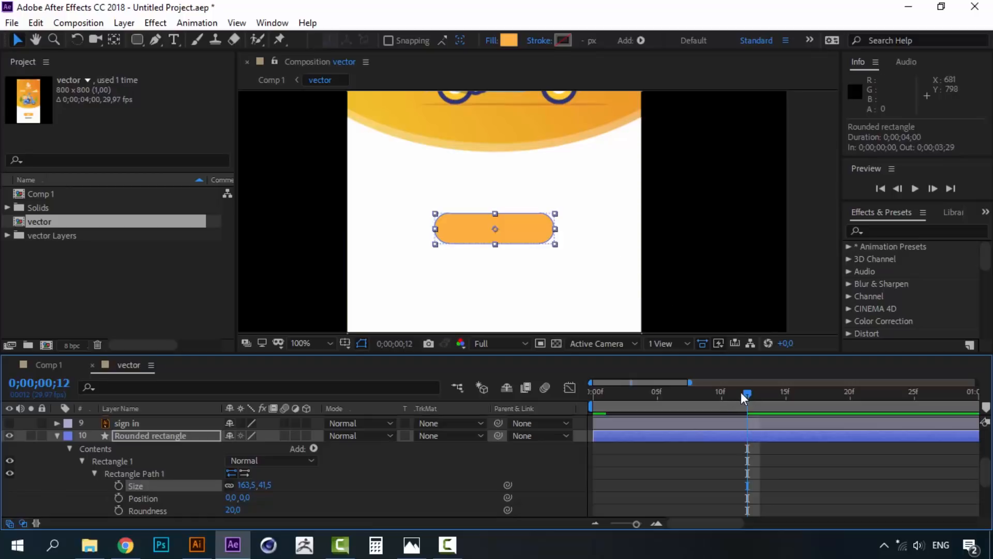
drag(742, 393, 695, 390)
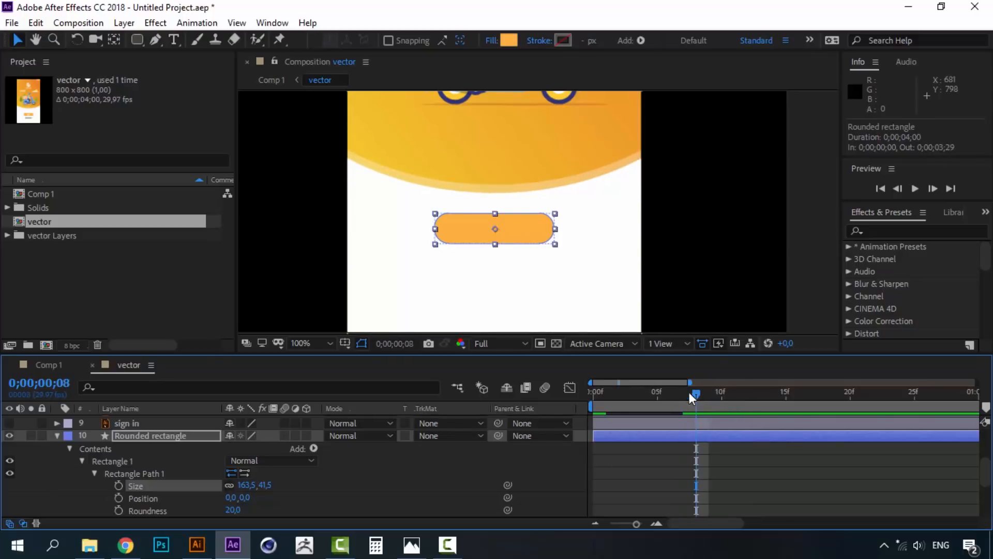
click(118, 485)
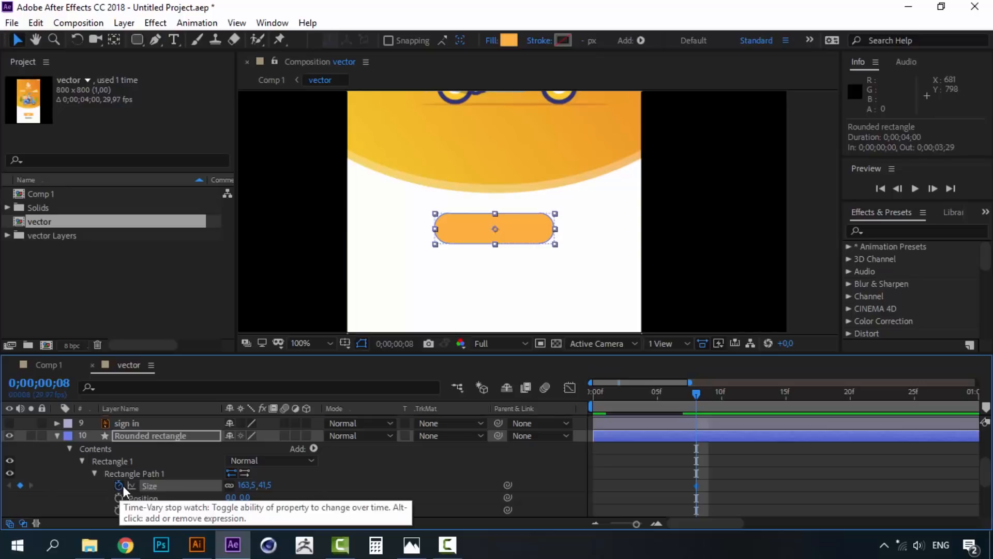
drag(718, 393, 753, 393)
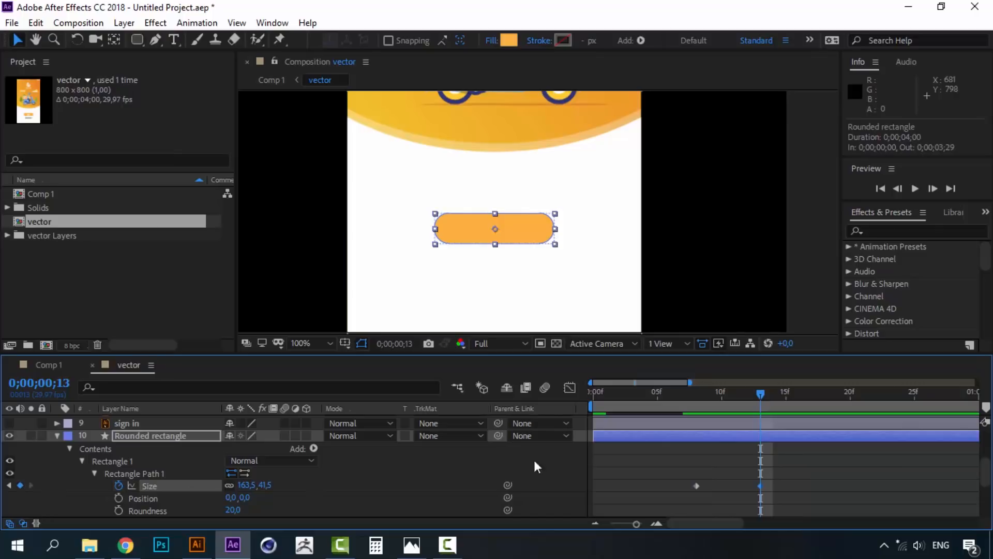
At 0;00;00;08, unlink the rectangle path's Size proportions and set its width to 41,5 to form a circle.
click(698, 392)
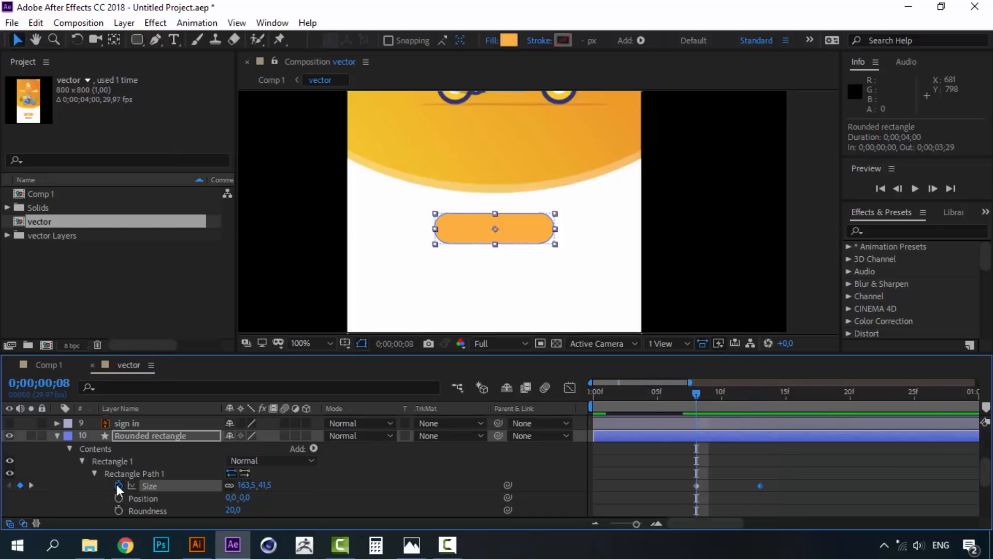
click(228, 485)
drag(247, 488, 247, 485)
click(246, 485)
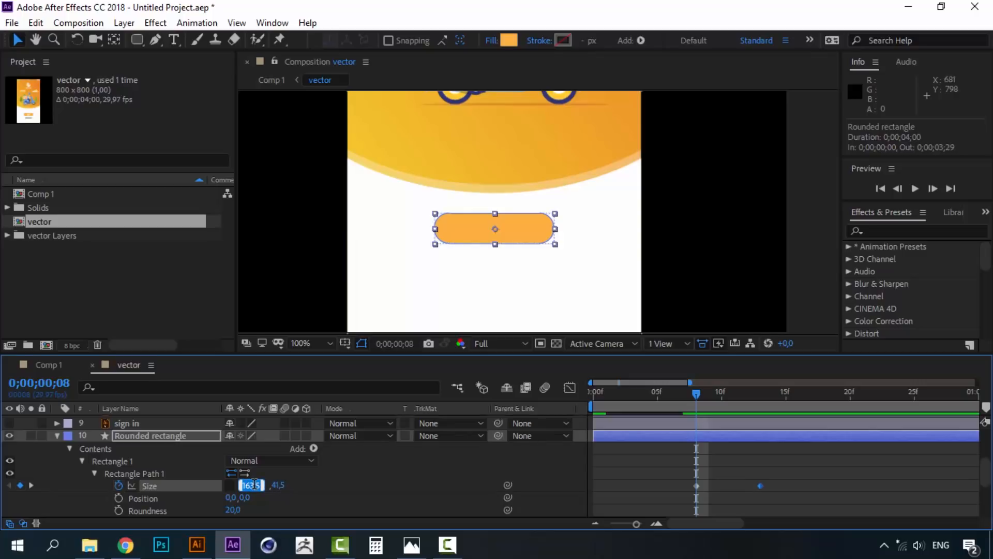
text(41,5)
click(296, 483)
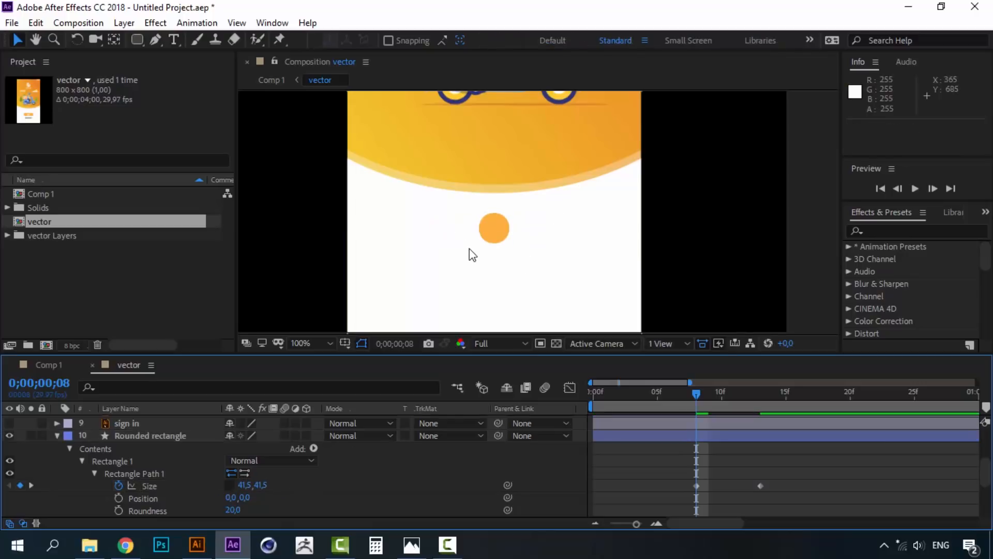
Trim the start of the Rounded rectangle layer to 0;00;00;08 and check the frame just before it.
click(697, 436)
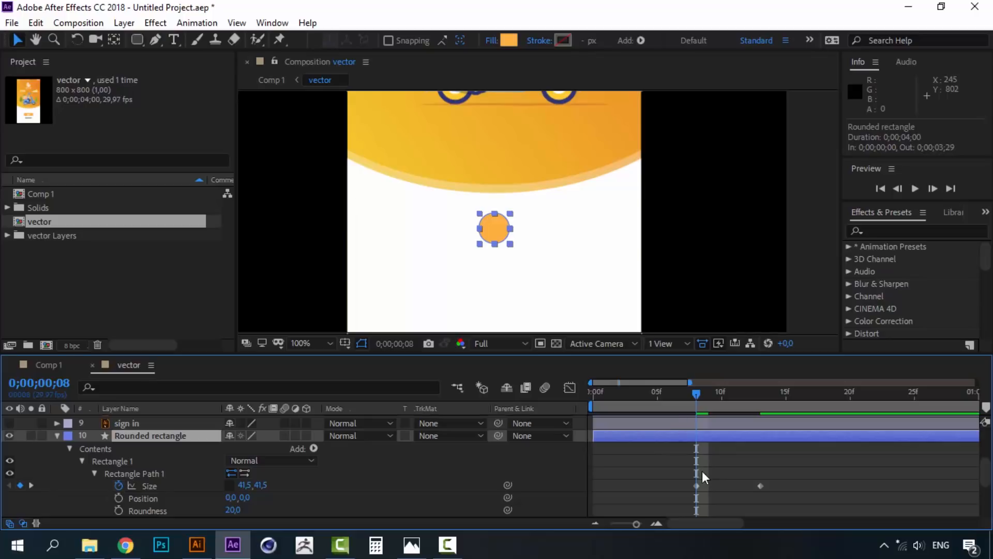
key(alt+bracketleft)
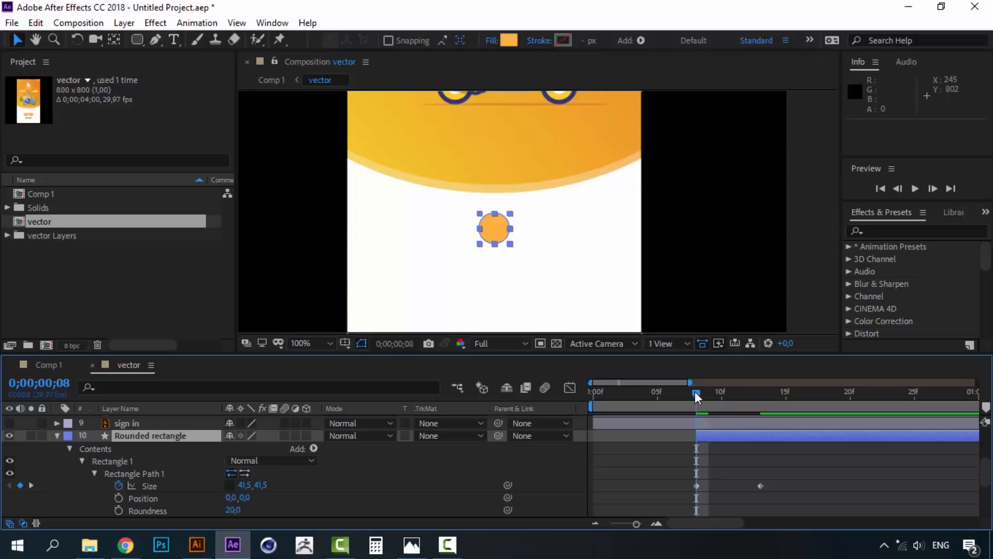
drag(697, 391, 683, 391)
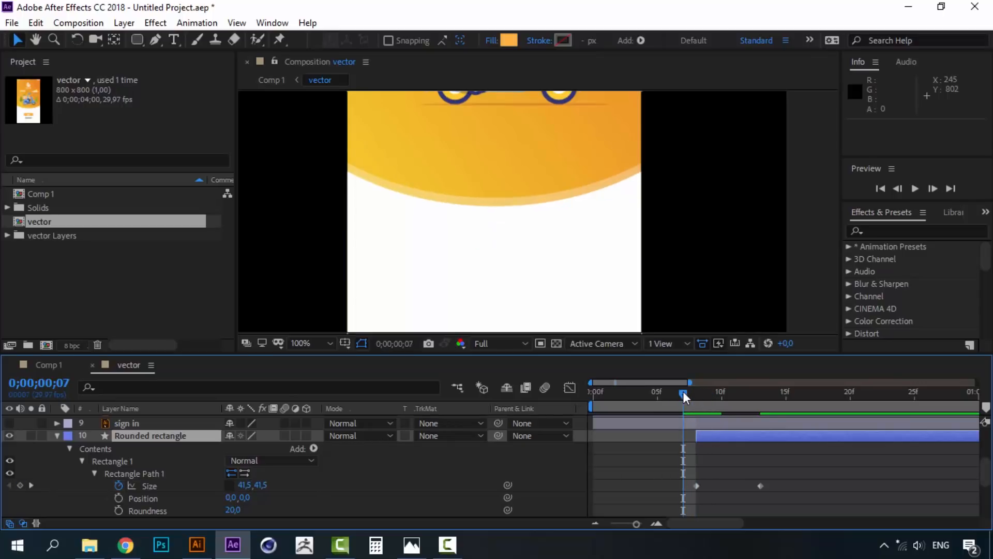
Preview the button expanding from a circle, playing from 0;00;00;07 and from 0;00;00;05.
key(space)
key(space)
scroll(613, 177, down, 1)
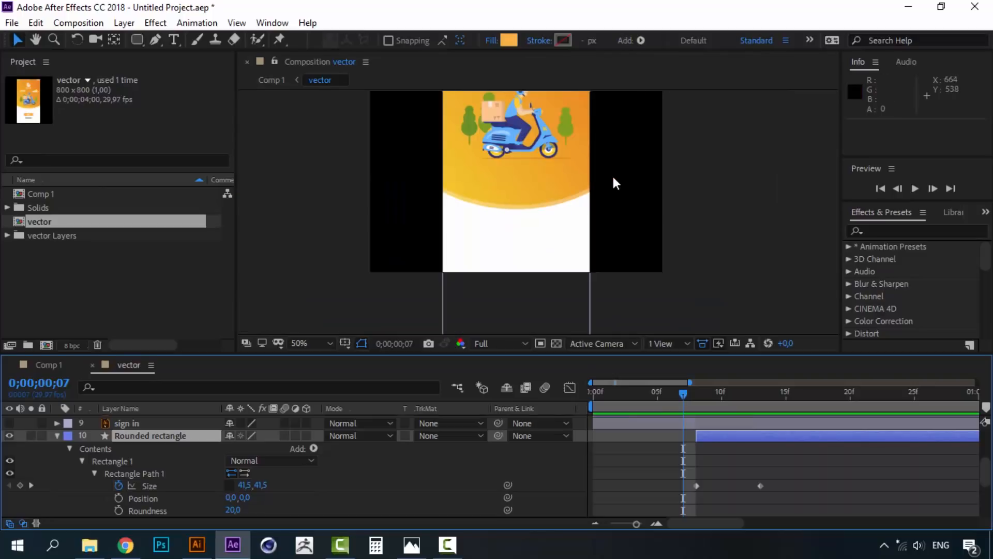
key(space)
click(660, 393)
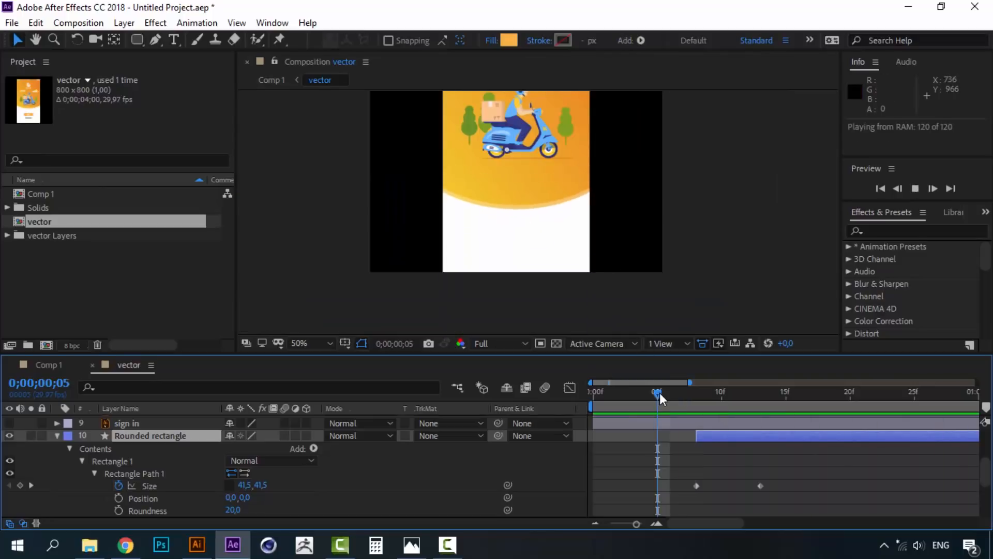
key(space)
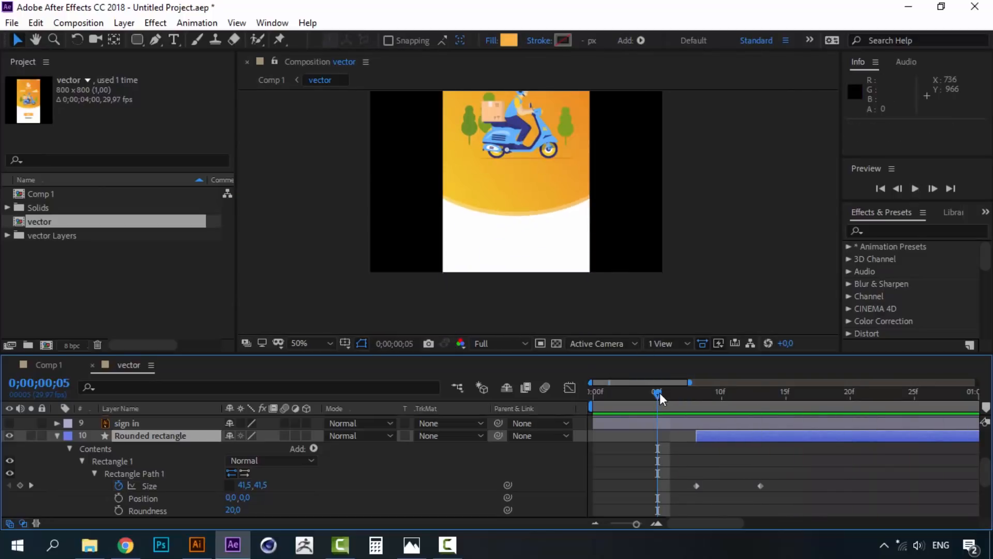
key(space)
Make the sign in layer visible and trim its start to 0;00;00;13.
drag(660, 392, 760, 396)
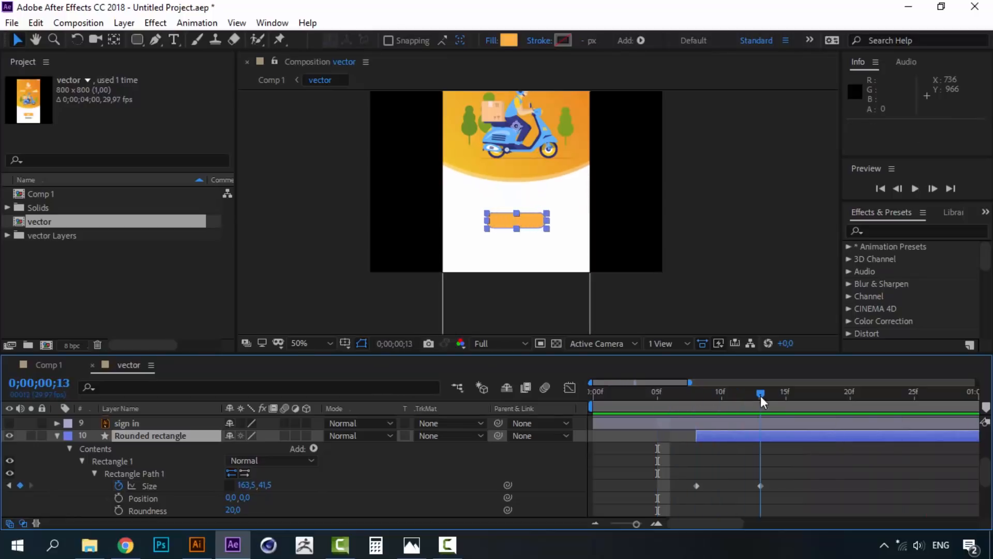
click(57, 435)
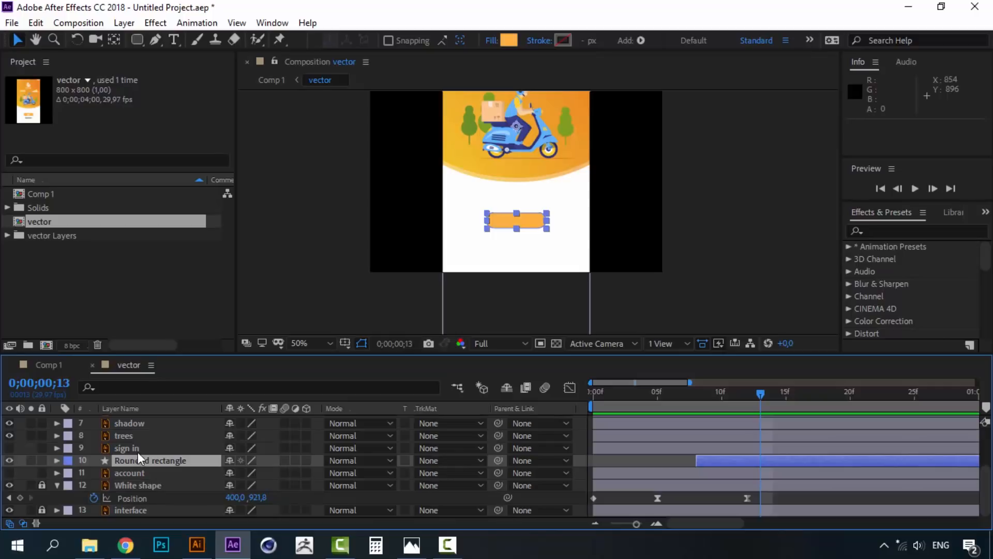
key(slash)
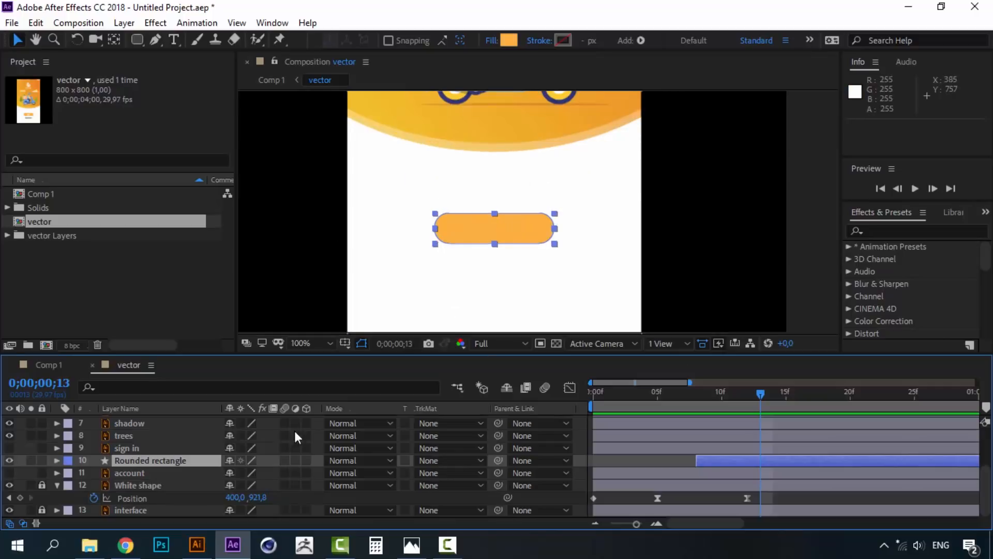
click(129, 448)
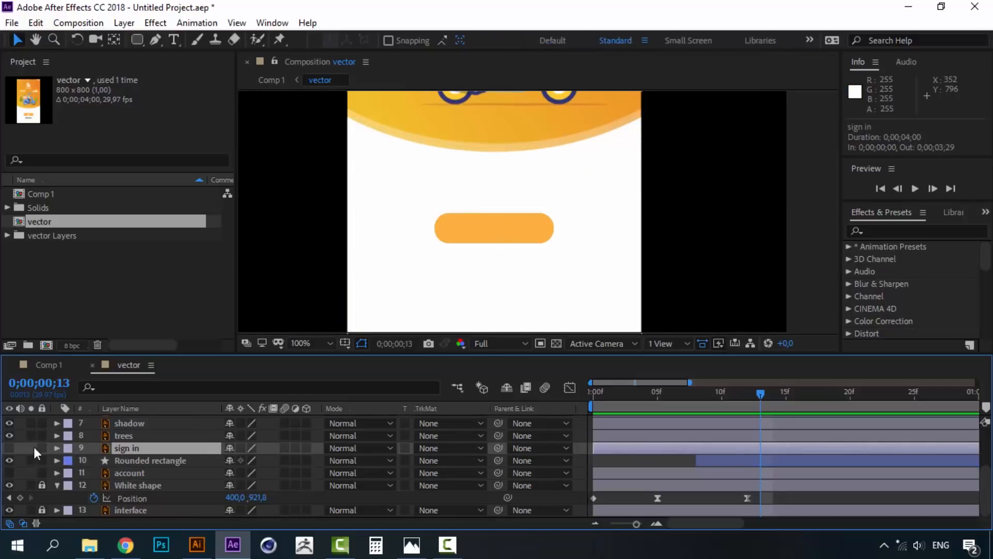
click(10, 447)
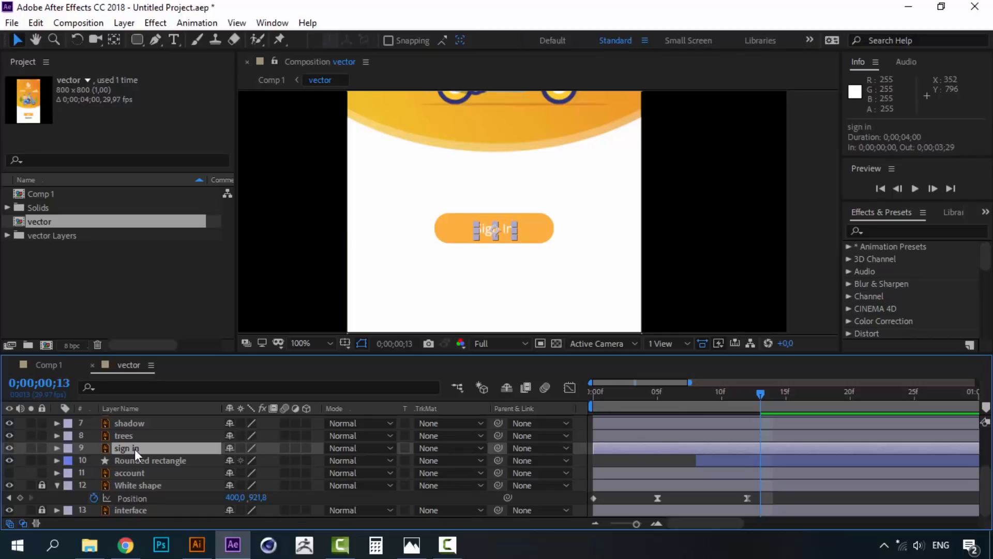
key(alt+bracketleft)
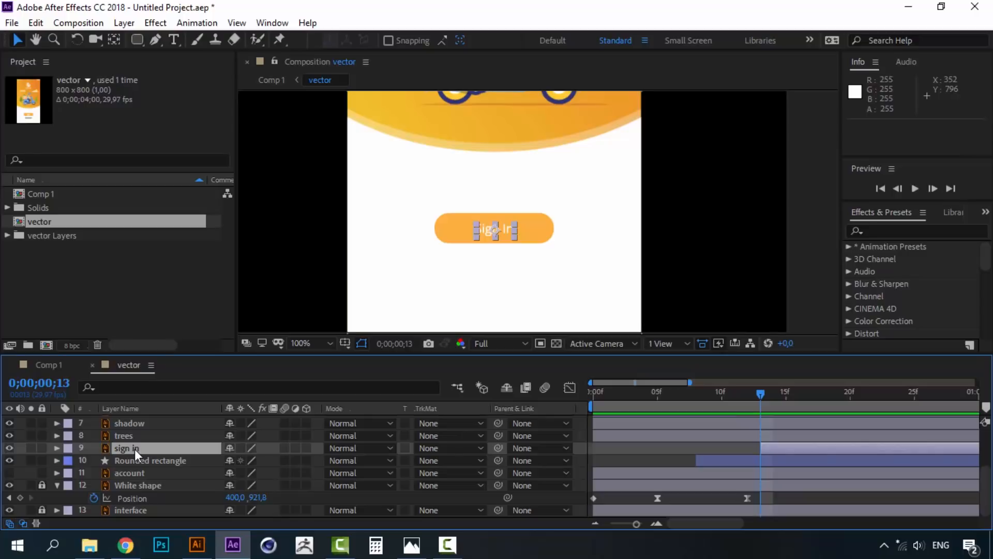
Add 100% Opacity keyframes to the sign in layer at 0;00;00;13 and 0;00;00;16.
key(t)
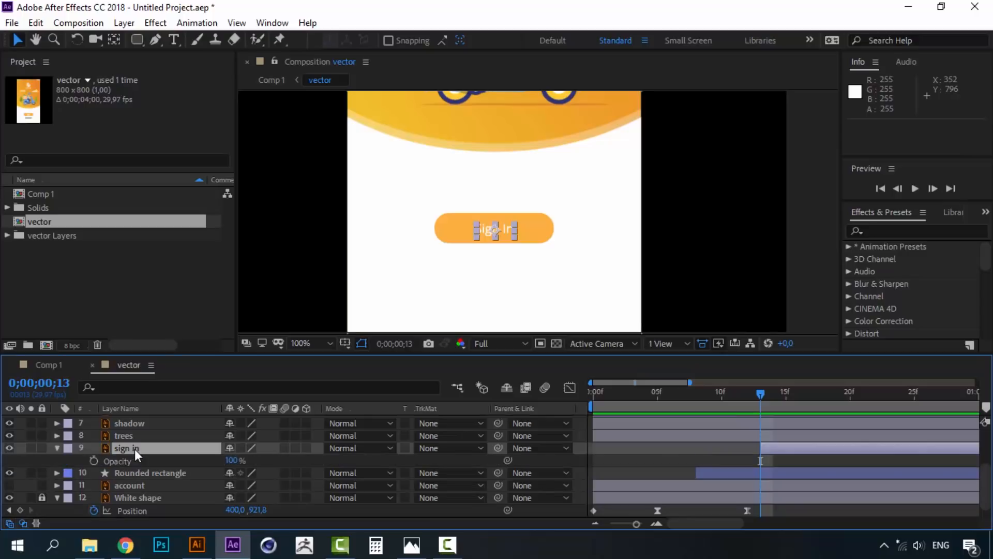
click(93, 459)
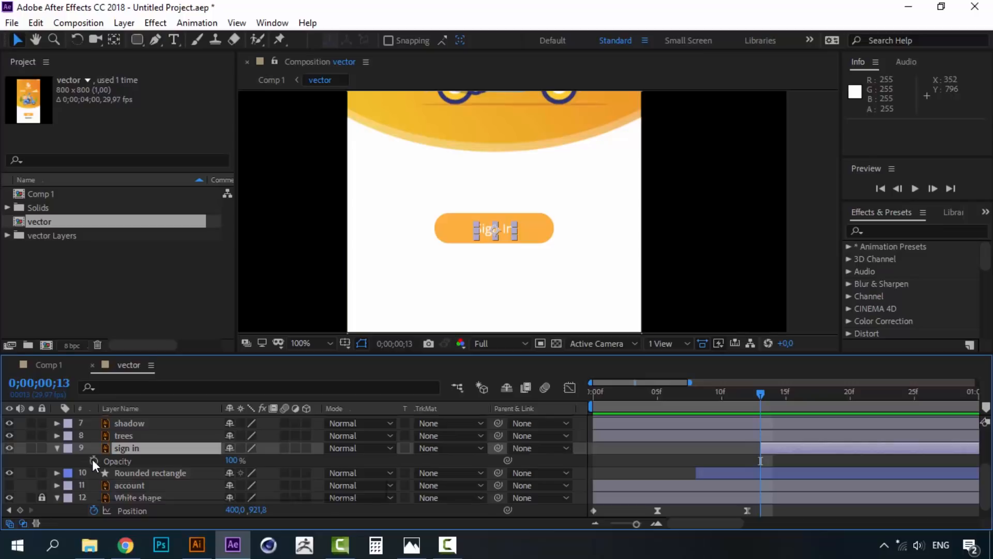
click(782, 398)
drag(782, 399, 795, 394)
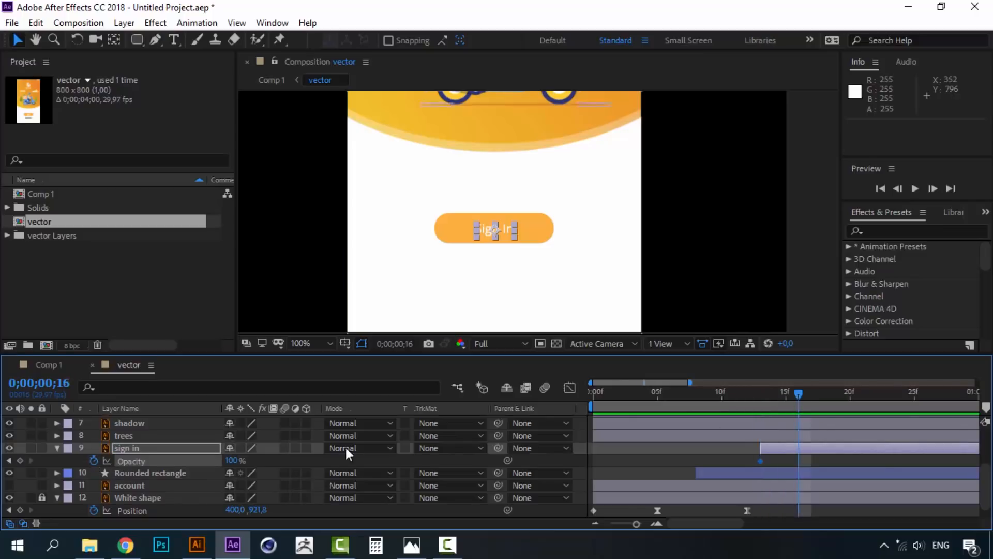
click(21, 460)
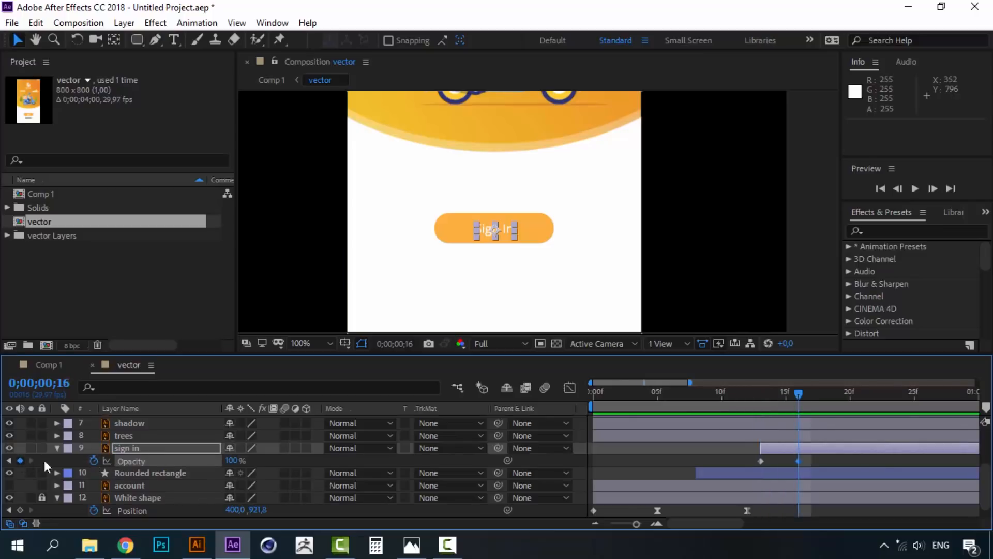
Set the sign in layer's Opacity keyframe at 0;00;00;13 to 0% and preview the text fade from 0;00;00;12.
click(762, 395)
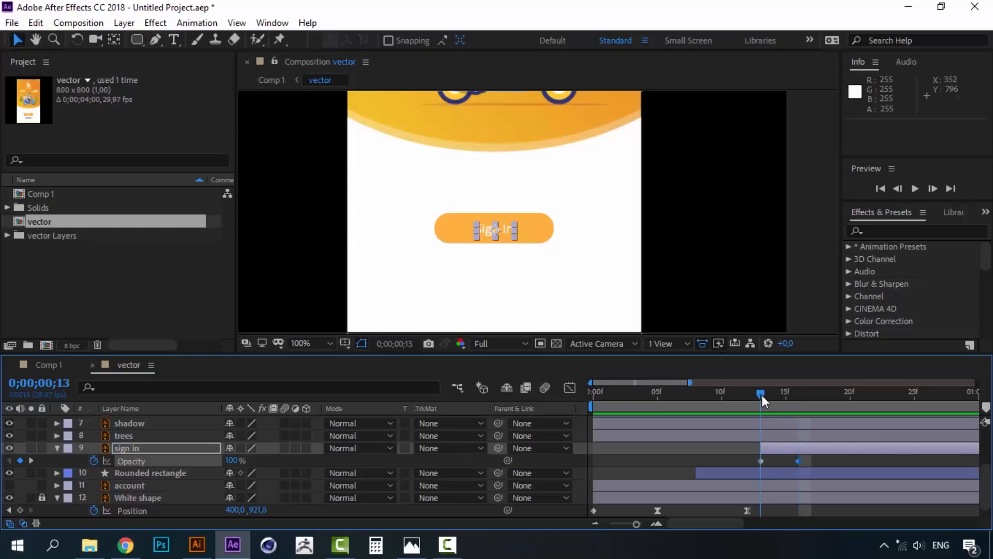
double_click(760, 460)
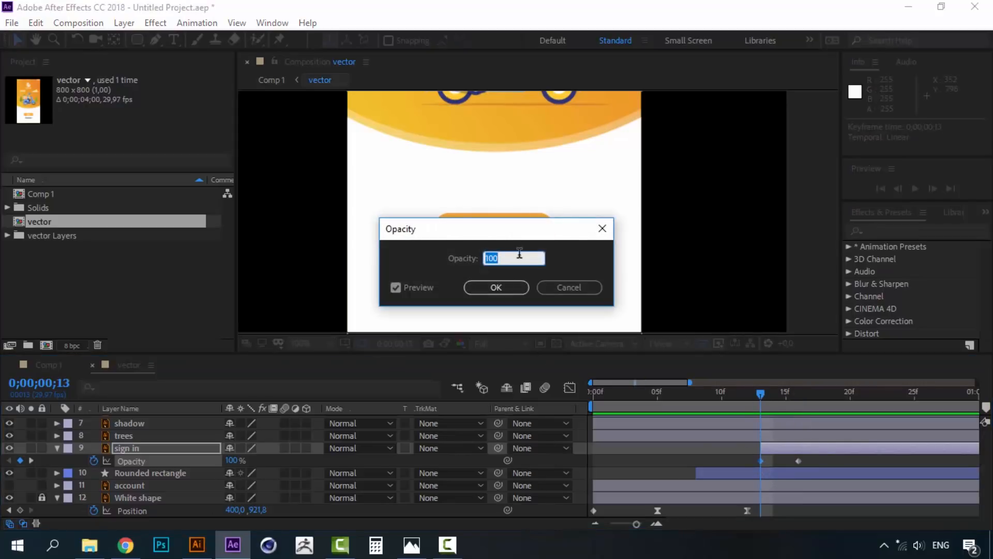
text(0)
click(506, 286)
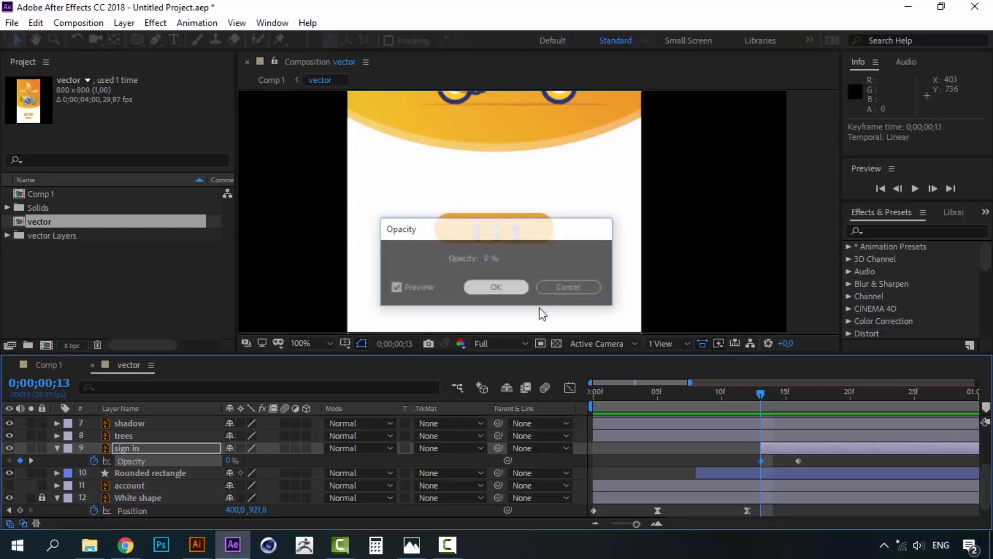
click(748, 395)
key(space)
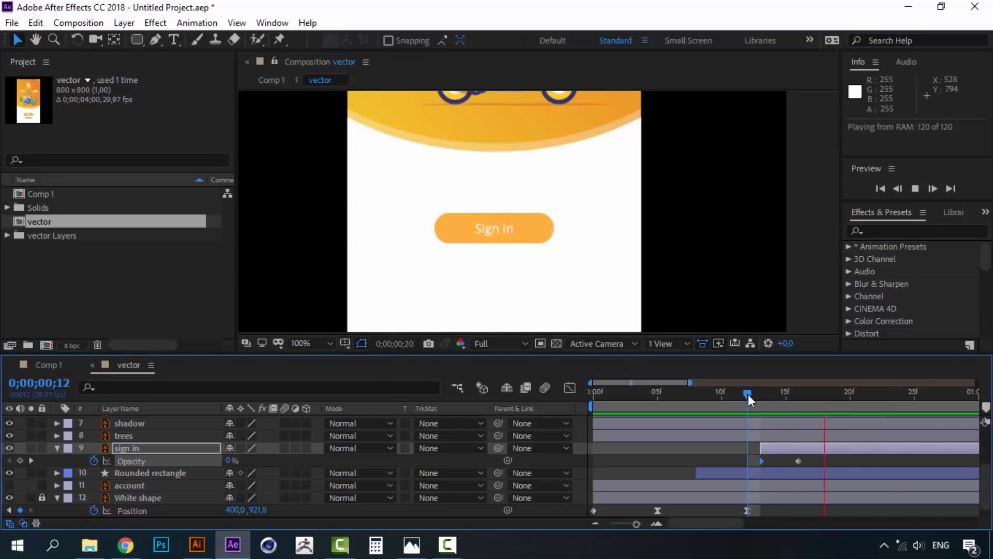
Move the sign in layer's 100% Opacity keyframe to 0;00;00;21 and preview the slower text fade from 0;00;00;10.
click(772, 394)
drag(799, 460, 861, 458)
click(721, 392)
key(space)
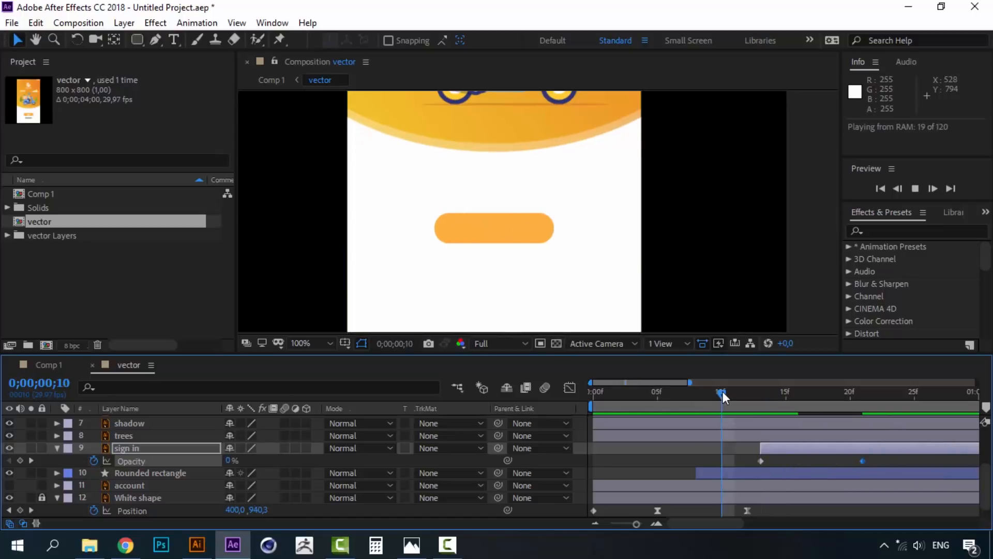
drag(722, 391, 837, 391)
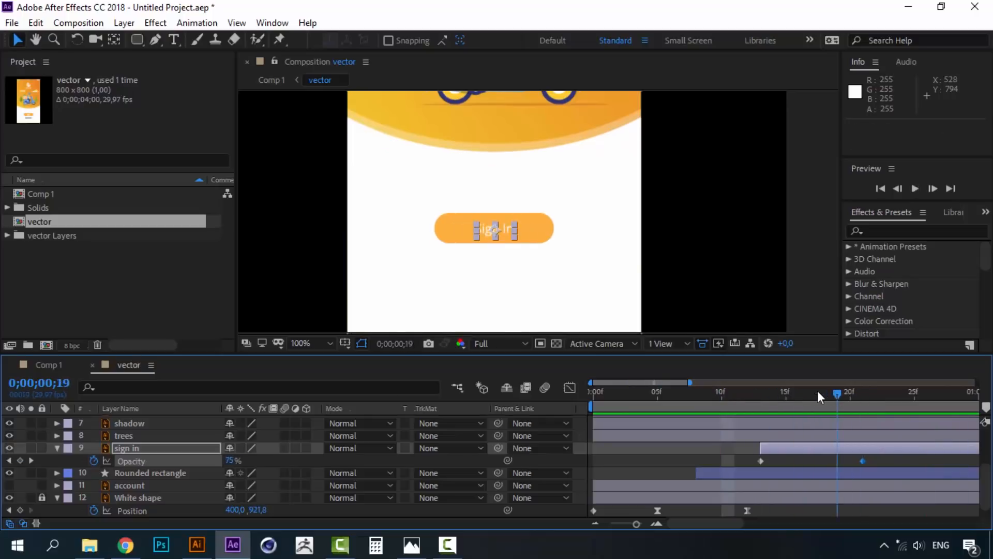
click(863, 393)
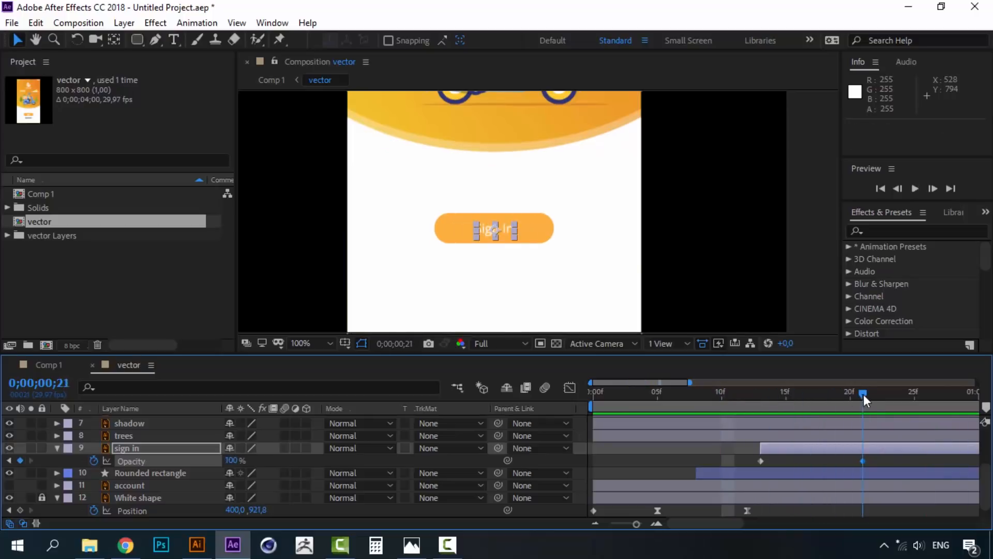
click(58, 448)
Make the account layer visible and set its start to 0;00;00;13.
click(128, 474)
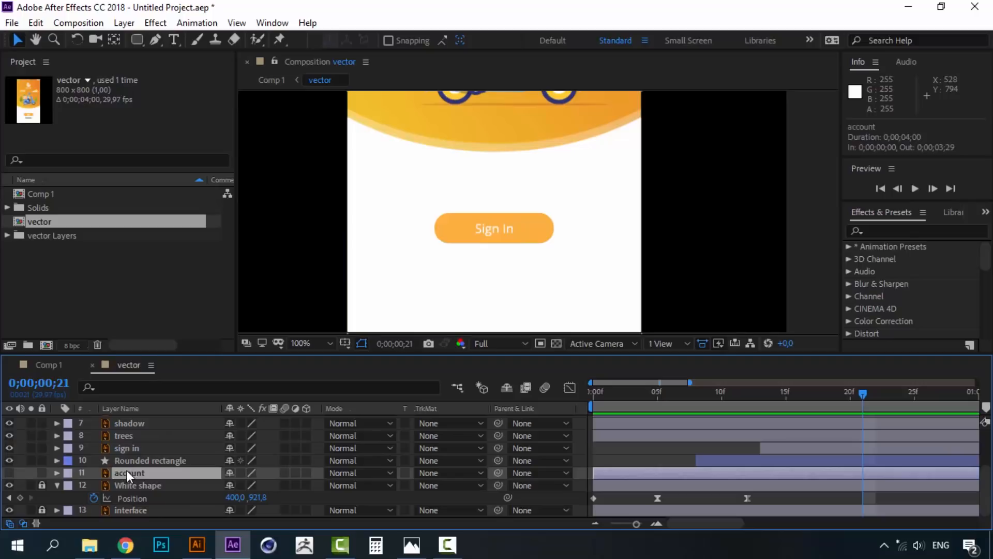
click(9, 472)
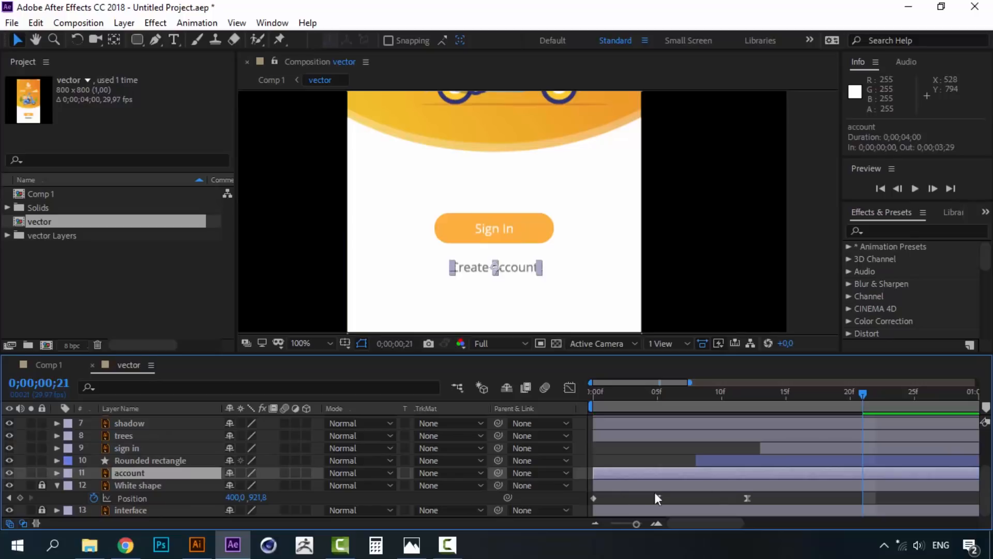
click(762, 393)
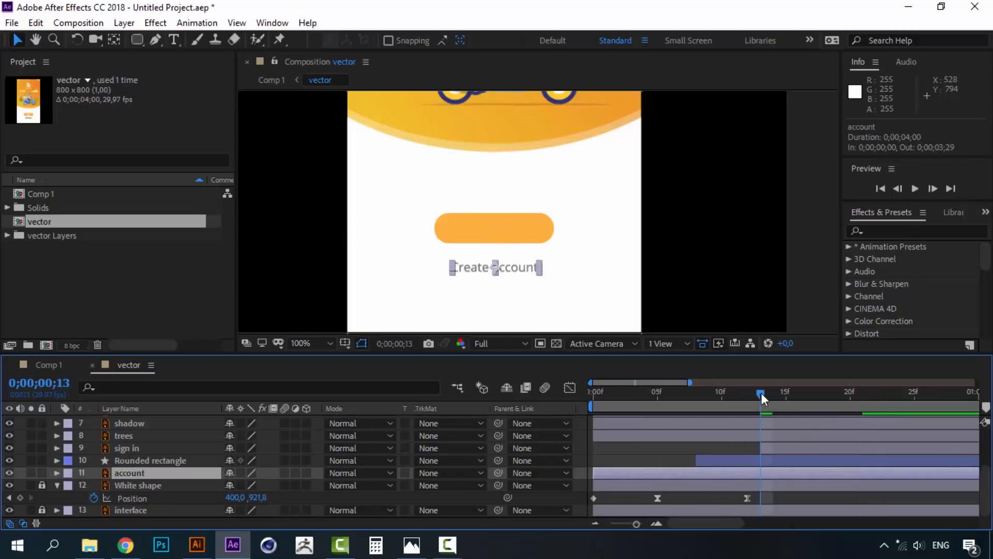
key(alt+bracketleft)
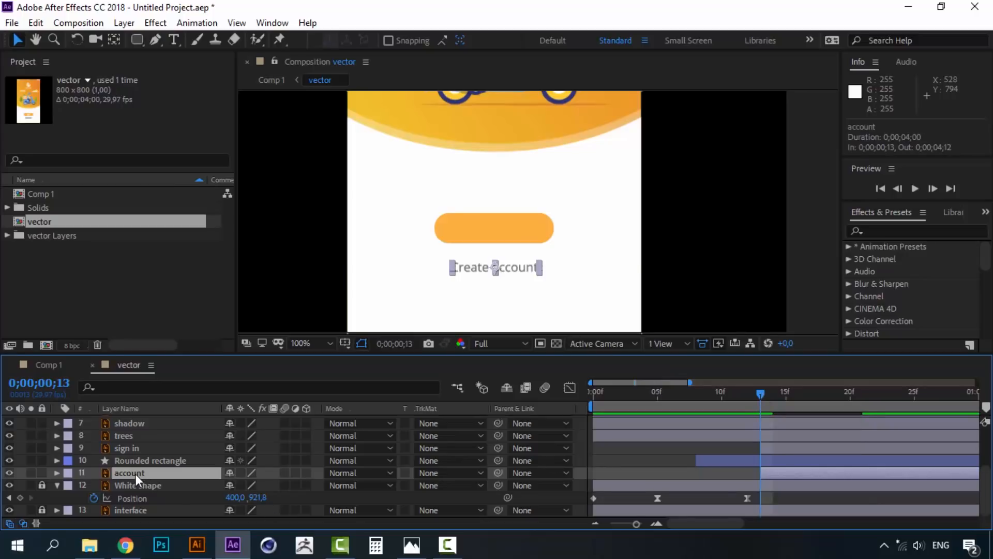
Add Position keyframes with the current value to the account layer at 0;00;00;13 and 0;00;00;19.
key(p)
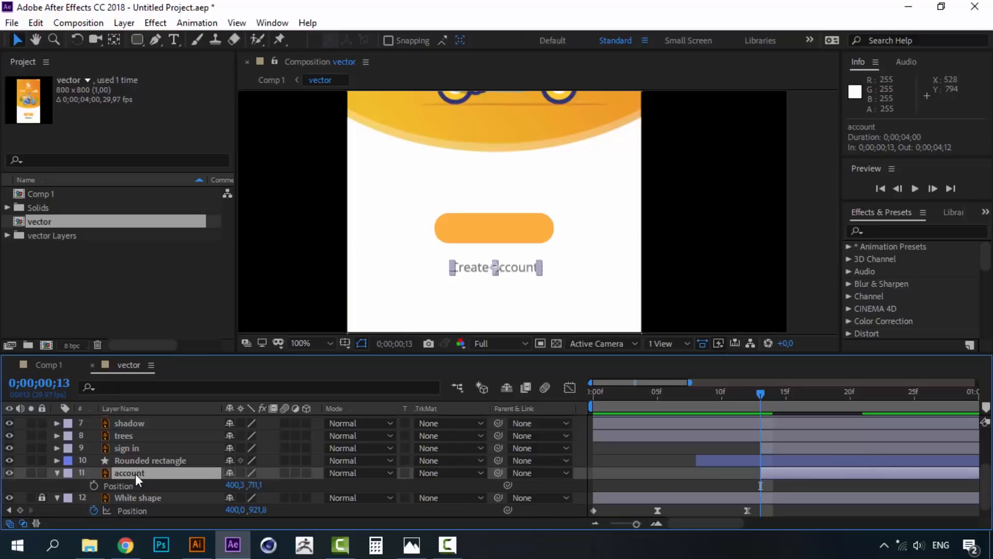
click(94, 484)
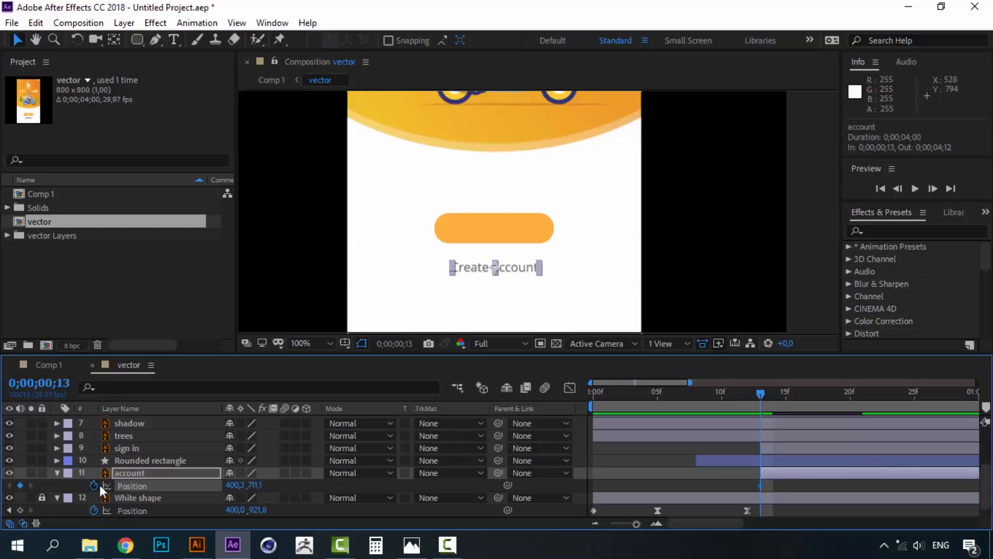
drag(802, 394, 837, 394)
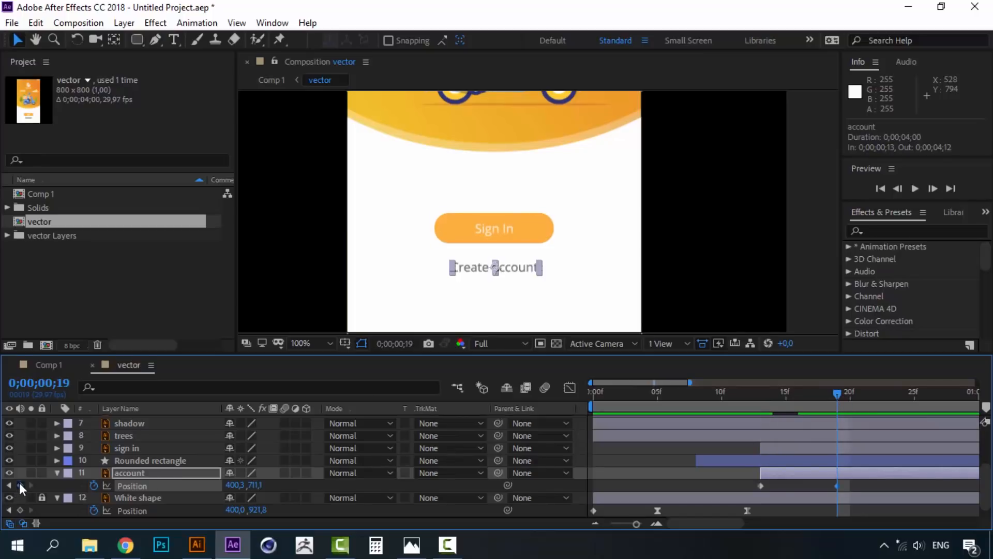
At 0;00;00;13, move the Create account text up behind the Sign in button to Position 400.3, 657.1 and preview the slide.
click(763, 393)
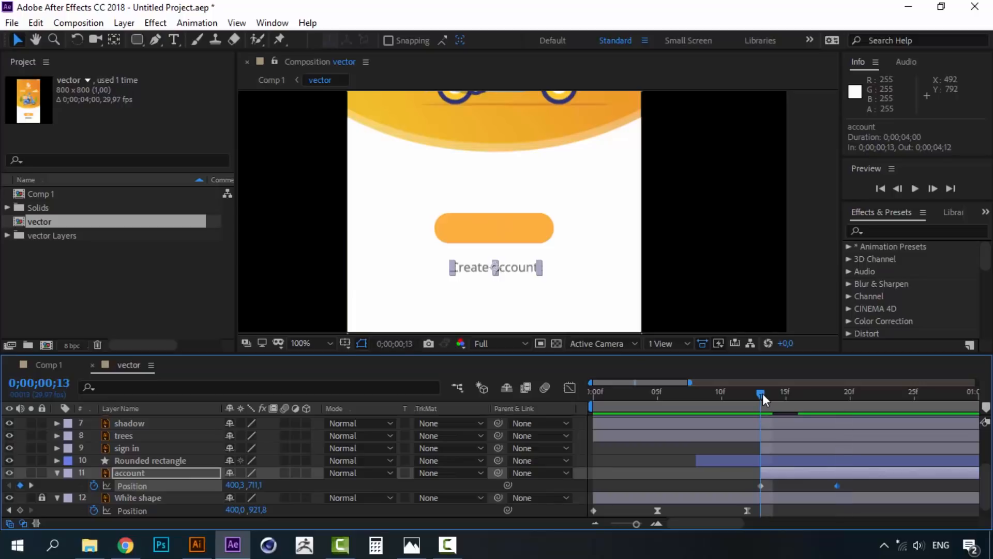
drag(522, 274, 523, 225)
key(space)
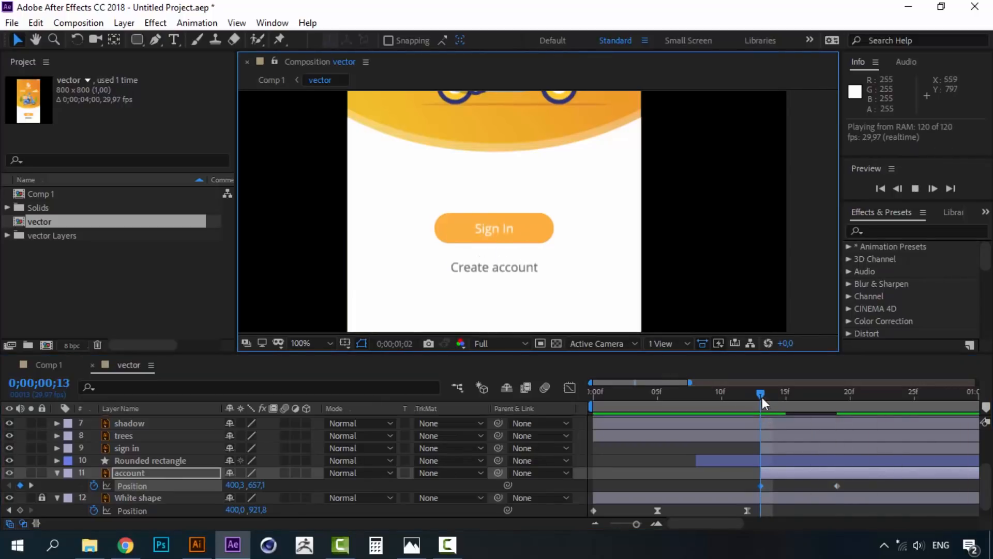
key(space)
Apply Easy Ease to the account layer's Position keyframe at 0;00;00;19 and preview the motion from 0;00;00;13.
right_click(837, 486)
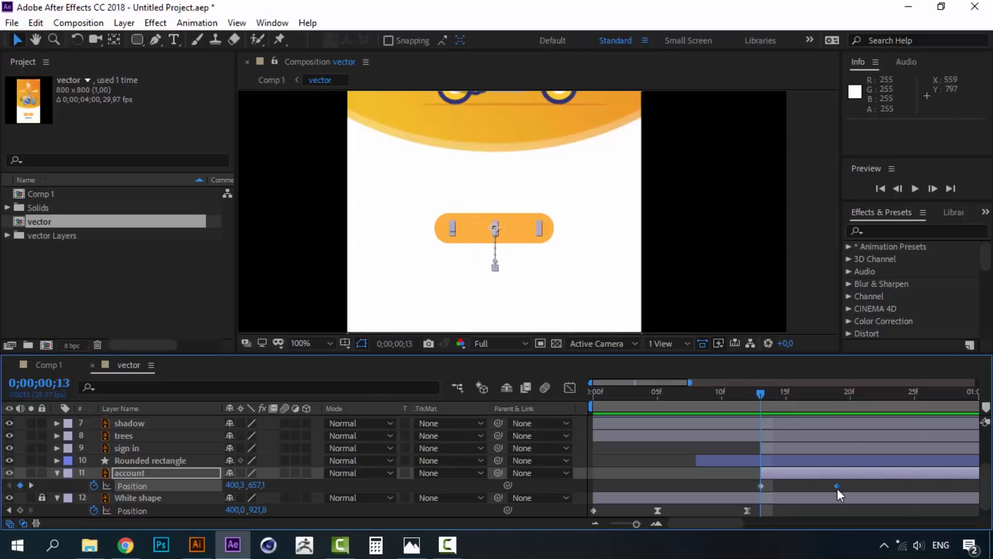
mouse_move(863, 482)
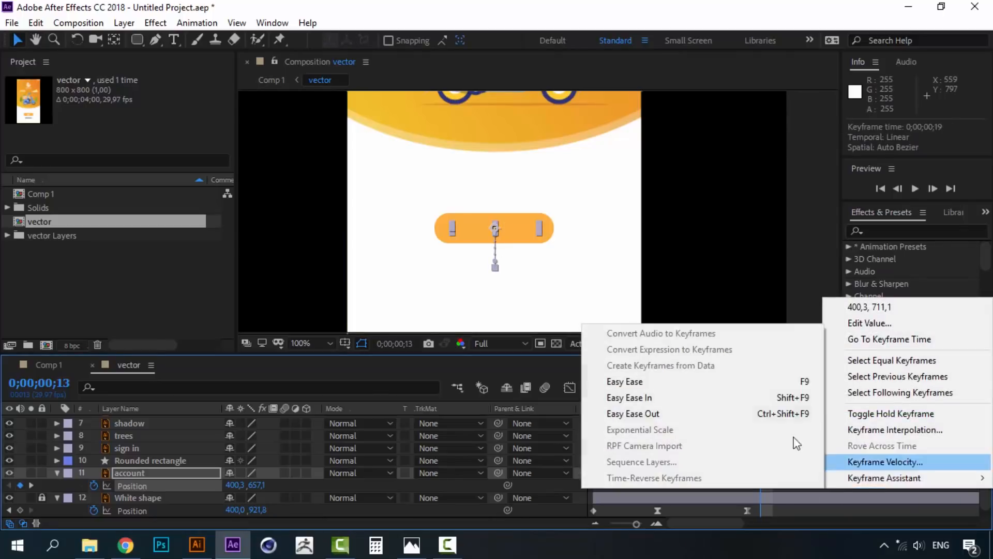
click(692, 391)
key(space)
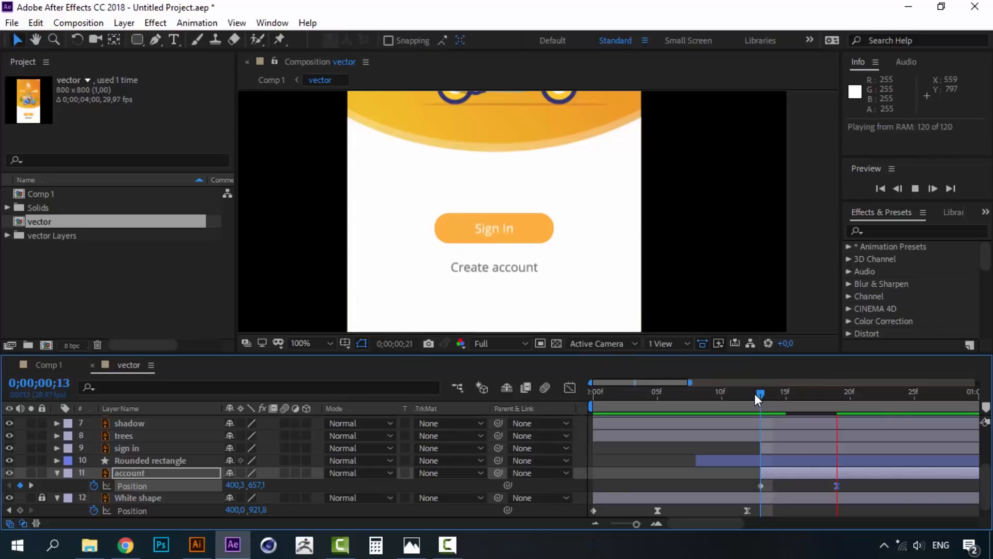
drag(755, 393, 824, 389)
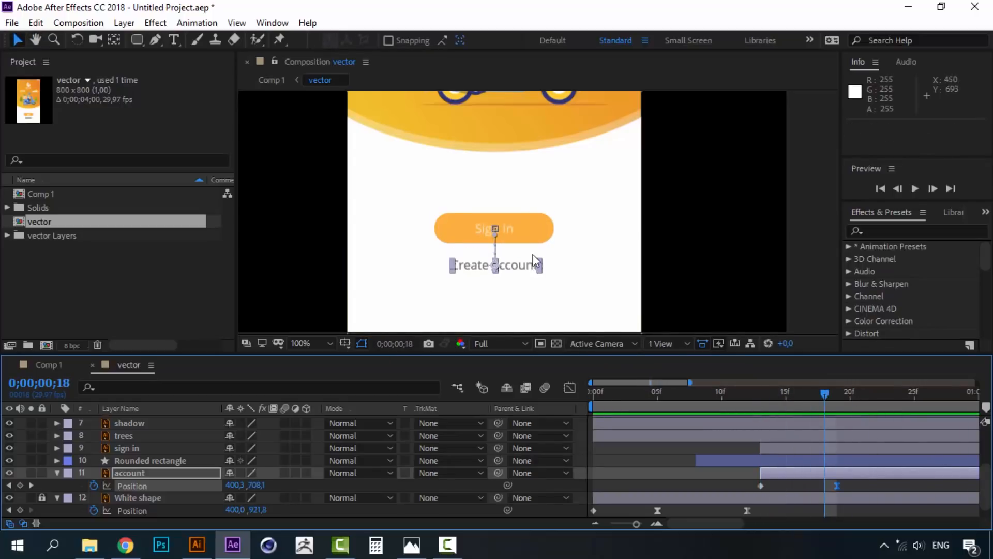
click(761, 391)
key(space)
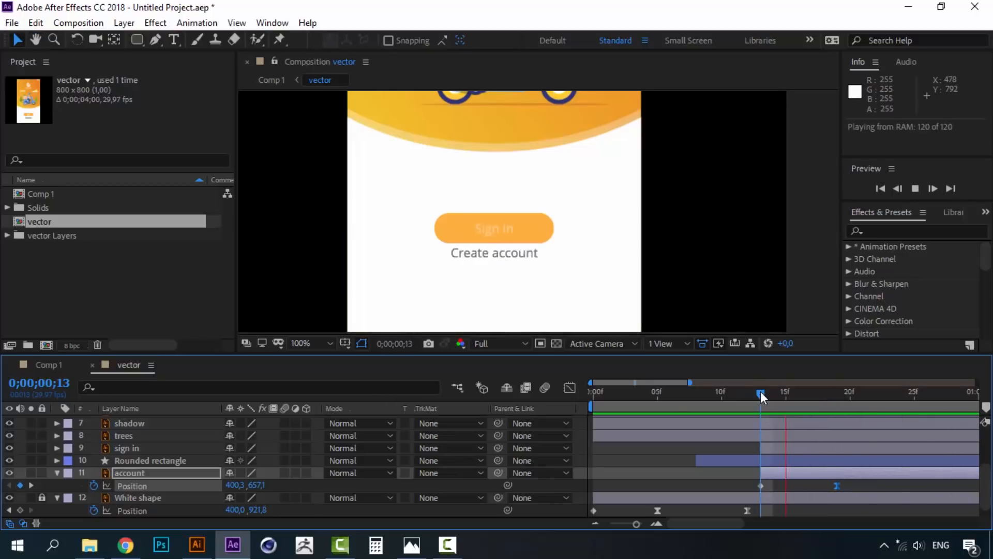
key(space)
Move the account layer's last Position keyframe to 0;00;00;22 and preview the slower slide.
drag(836, 485, 876, 486)
key(space)
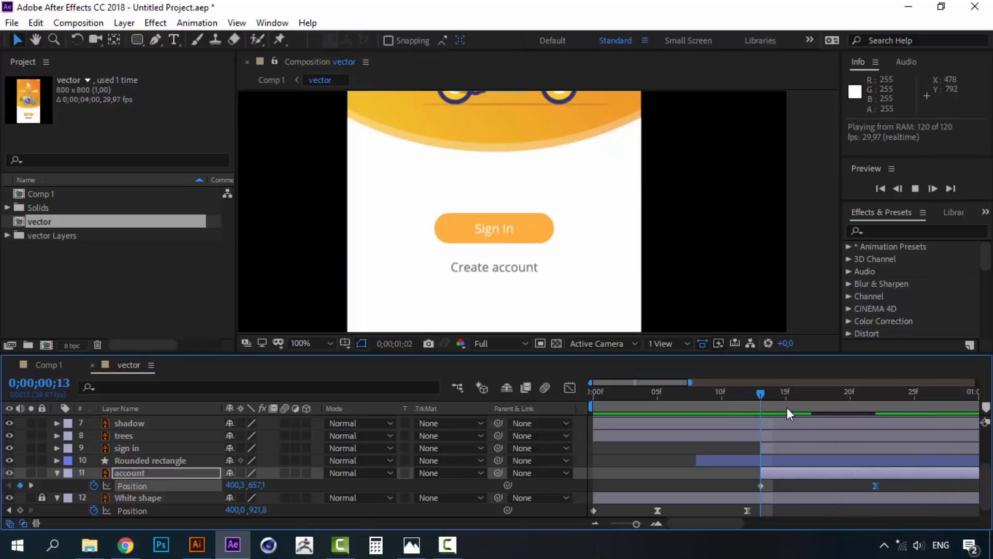
click(767, 392)
key(space)
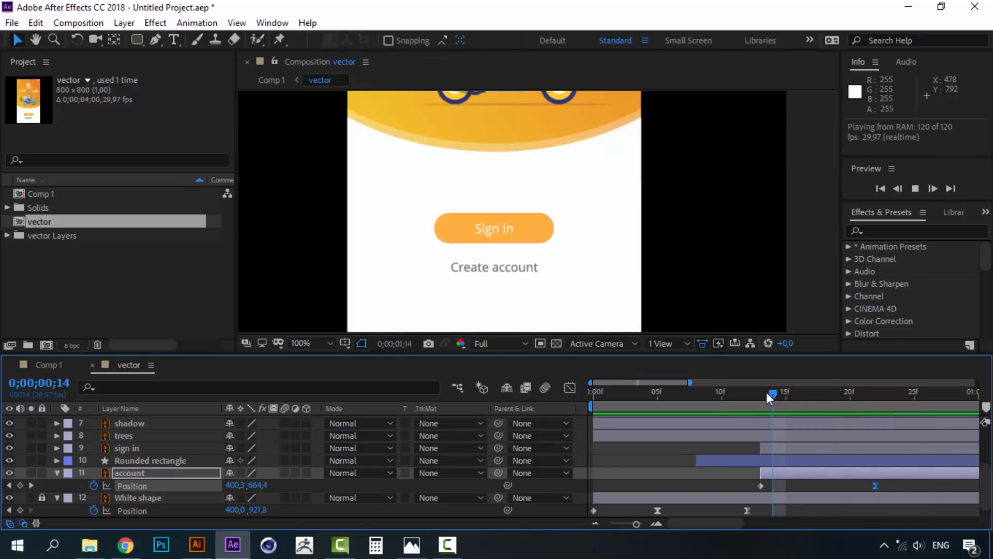
click(766, 392)
drag(766, 392, 875, 392)
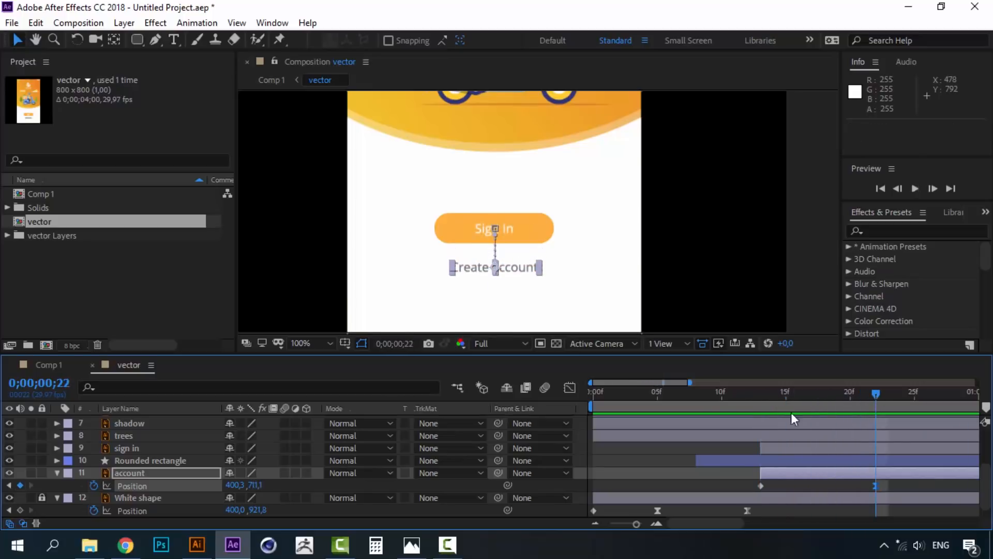
Lock the account, Rounded rectangle and sign in layers, and collapse the account and White shape properties.
click(57, 473)
scroll(543, 243, down, 2)
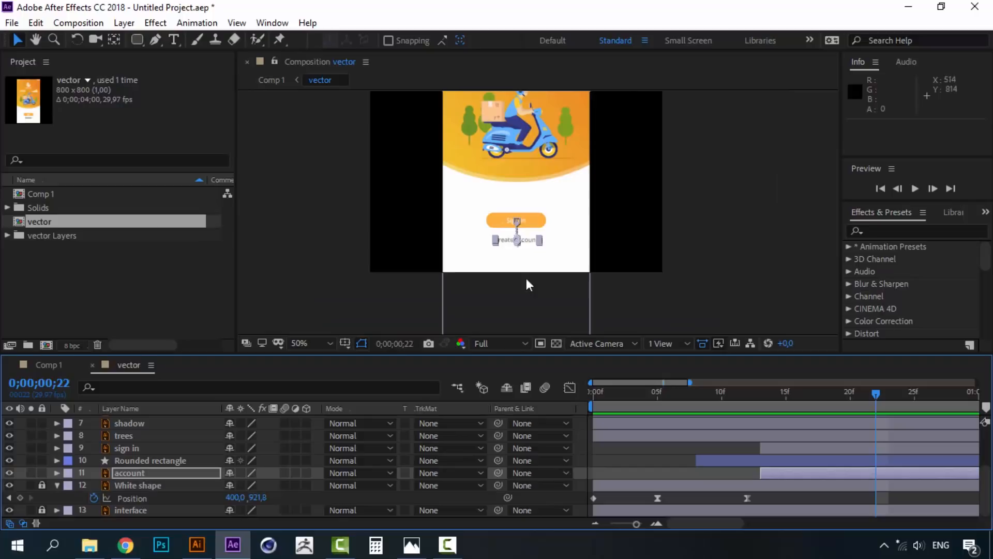
click(42, 472)
click(42, 460)
click(42, 448)
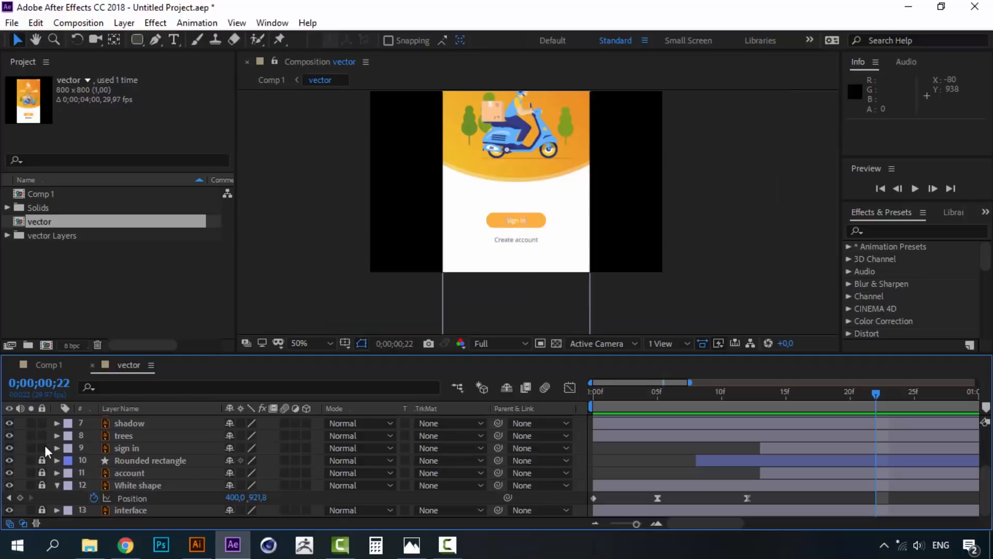
click(57, 486)
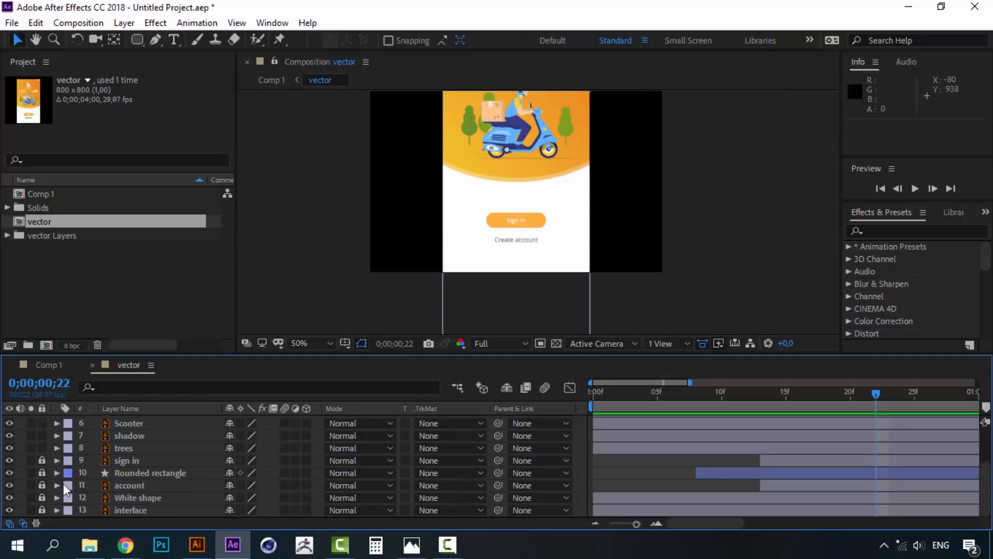
Fit the whole app screen in view and preview the animation from 0;00;00;00.
key(h)
drag(557, 201, 553, 248)
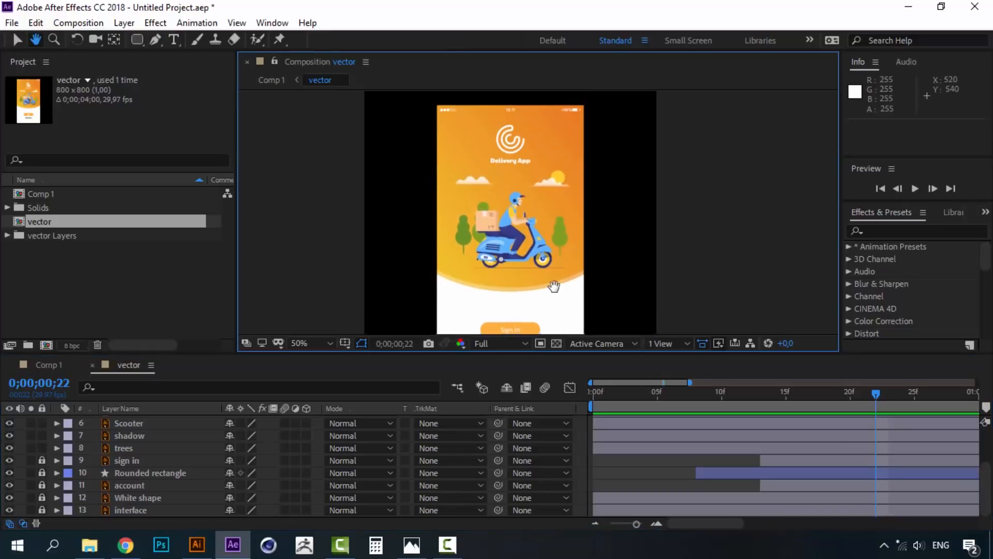
key(v)
scroll(597, 319, down, 1)
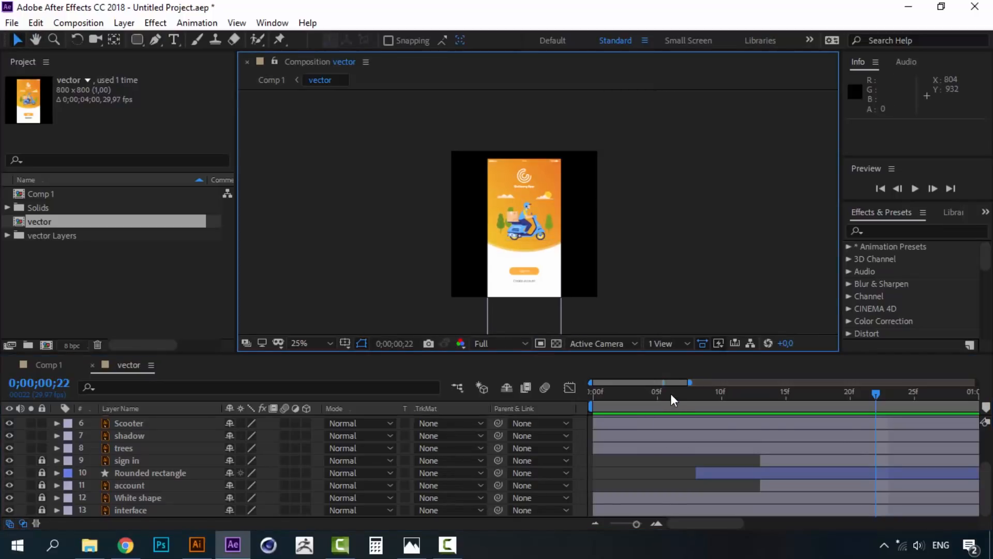
click(592, 394)
key(space)
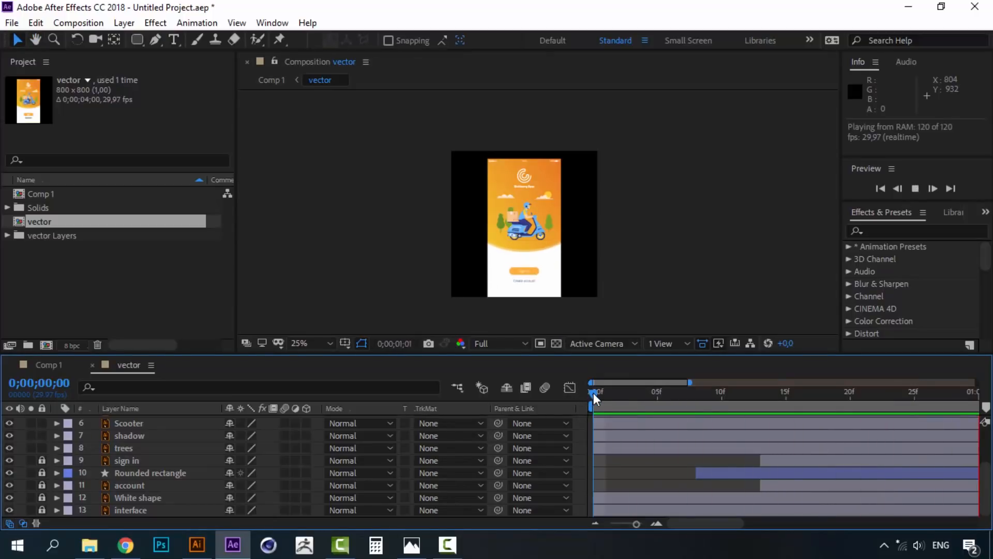
key(space)
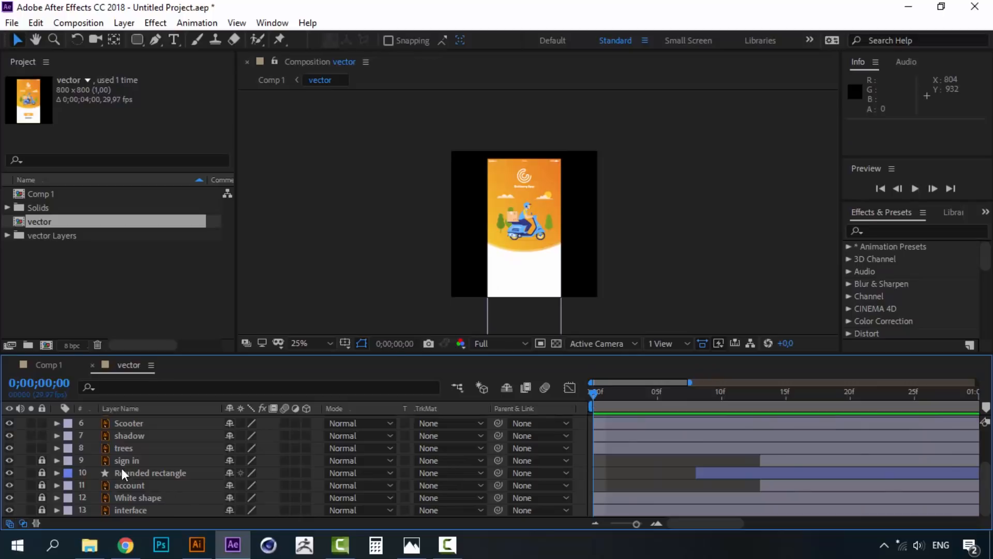
Unlock the five layers from sign in down to interface, set their label color to Cyan, and lock them again.
drag(44, 460, 42, 511)
click(131, 461)
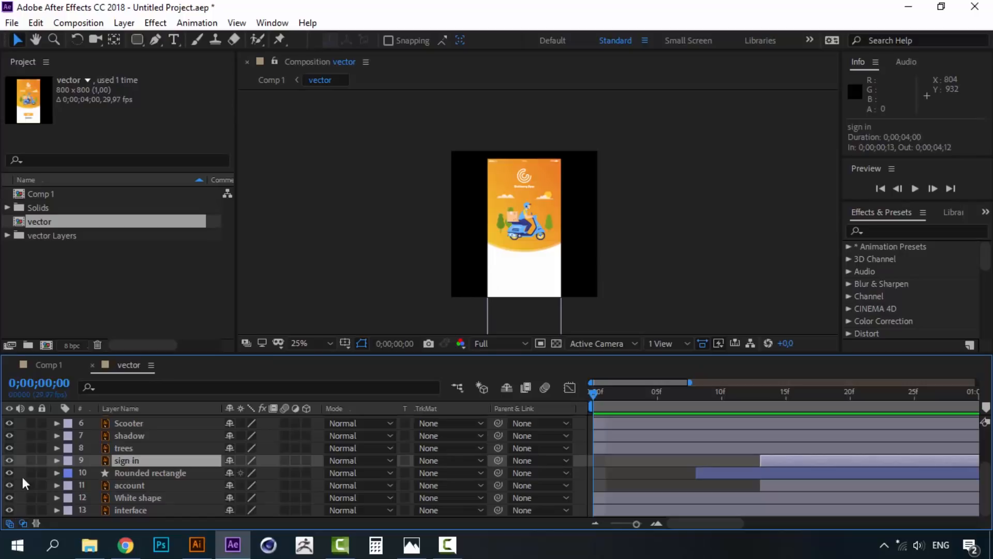
shift+click(128, 510)
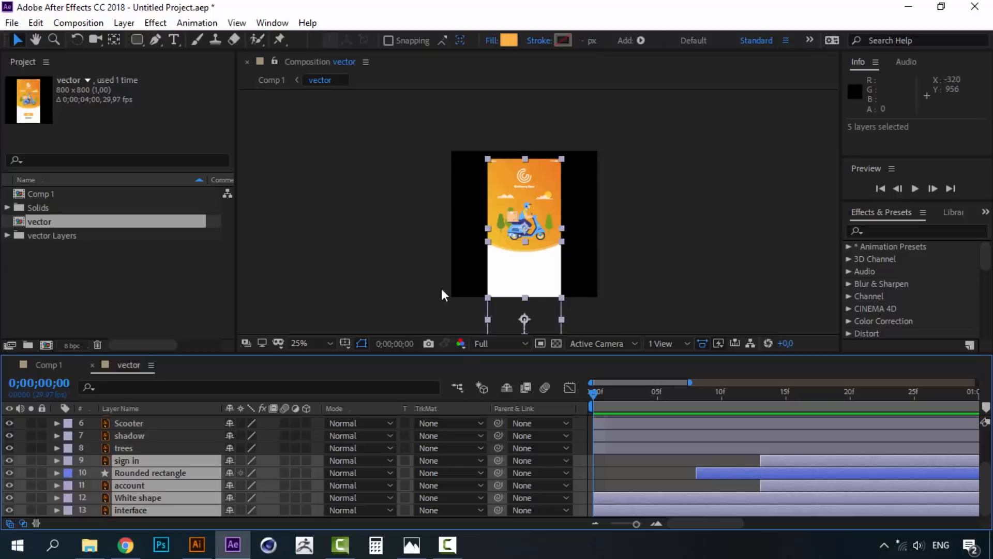
ctrl+click(127, 512)
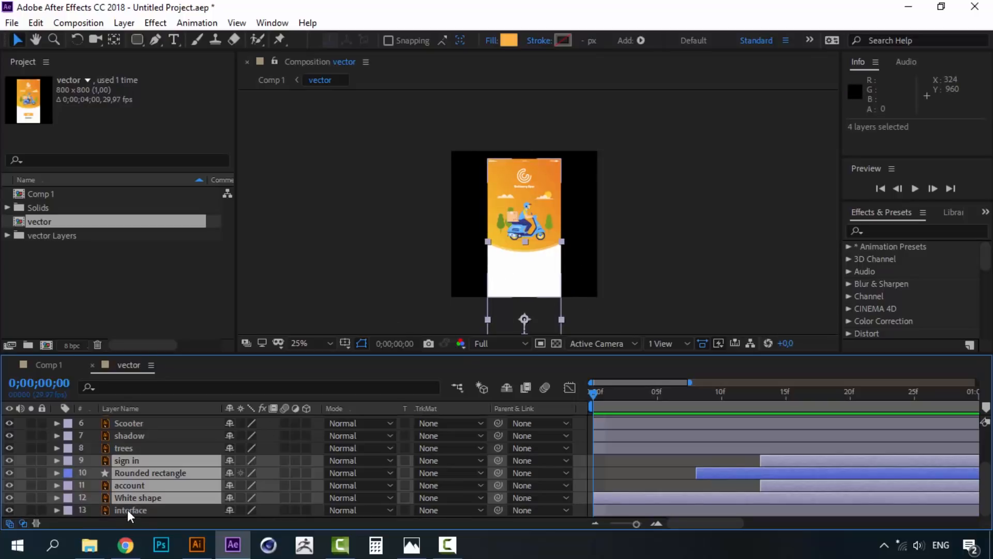
ctrl+click(127, 511)
click(67, 477)
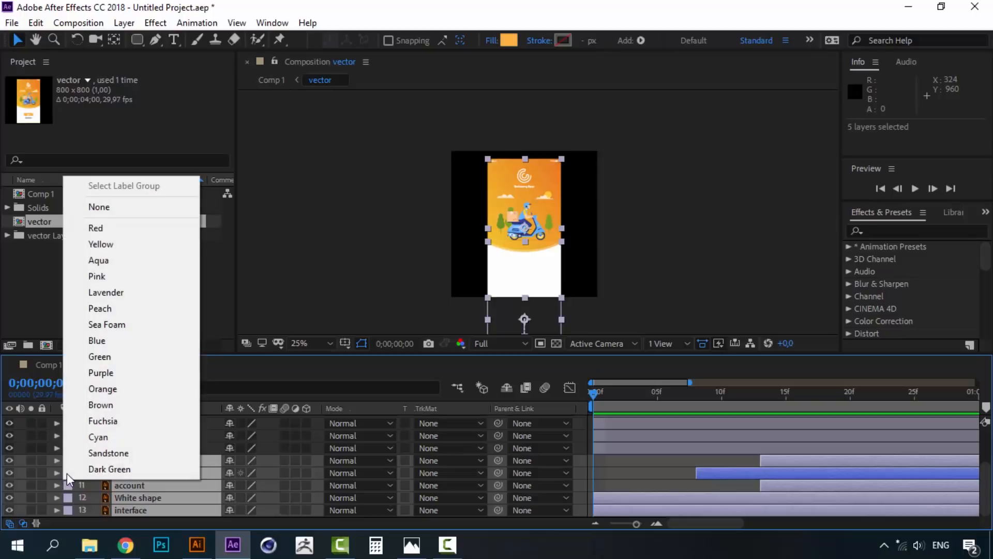
click(119, 437)
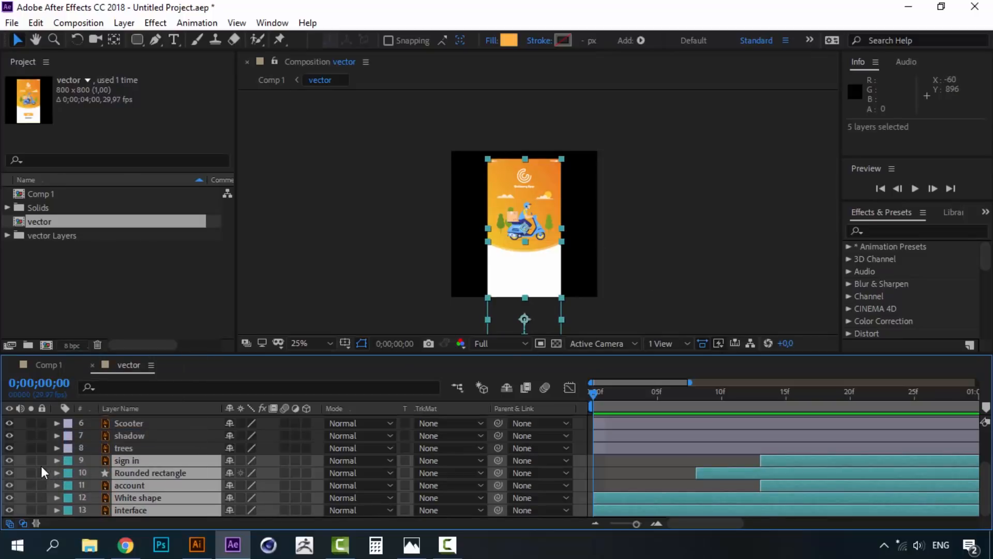
drag(43, 461, 42, 510)
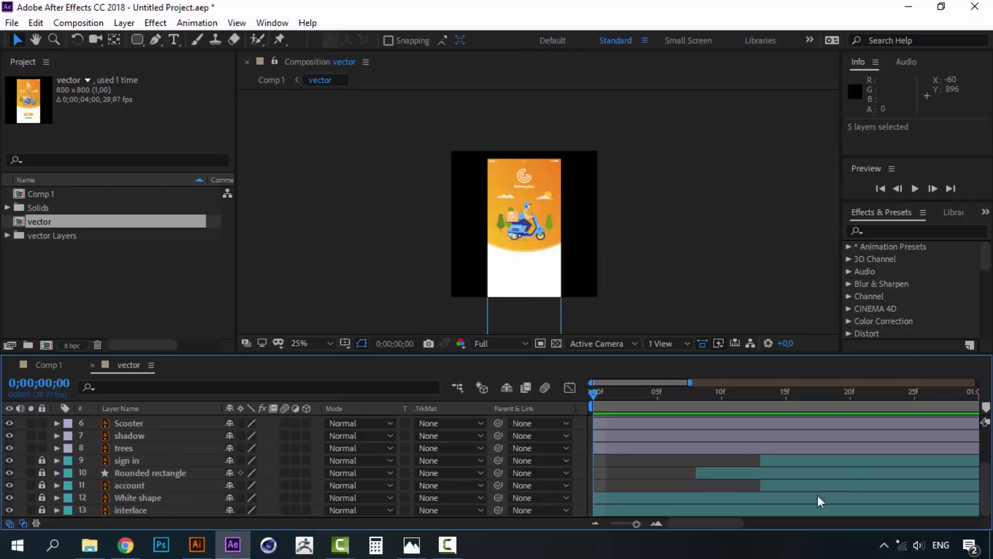
Examine the trees around the scooter at 100%, compare them with App-animation.gif in the Photos viewer, and return to After Effects.
scroll(130, 490, up, 2)
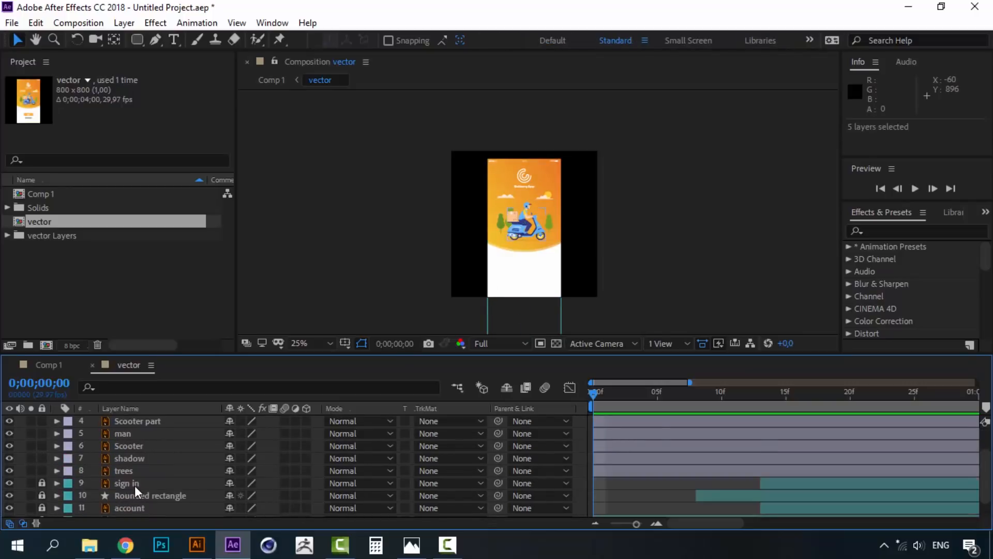
scroll(136, 490, up, 3)
scroll(135, 491, down, 3)
click(132, 471)
scroll(133, 474, up, 3)
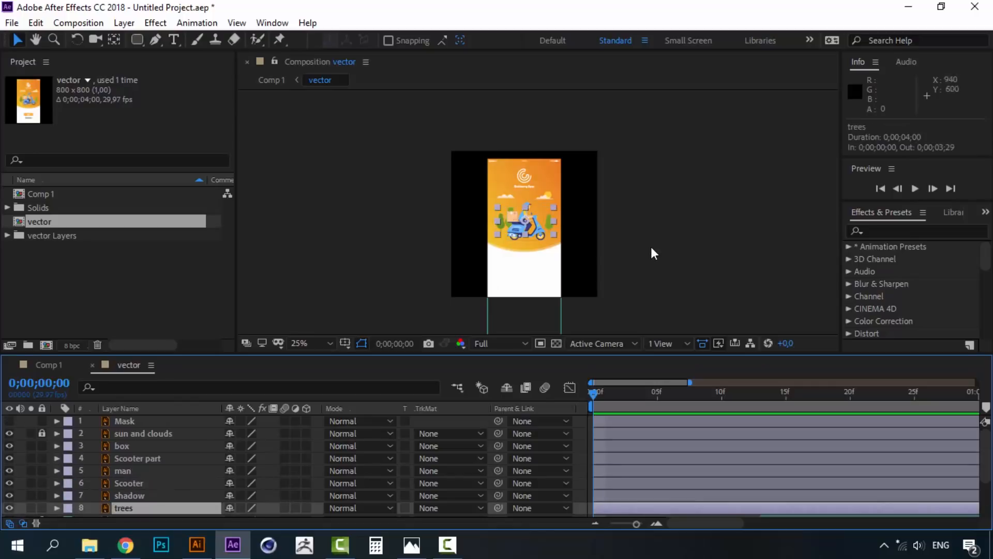
key(period)
key(period)
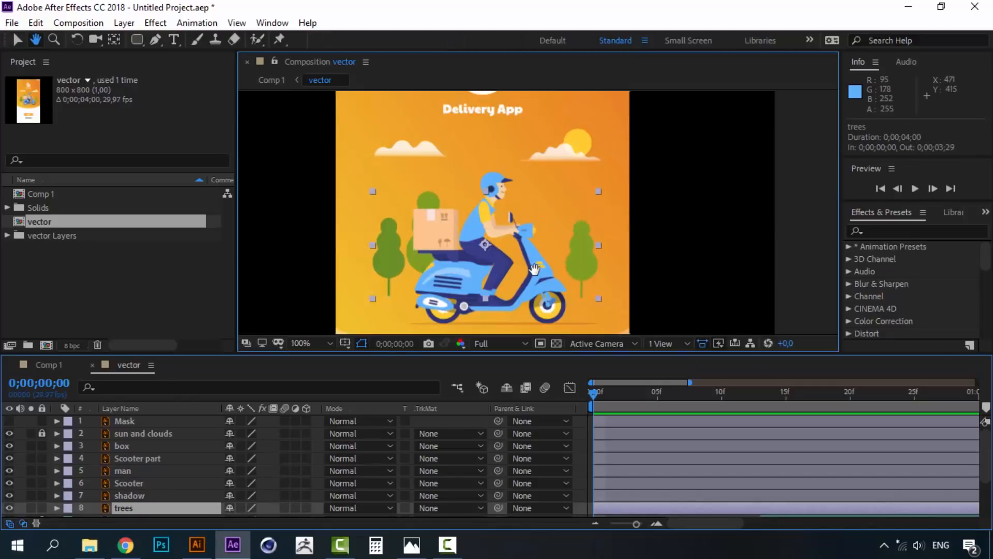
drag(539, 258, 533, 237)
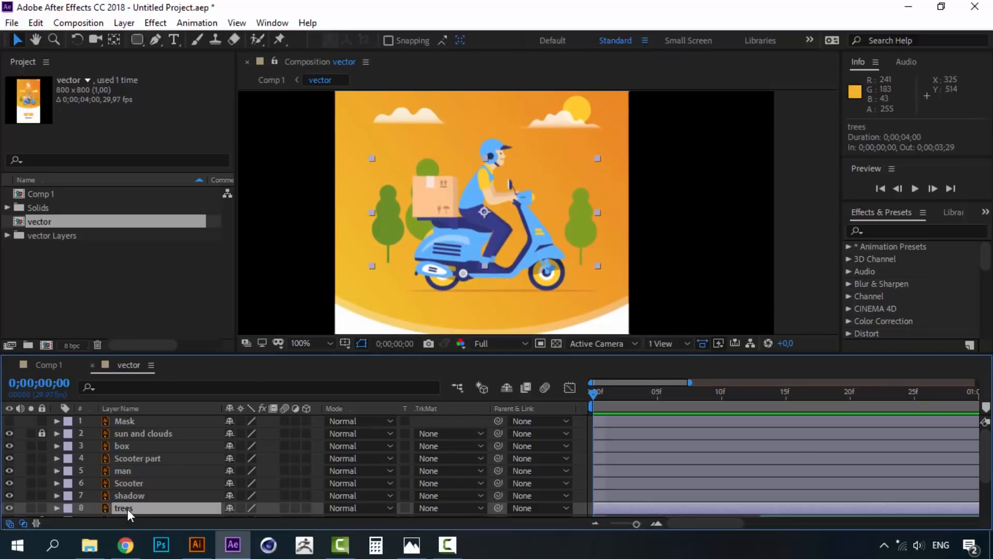
scroll(127, 508, down, 3)
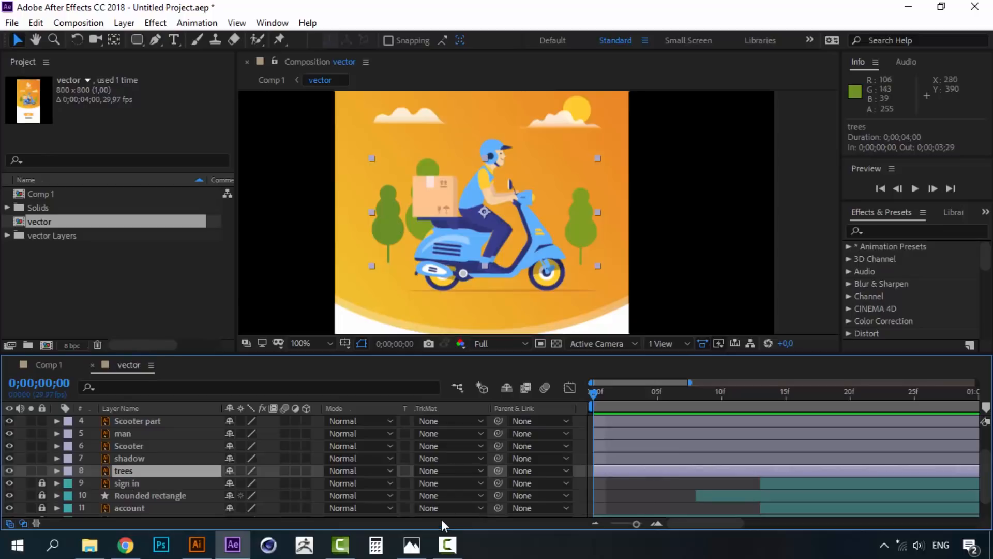
click(412, 545)
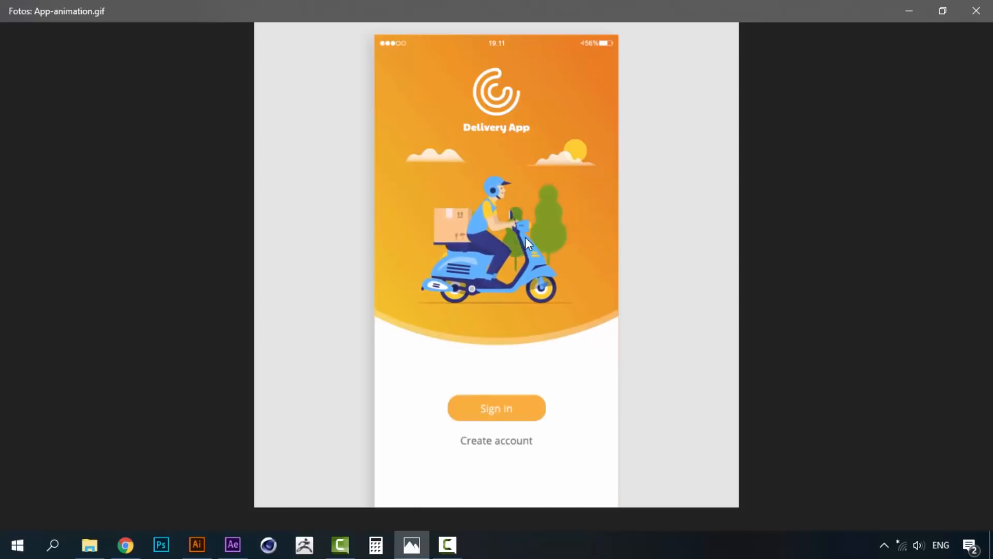
click(233, 544)
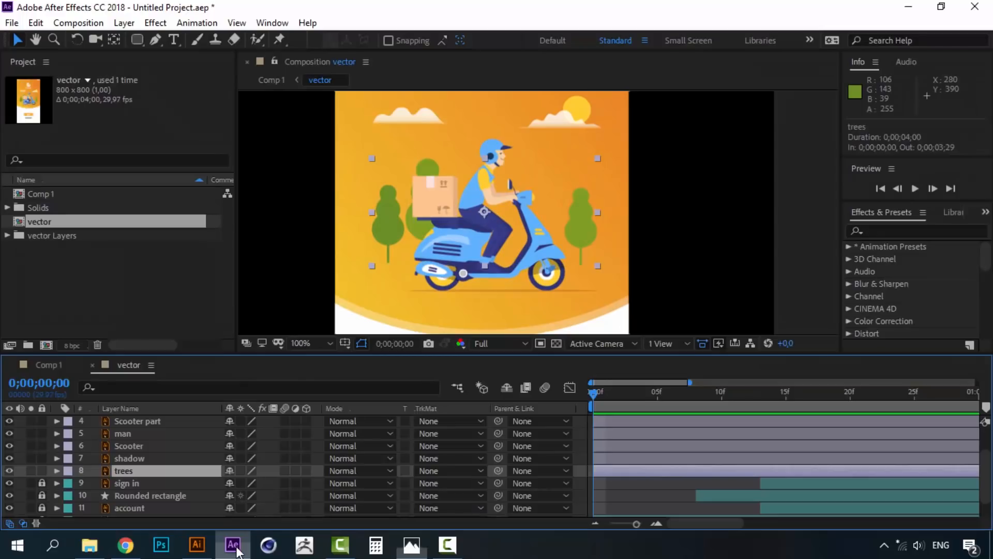
Pre-compose the trees layer as Trees with all attributes moved into the new composition, and open that composition.
right_click(124, 470)
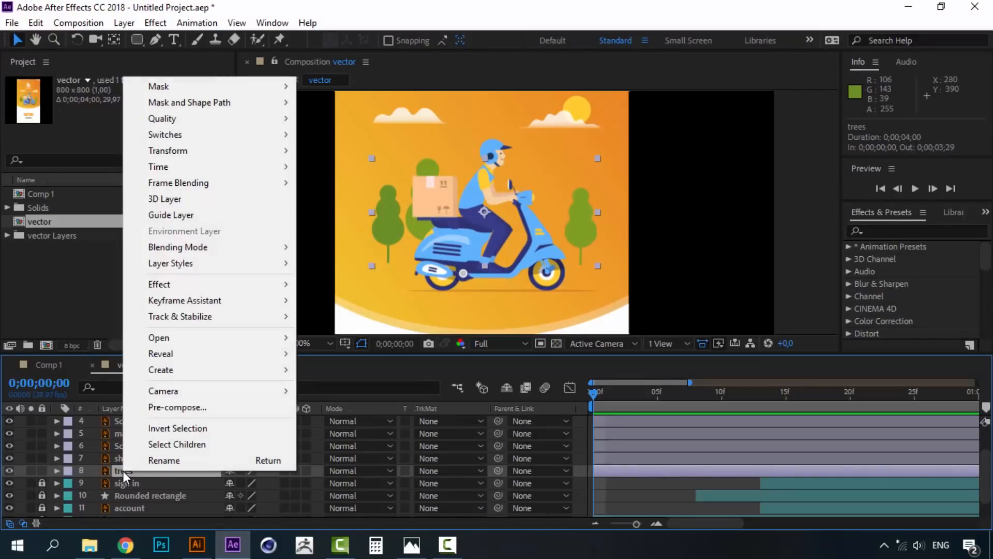
click(213, 408)
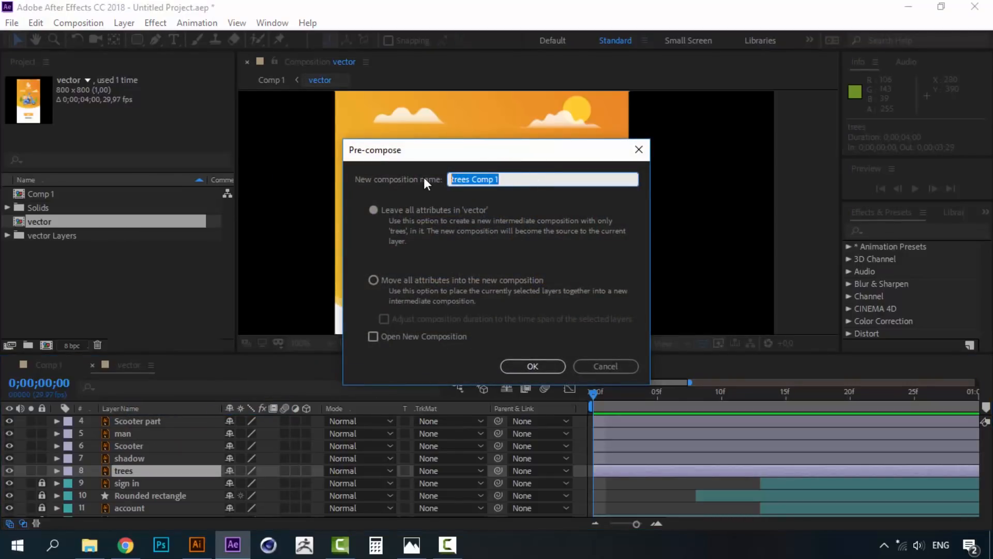
text(Tr)
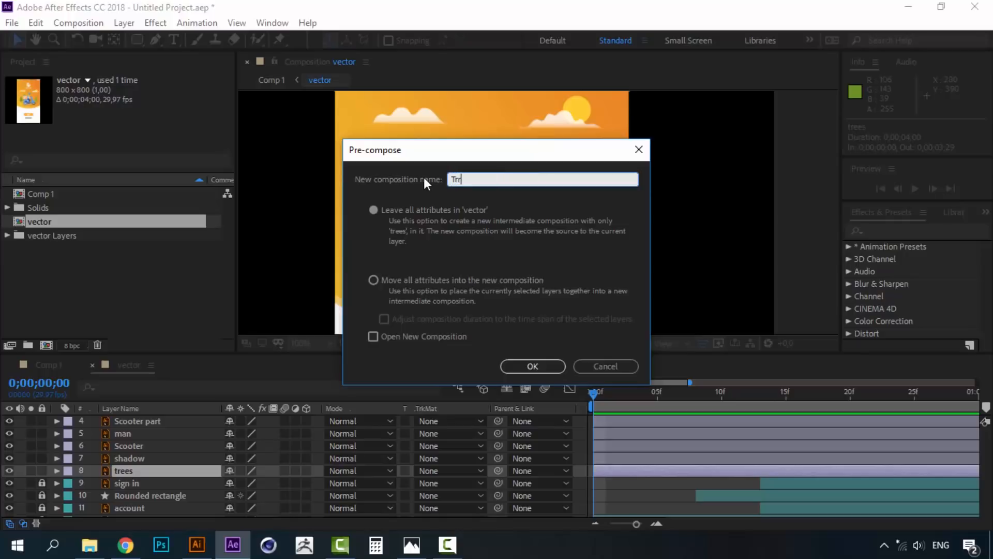
text(ees)
click(426, 281)
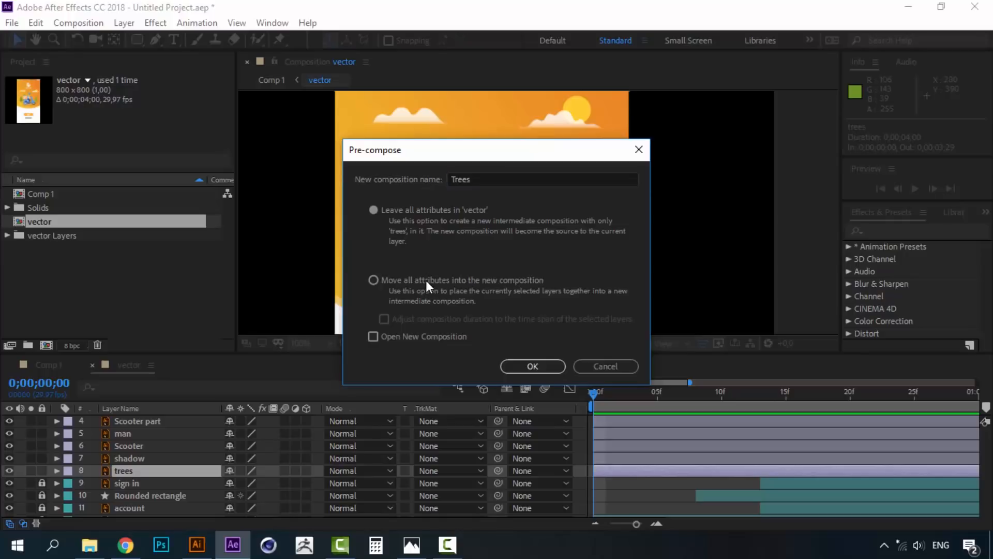
click(537, 370)
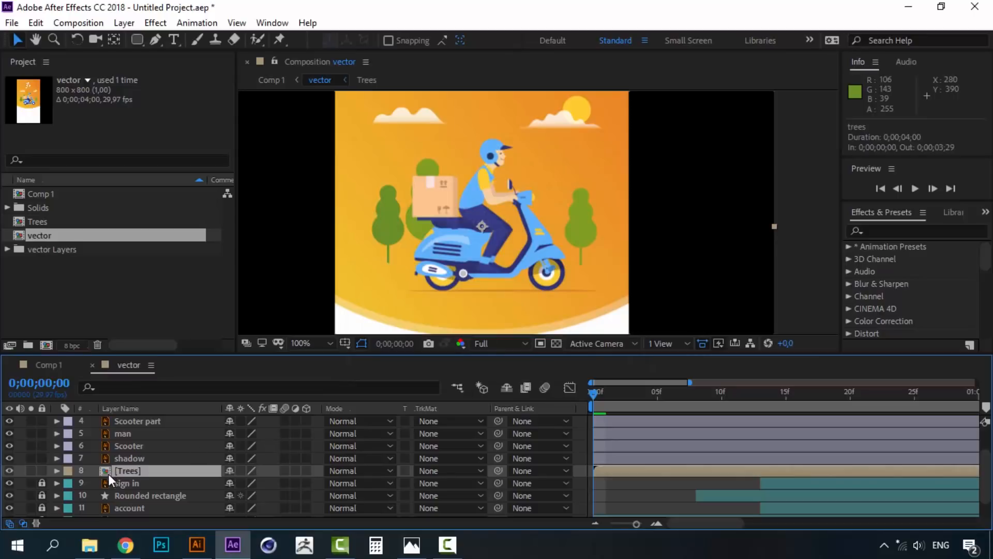
click(128, 459)
click(126, 473)
double_click(127, 473)
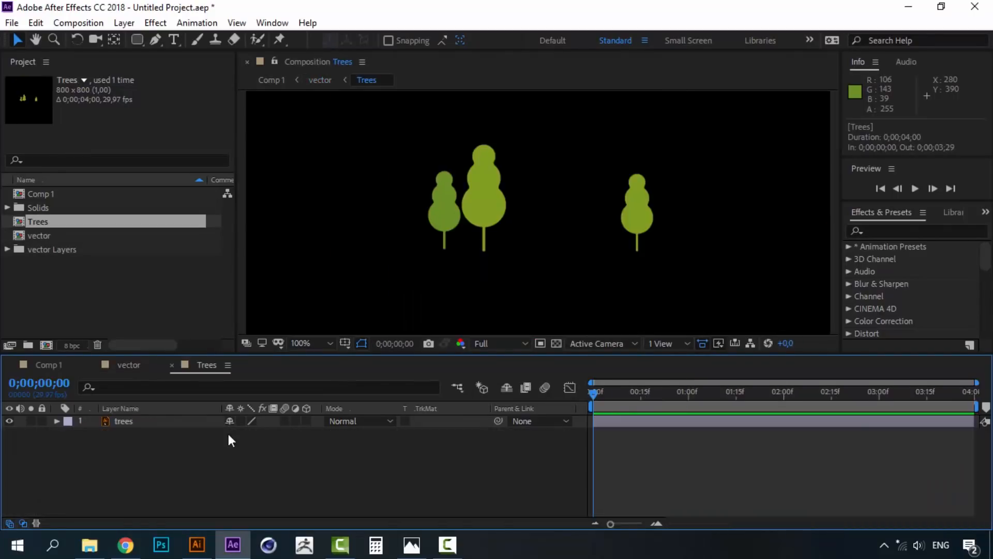
scroll(571, 228, down, 2)
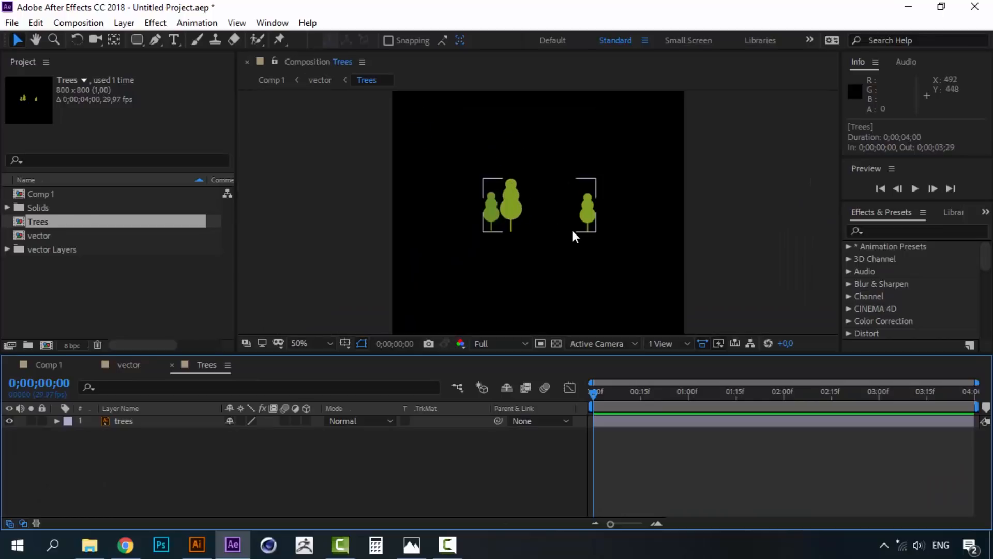
Duplicate the trees layer and move the copy horizontally about 344 px to the right, to Position 747,3, 380,1.
click(125, 422)
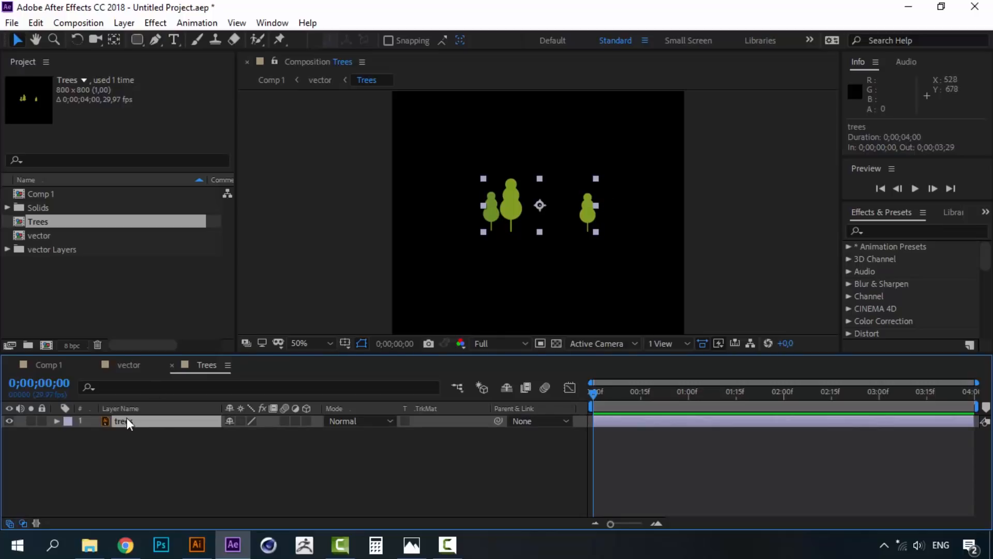
key(ctrl+d)
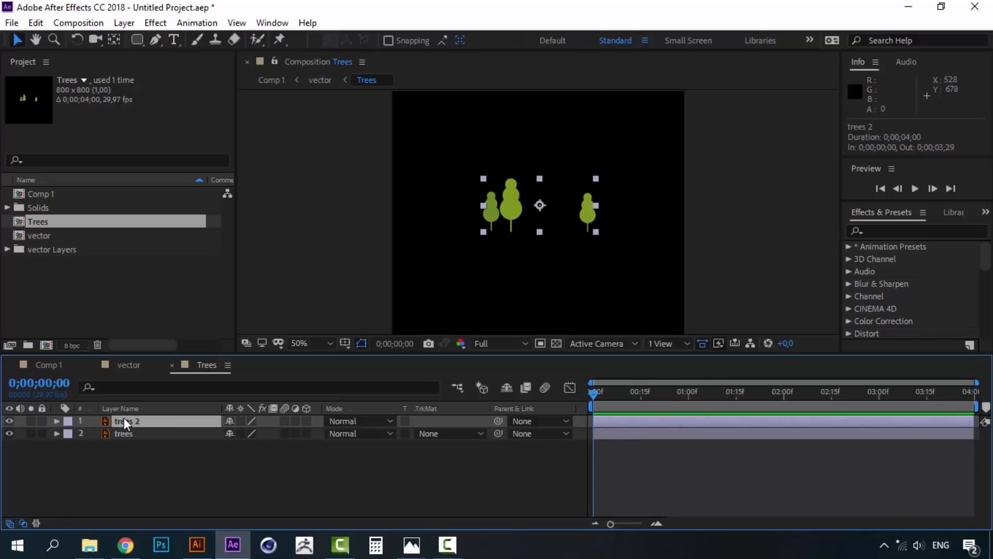
scroll(620, 210, up, 1)
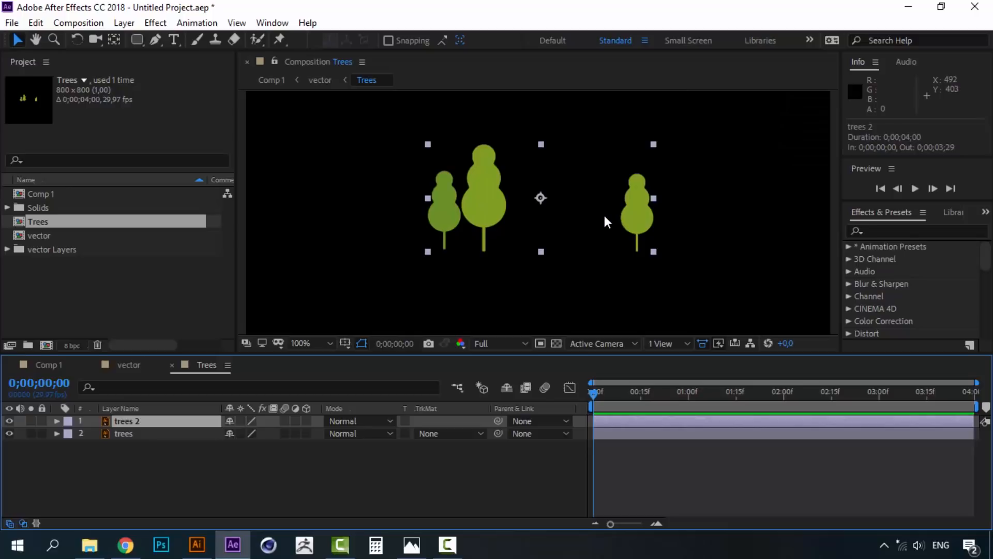
drag(572, 217, 469, 224)
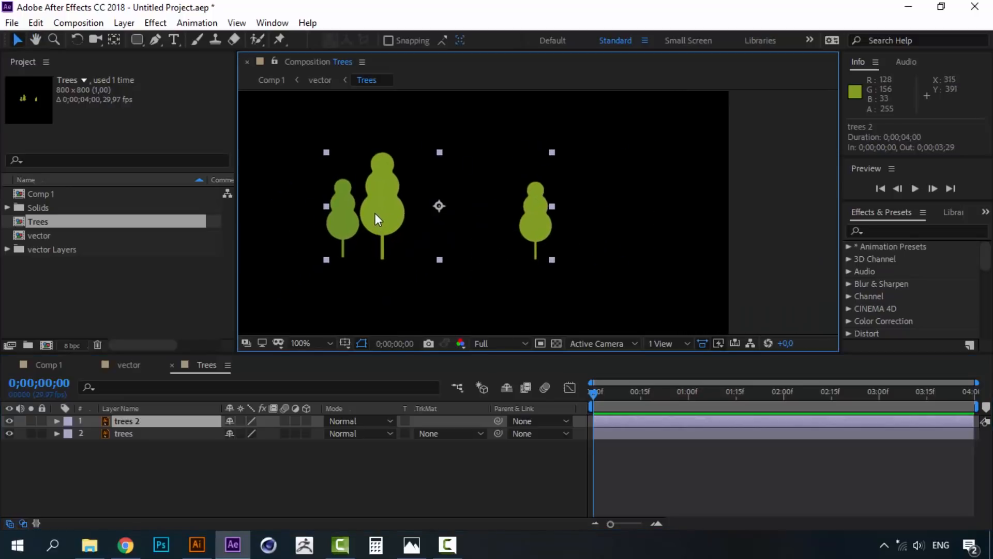
drag(372, 210, 623, 213)
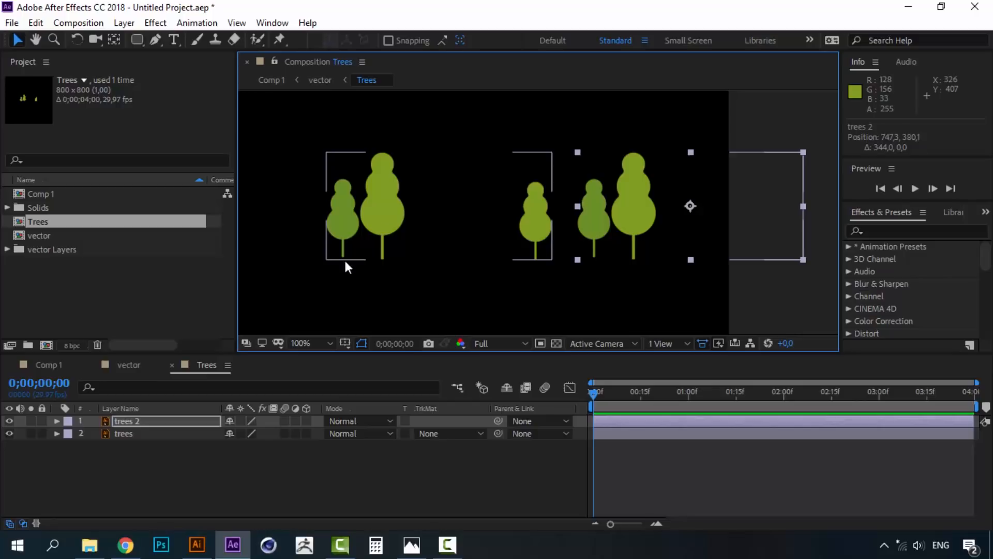
Reveal the Position property of both tree layers and start Position keyframes for them at 0;00;00;00.
click(127, 437)
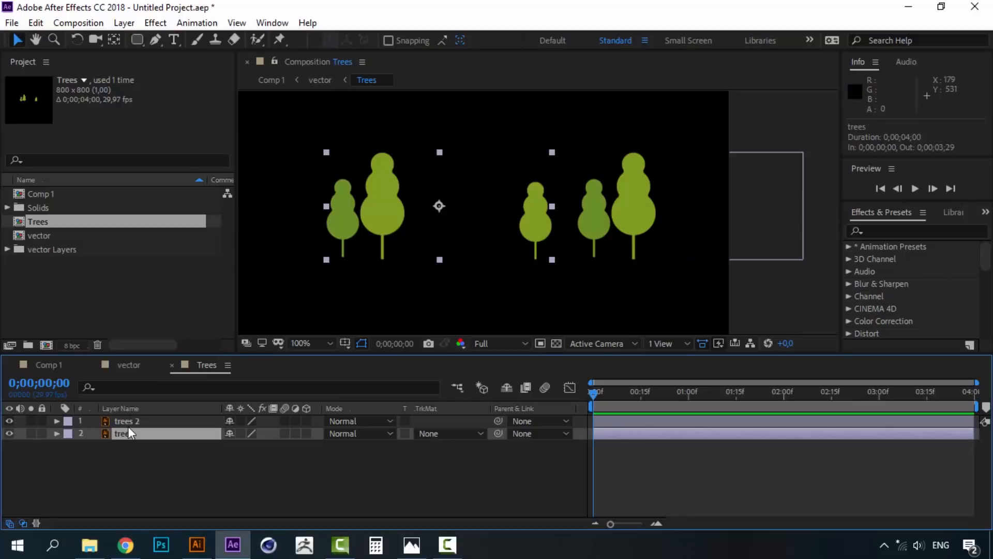
shift+click(130, 425)
key(p)
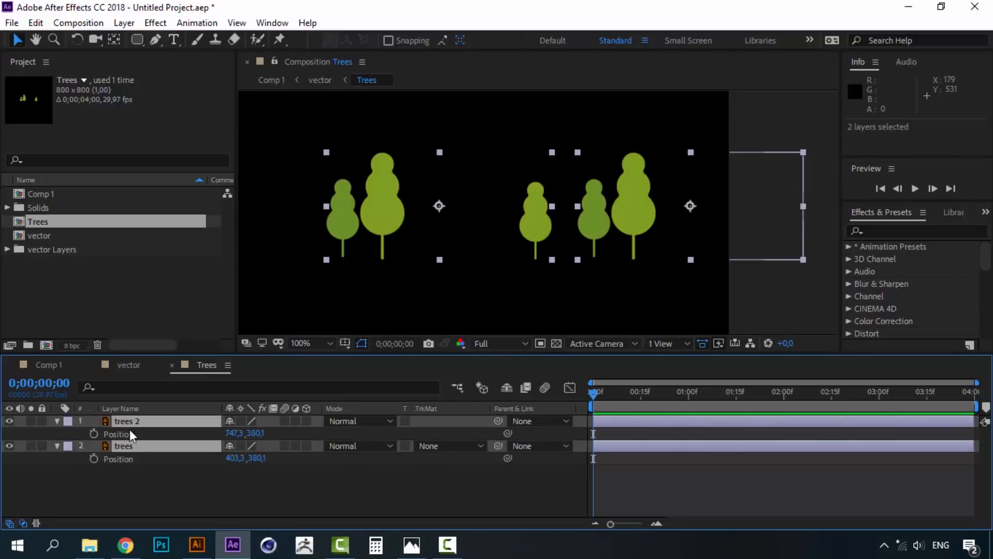
click(123, 481)
click(122, 446)
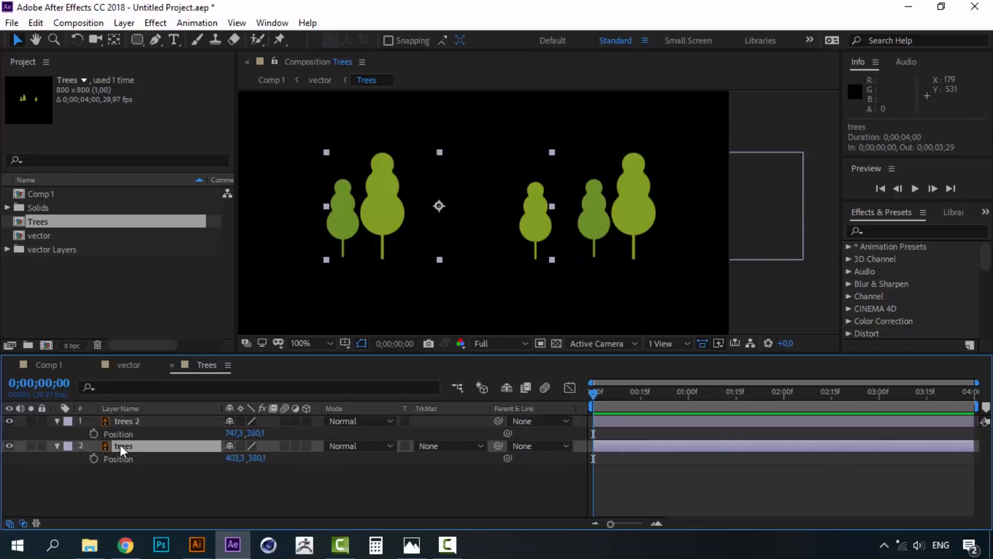
drag(355, 199, 443, 195)
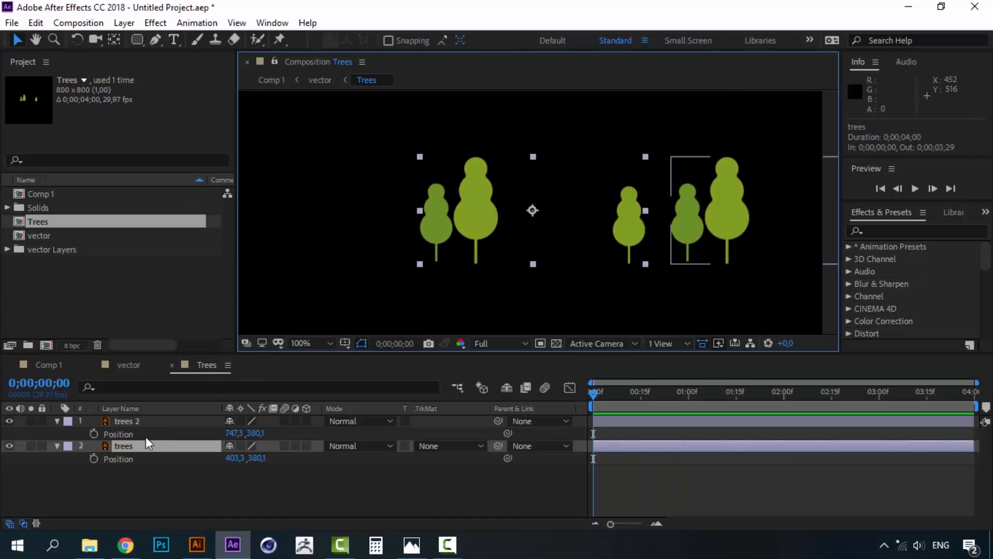
click(93, 434)
click(93, 458)
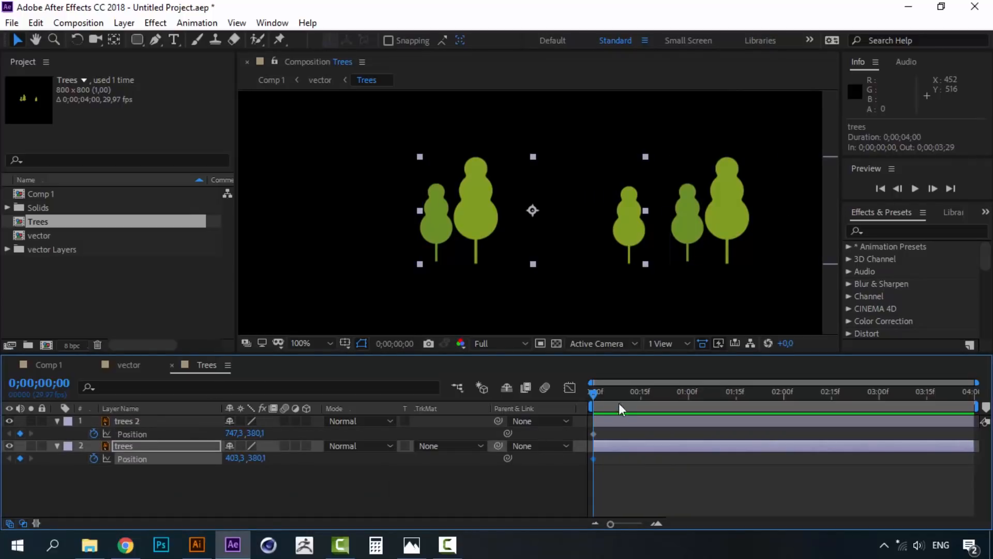
Add a Position keyframe to both tree layers at 0;00;01;00.
click(657, 523)
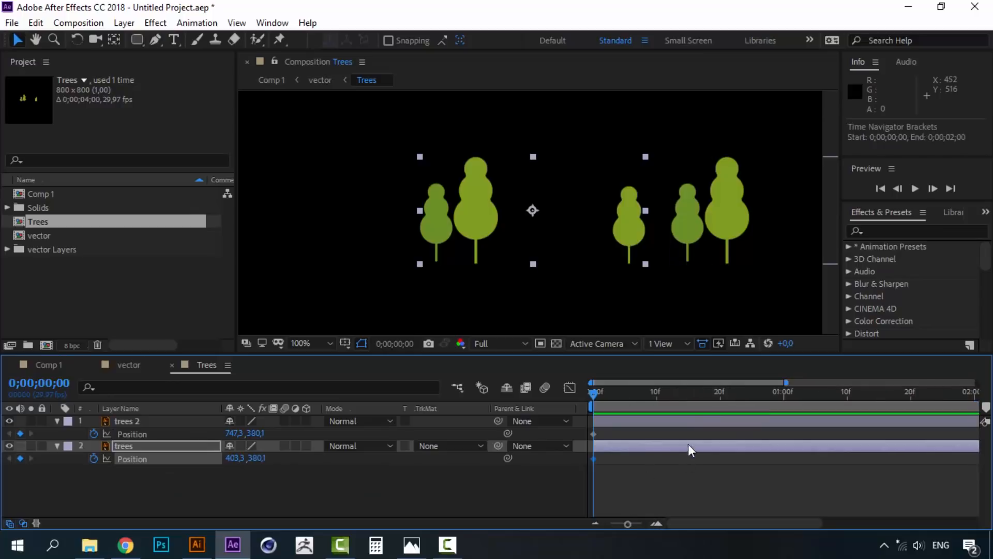
click(785, 401)
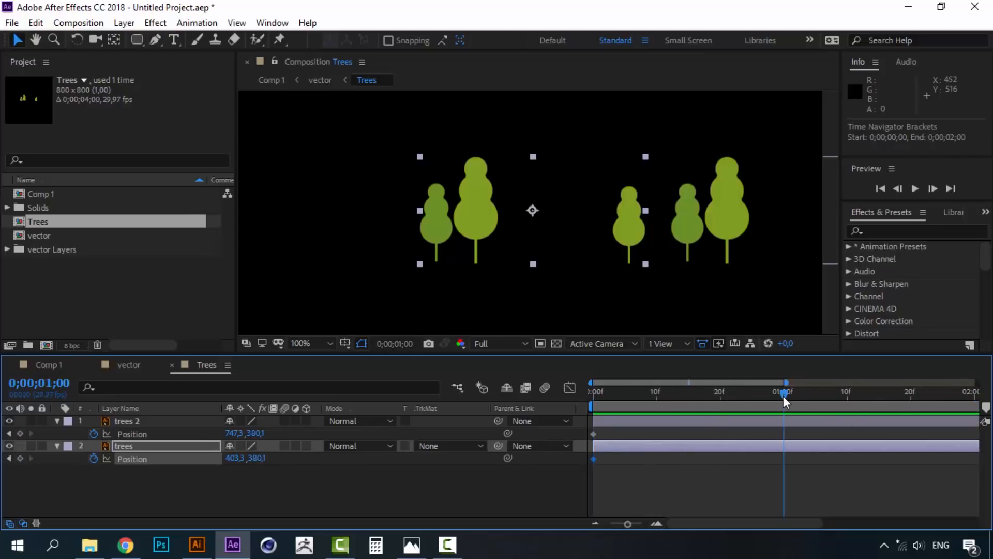
click(595, 523)
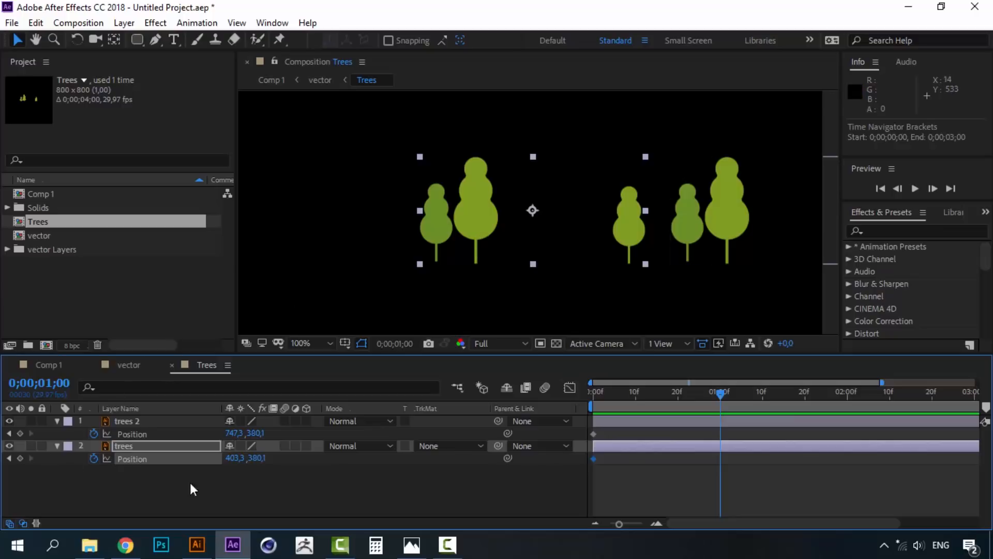
click(21, 433)
click(20, 458)
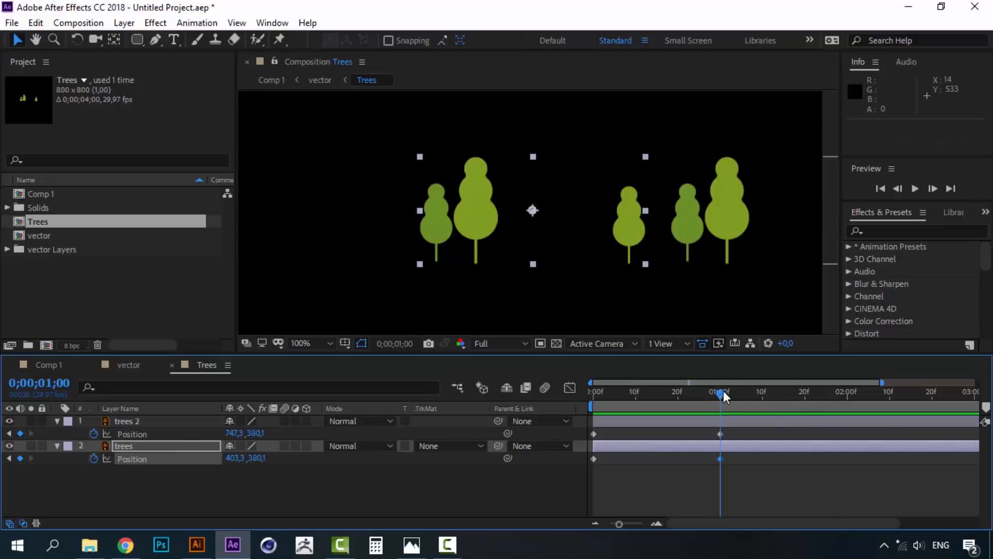
Move the original trees layer 392 px left to Position 11,3, 380,1 at its 0;00;01;00 keyframe, and scrub back to 0;00;00;00.
drag(724, 390, 589, 378)
click(617, 464)
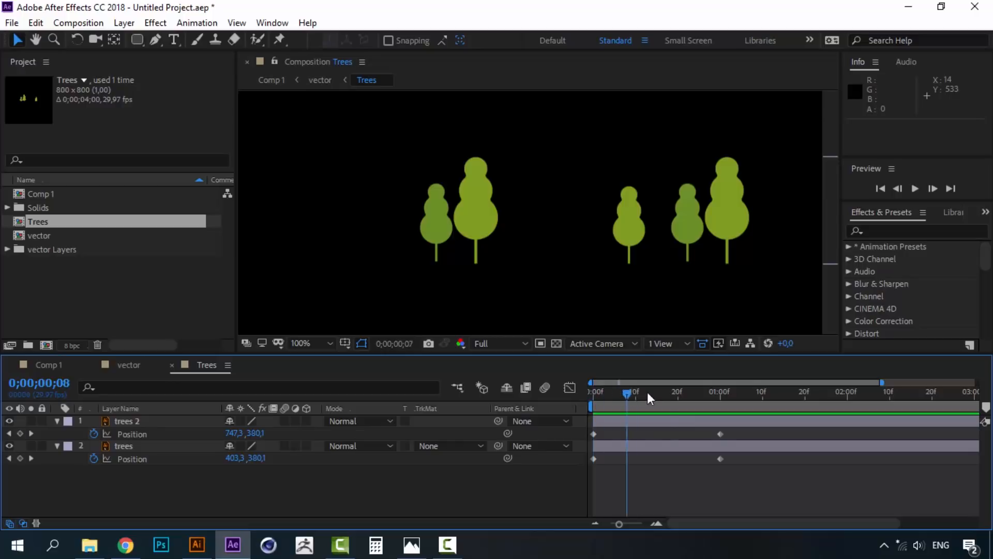
click(467, 215)
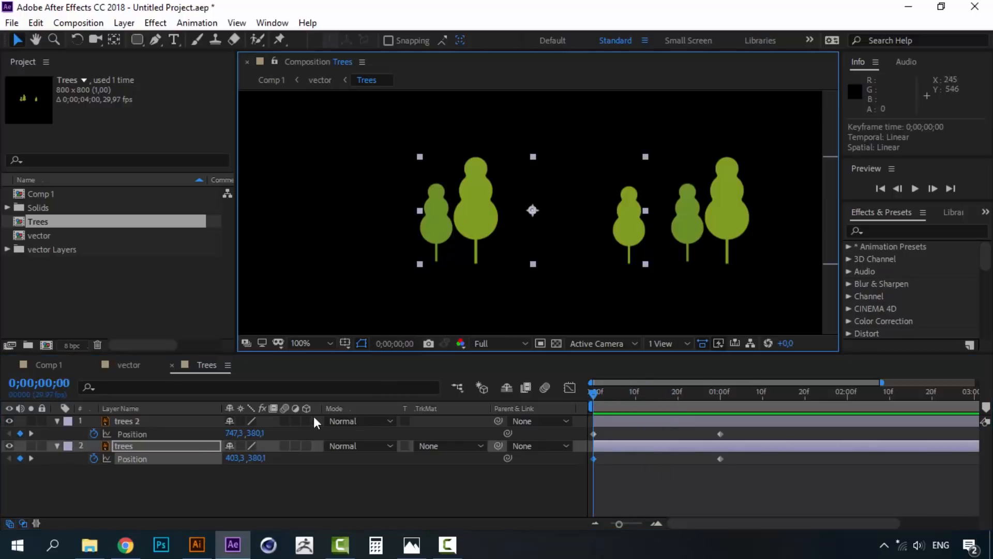
click(157, 446)
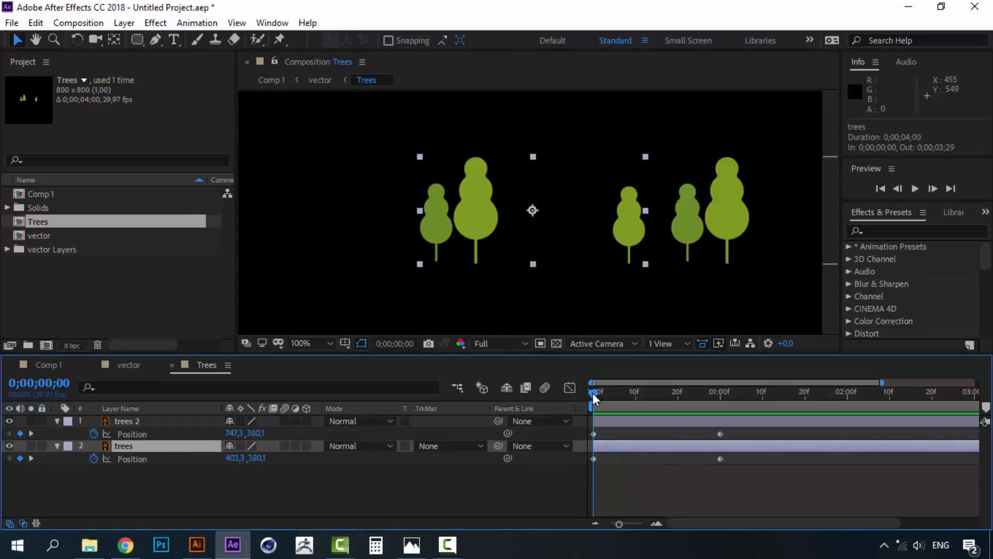
drag(591, 393, 719, 392)
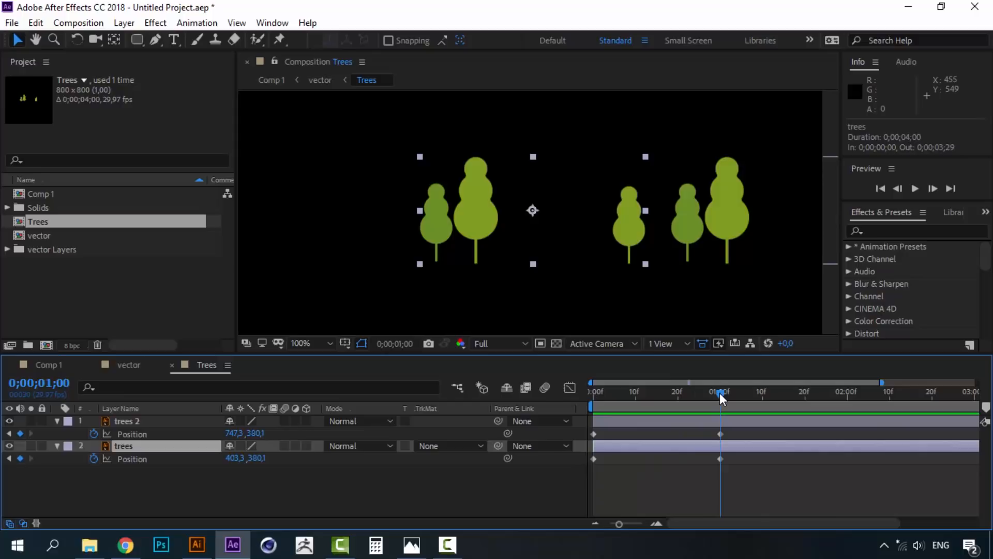
click(719, 459)
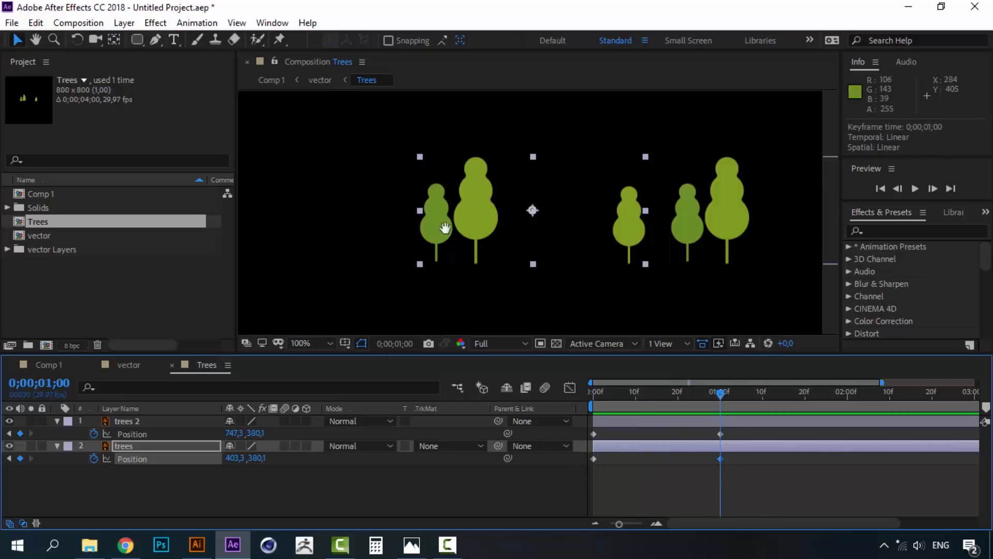
drag(445, 228, 278, 228)
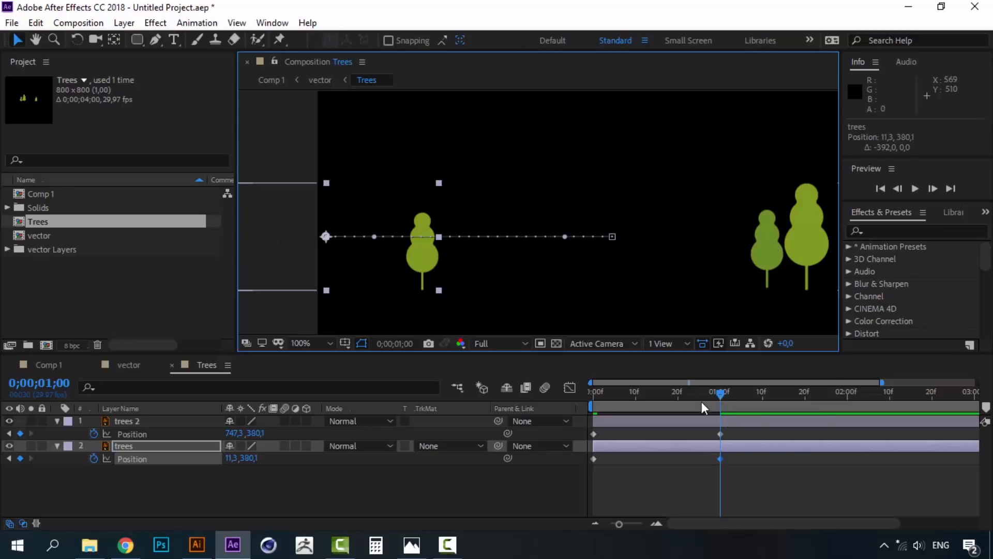
drag(722, 391, 586, 392)
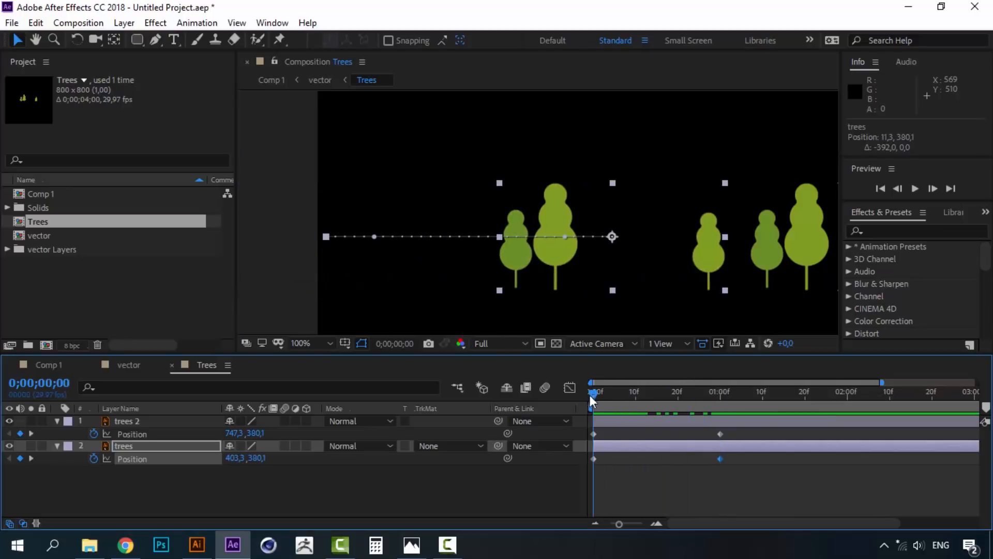
Paste the original trees layer's starting Position, 403,3, 380,1, onto the trees 2 layer's keyframe at 0;00;01;00.
click(593, 432)
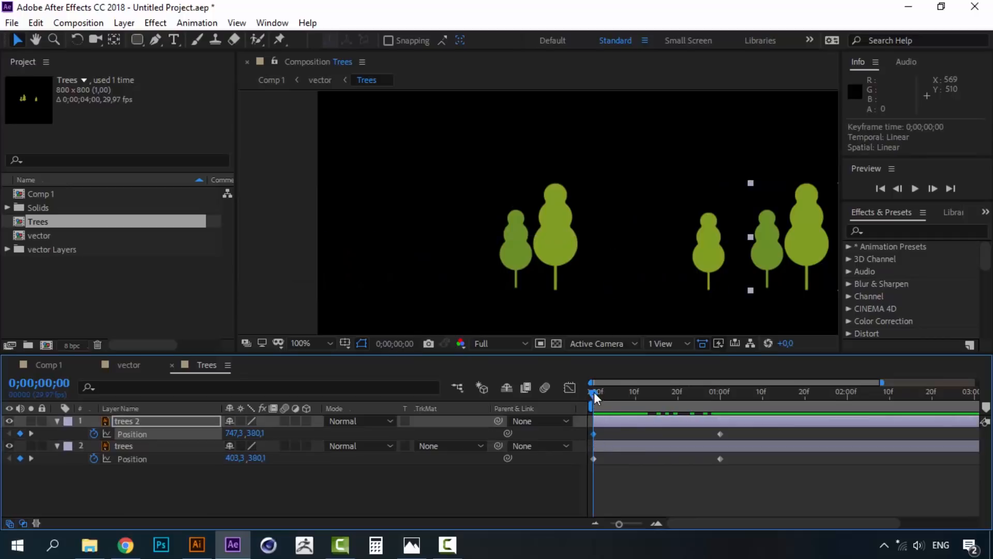
drag(594, 392, 723, 394)
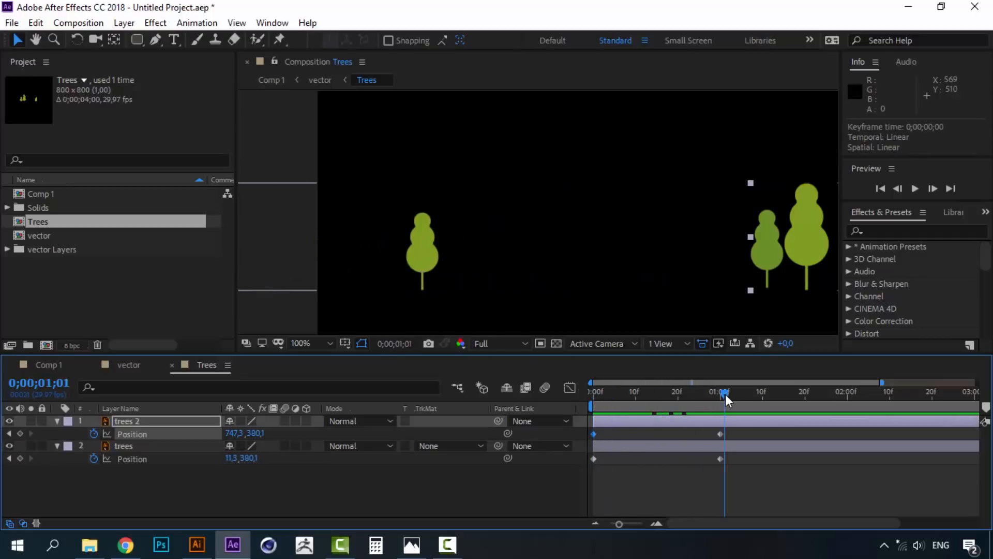
click(721, 434)
click(594, 458)
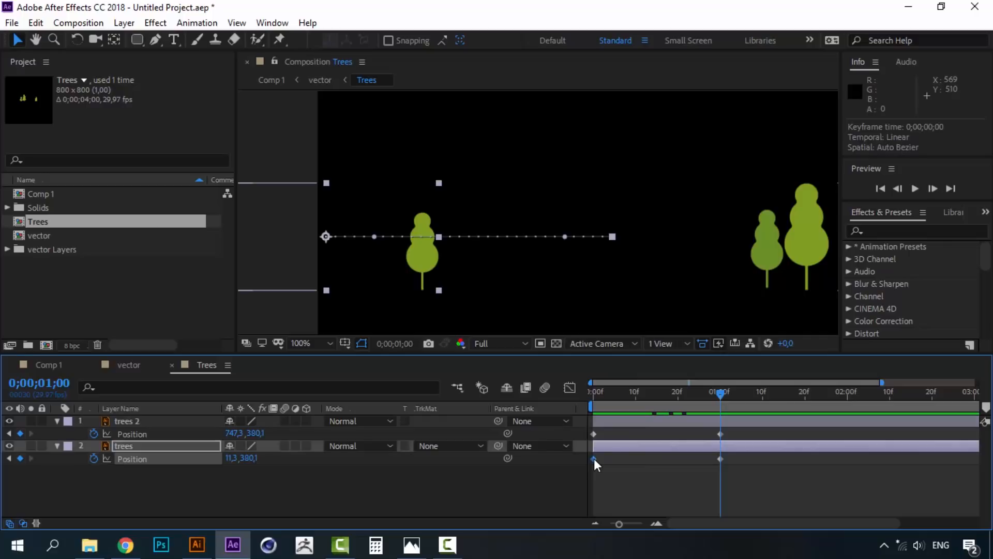
click(721, 434)
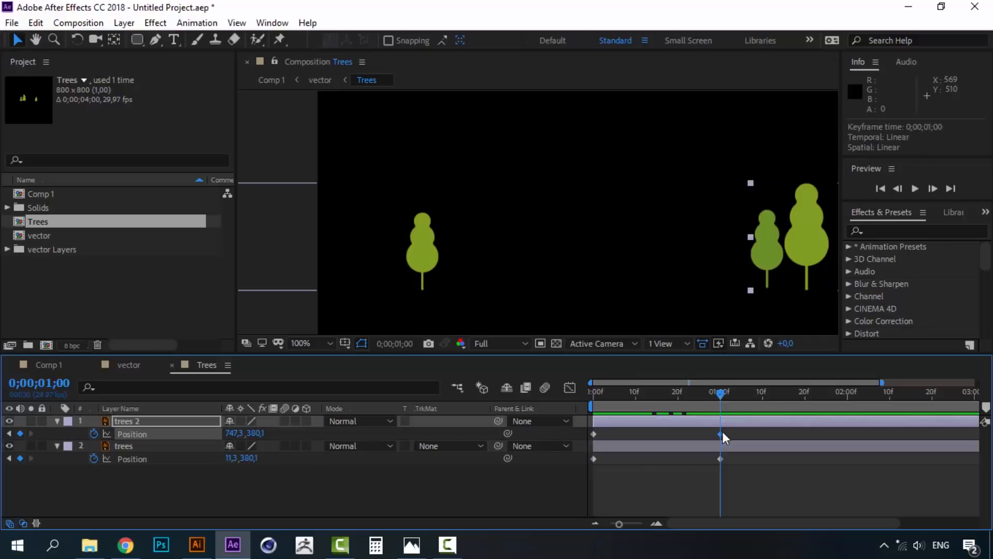
key(ctrl+v)
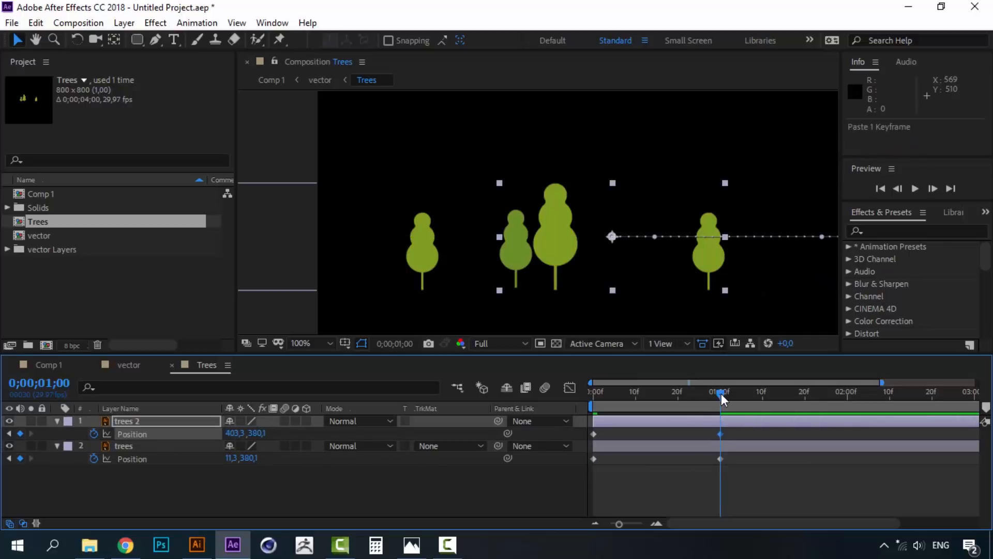
Preview the movement of both tree layers from 0;00;00;00, and return to 0;00;01;00.
mouse_move(721, 393)
mouse_down()
mouse_move(582, 393)
mouse_move(719, 393)
mouse_up()
drag(707, 393, 590, 392)
key(space)
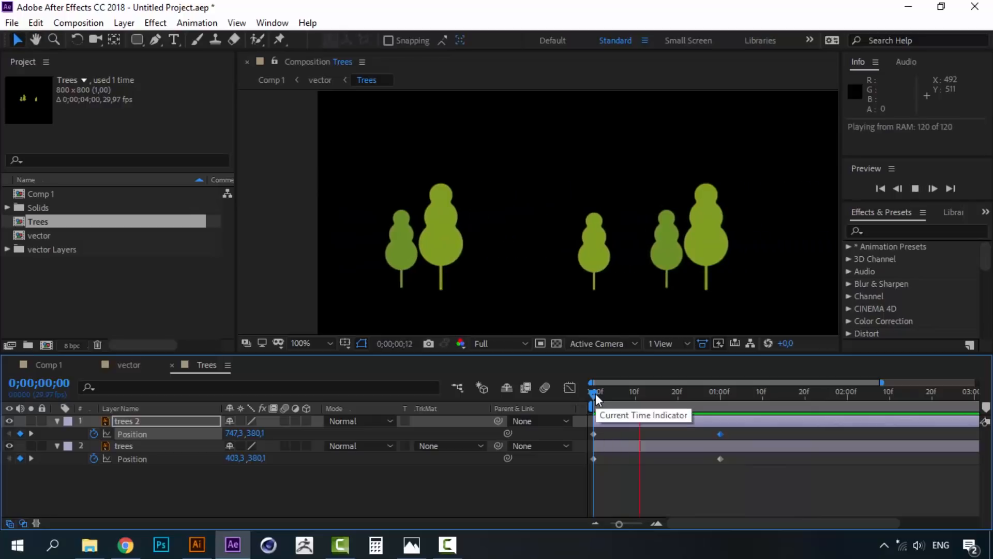
drag(594, 393, 722, 395)
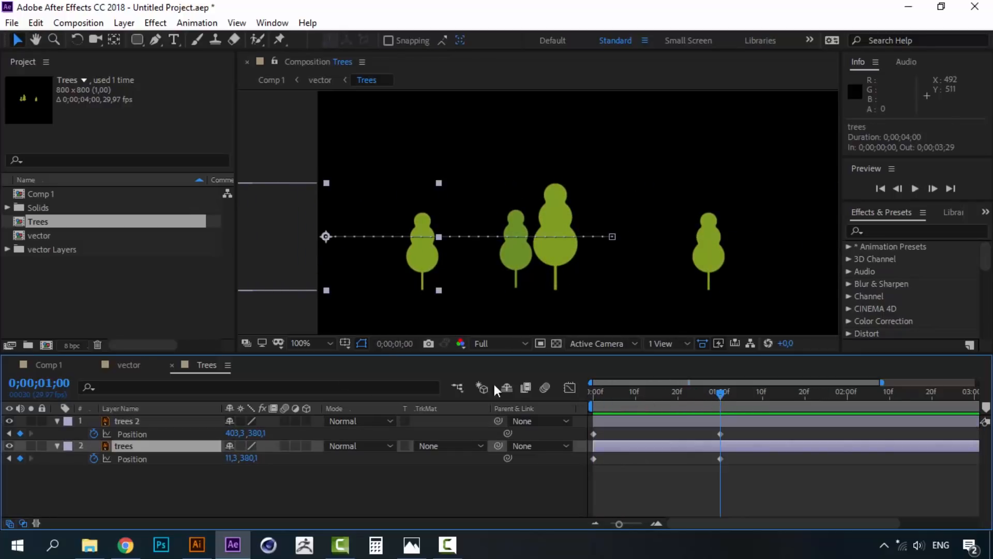
Open the vector composition, scrub from about 0;00;00;15 to 0;00;00;22 to check the trees behind the scooter, and show its full duration.
click(129, 364)
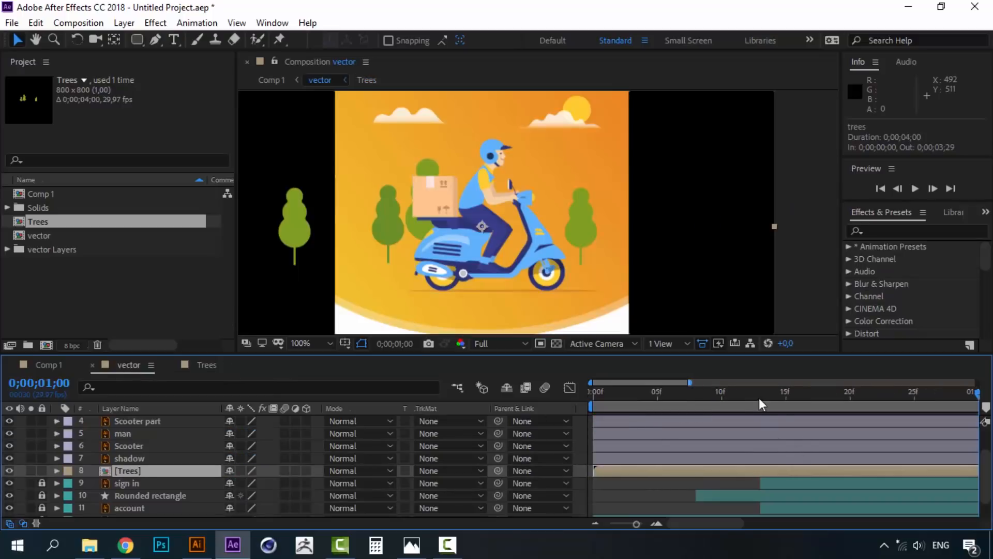
drag(705, 523, 737, 523)
click(711, 393)
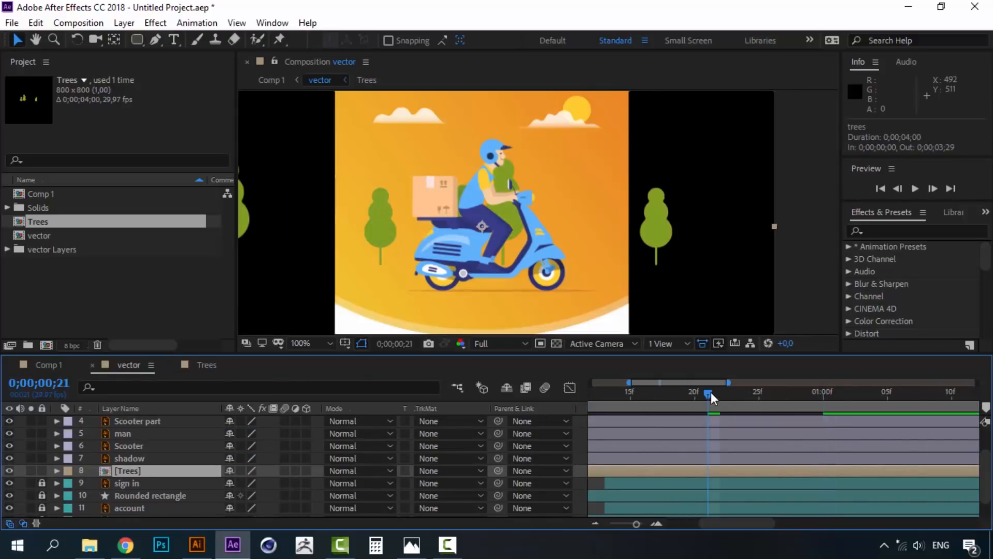
drag(711, 392, 631, 391)
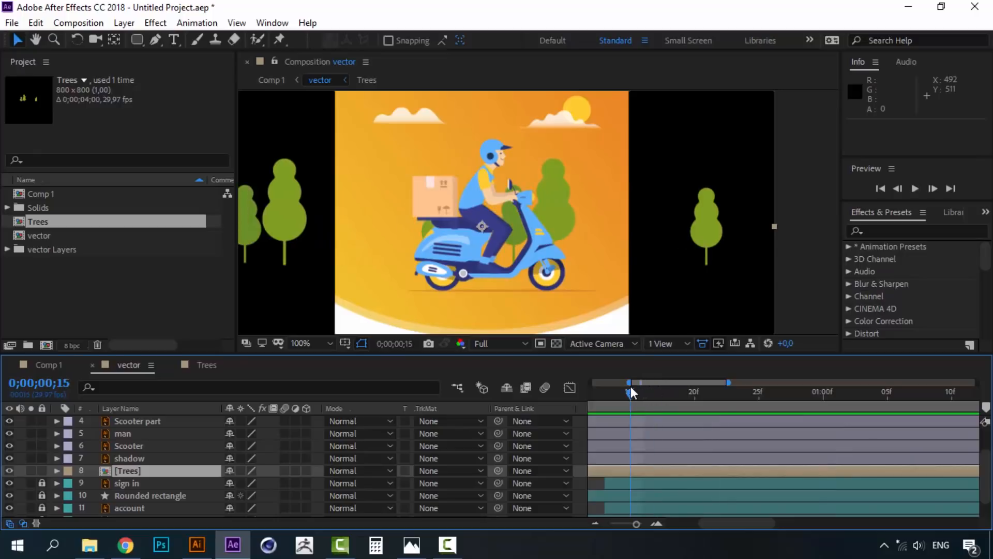
click(718, 391)
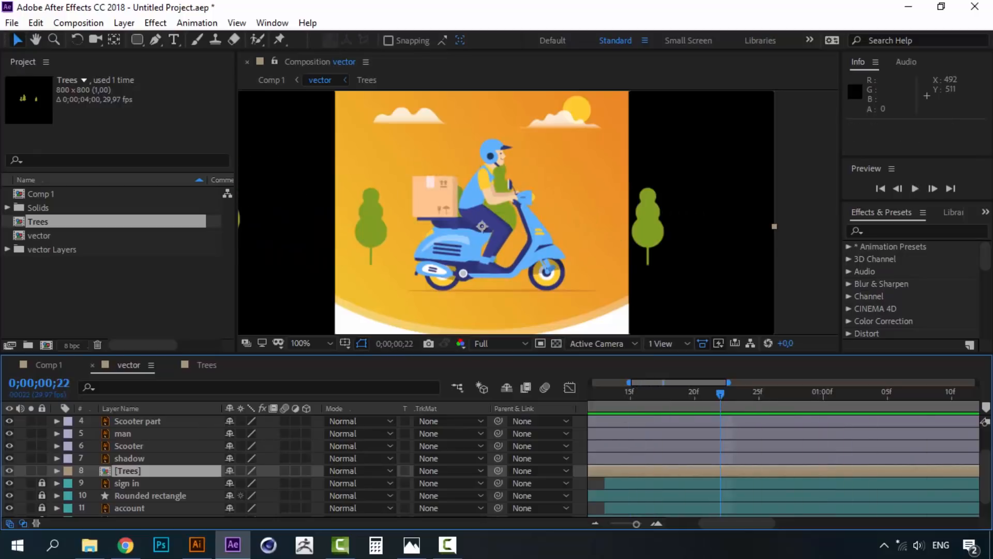
click(596, 523)
click(595, 523)
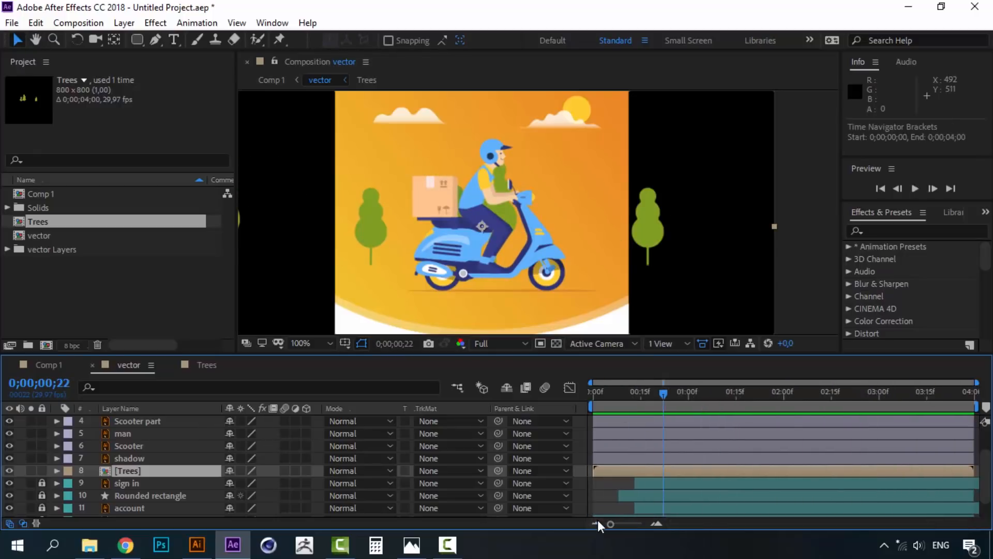
Return to the Trees composition, play back the tree loop, and go to its first frame.
click(204, 365)
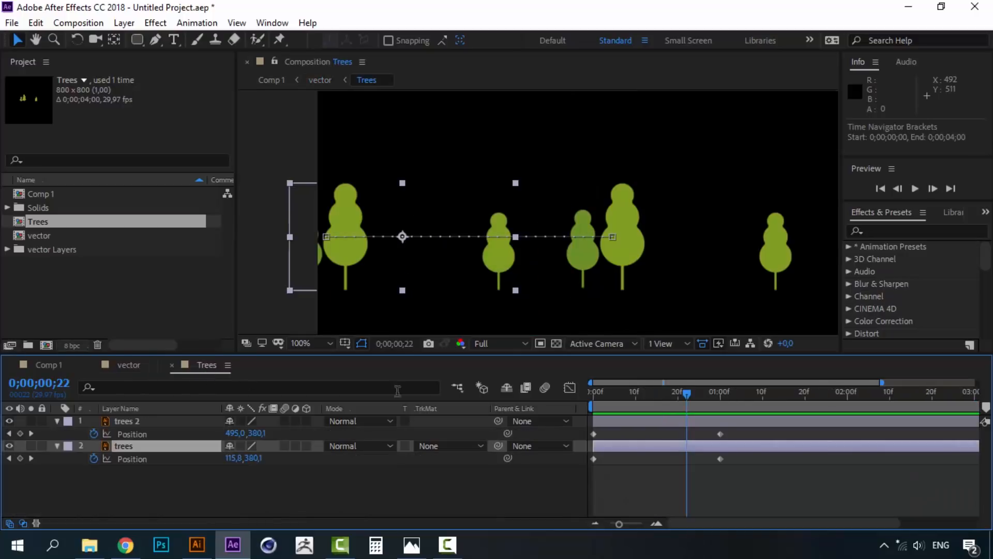
key(space)
click(593, 391)
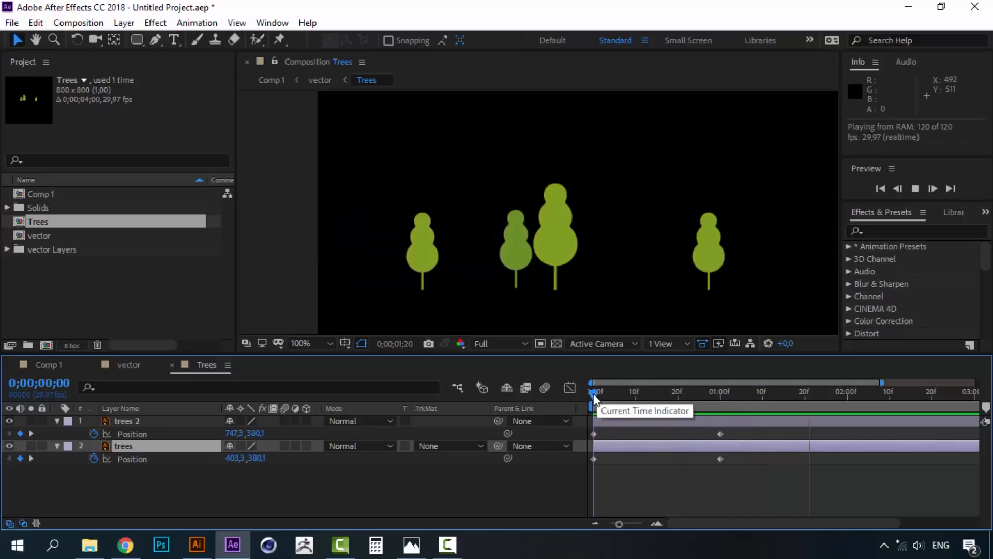
End the Trees composition's work area at 0;00;01;00 and trim the composition to the work area.
drag(596, 387, 723, 396)
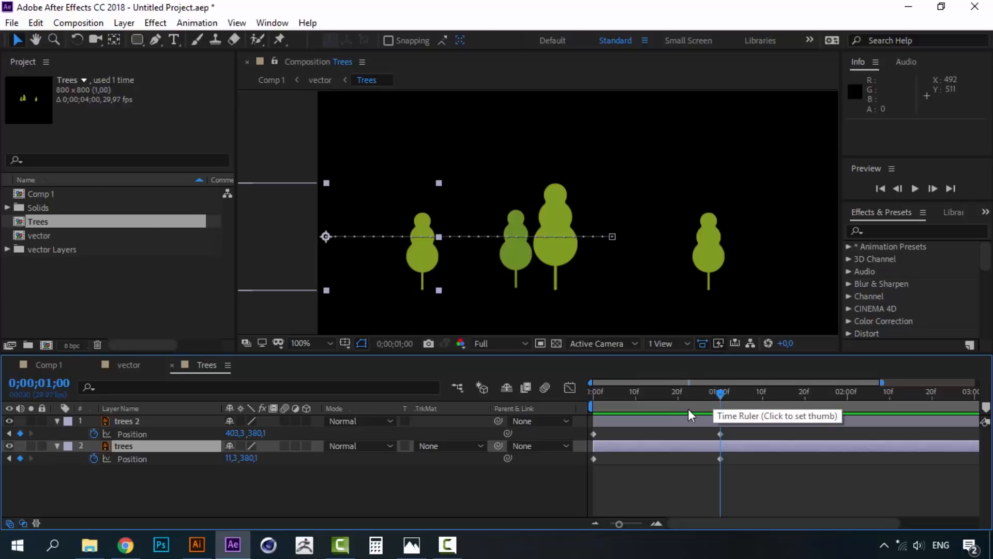
key(n)
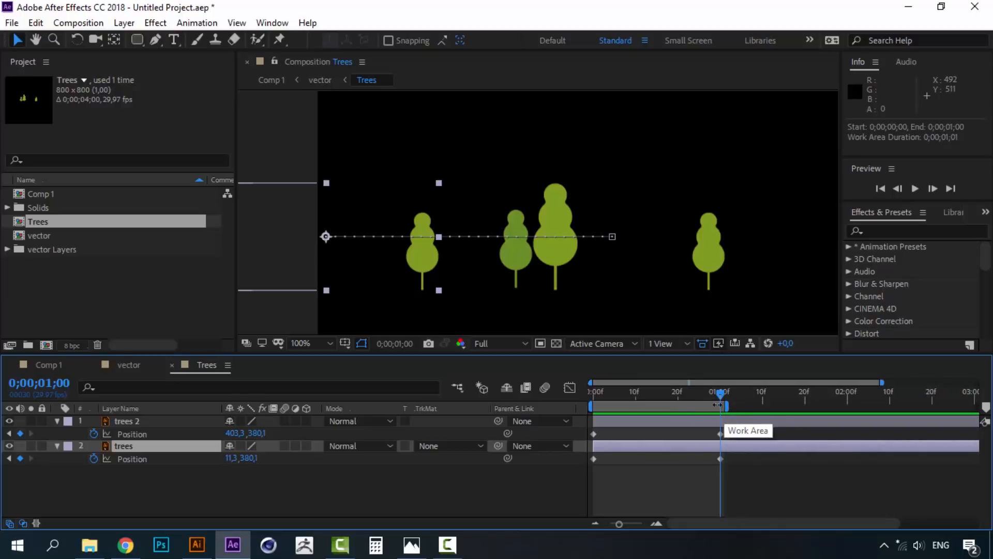
right_click(681, 403)
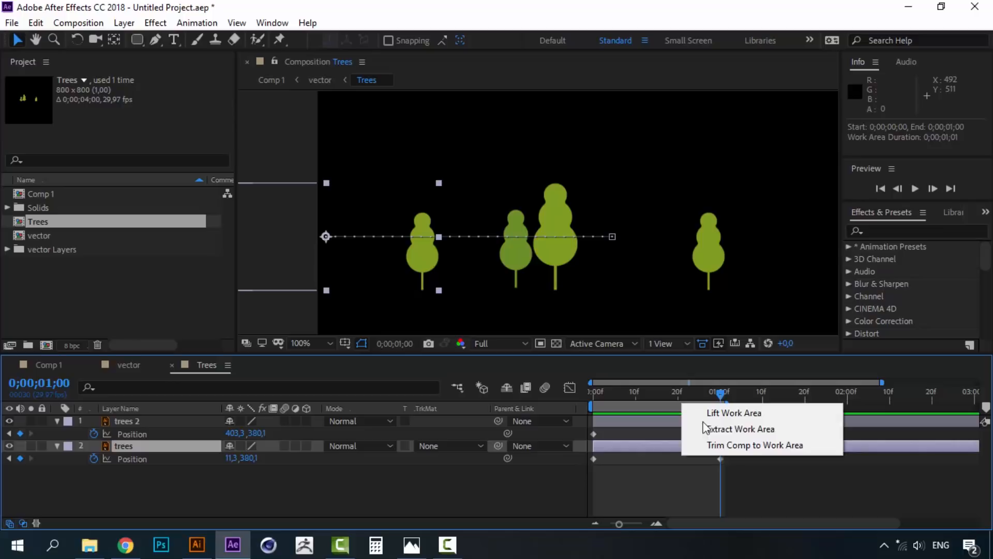
click(731, 448)
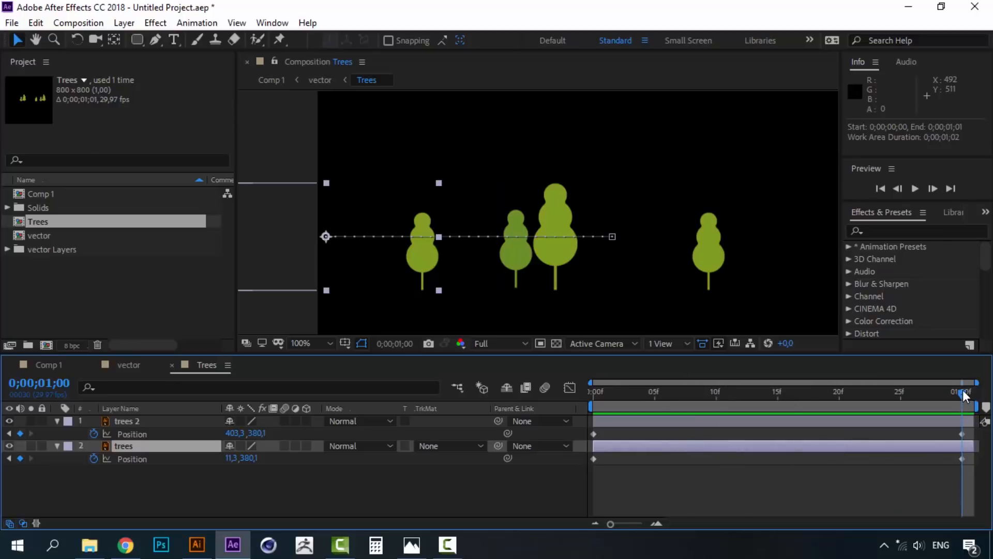
mouse_move(963, 390)
mouse_down()
mouse_move(581, 390)
mouse_move(954, 395)
mouse_move(508, 355)
mouse_move(964, 377)
mouse_up()
Enable time remapping on the Trees layer in the vector composition.
click(140, 363)
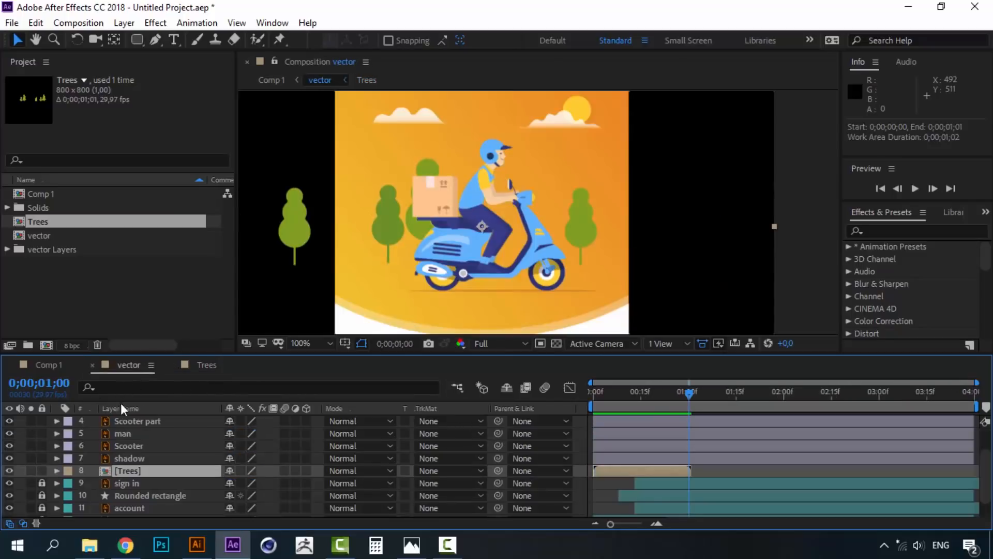
click(135, 458)
click(134, 469)
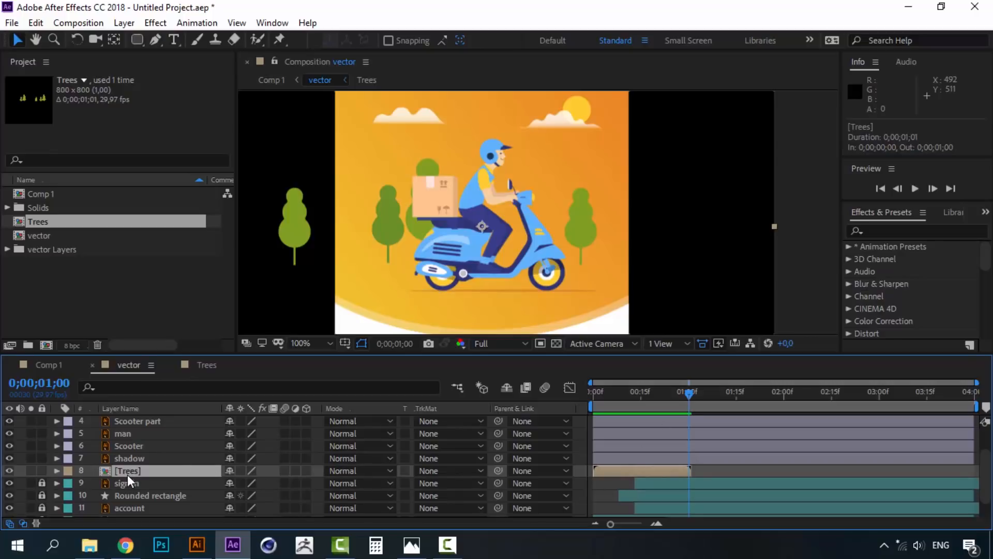
click(124, 23)
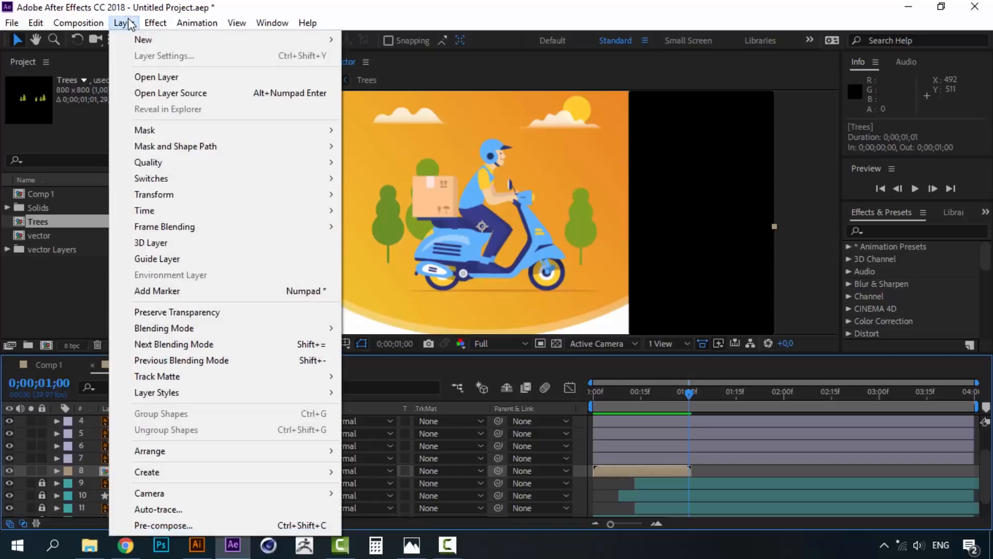
mouse_move(156, 209)
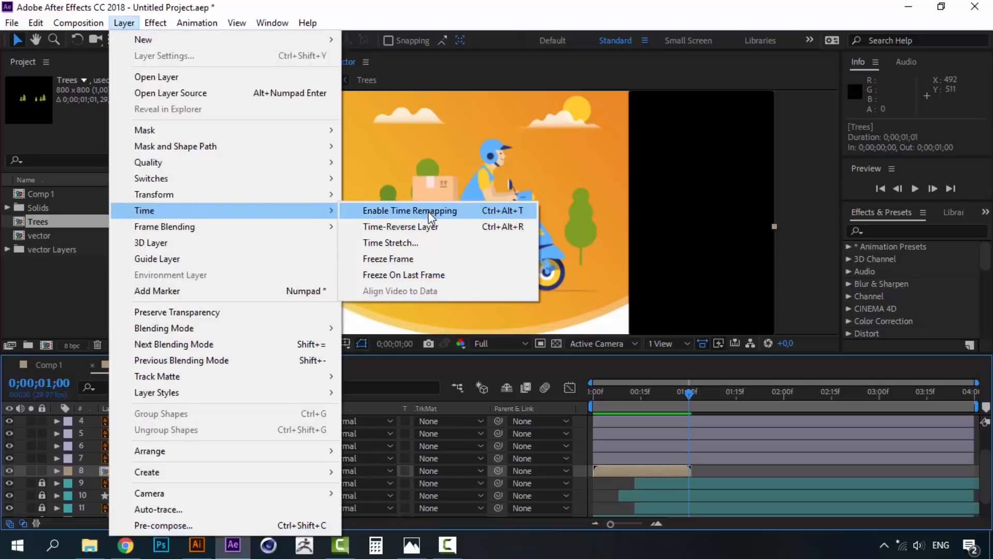
click(430, 212)
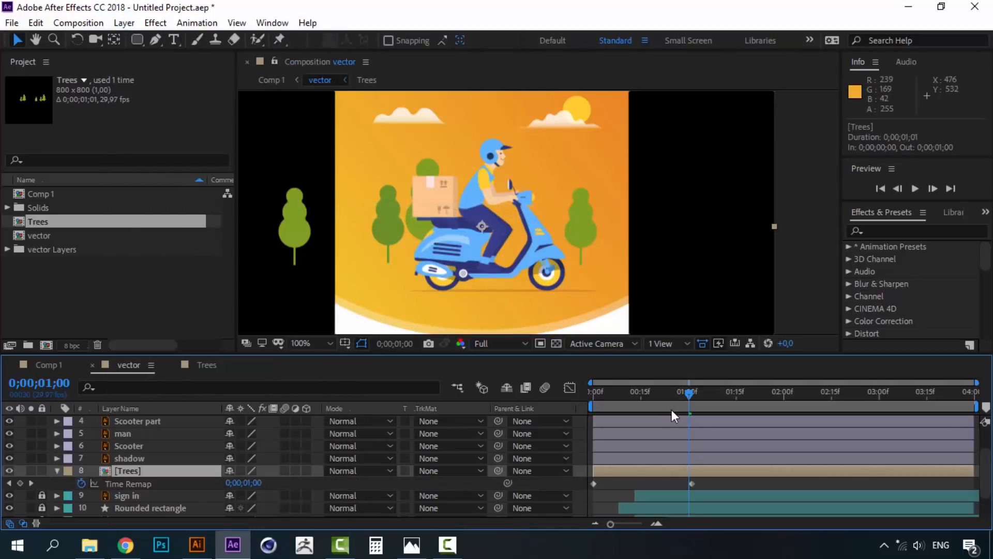
Add a Time Remap keyframe to the Trees layer at 0;00;01;00 and remove its keyframe at 0;00;01;01.
click(593, 484)
click(691, 483)
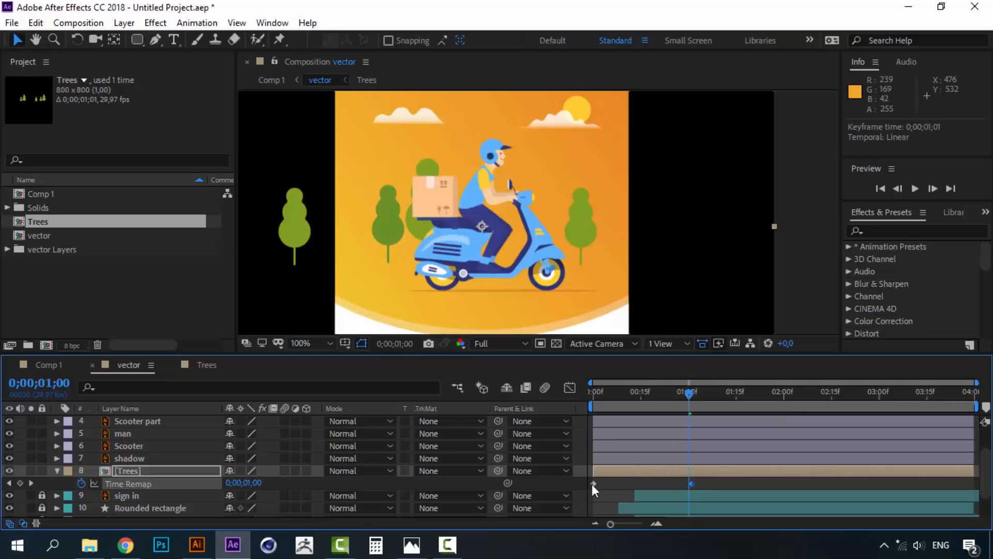
mouse_move(690, 391)
mouse_down()
mouse_move(703, 390)
mouse_move(693, 393)
mouse_up()
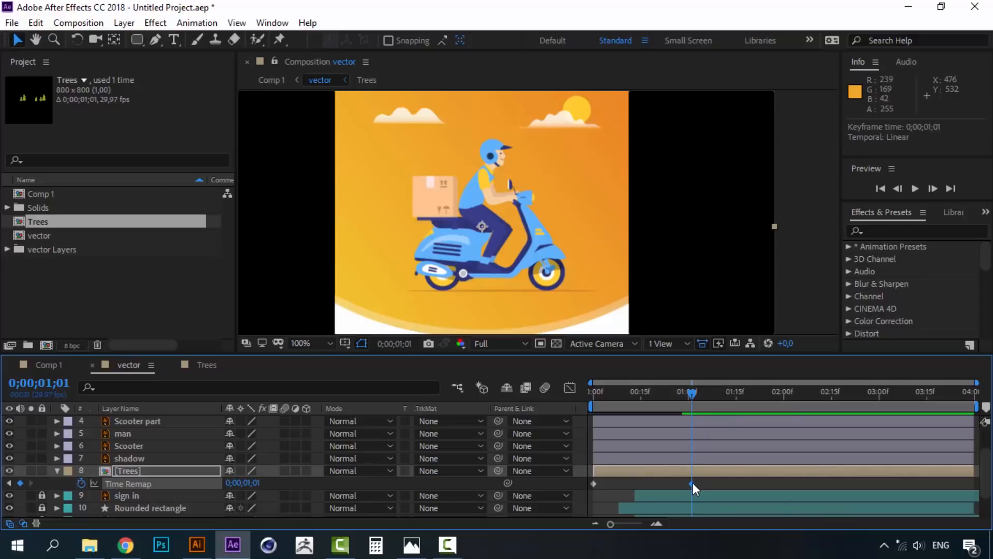
key(Page_Up)
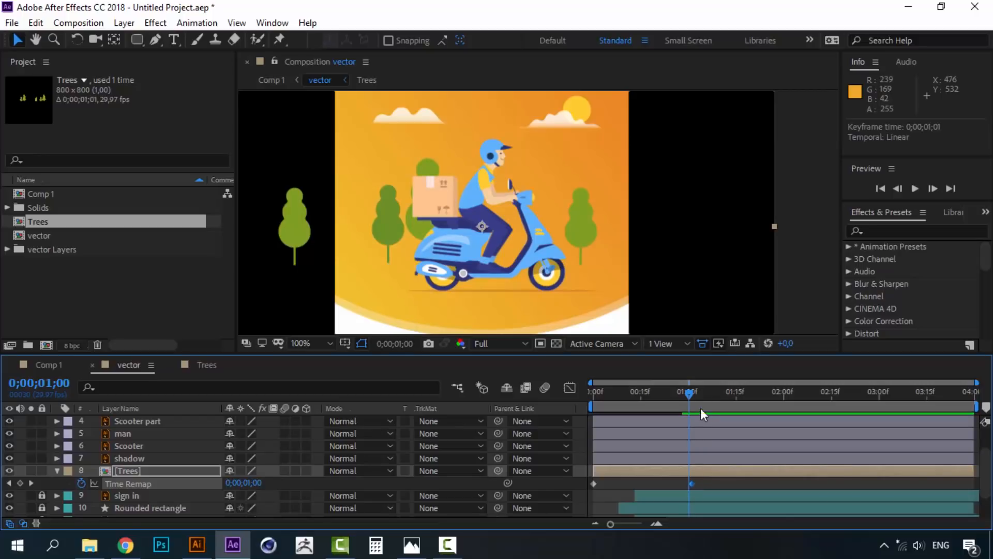
click(19, 482)
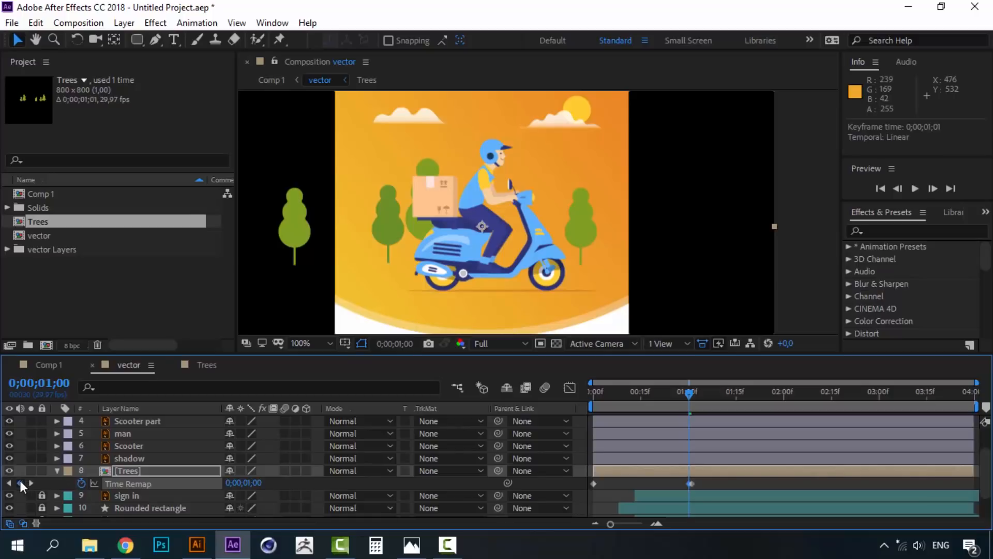
double_click(693, 484)
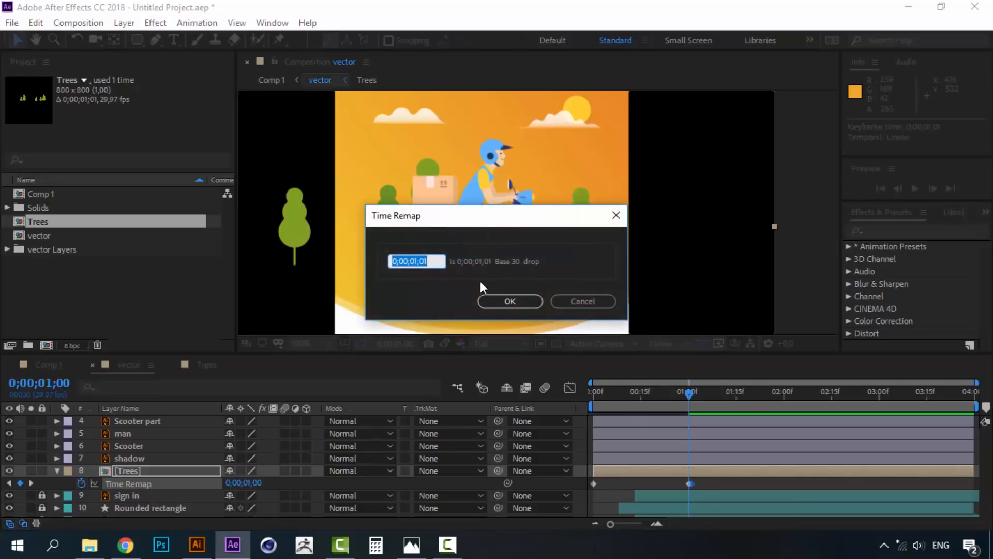
text(0)
click(488, 301)
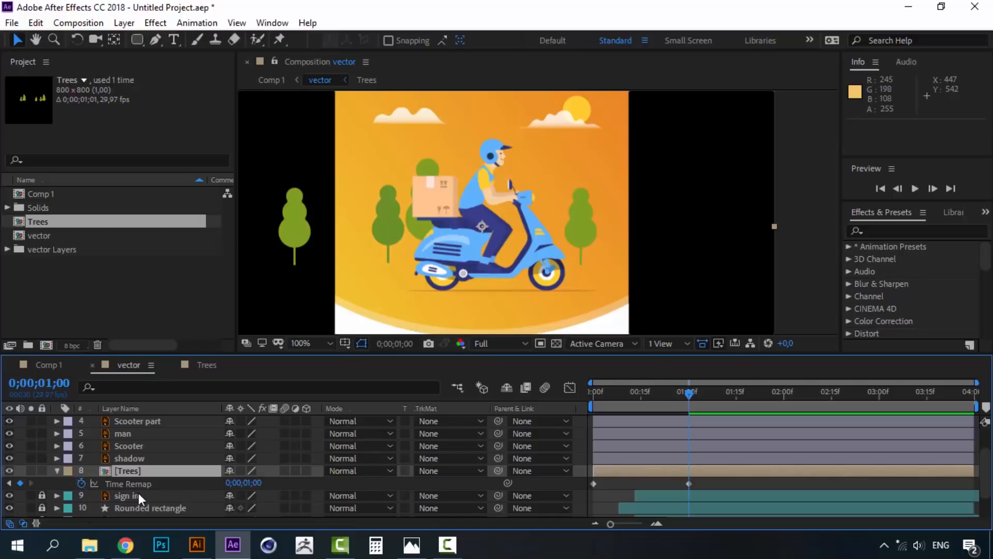
Apply the expression loopOut(type = "cycle", numKeyframes = 0) to the Trees layer's Time Remap, and return to 0;00;00;00.
alt+click(82, 483)
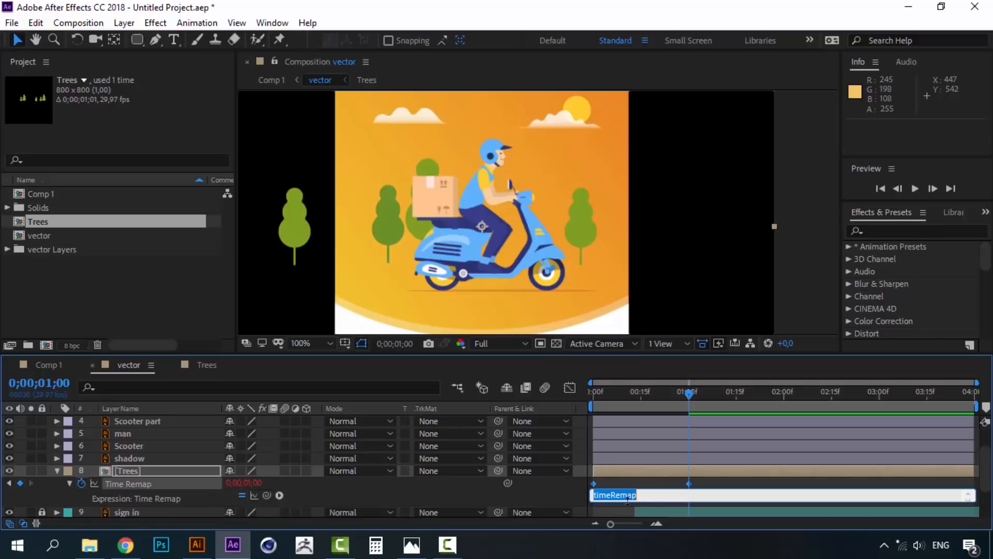
click(281, 495)
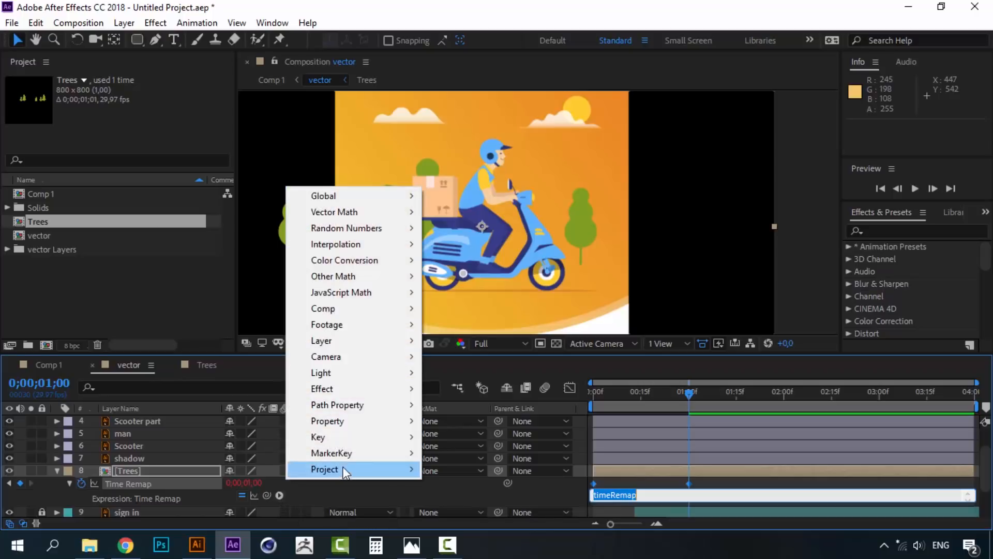
mouse_move(384, 428)
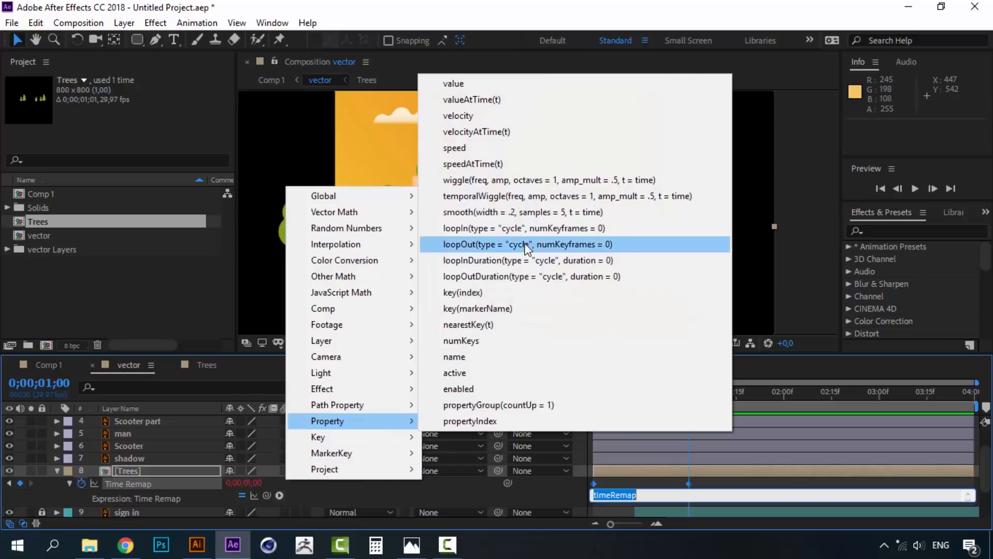
click(491, 243)
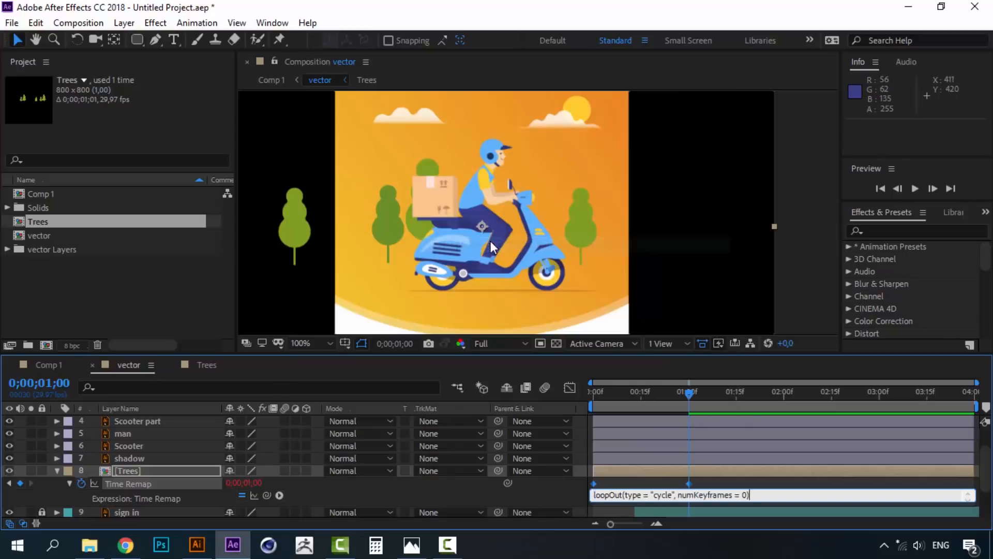
click(699, 472)
drag(689, 389, 581, 392)
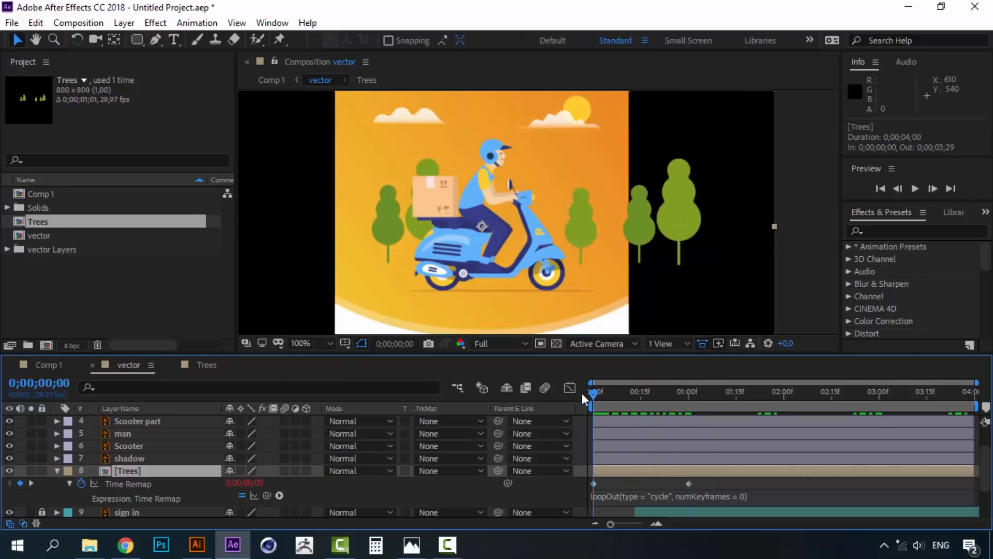
Preview the looping tree animation from the start and collapse the Trees layer's properties.
key(space)
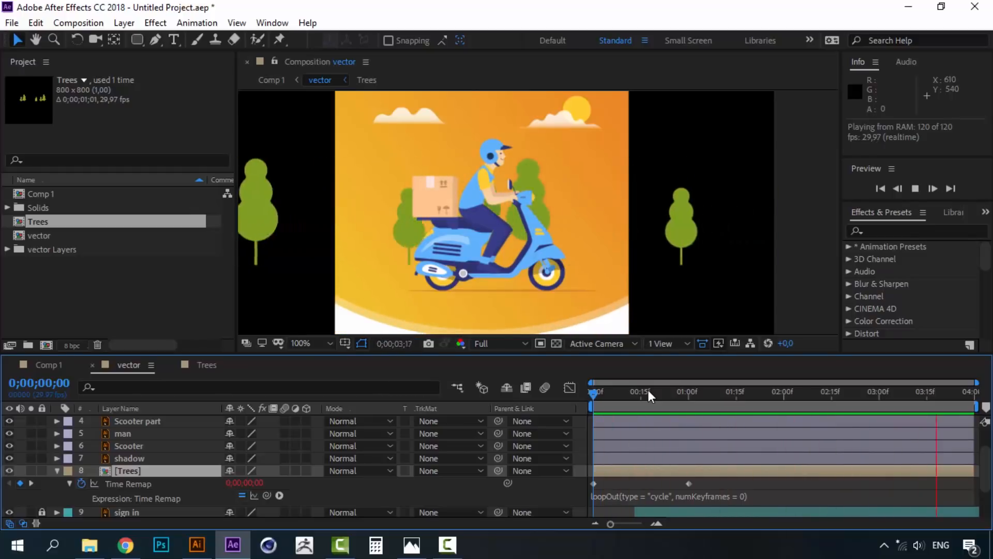
drag(648, 389, 584, 390)
key(space)
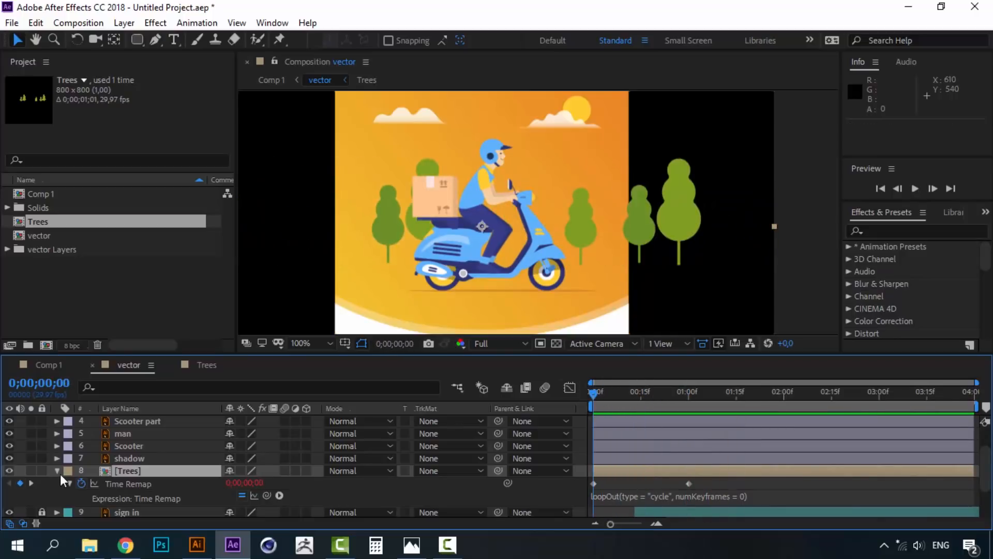
click(57, 471)
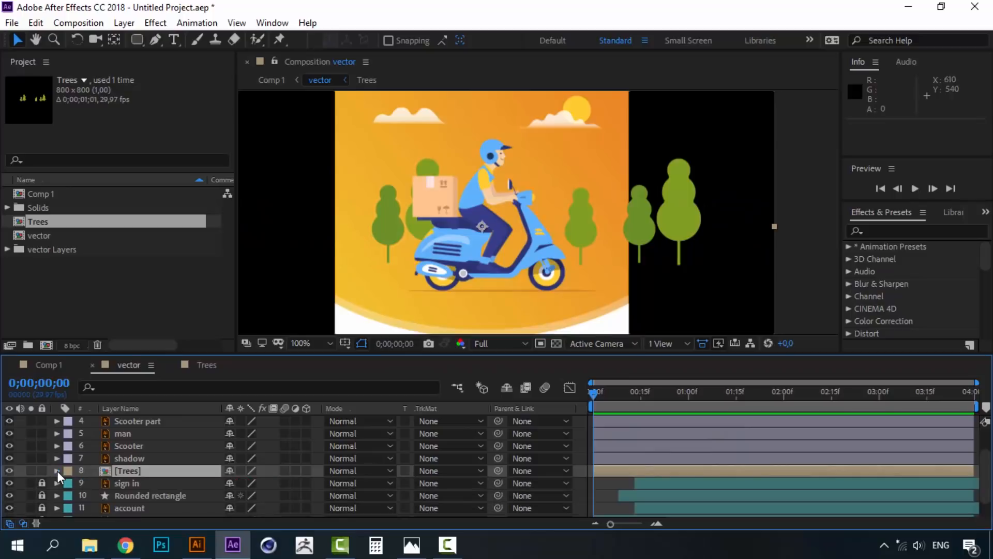
Make the Mask layer visible and move it directly above the Trees layer in the stacking order.
scroll(130, 467, up, 2)
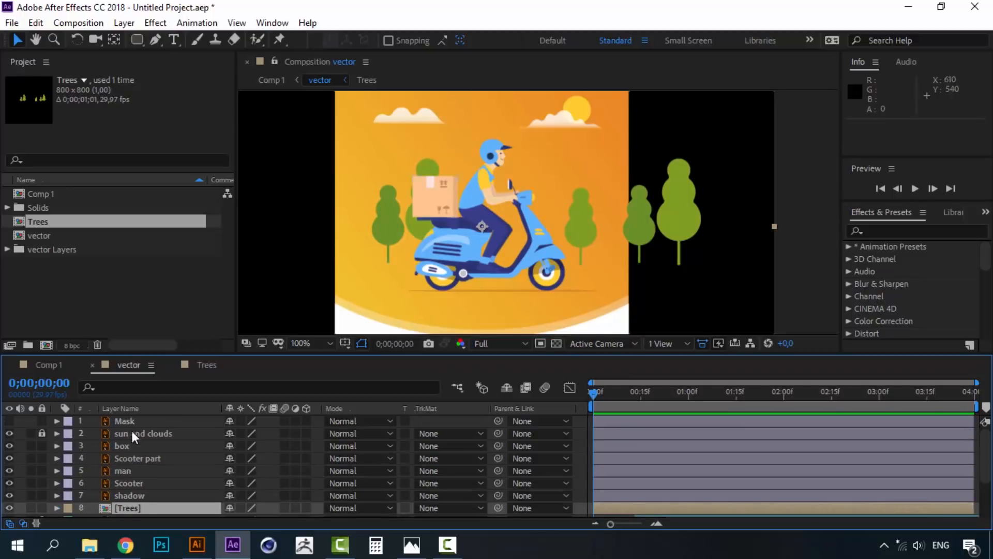
click(95, 421)
click(10, 421)
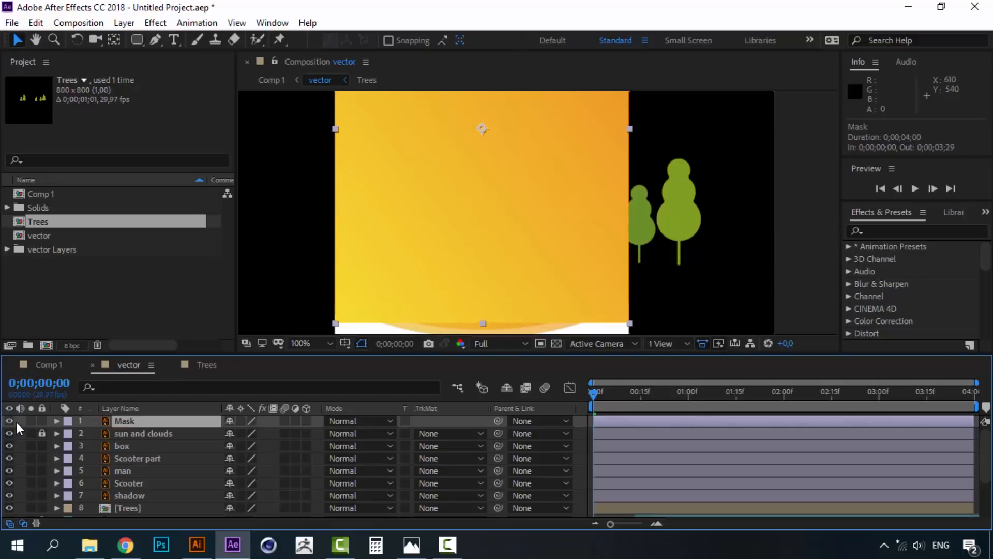
key(comma)
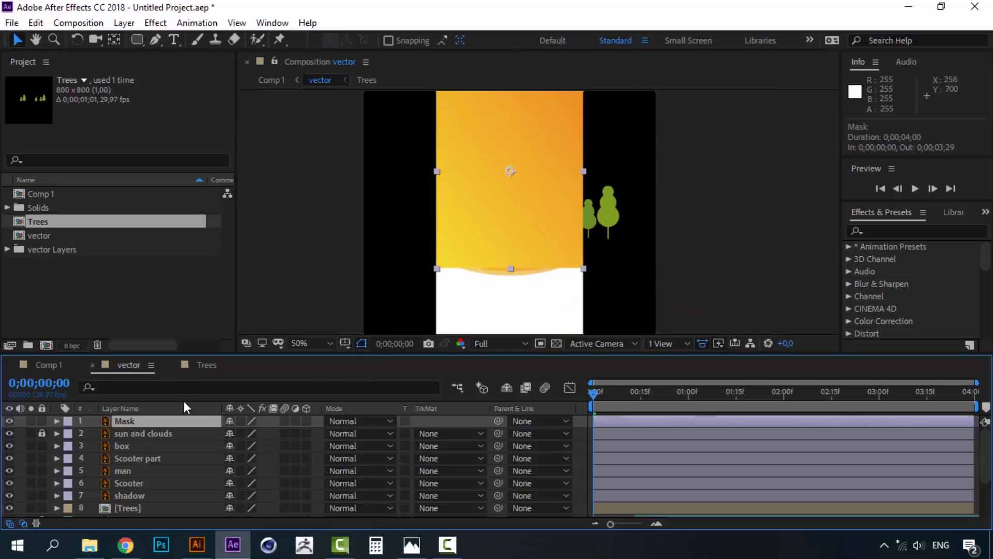
key(space)
mouse_move(557, 197)
mouse_down()
mouse_move(561, 274)
mouse_move(560, 206)
mouse_up()
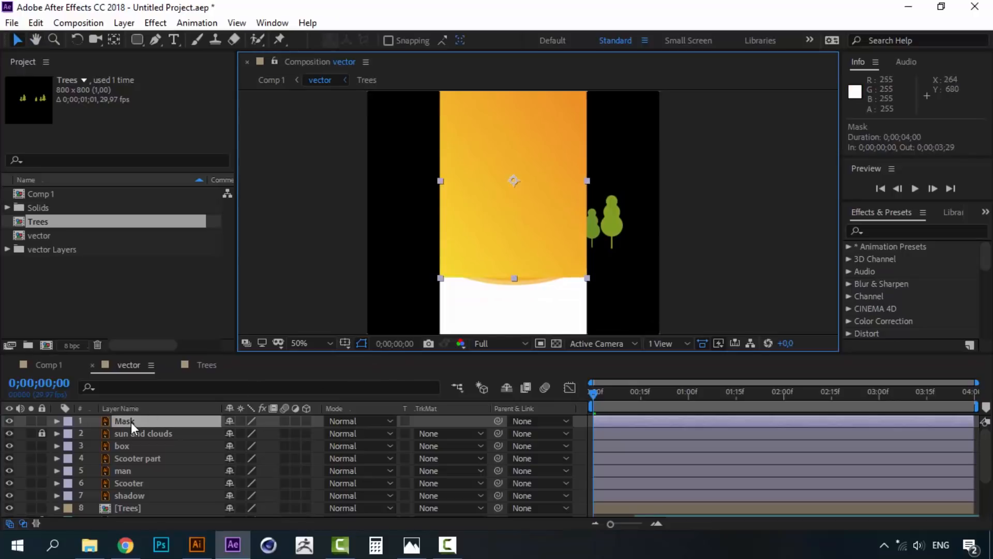
drag(128, 421, 117, 502)
scroll(118, 502, down, 1)
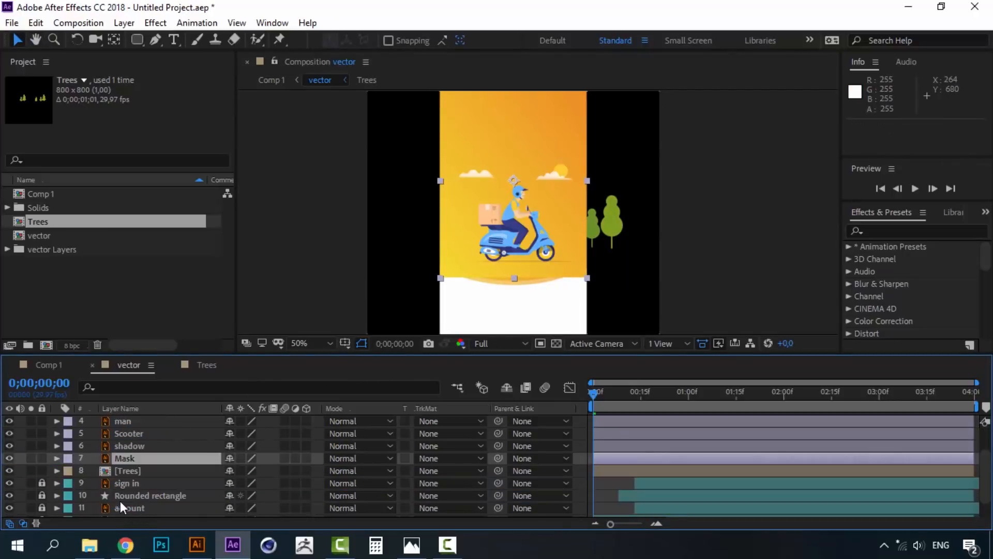
Set the Trees layer's track matte to Alpha Matte "Mask".
click(132, 459)
click(132, 467)
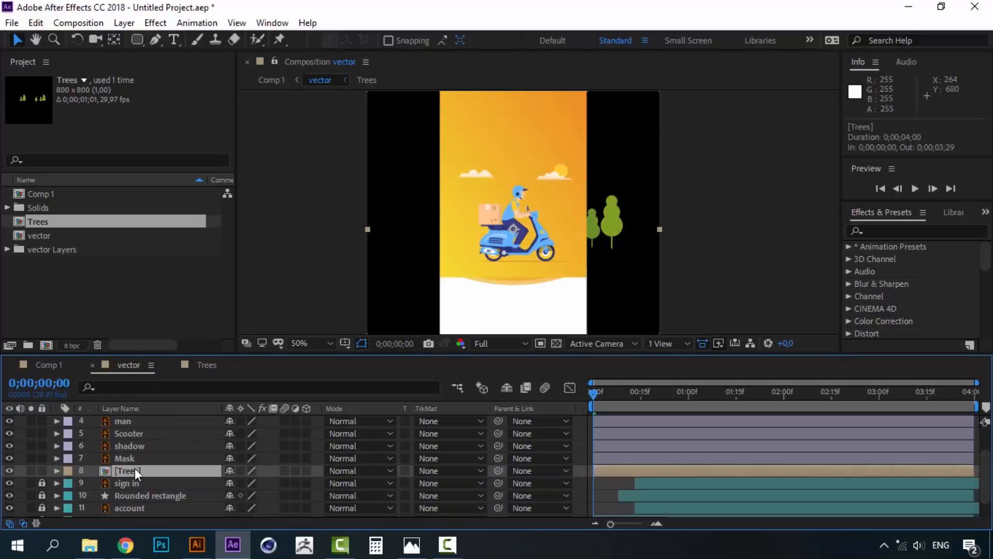
click(433, 470)
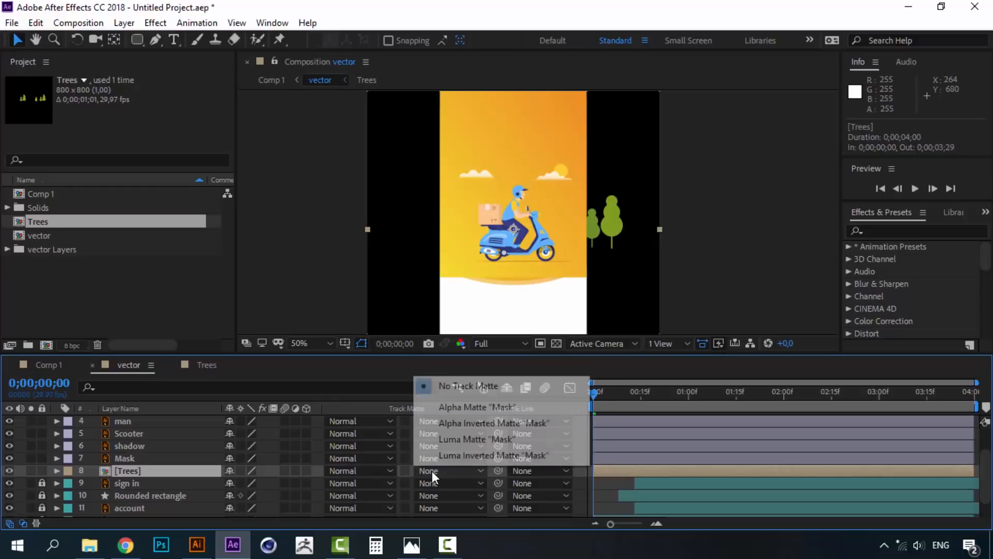
click(483, 423)
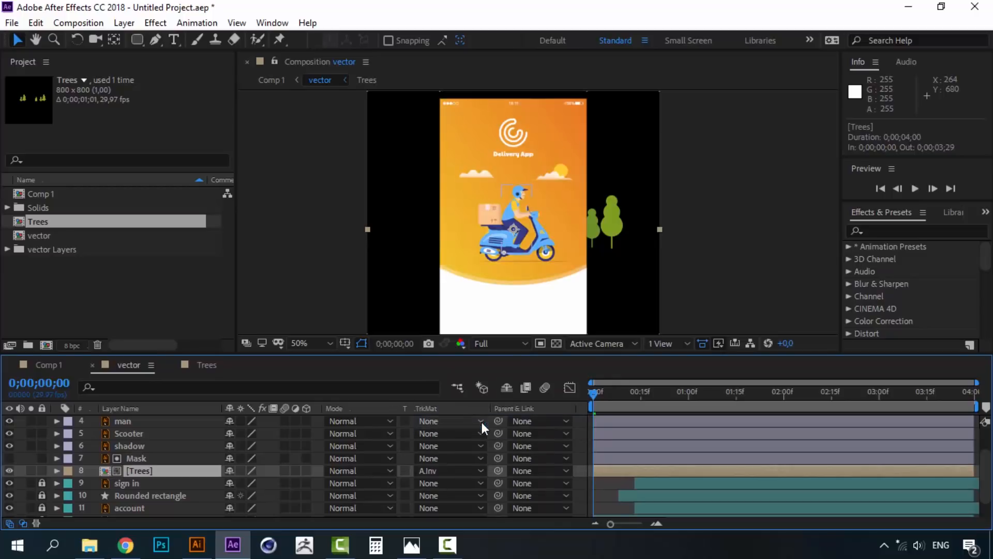
click(430, 468)
click(472, 407)
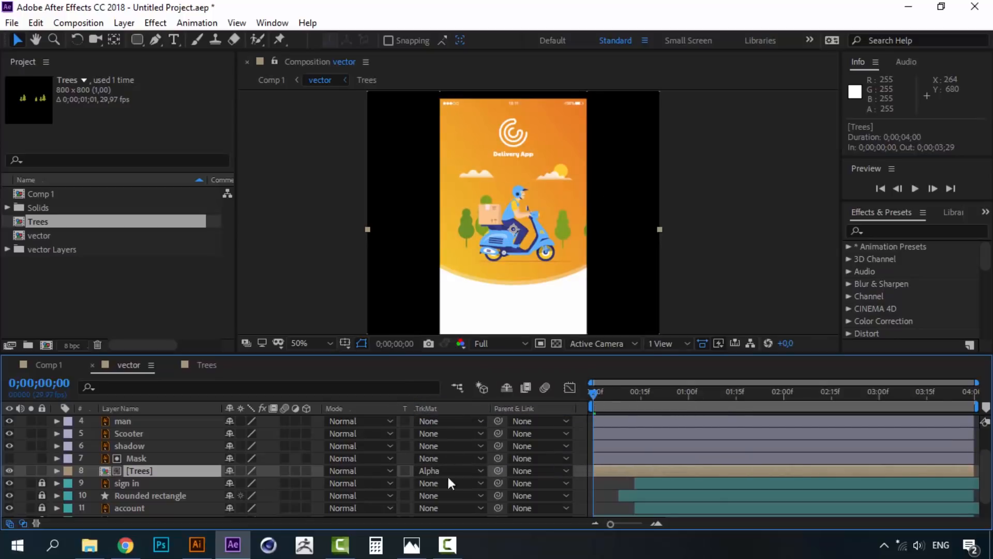
Preview the masked trees, view the reference App-animation.gif in Photos, and return to After Effects.
key(space)
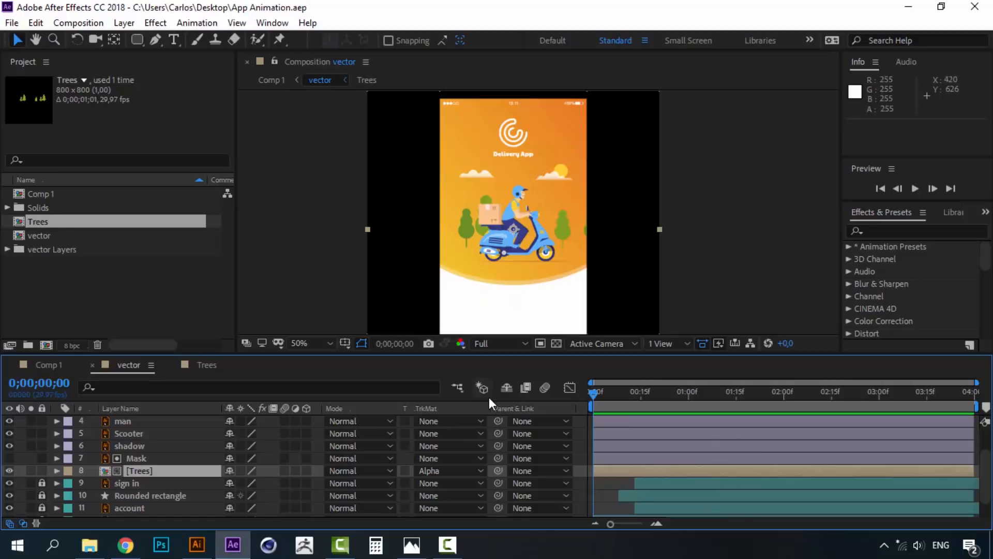
click(412, 545)
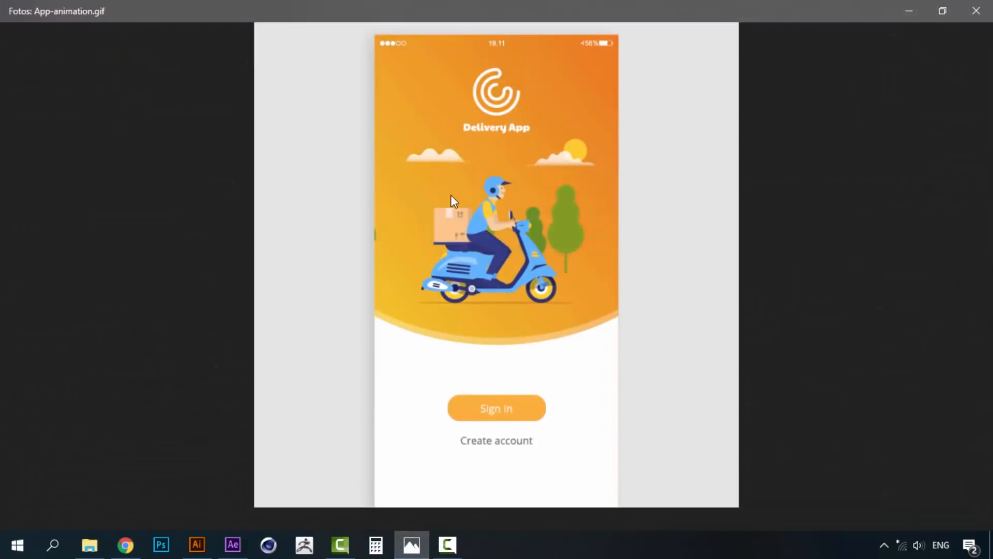
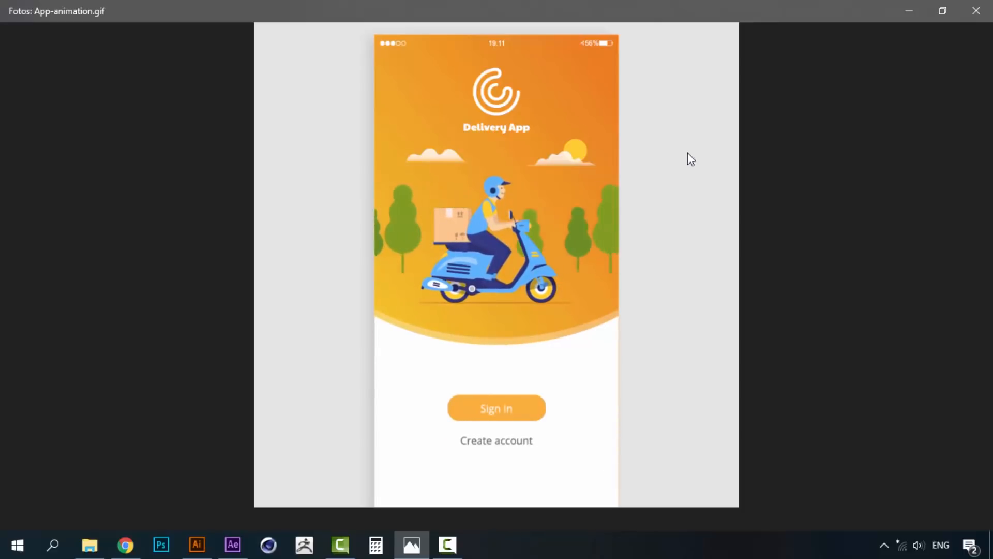
click(911, 6)
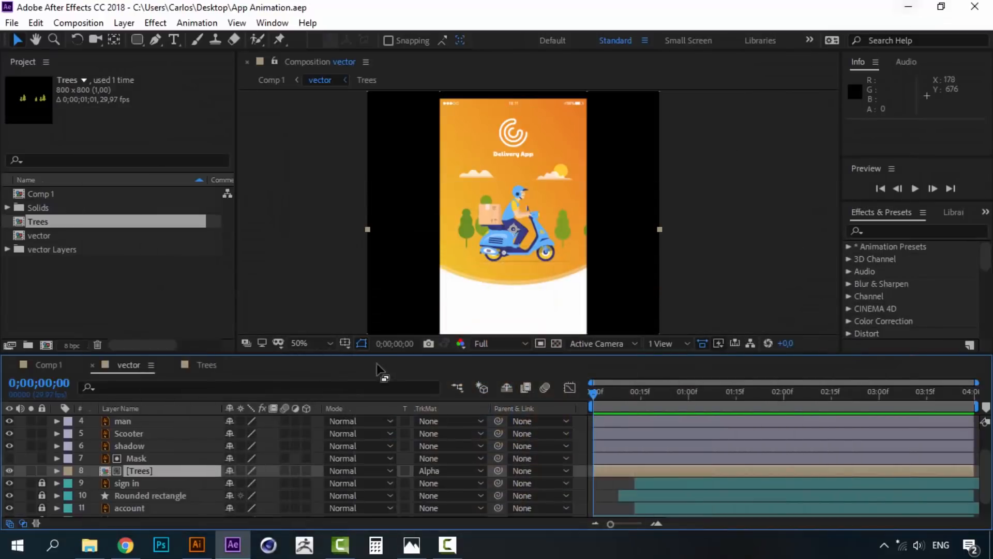
Nudge the man layer 4 pixels left on the scooter, to position 405,9, 372,6.
click(132, 446)
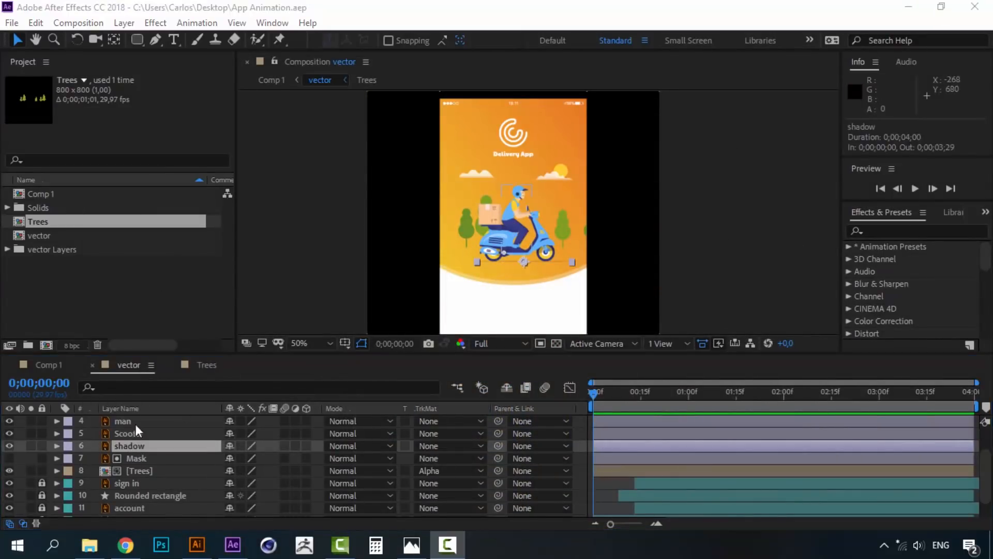
click(118, 425)
key(period)
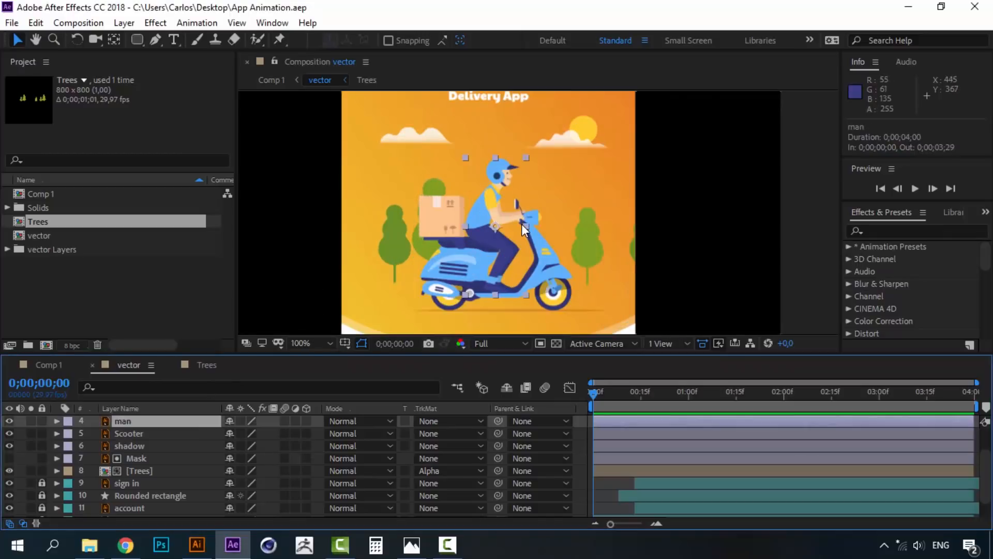
key(period)
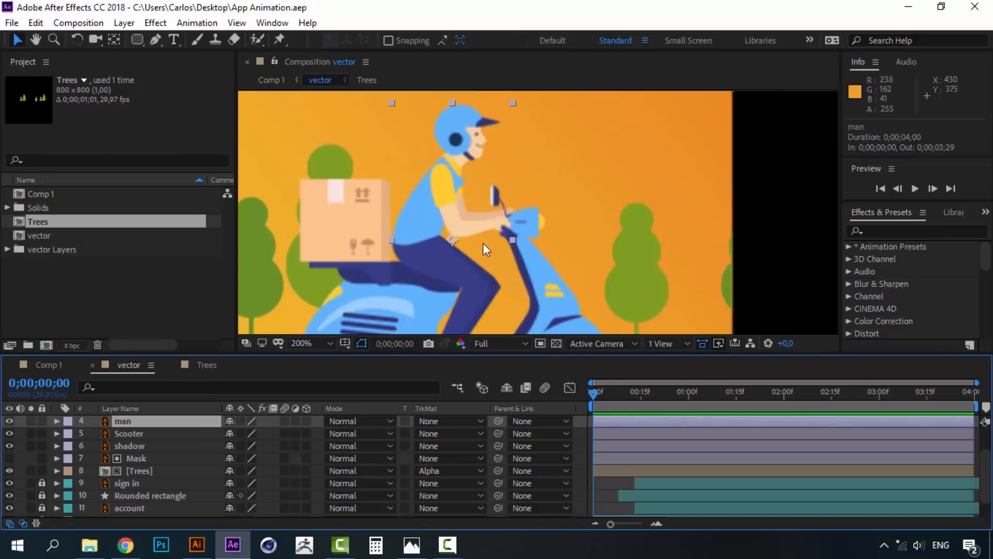
key(h)
drag(483, 243, 514, 194)
key(v)
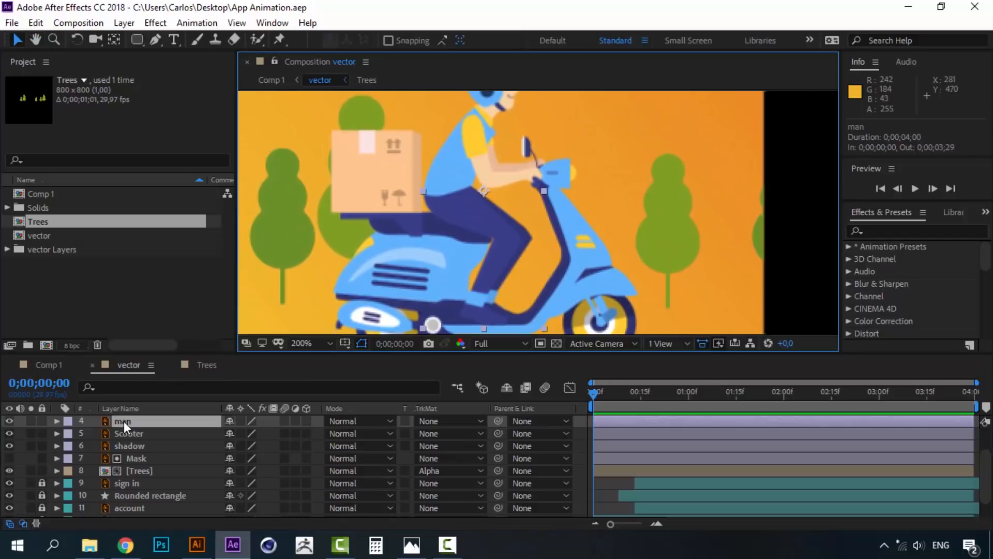
click(123, 421)
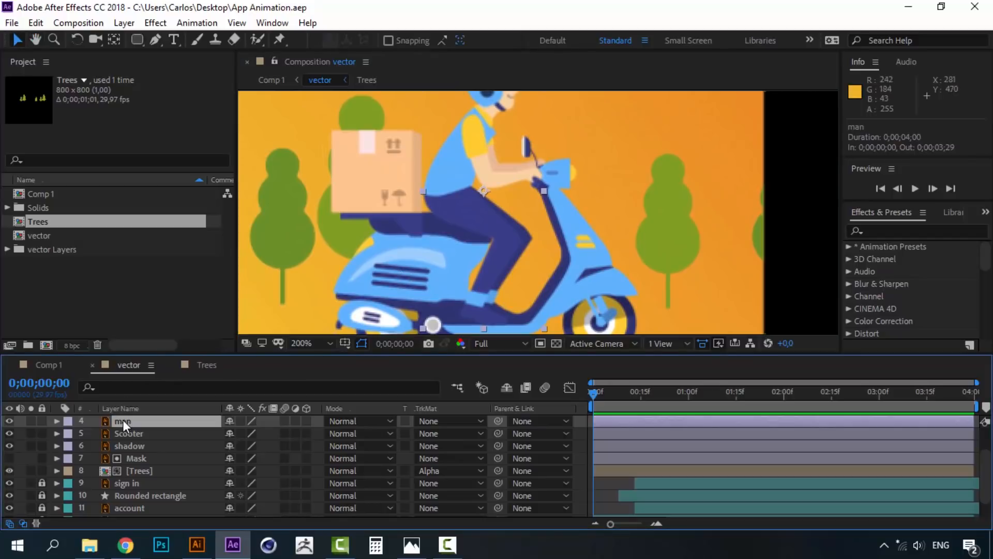
key(Left)
key(Left)
key(Left)
key(Left)
Add position keyframes to the man layer at frames 0, 10 and 20, all at 405,9, 372,6.
key(p)
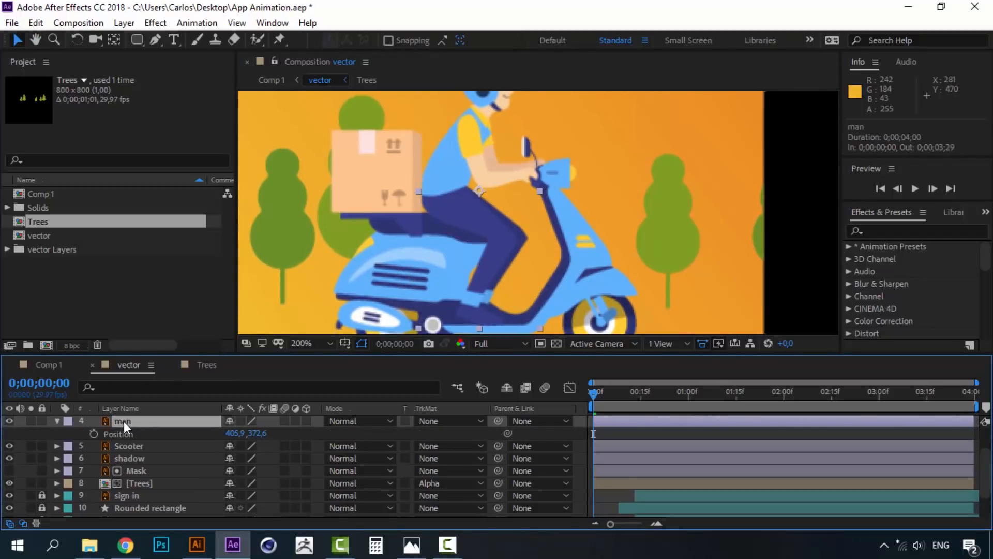
click(96, 434)
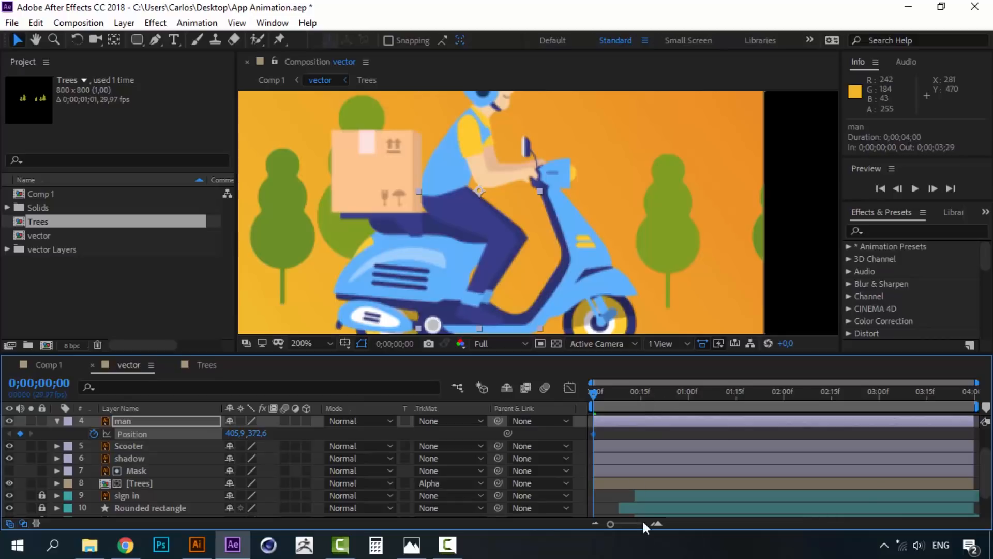
click(657, 523)
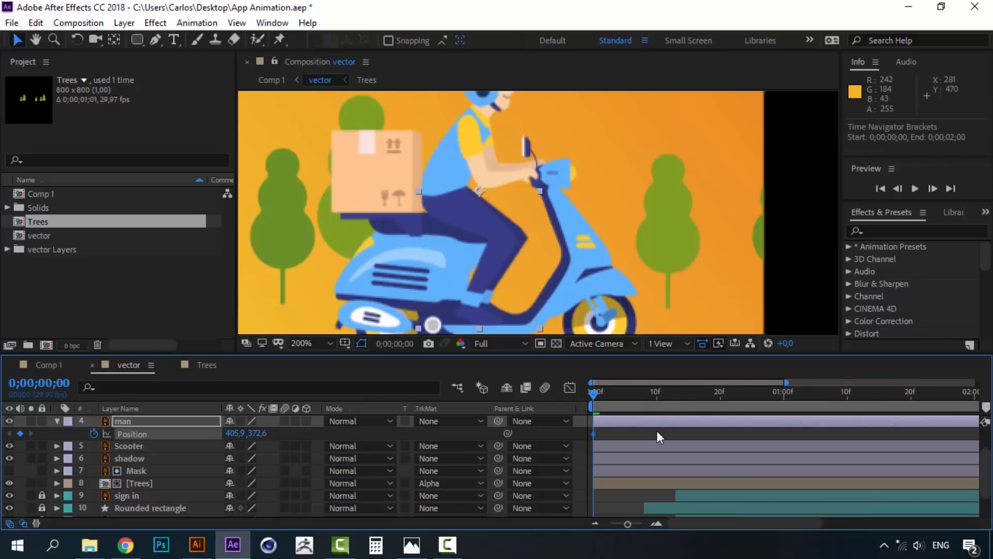
click(657, 394)
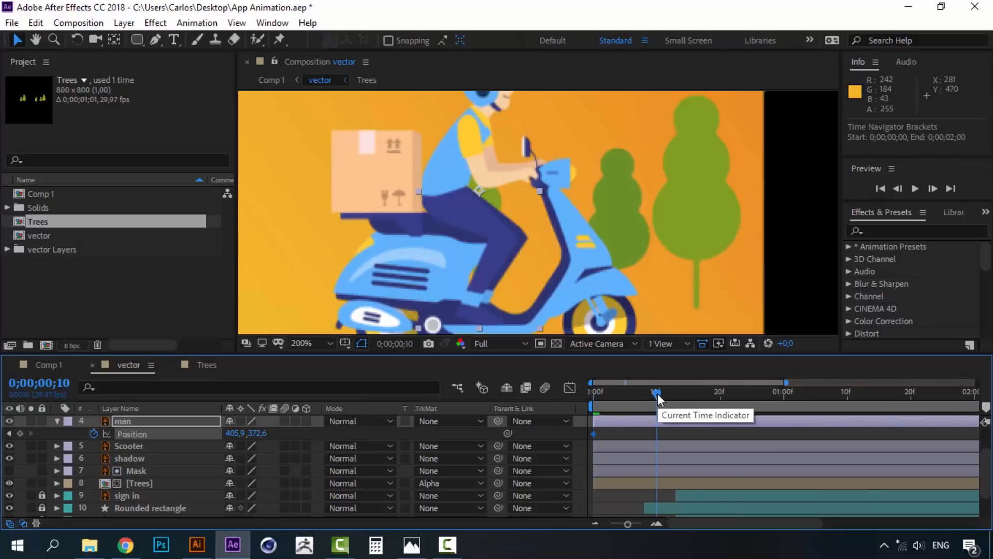
click(19, 434)
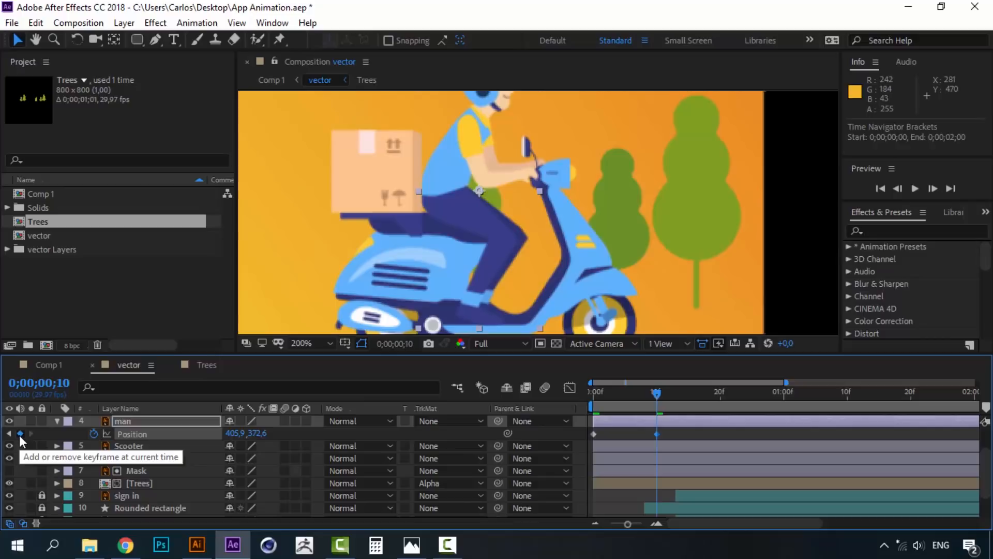
click(720, 393)
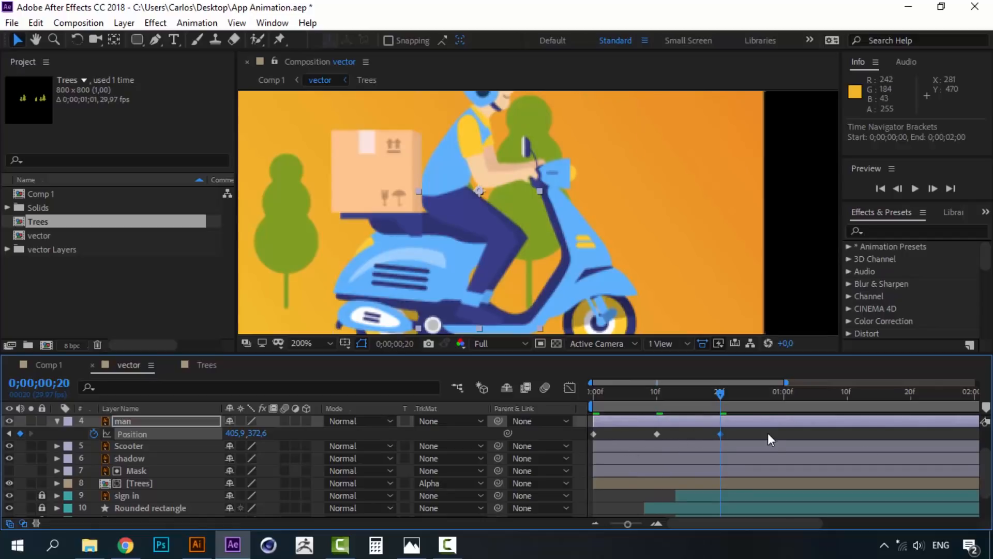
Raise the man layer 2 pixels at frame 10, to position 405,9, 370,6, and preview the motion.
click(657, 394)
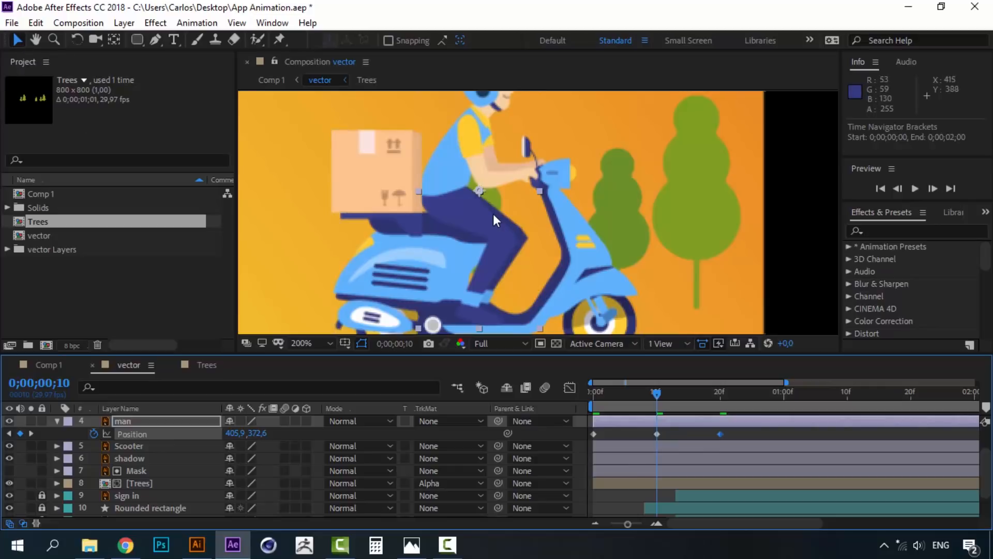
key(Up)
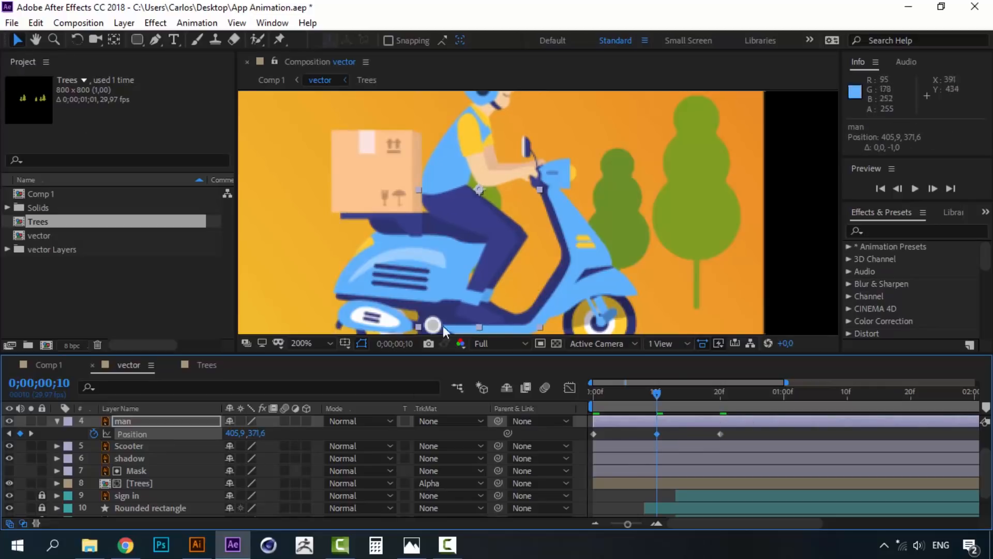
key(Up)
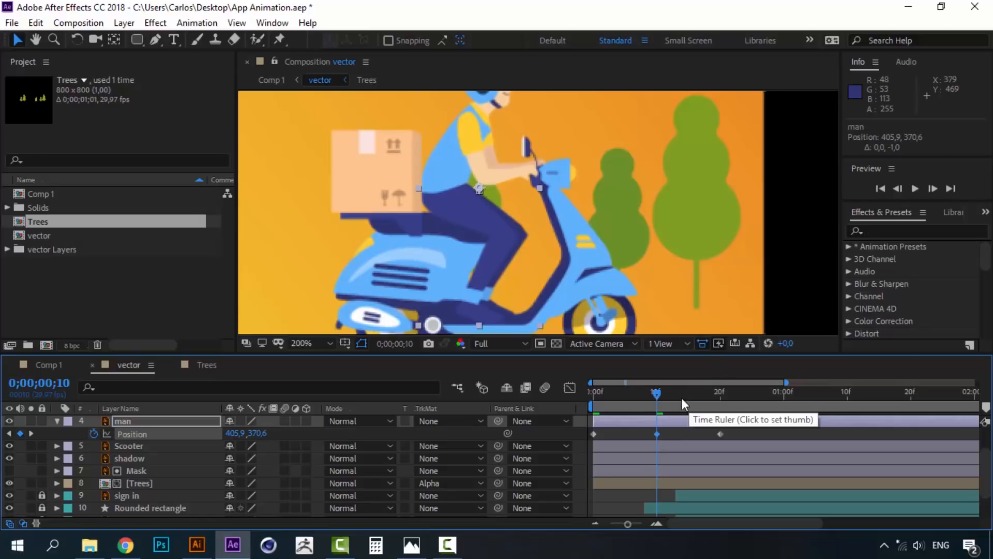
drag(656, 393, 592, 397)
key(space)
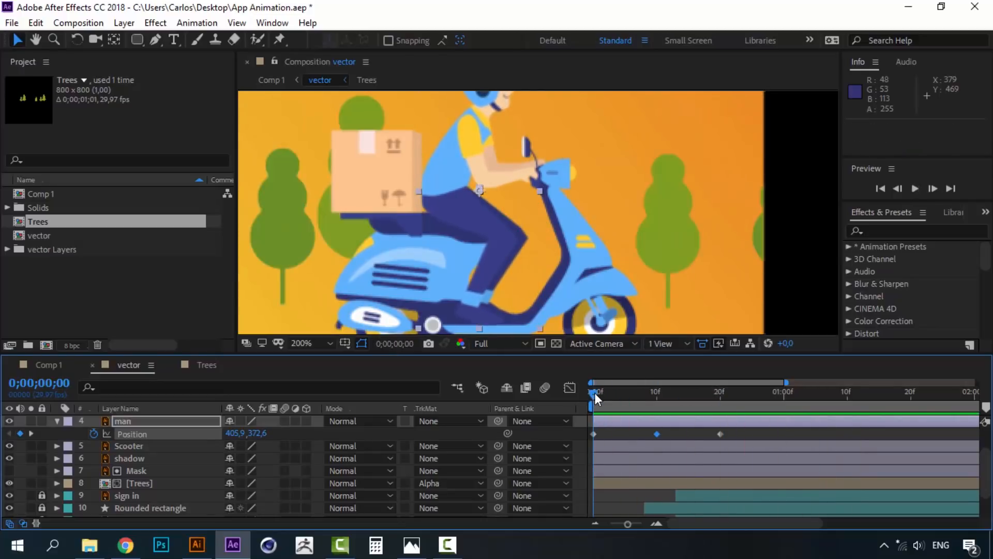
Lower the man's frame-10 keyframe by 1 pixel, to position 405,9, 371,6, and preview the motion.
mouse_move(595, 393)
mouse_down()
mouse_move(658, 392)
mouse_move(586, 395)
mouse_up()
key(Down)
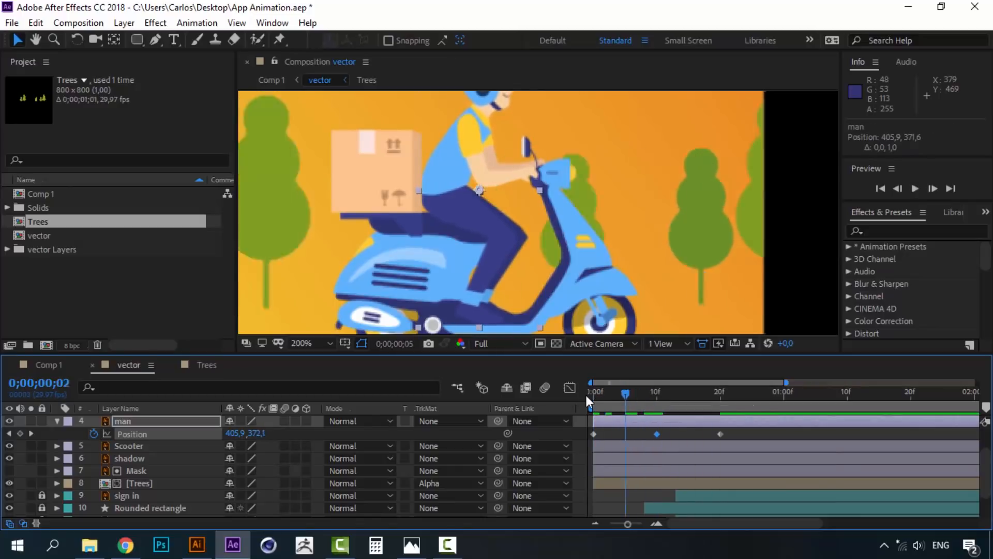
key(space)
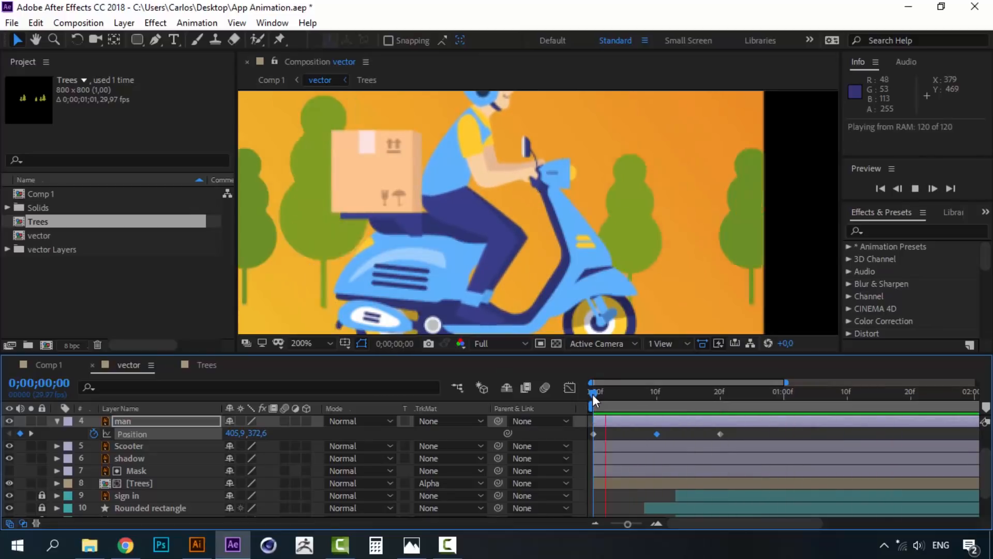
key(space)
Apply Easy Ease to the man's position keyframes at frames 10 and 20, and preview the motion.
click(656, 395)
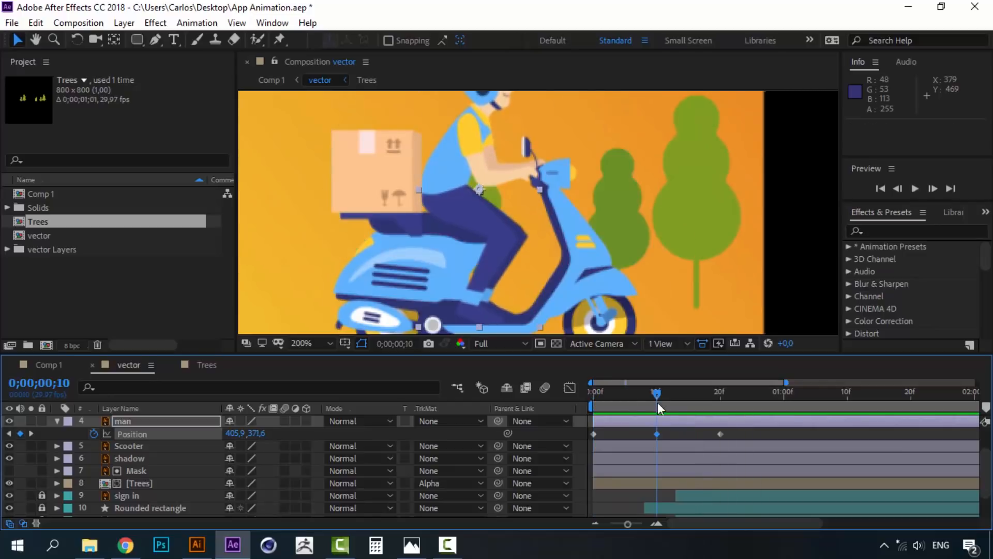
right_click(656, 434)
mouse_move(760, 422)
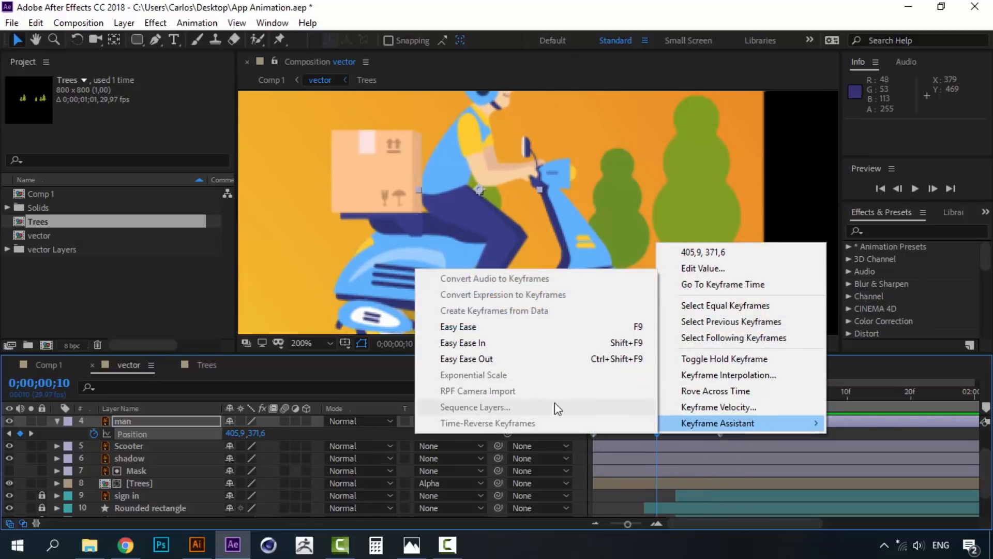
click(523, 336)
right_click(719, 434)
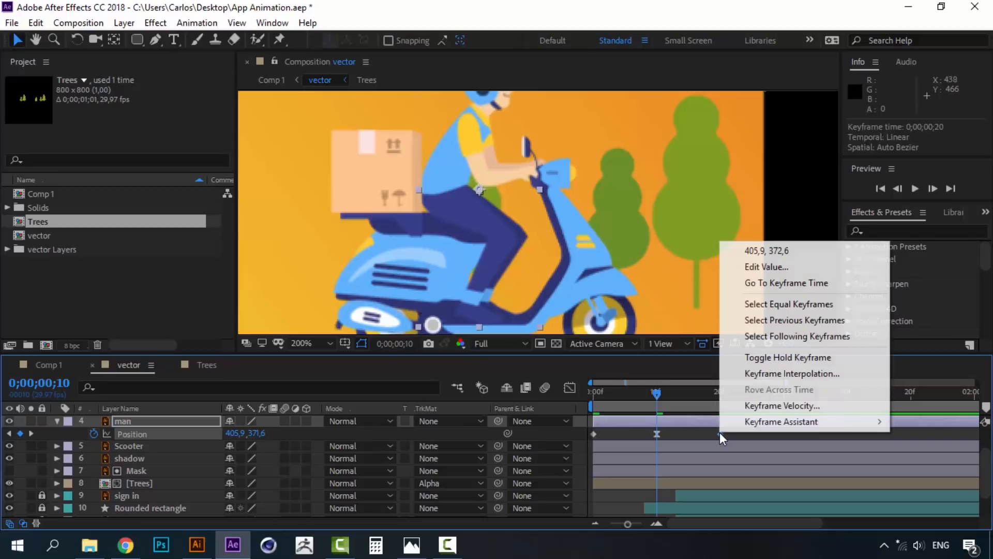
mouse_move(739, 423)
click(555, 351)
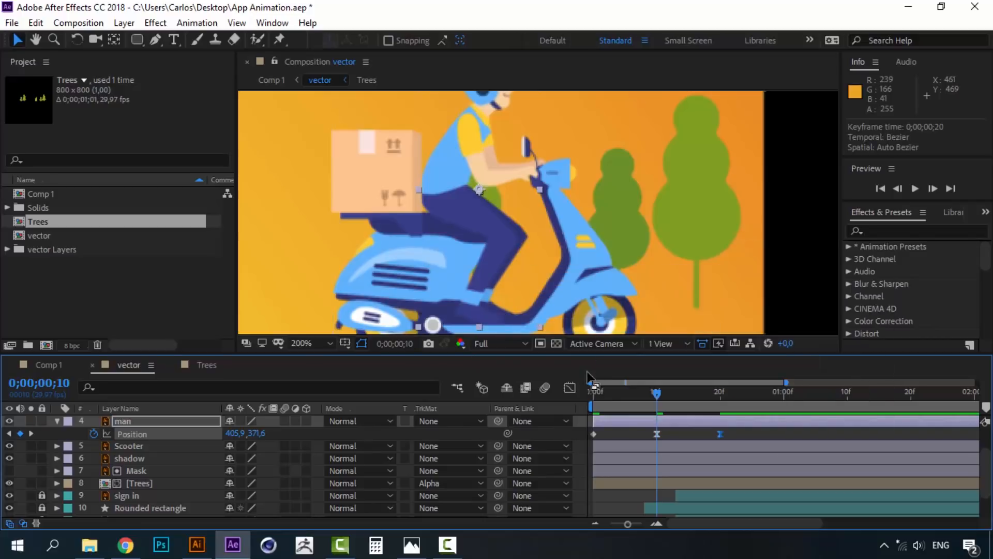
click(605, 394)
drag(602, 395, 596, 395)
key(space)
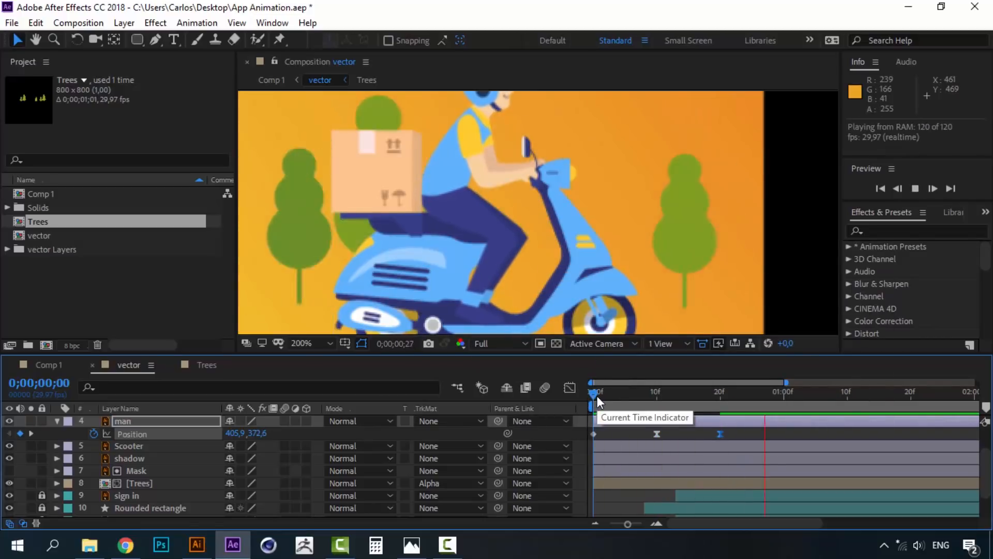
key(space)
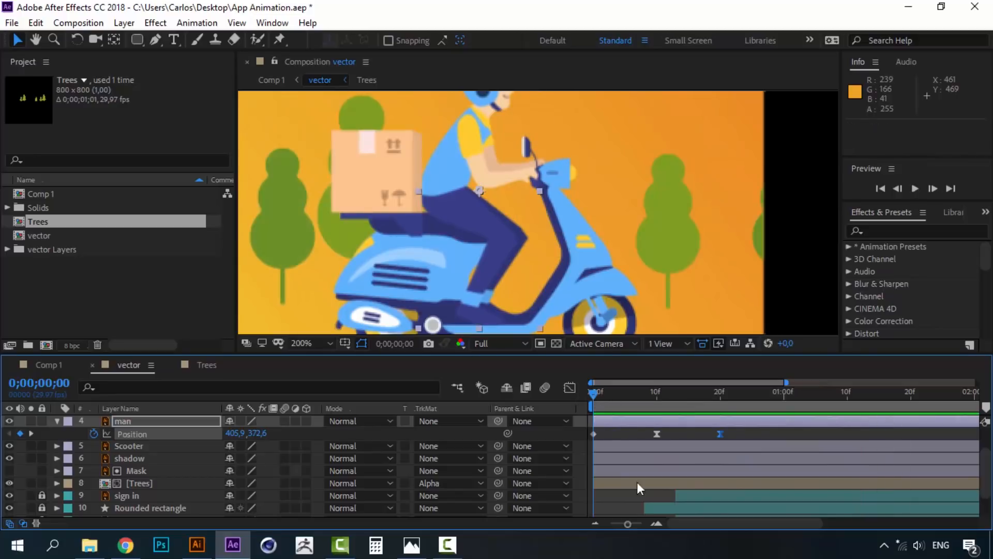
Try to repeat the man's bounce by copying all three position keyframes to 0;00;01;00, and undo the paste.
click(595, 524)
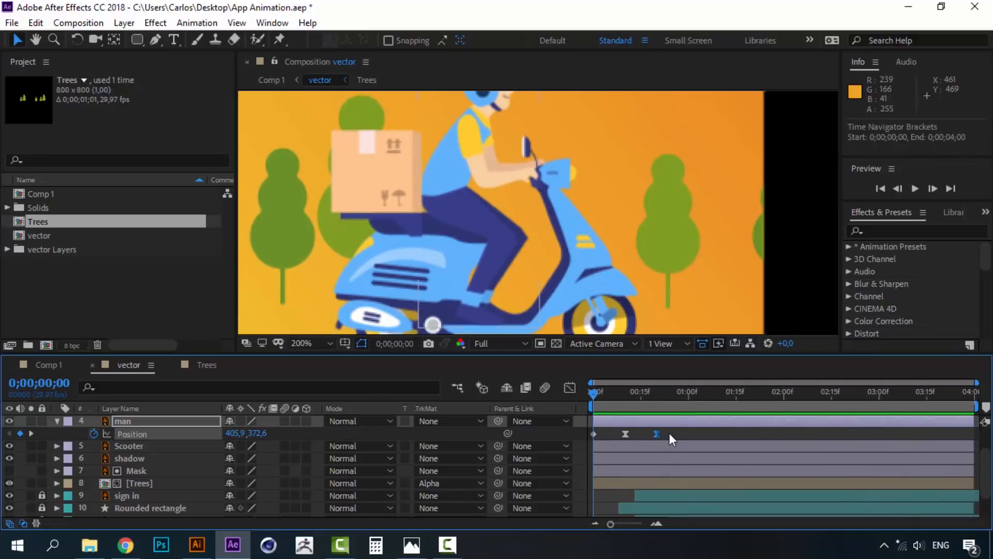
click(669, 433)
drag(654, 431, 588, 436)
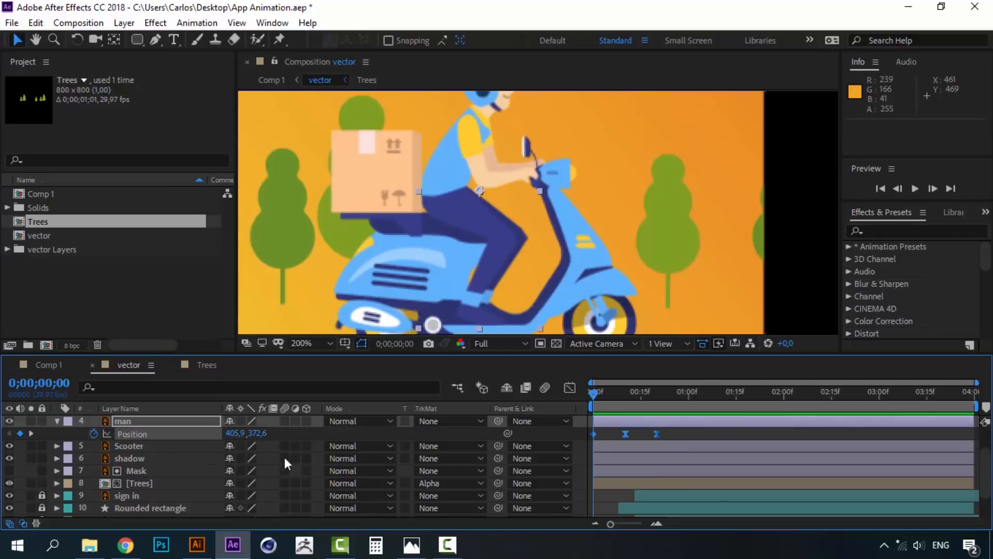
click(668, 433)
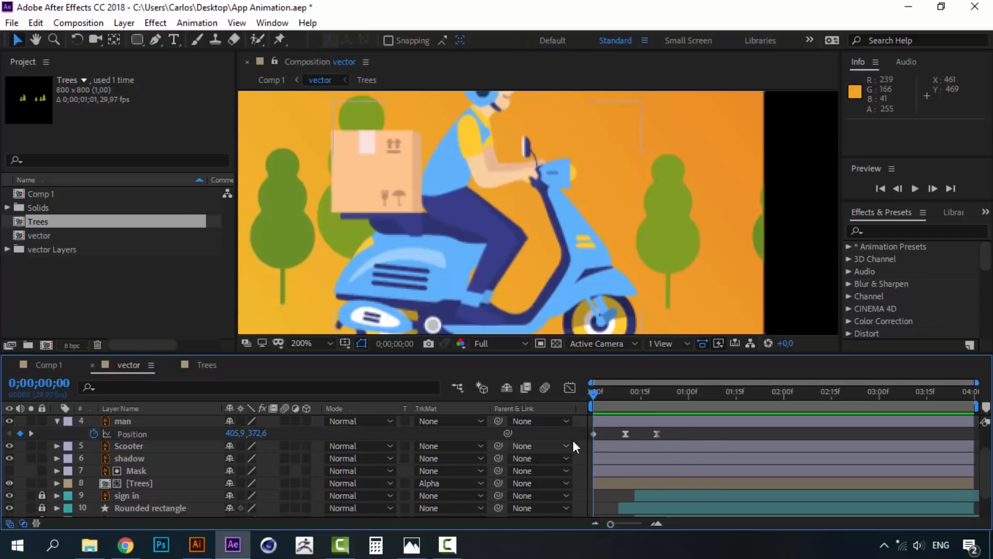
drag(670, 433, 572, 435)
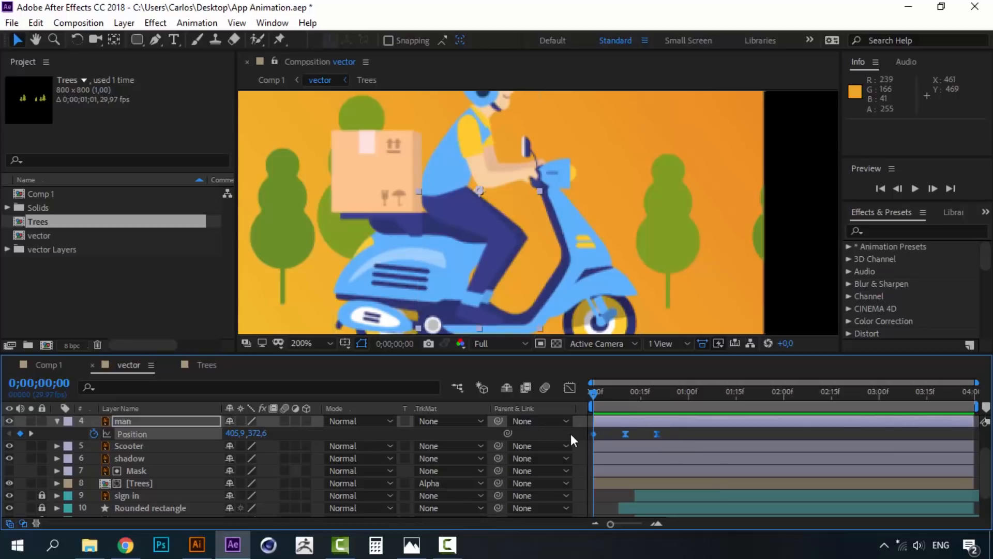
key(ctrl+c)
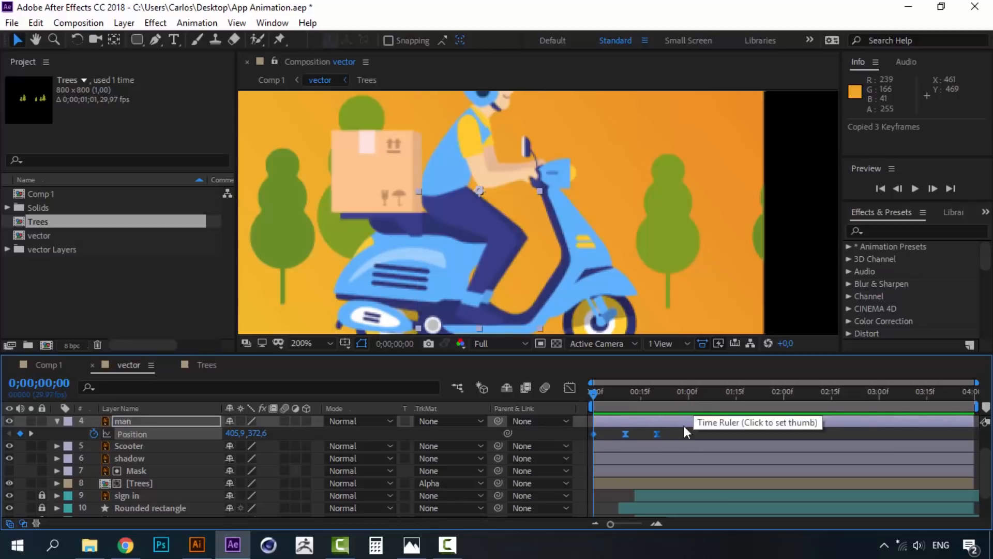
click(658, 523)
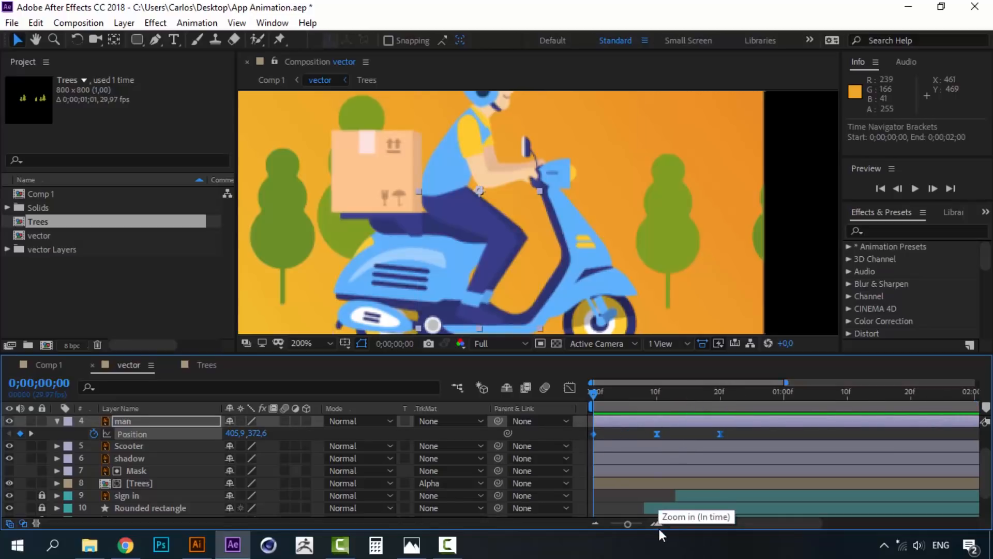
click(785, 395)
key(ctrl+v)
drag(740, 523, 789, 522)
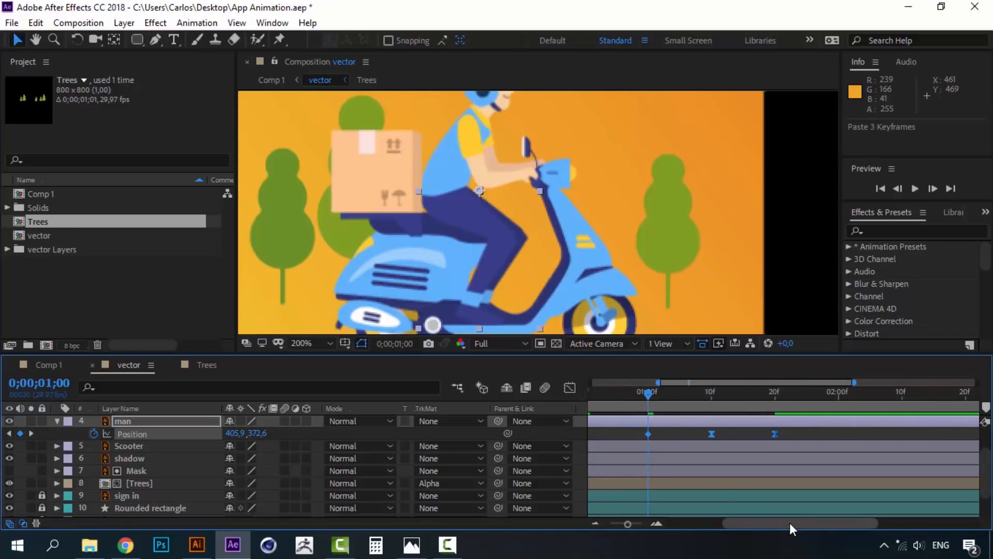
key(ctrl+z)
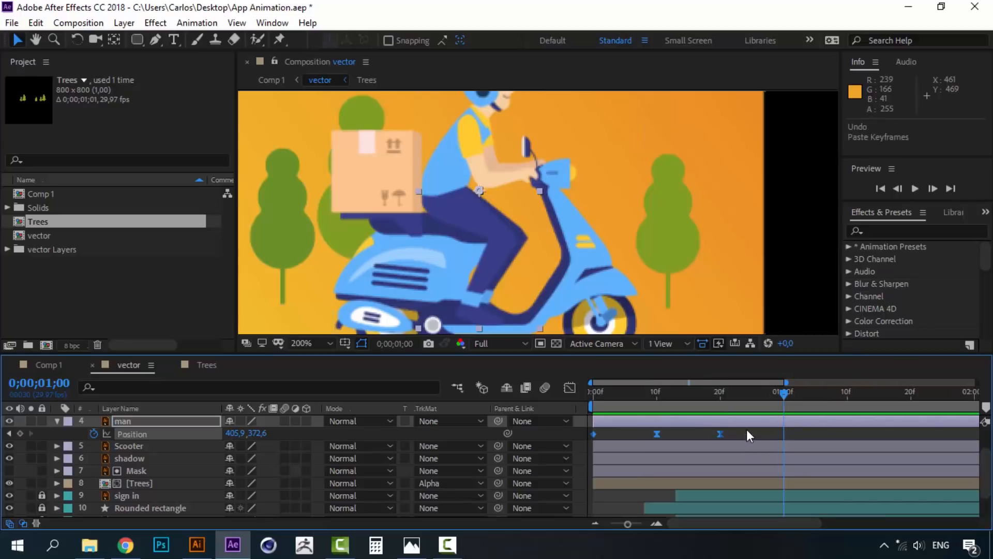
Copy only the man's position keyframes at frames 10 and 20 and paste them at 0;00;01;00.
drag(738, 432, 651, 439)
key(ctrl+c)
key(ctrl+v)
drag(788, 522, 828, 517)
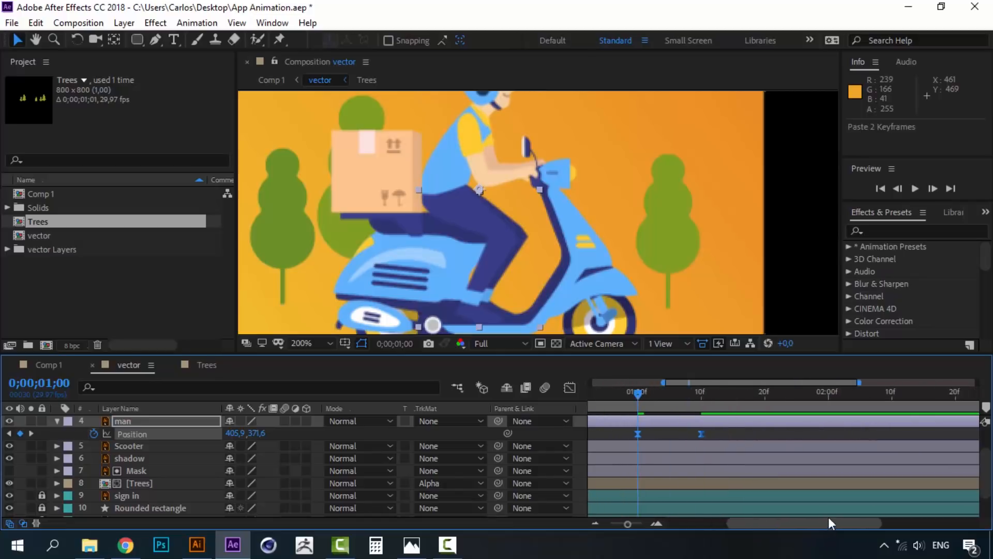
Paste the same keyframe pair at 0;00;01;20, 0;00;02;10, 0;00;03;00 and 0;00;03;20, and preview the repeated bounce.
click(765, 394)
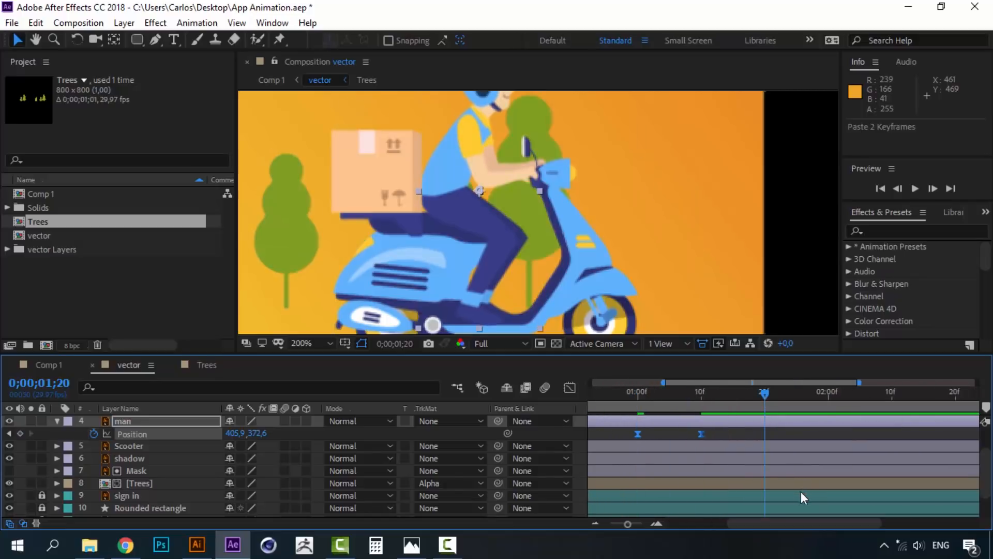
drag(787, 521, 859, 523)
click(678, 394)
key(ctrl+v)
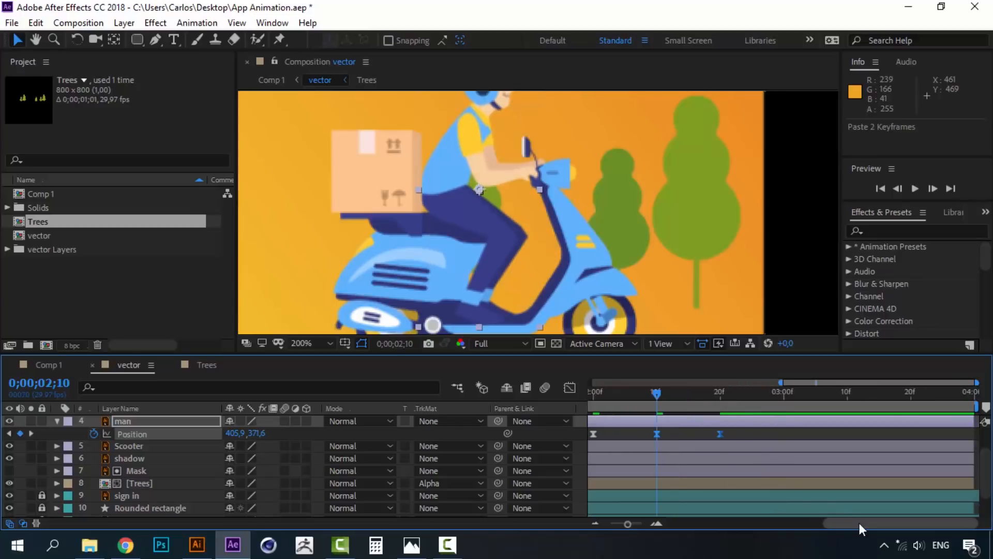
click(785, 394)
key(ctrl+v)
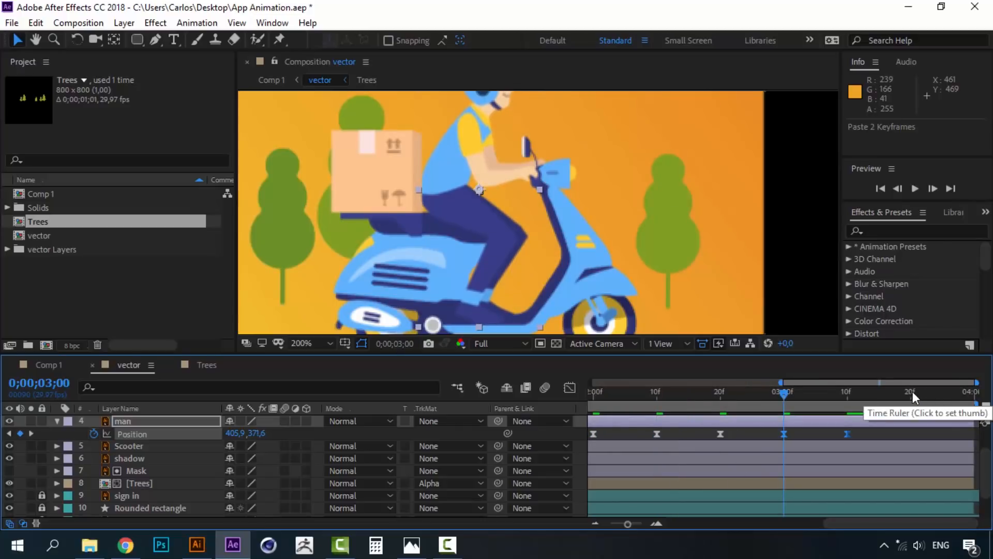
click(911, 392)
key(ctrl+v)
drag(901, 523, 714, 523)
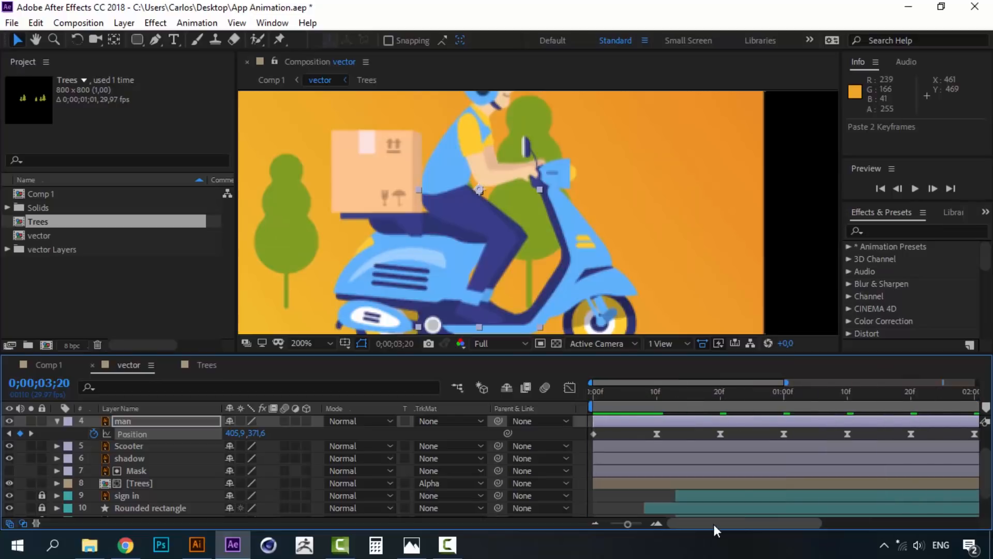
drag(606, 389, 583, 387)
key(space)
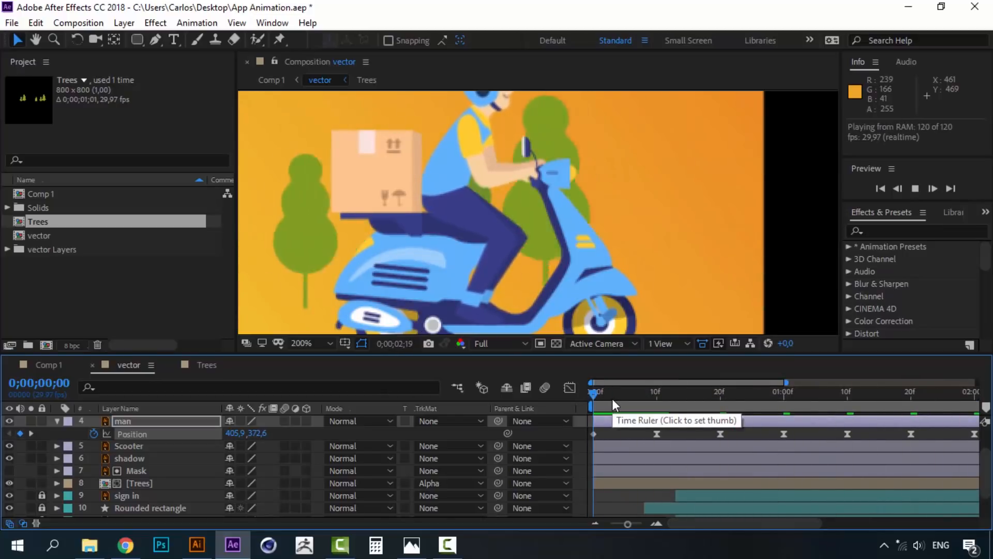
key(space)
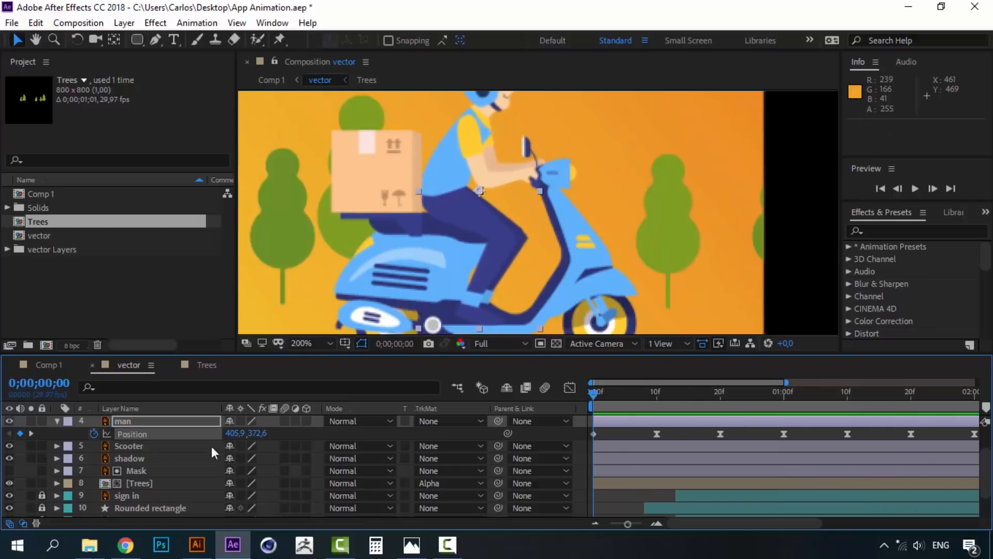
Reorder the layers so man sits directly above box, and collapse the man layer's properties.
scroll(142, 451, up, 2)
click(120, 450)
drag(119, 433, 117, 471)
click(120, 446)
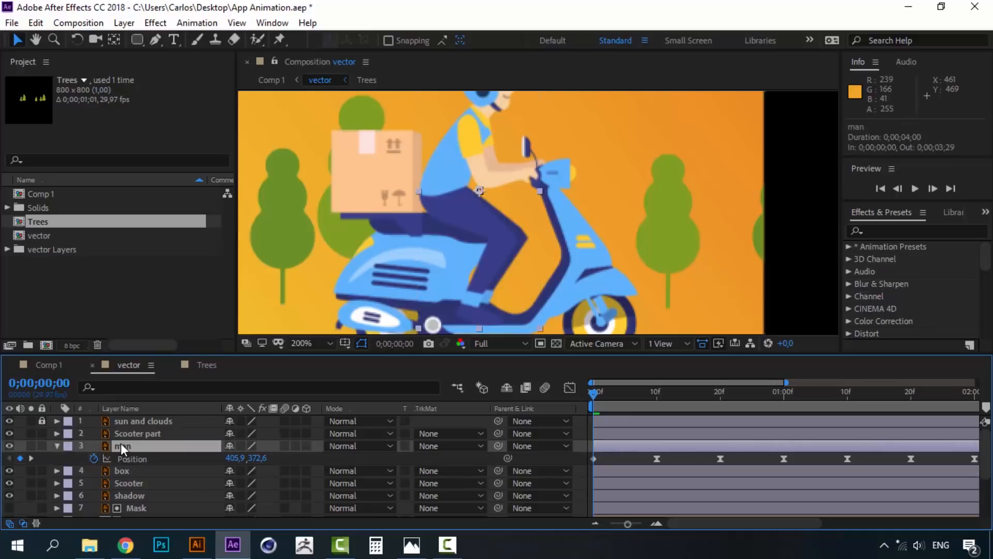
click(57, 447)
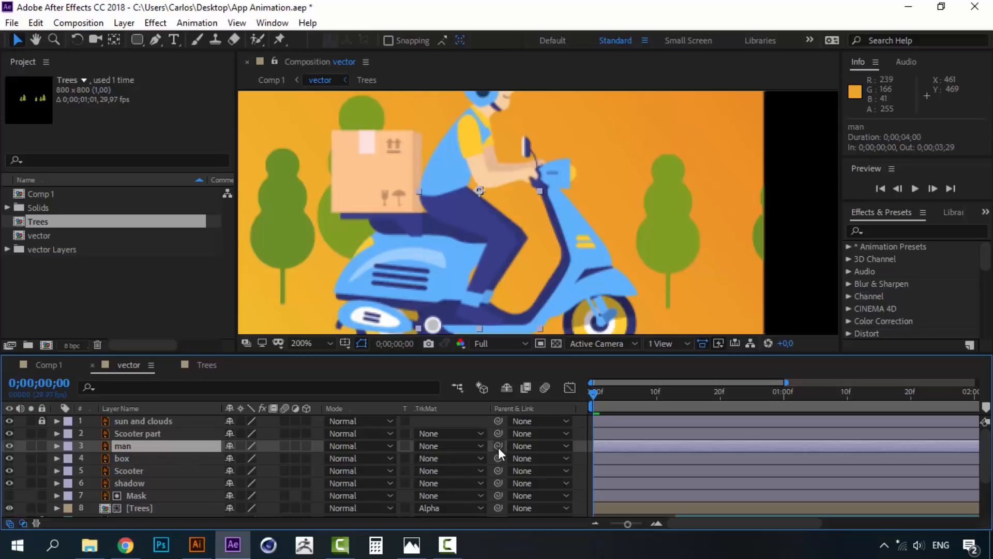
Parent the man layer to the Scooter layer, test the link by moving the scooter, and undo the test move.
drag(498, 444, 145, 470)
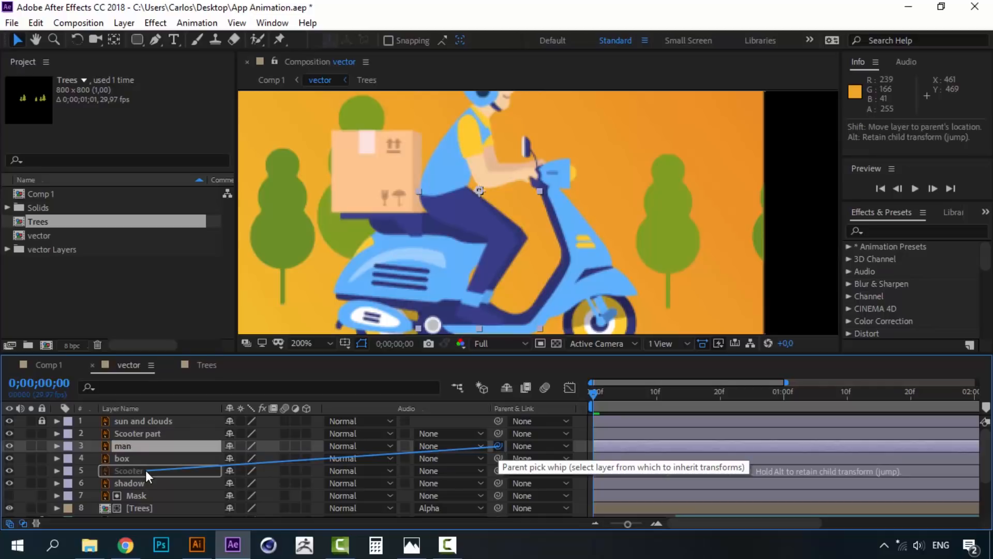
drag(145, 469, 145, 469)
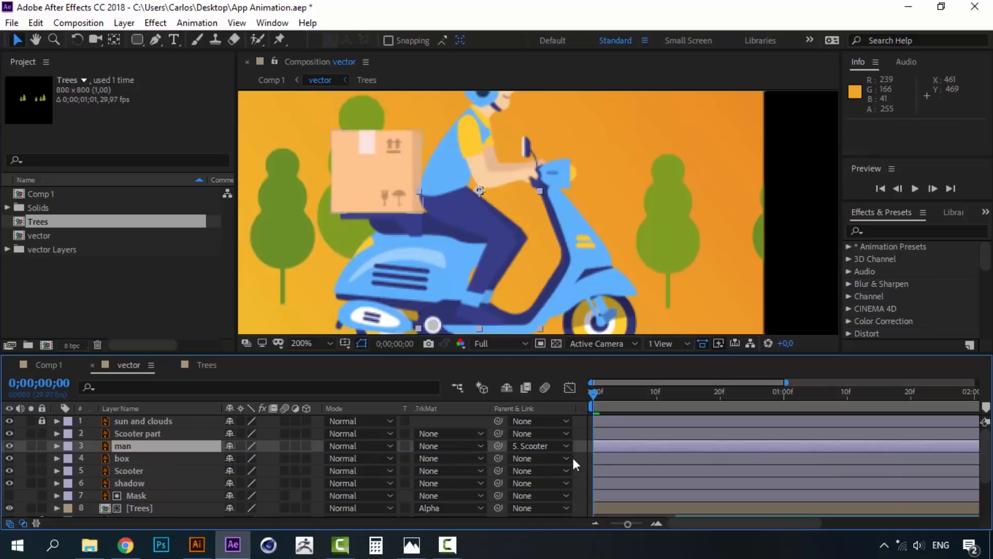
click(124, 470)
drag(578, 286, 658, 275)
key(ctrl+z)
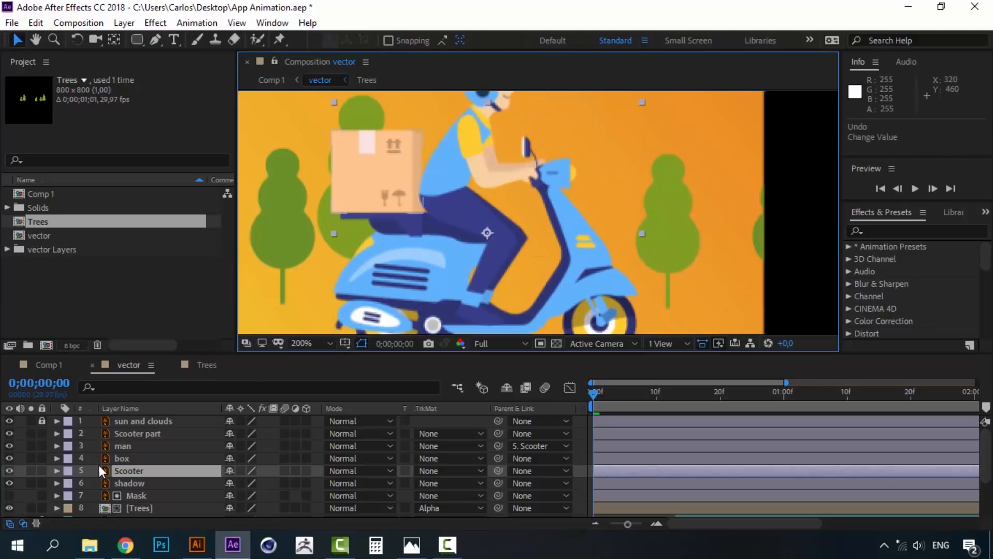
Parent the Scooter part layer to the Scooter layer, test by moving the man and scooter, undo the test moves and preview.
click(129, 434)
drag(498, 433, 125, 475)
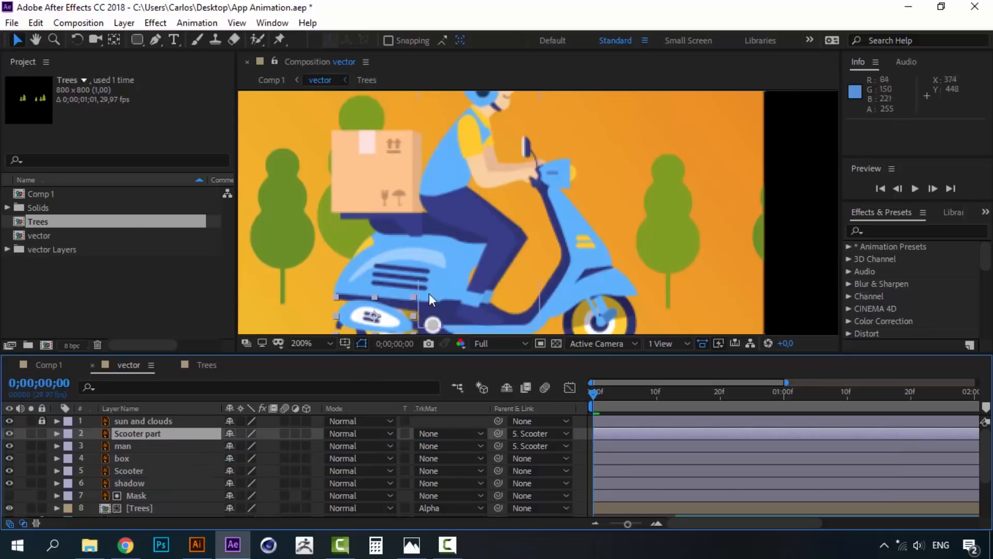
click(498, 234)
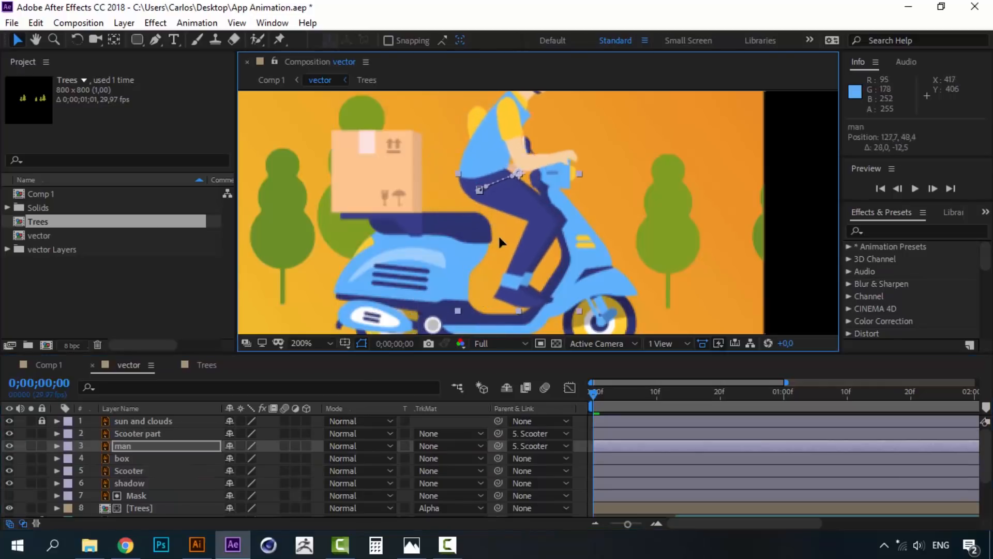
drag(597, 268, 640, 245)
key(ctrl+z)
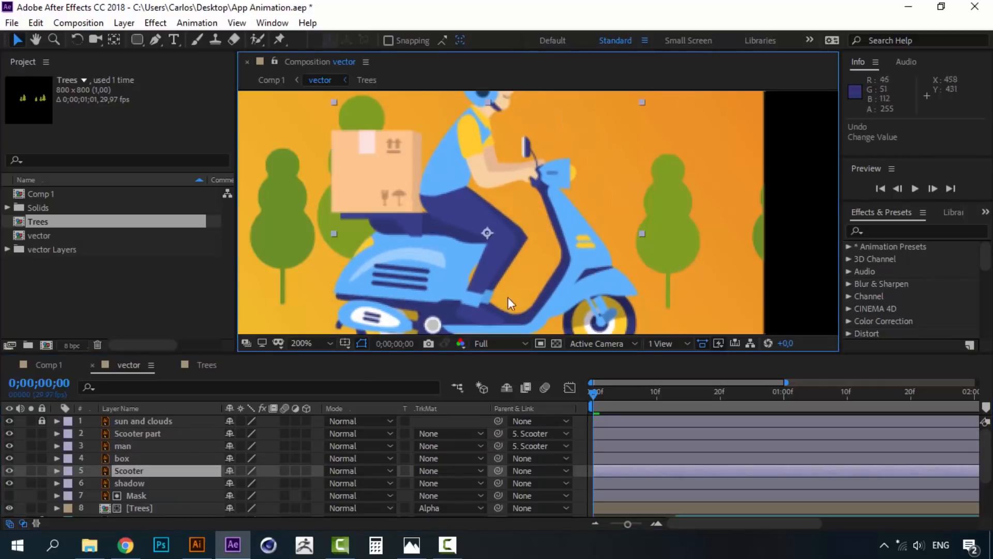
key(space)
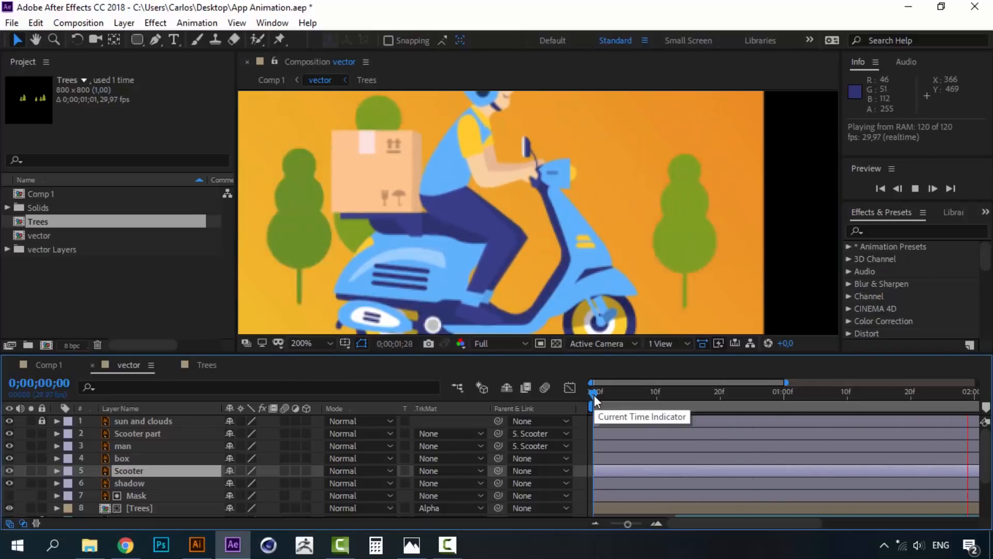
key(space)
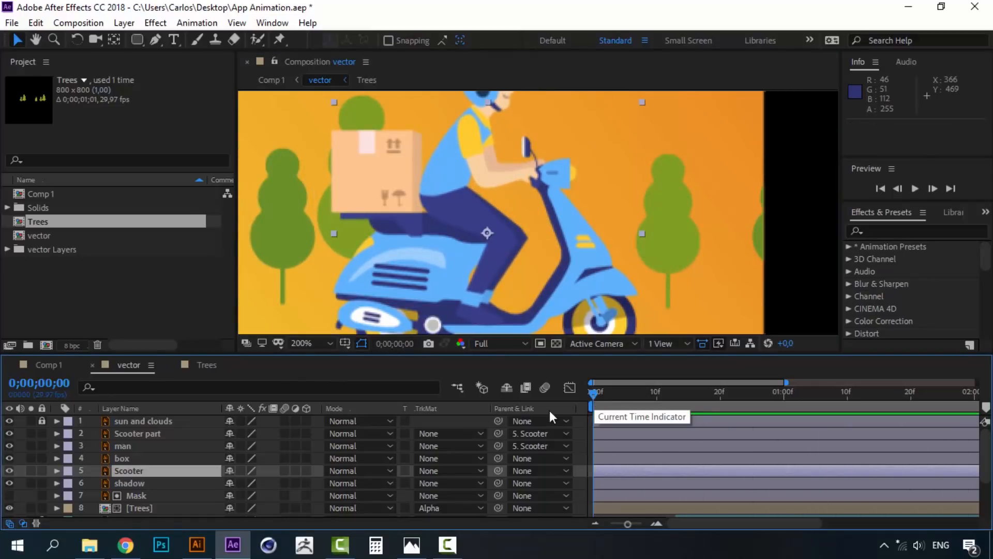
Add Position keyframes to the Scooter part layer at 0;00;00;00, 0;00;00;10 and 0;00;00;20.
click(128, 435)
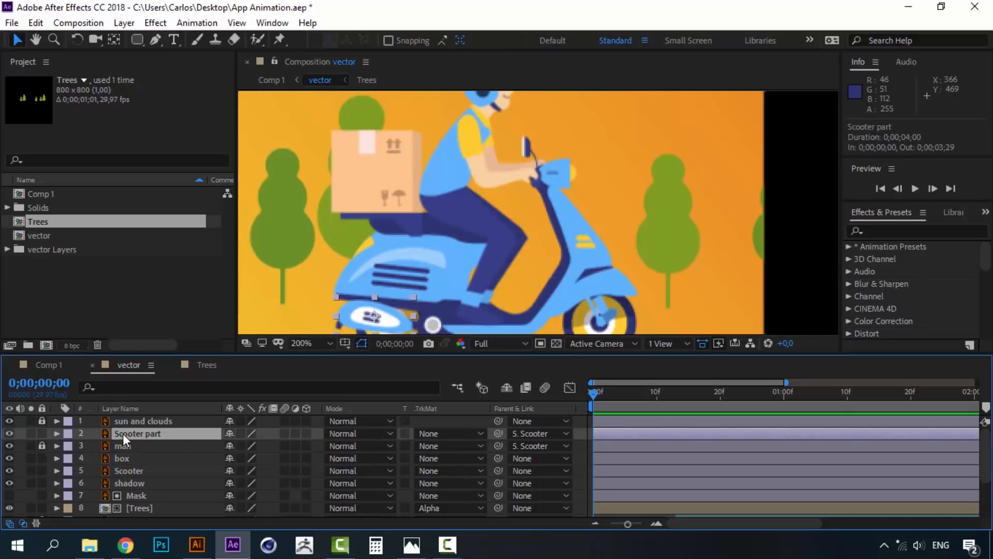
key(p)
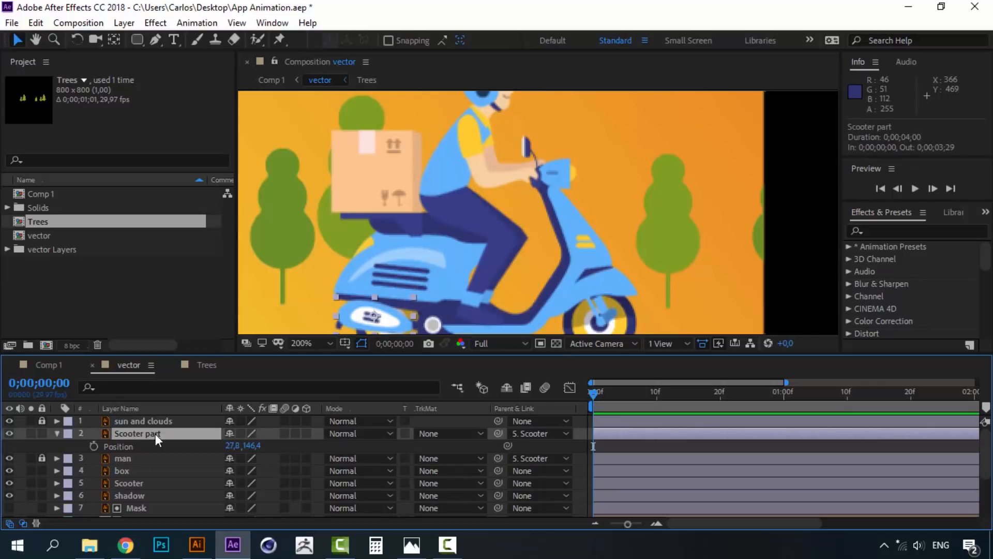
click(94, 447)
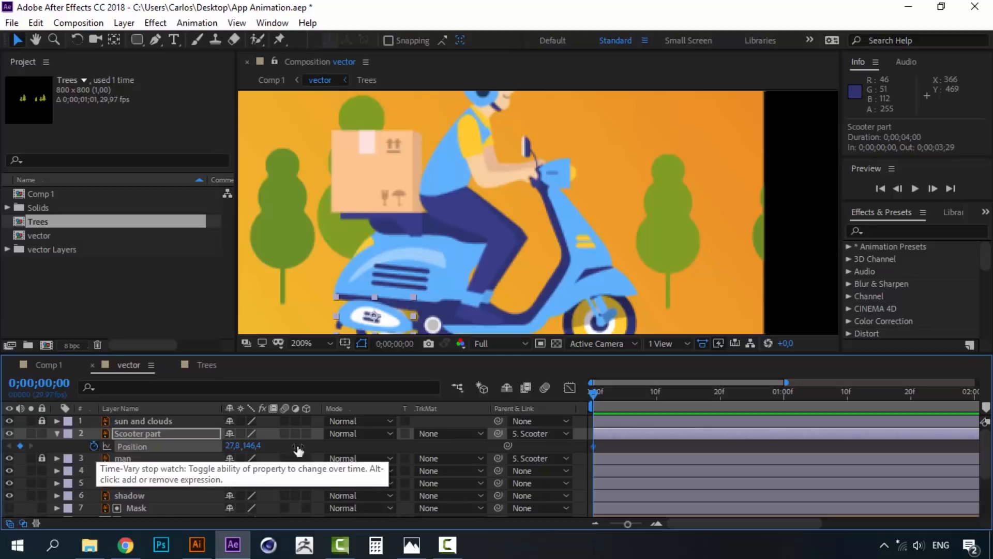
click(658, 408)
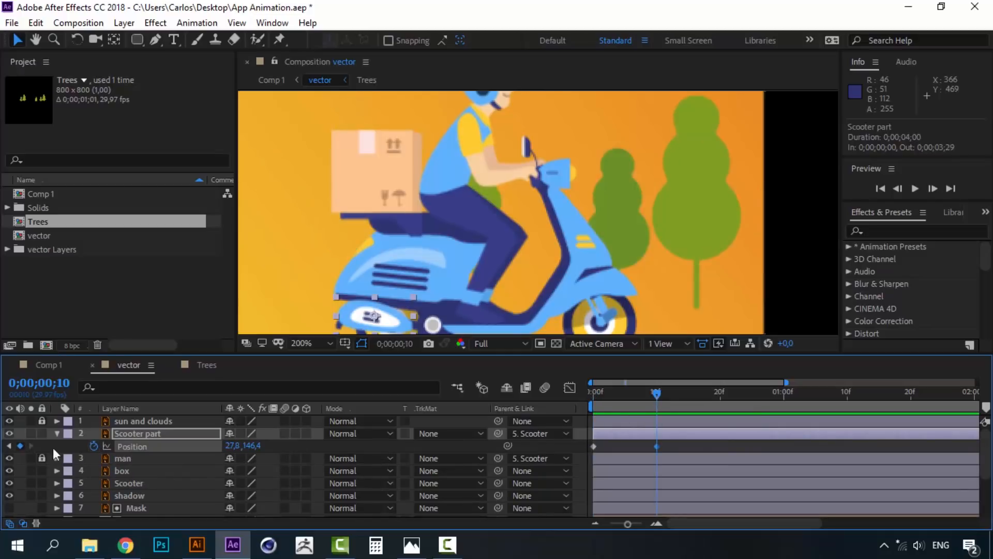
click(719, 393)
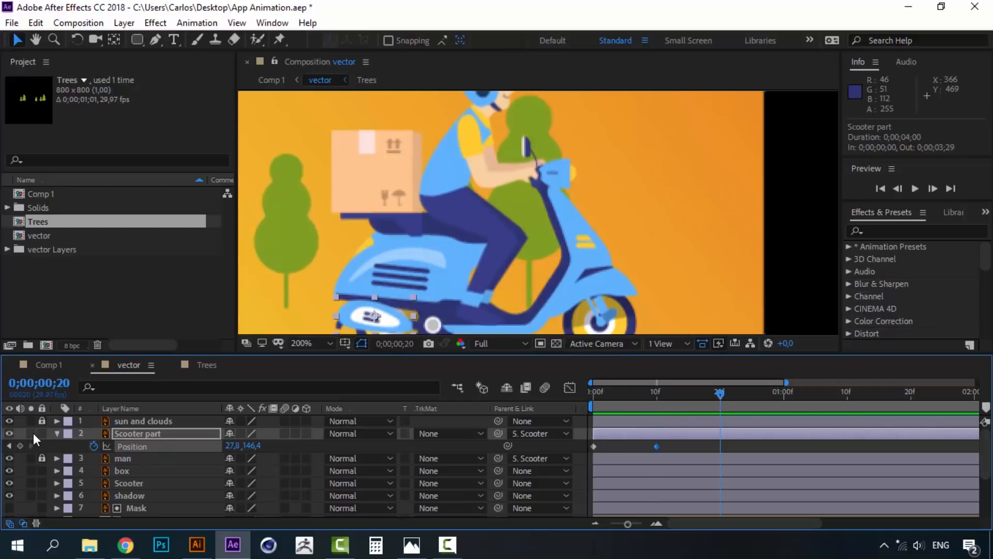
Raise the Scooter part to a Y position of 144,4 at 0;00;00;10 and preview the bounce from the start.
click(657, 393)
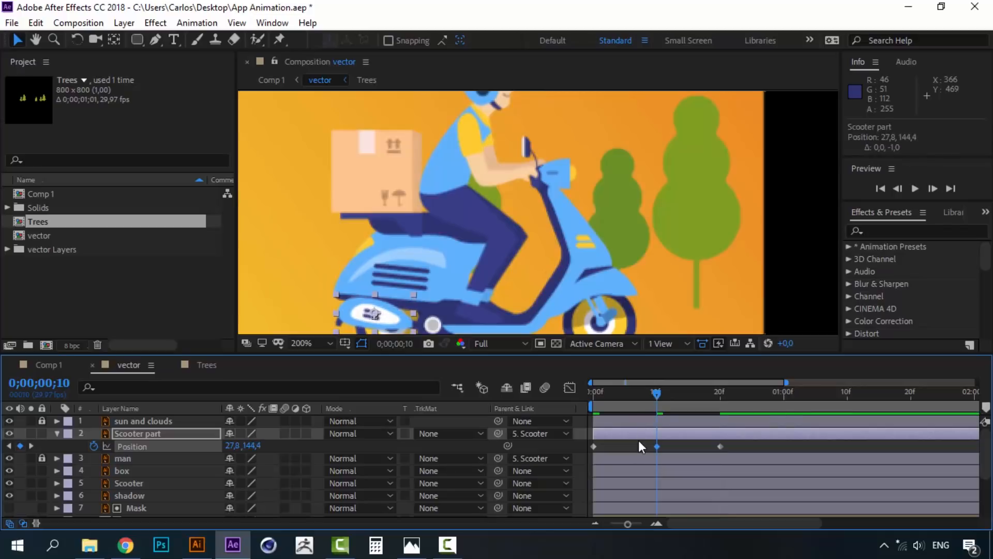
scroll(558, 299, down, 2)
scroll(488, 294, up, 2)
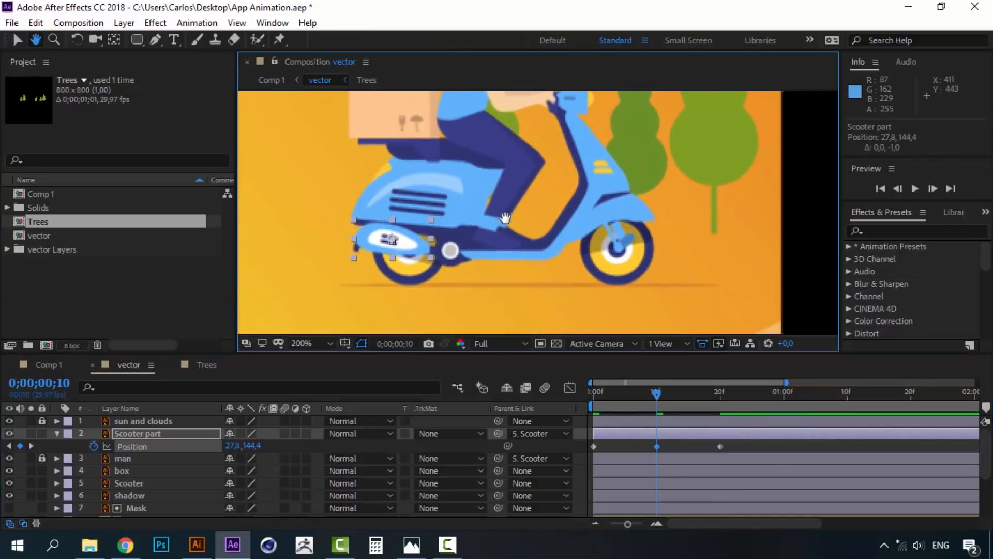
click(594, 392)
key(space)
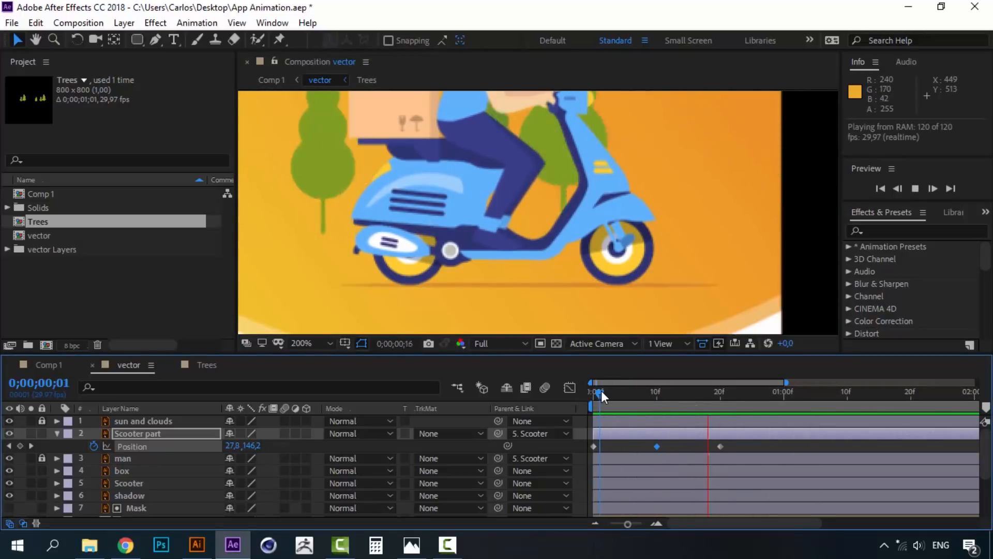
Lower the Scooter part to a Y position of 145,4 at 0;00;00;10 and preview the softer bounce.
click(658, 392)
key(Down)
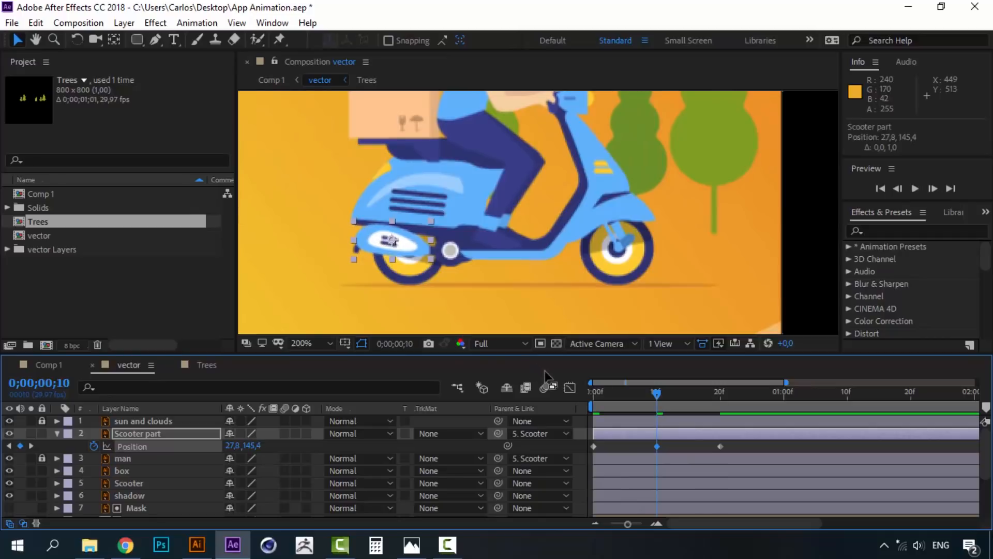
click(593, 393)
key(space)
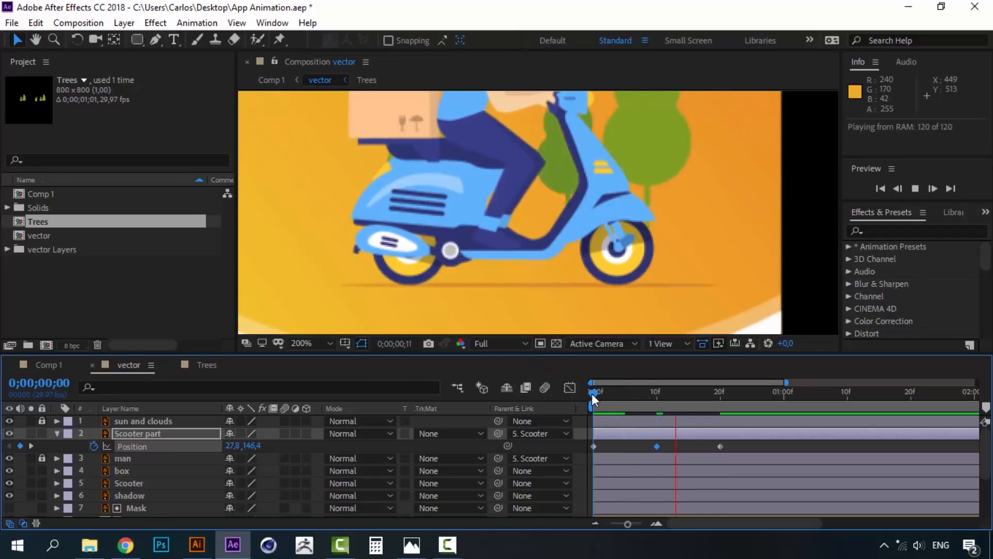
Apply Easy Ease to the Scooter part's Position keyframes at 0;00;00;10 and 0;00;00;20.
click(655, 401)
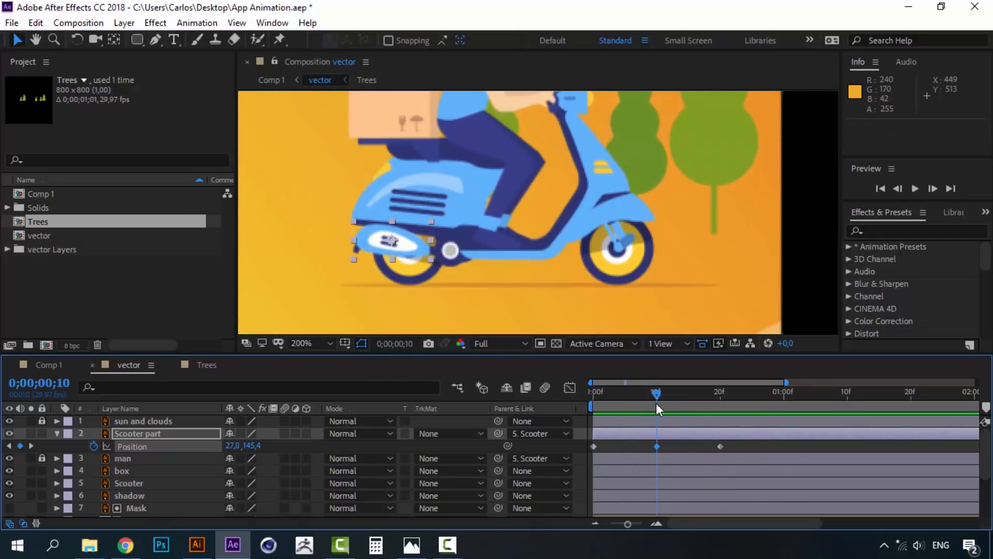
right_click(656, 446)
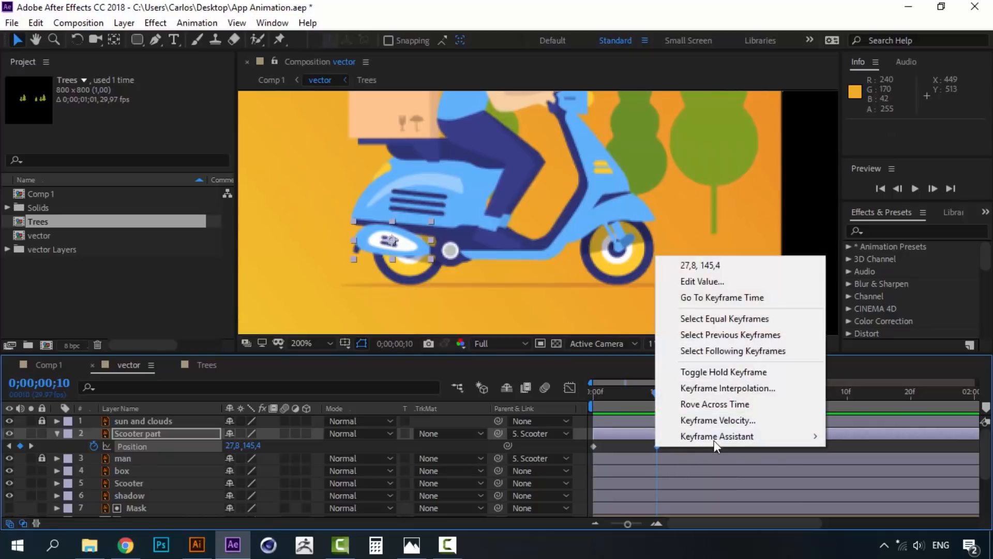
mouse_move(714, 437)
click(522, 340)
right_click(716, 444)
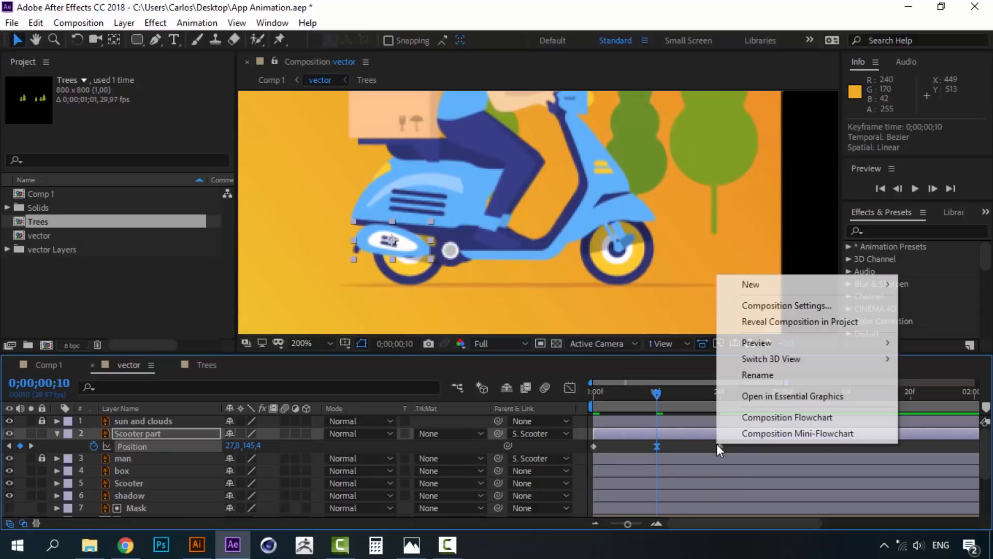
right_click(720, 448)
mouse_move(744, 438)
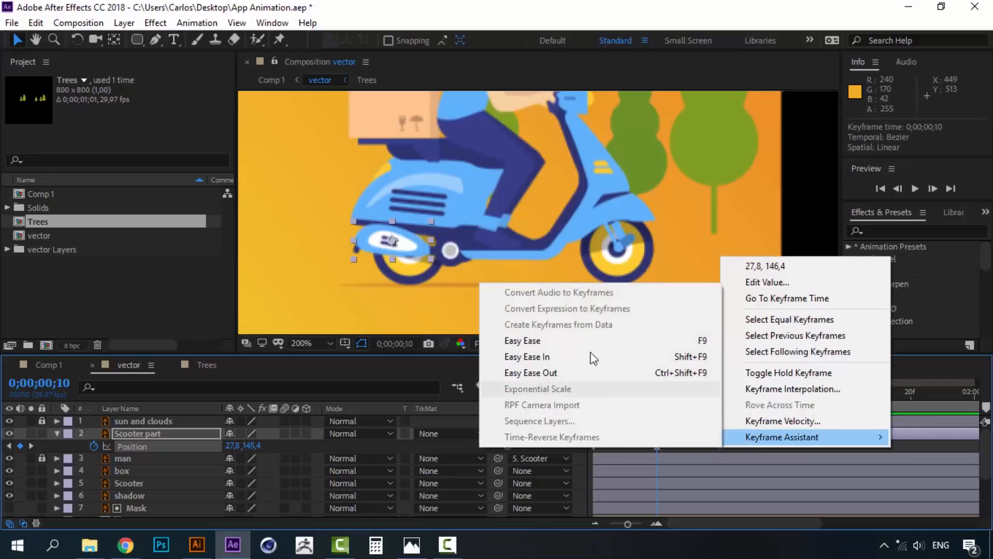
click(575, 338)
Copy the Scooter part's two eased Position keyframes and paste them at 0;00;01;00, 0;00;01;20 and 0;00;02;10.
drag(734, 445, 652, 447)
key(ctrl+c)
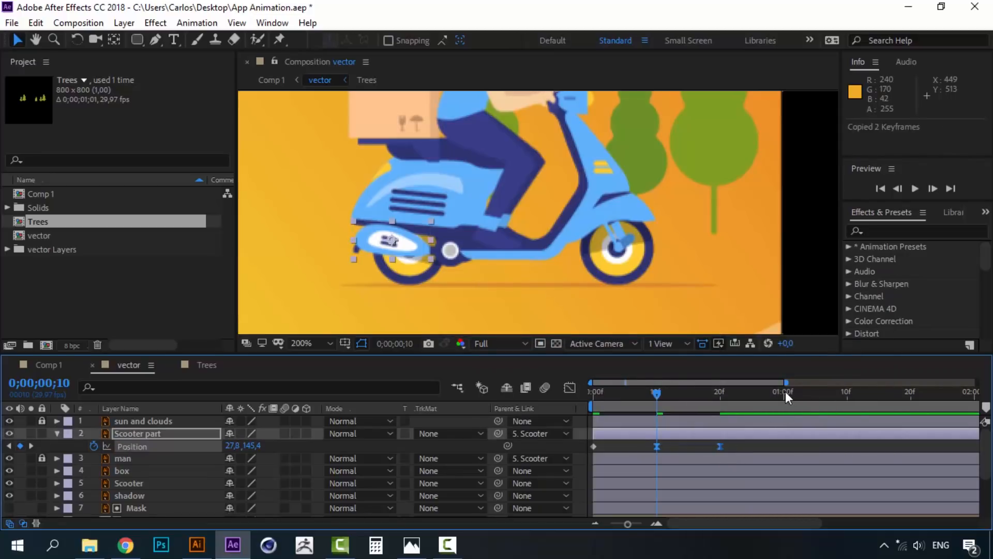
click(785, 392)
key(ctrl+v)
drag(793, 520, 855, 525)
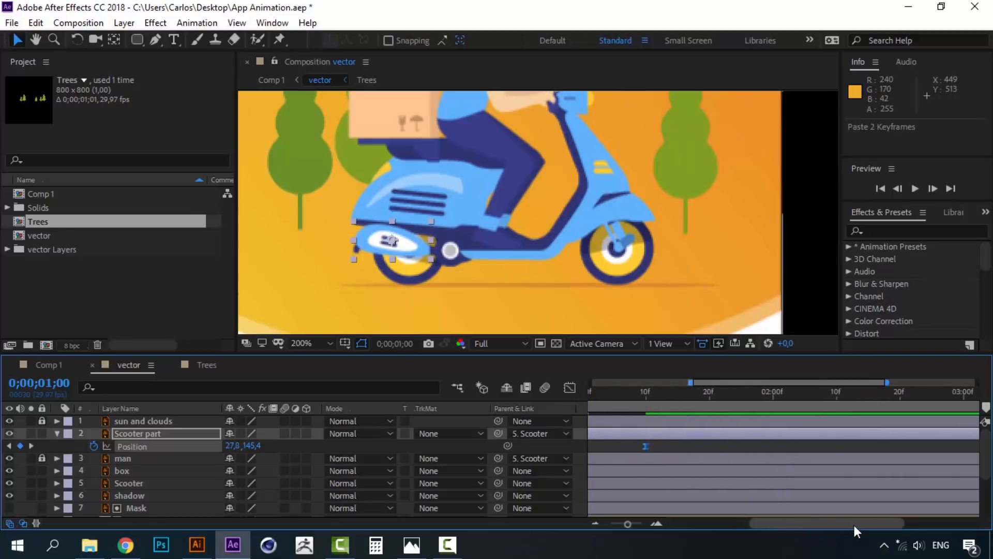
click(709, 395)
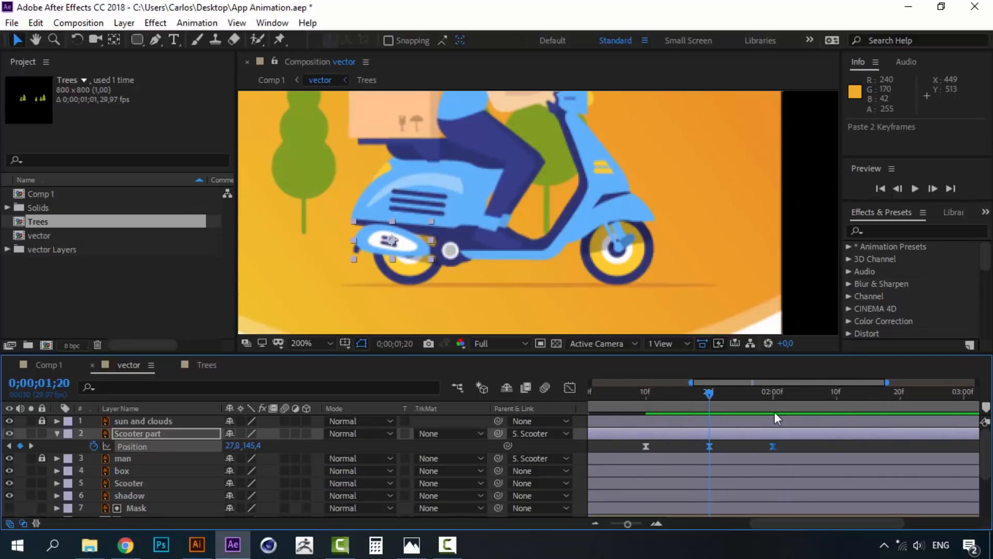
click(837, 395)
key(ctrl+v)
Paste the same keyframe pair at 0;00;03;00 and 0;00;03;20, and preview the Scooter part's repeated bounce from the start.
drag(873, 525, 960, 521)
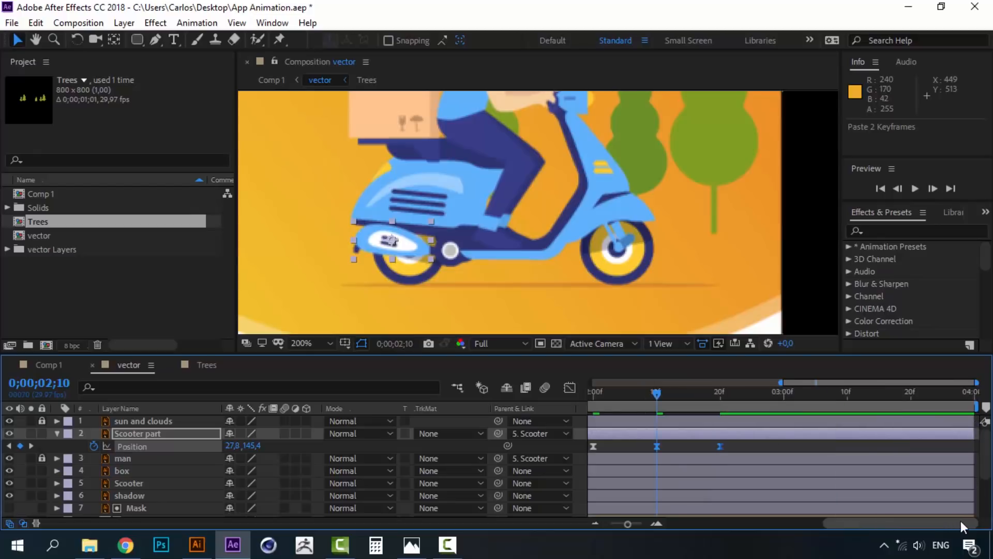
click(784, 396)
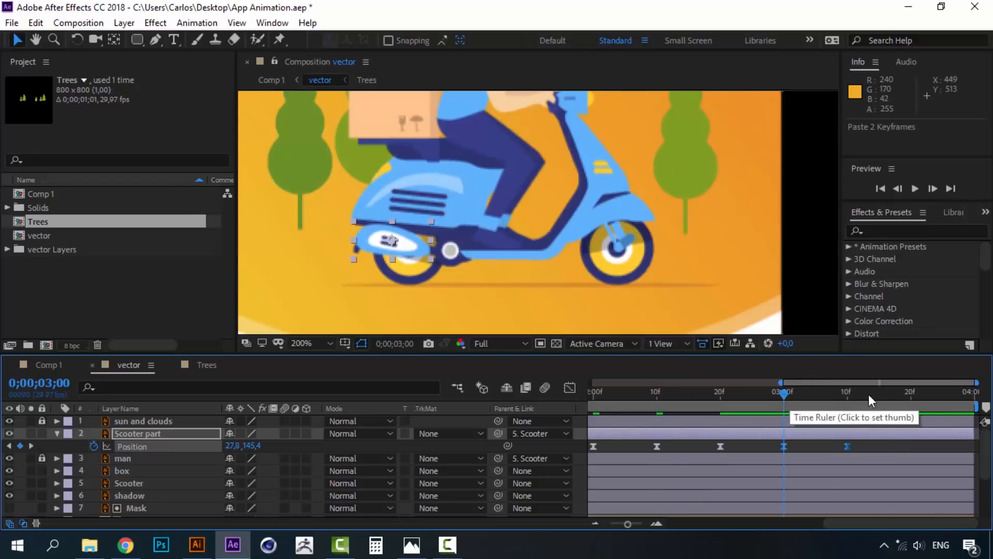
key(ctrl+v)
click(911, 397)
key(ctrl+v)
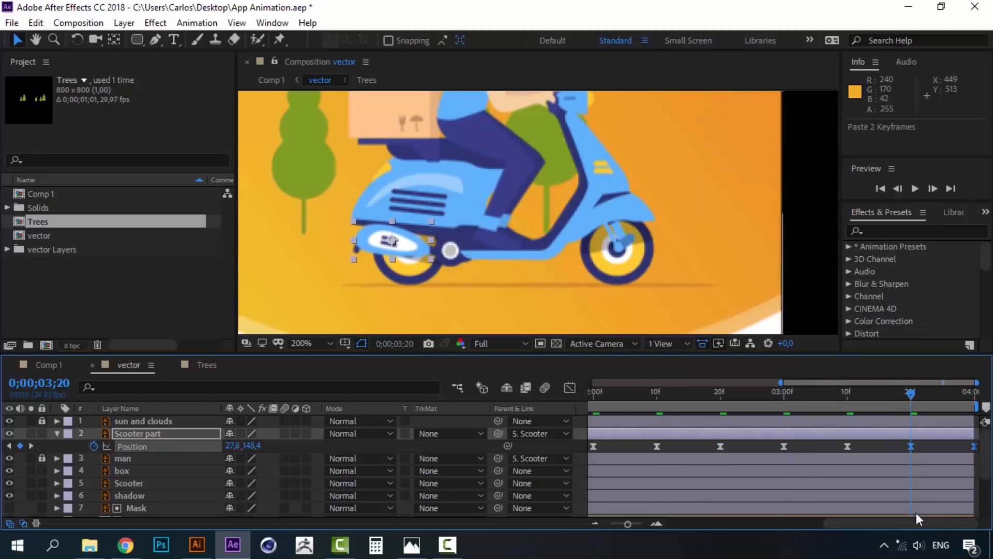
drag(859, 521, 701, 521)
drag(603, 394, 566, 390)
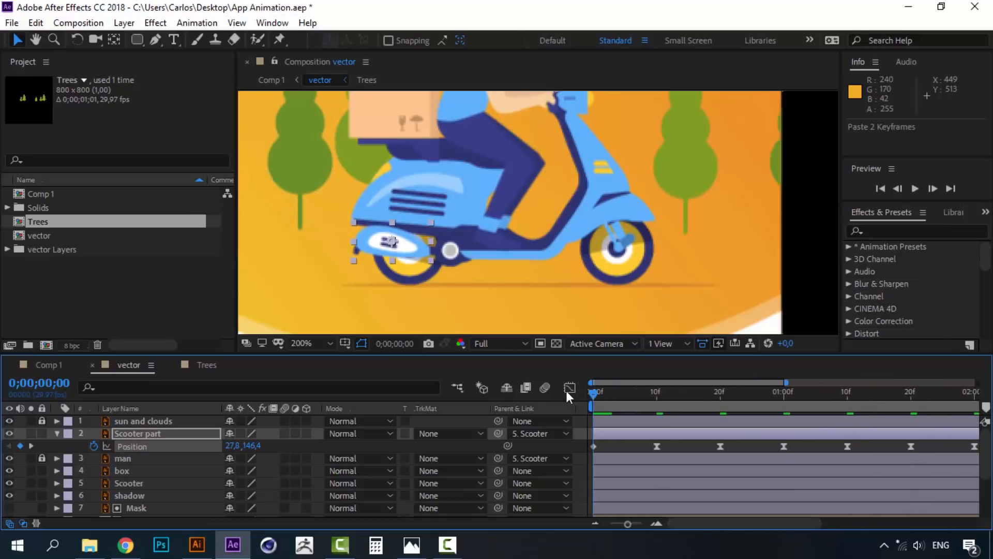
scroll(499, 225, down, 1)
key(space)
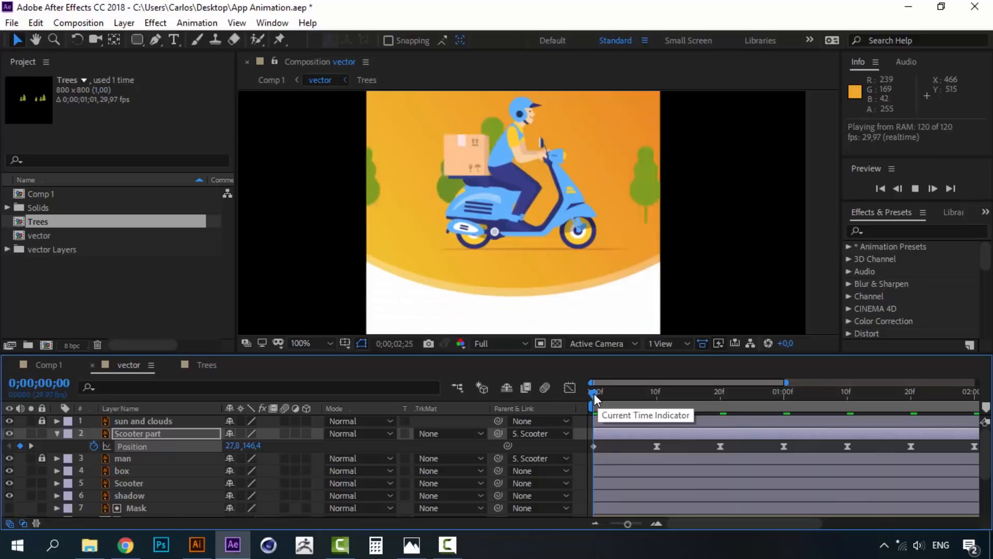
Undo the Scooter part layer's time shift and preview the animation again.
key(space)
key(ctrl+z)
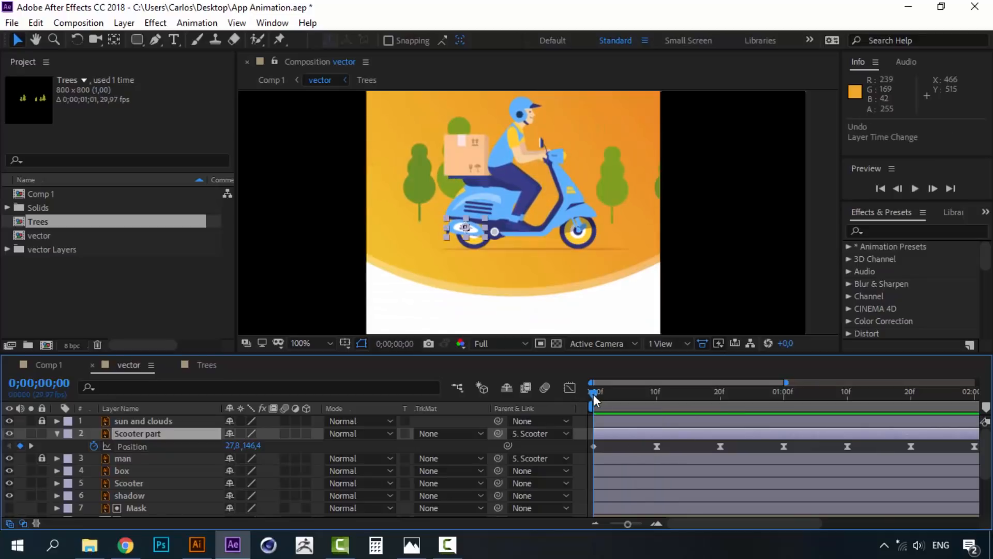
key(space)
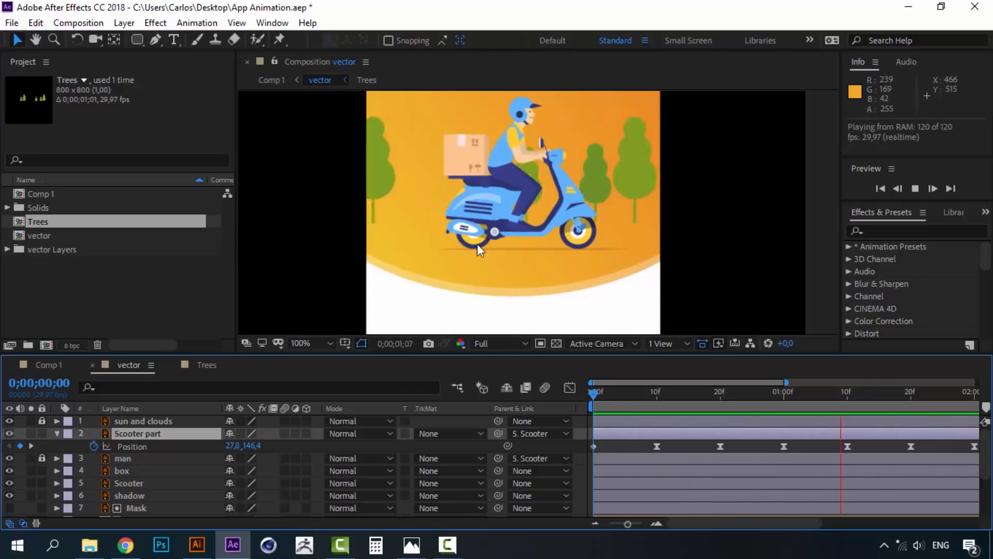
click(592, 393)
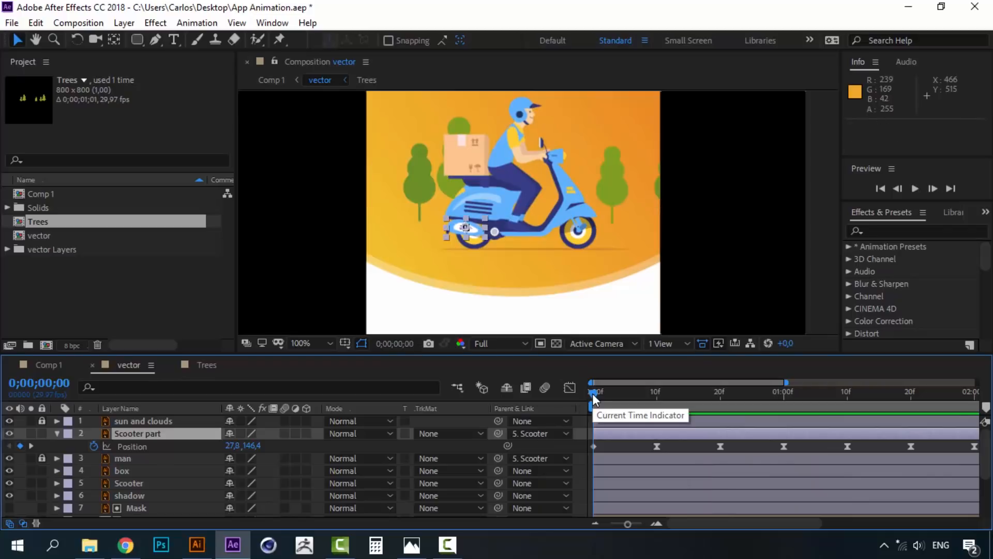
Shift the Scooter part layer 10 frames earlier so its bounce is offset from the scooter's, and preview it.
click(628, 447)
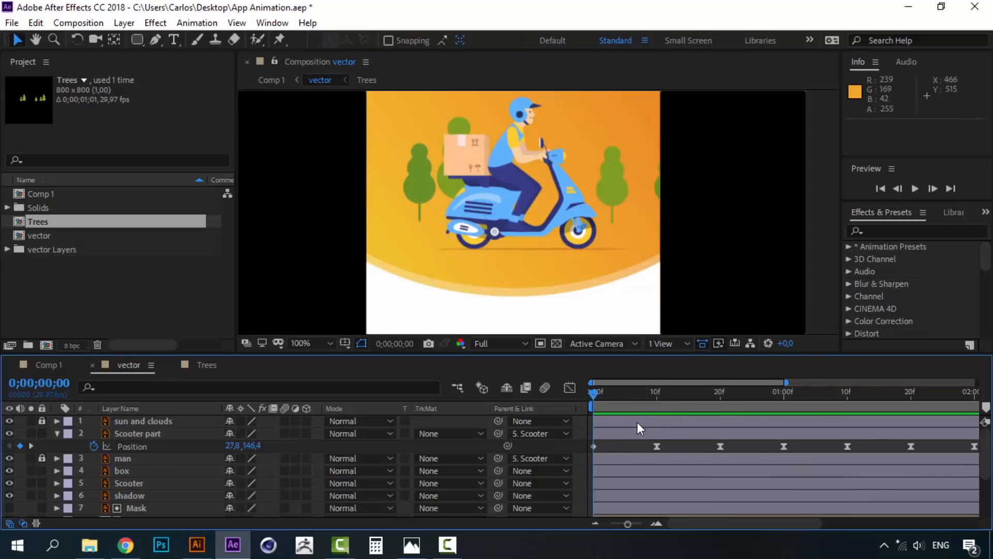
click(696, 436)
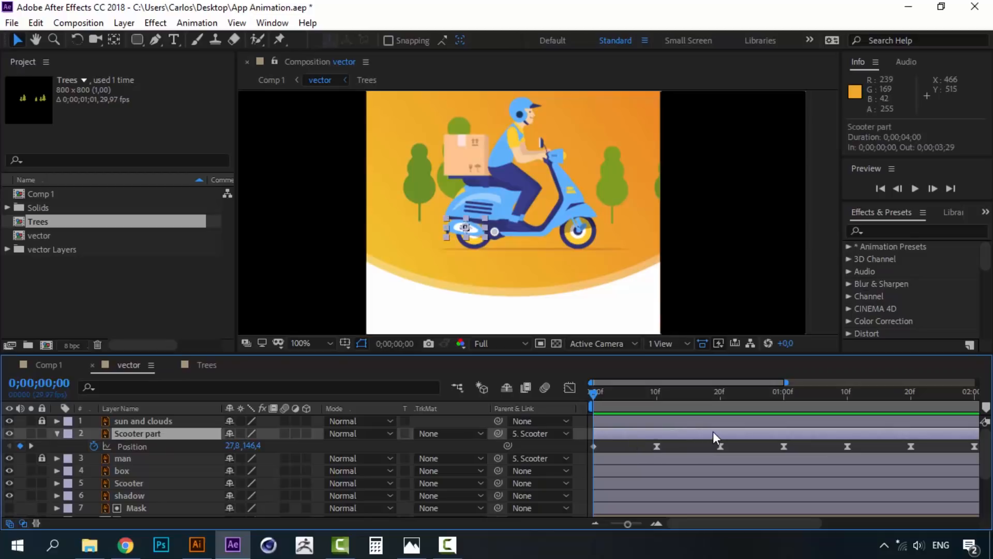
drag(714, 435, 651, 432)
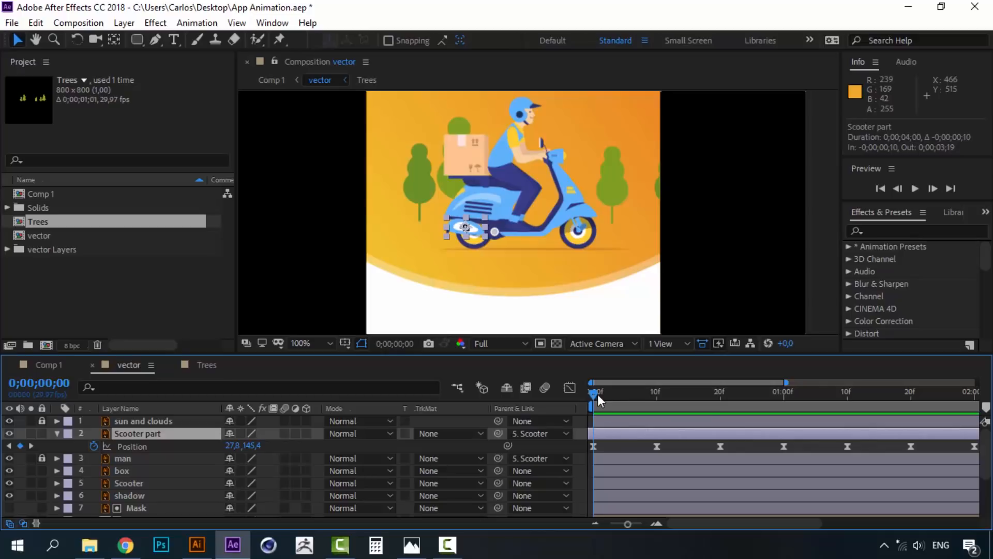
key(space)
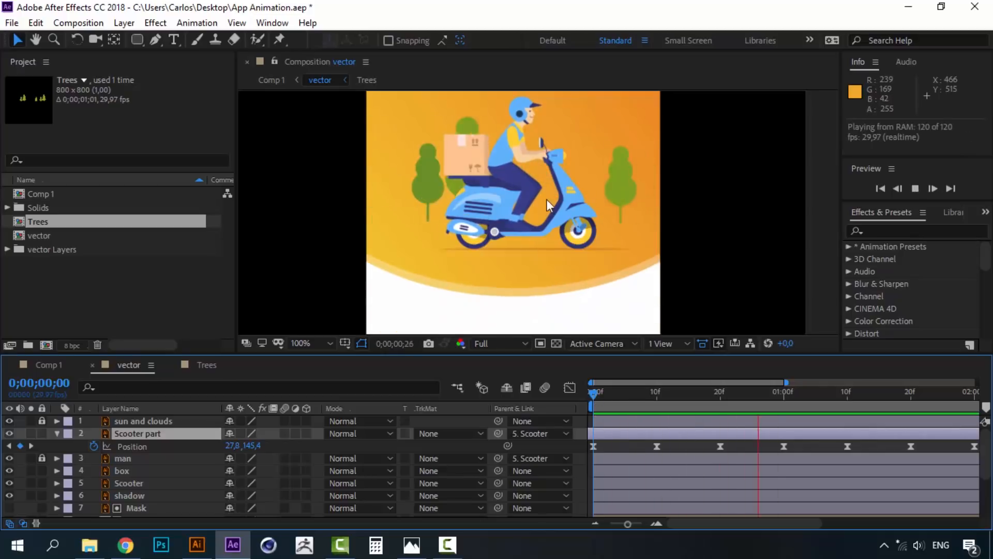
key(space)
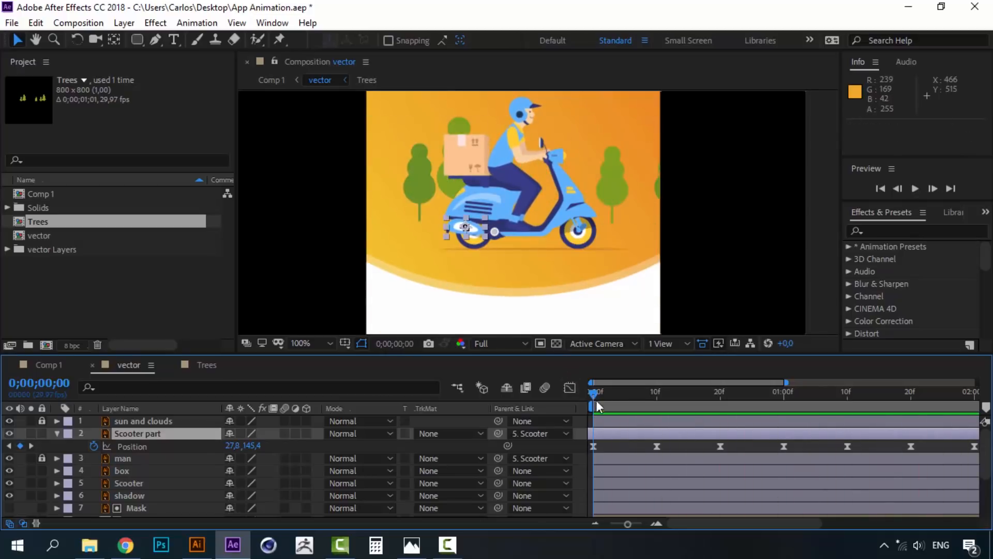
Extend the end of the Scooter part layer to 0;00;03;29, paste a copy of its 0;00;03;10 keyframe there, and preview.
drag(718, 528, 951, 511)
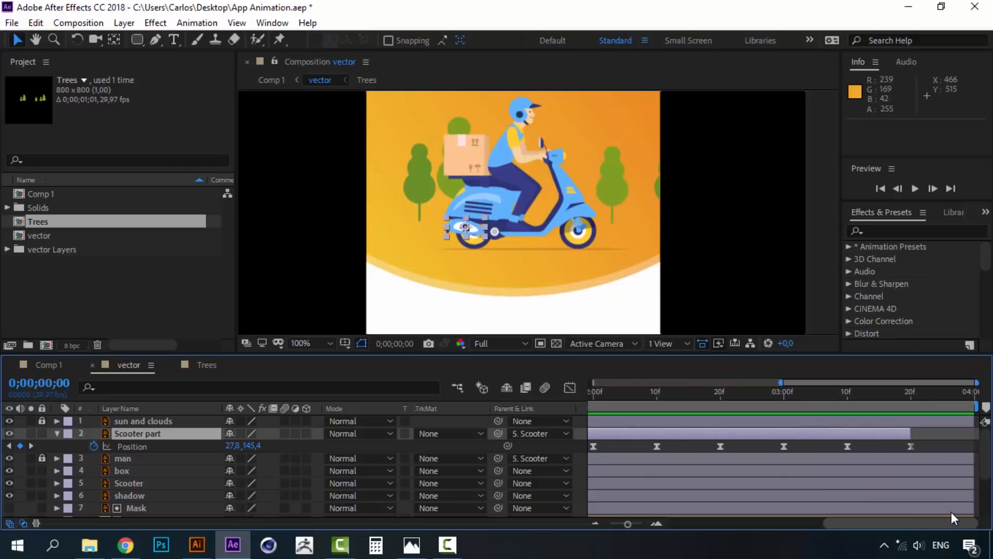
drag(910, 434, 967, 432)
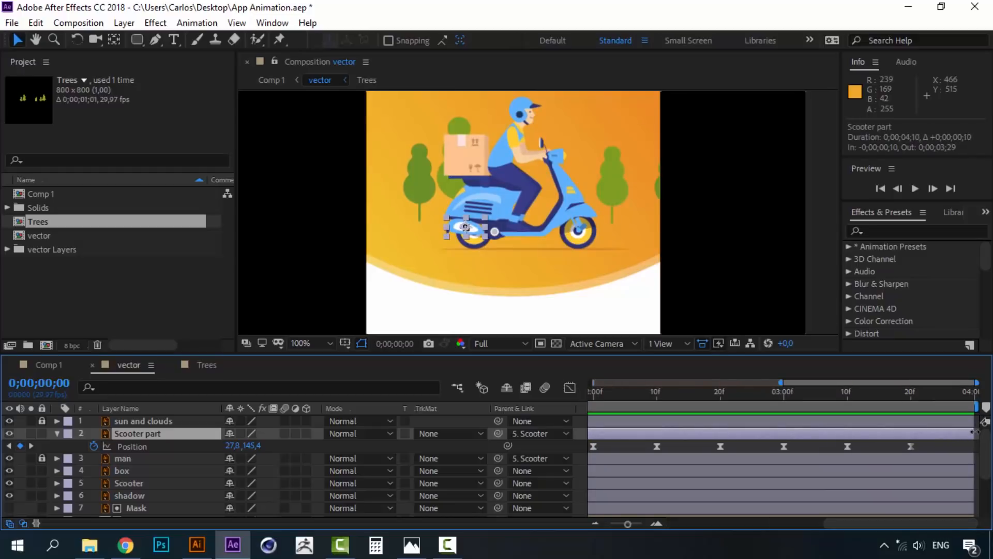
click(847, 446)
key(ctrl+c)
click(975, 393)
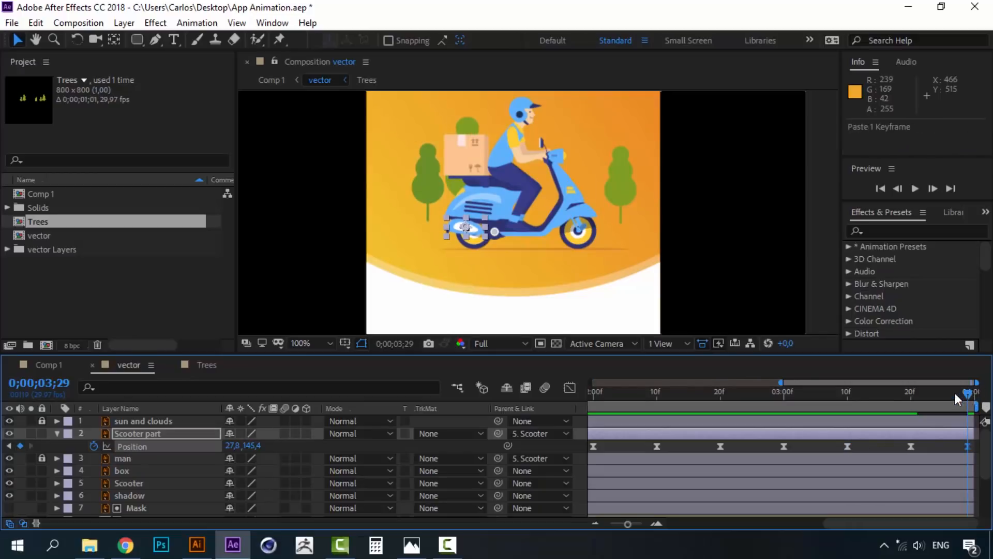
click(887, 392)
key(space)
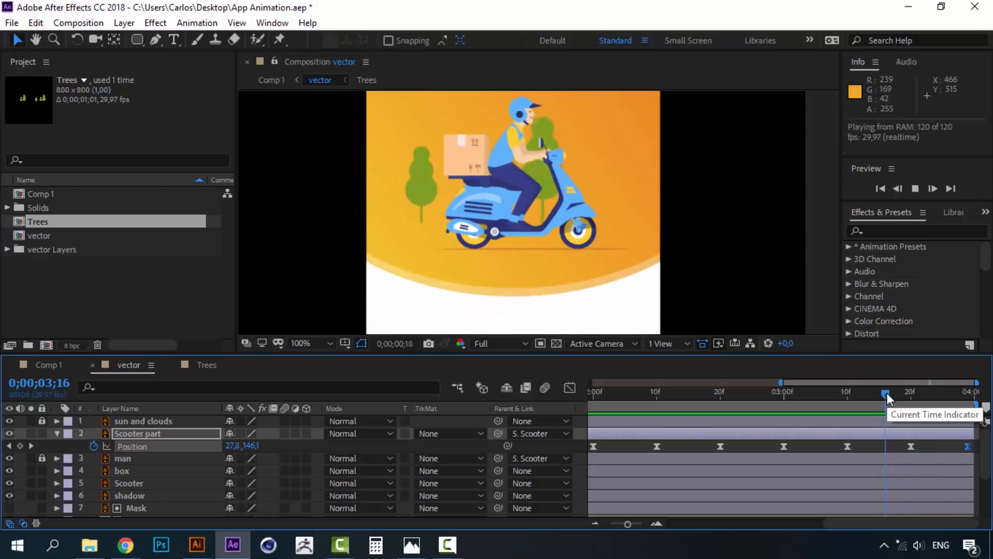
click(943, 392)
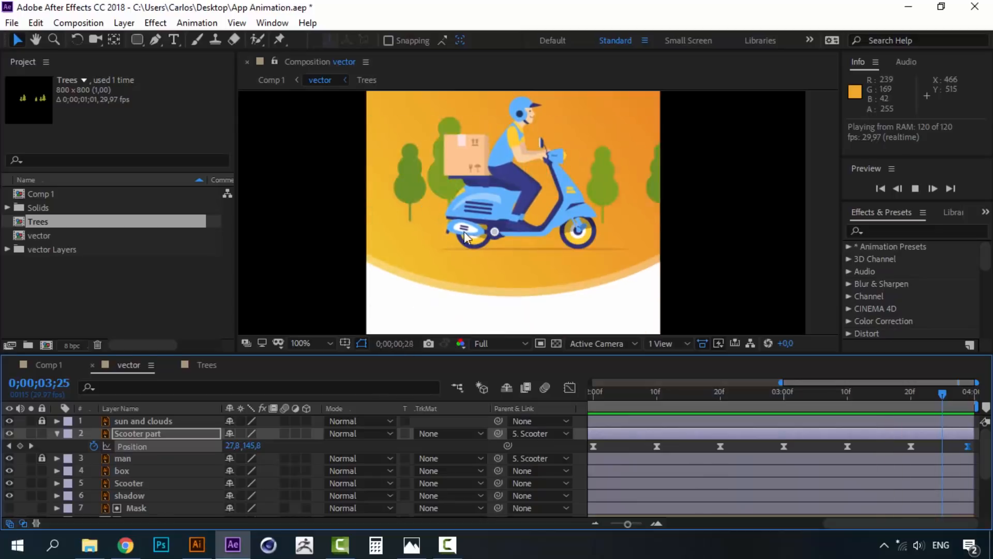
Preview the composition's animation from the start at 0;00;00;00.
click(726, 393)
drag(849, 523, 633, 441)
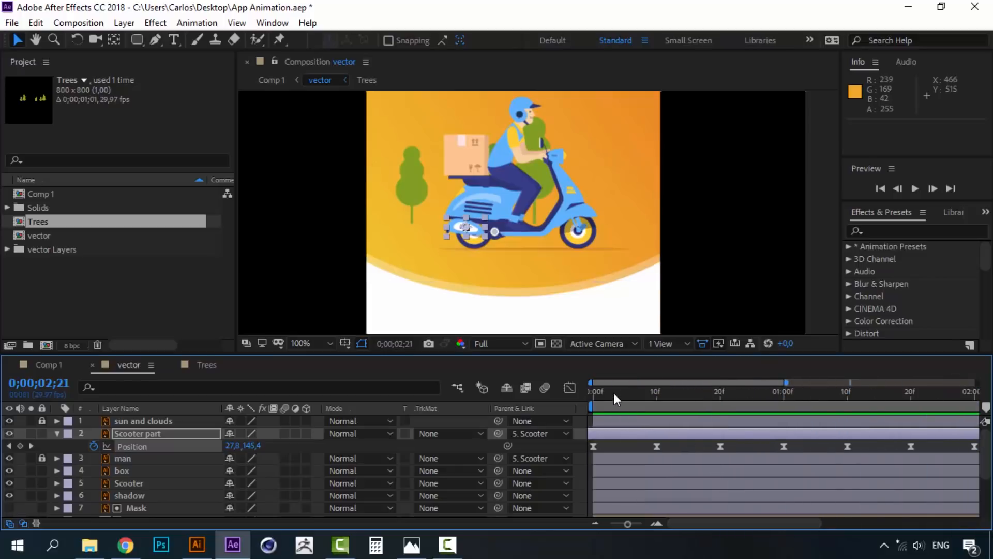
click(592, 391)
key(space)
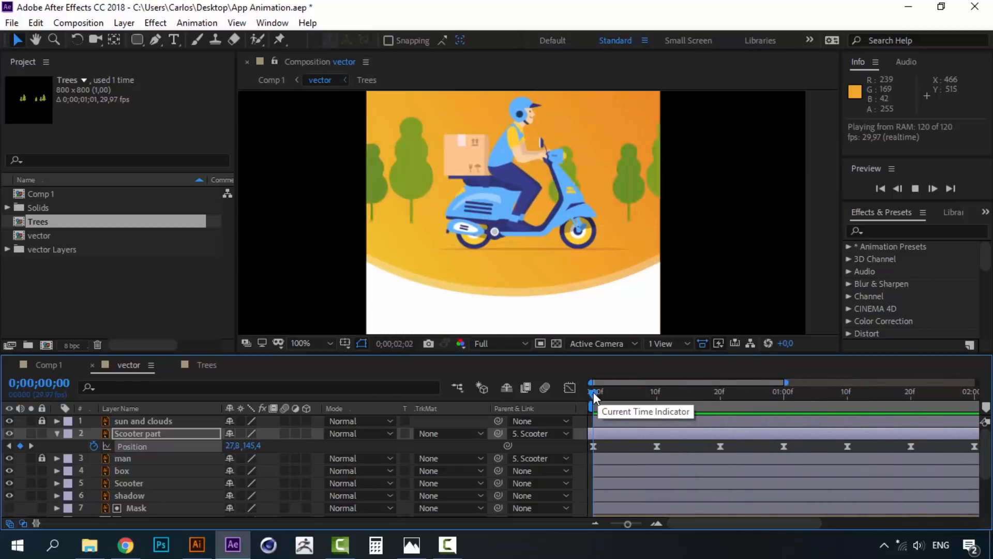
key(space)
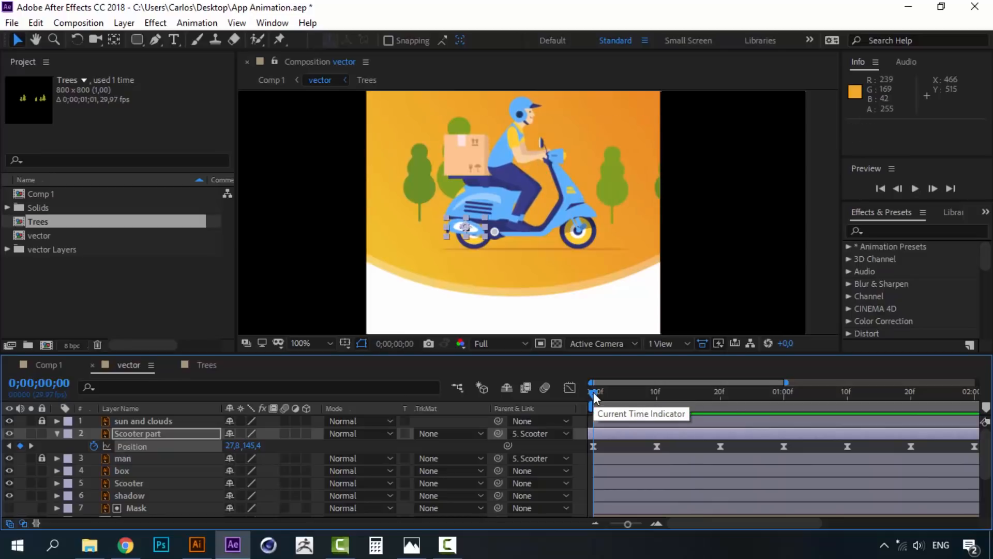
Collapse the Scooter part layer's properties and lock the layer.
click(126, 437)
click(58, 433)
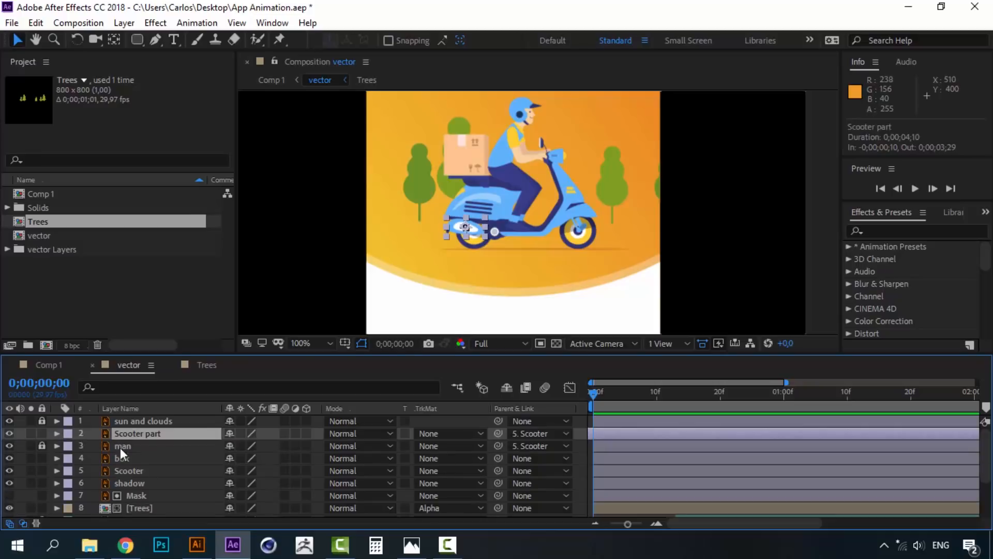
click(42, 432)
click(42, 433)
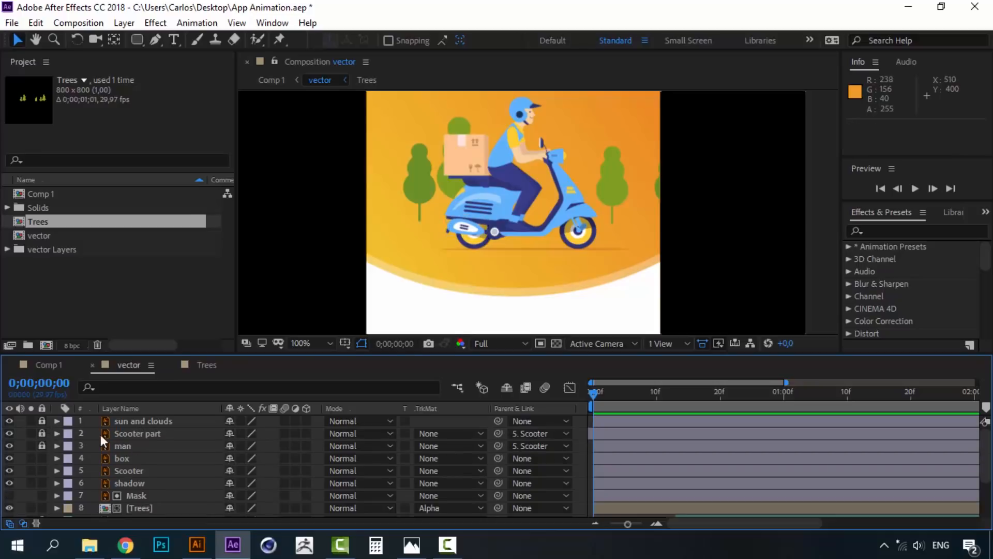
Add Position keyframes to the Scooter layer at 0;00;01;20, 0;00;02;00 and 0;00;01;10.
click(127, 471)
key(period)
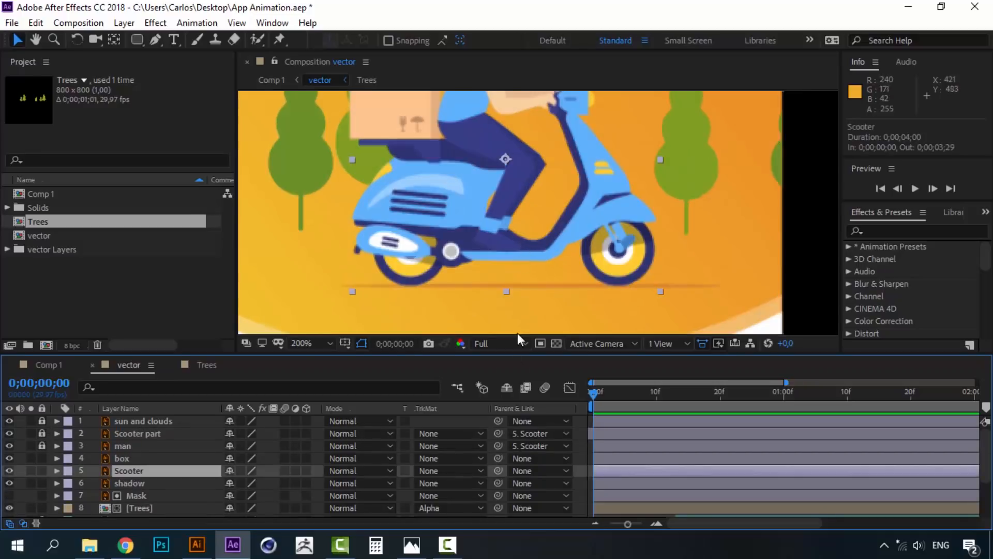
key(p)
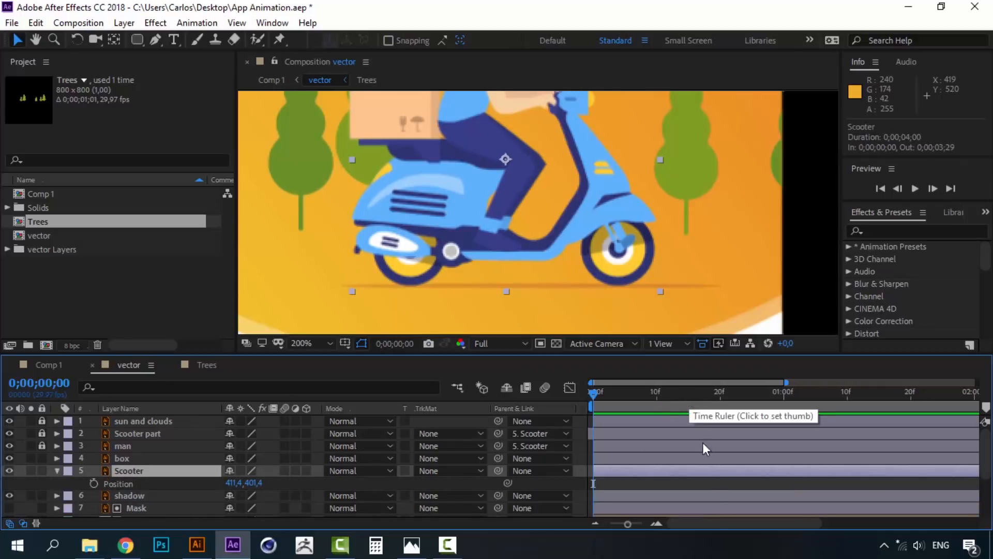
drag(712, 523, 795, 514)
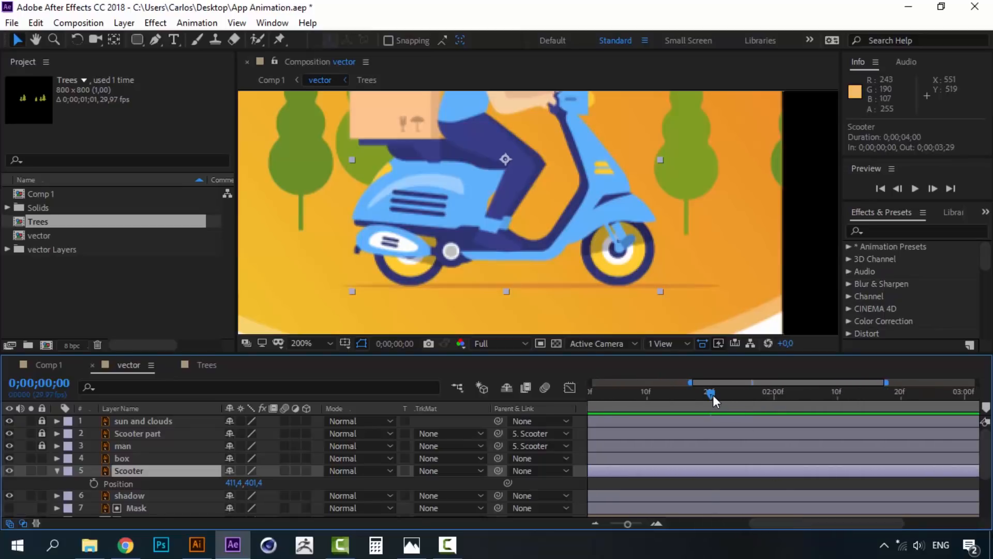
mouse_move(714, 395)
mouse_down()
mouse_move(813, 400)
mouse_move(711, 391)
mouse_up()
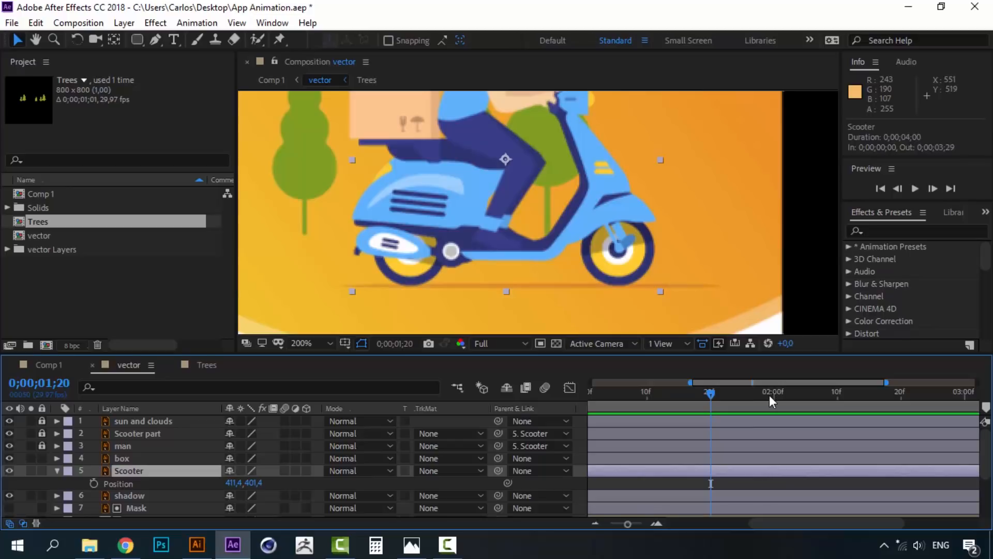
click(94, 483)
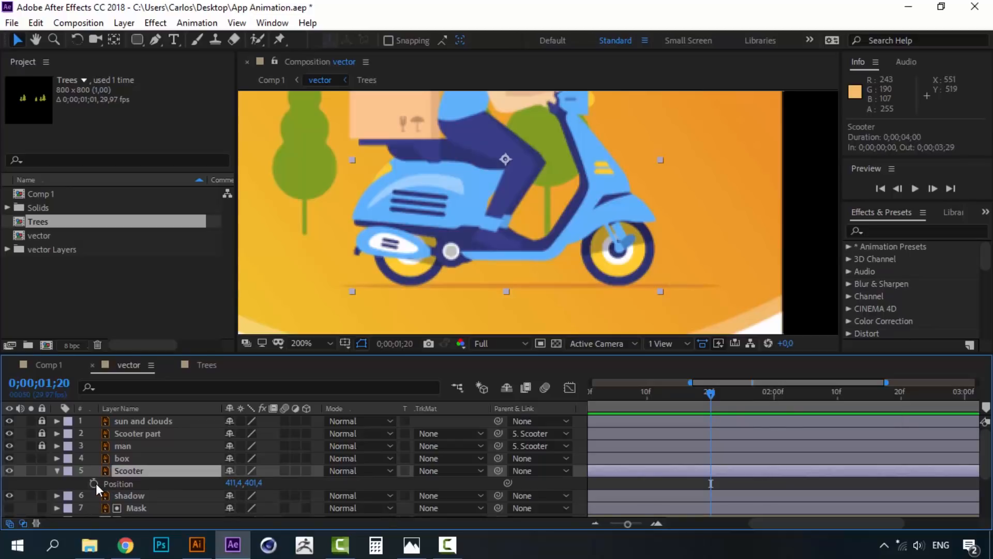
click(773, 394)
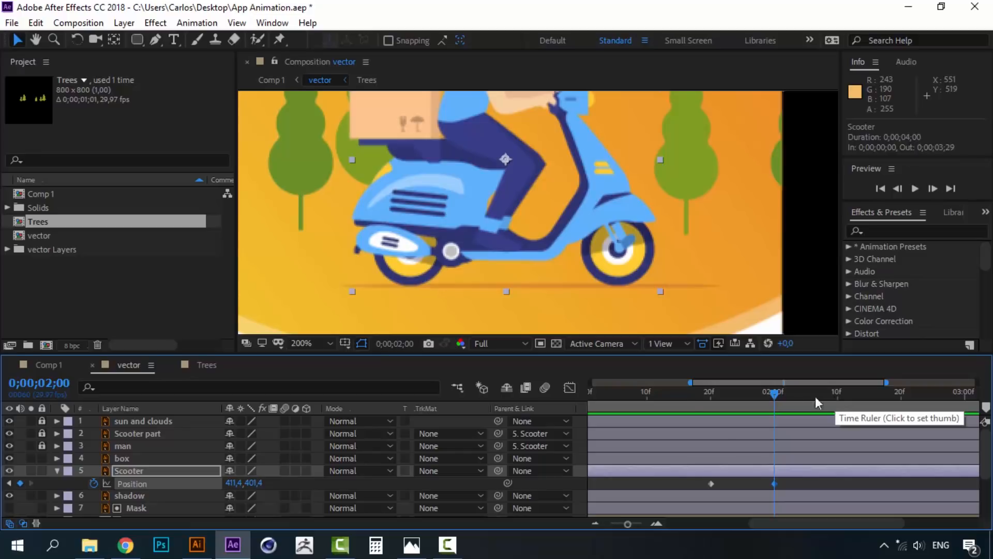
click(645, 396)
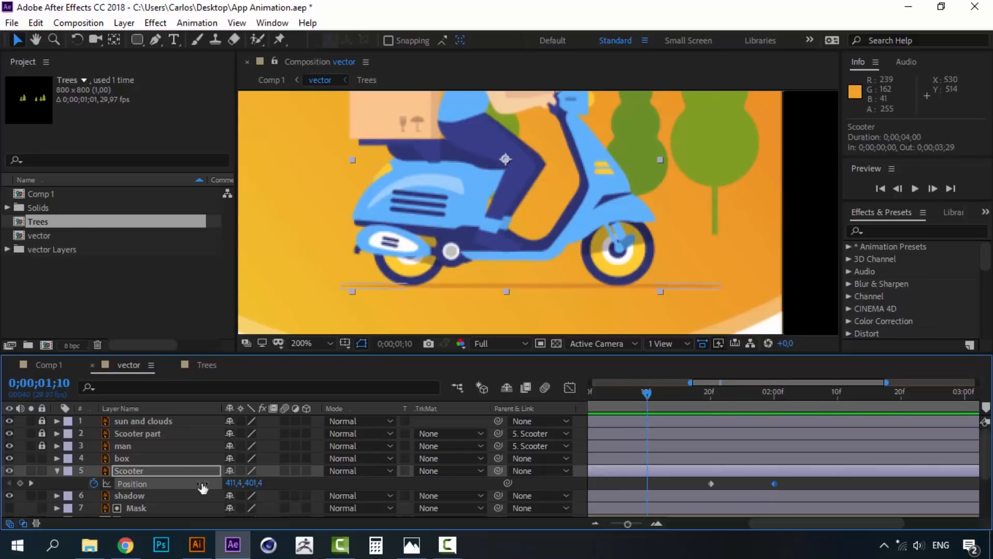
click(19, 484)
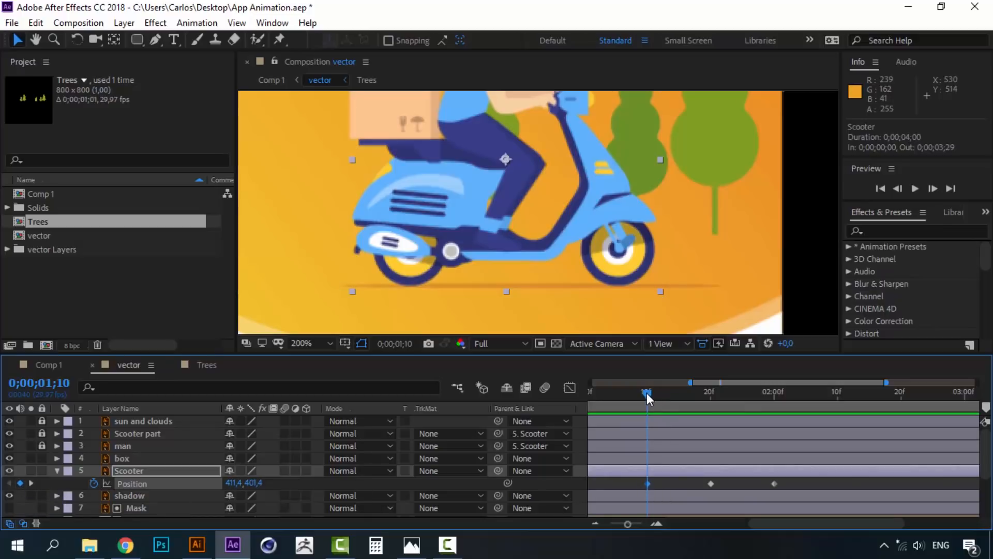
Nudge the scooter slightly upward at its middle Position keyframe, 0;00;01;20, and preview the bounce from just before the first keyframe.
drag(647, 393, 709, 400)
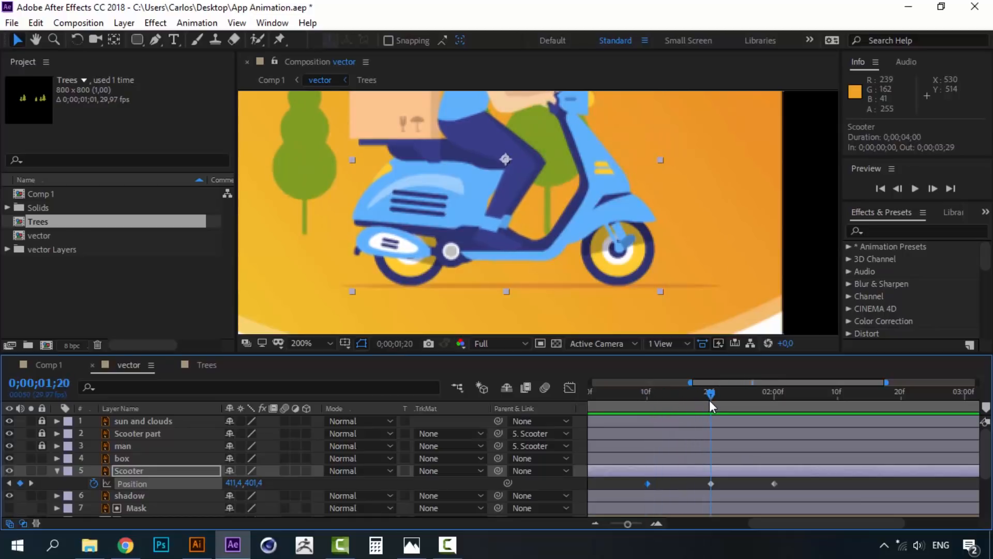
click(711, 484)
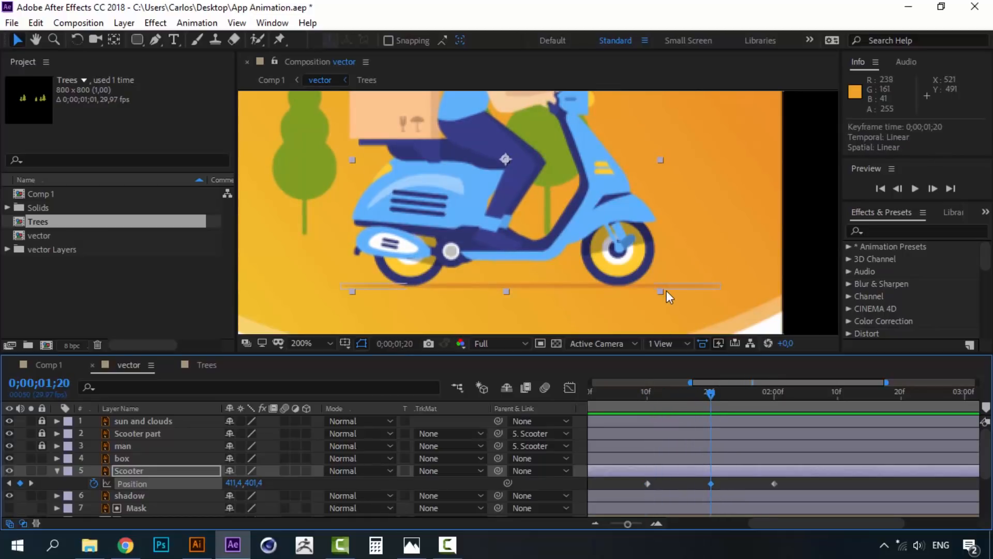
key(Up)
key(Up)
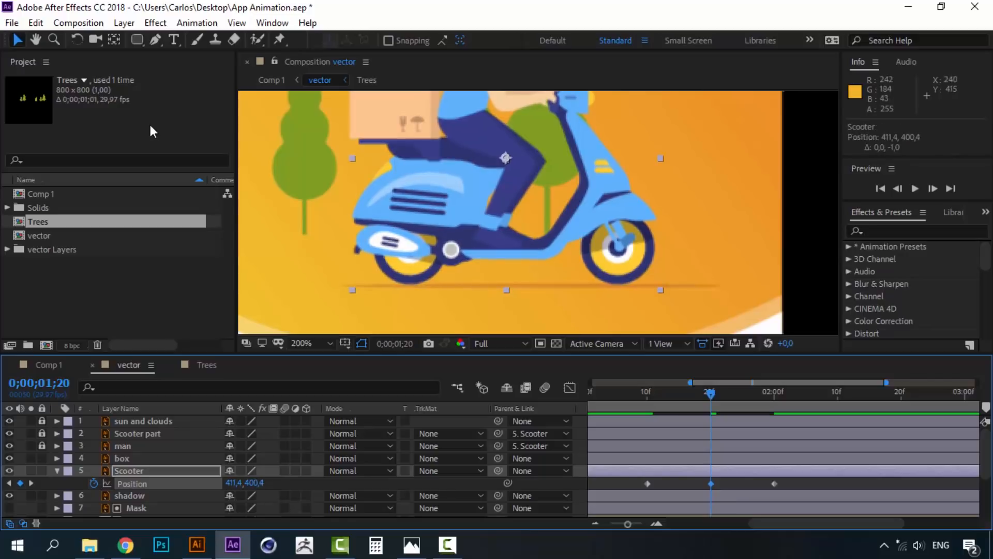
click(645, 392)
key(space)
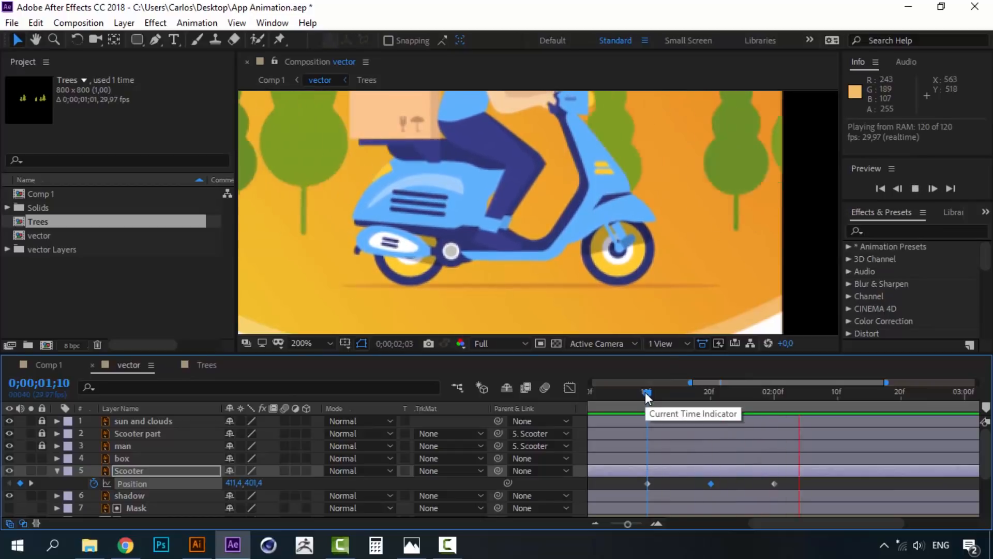
drag(645, 392, 631, 393)
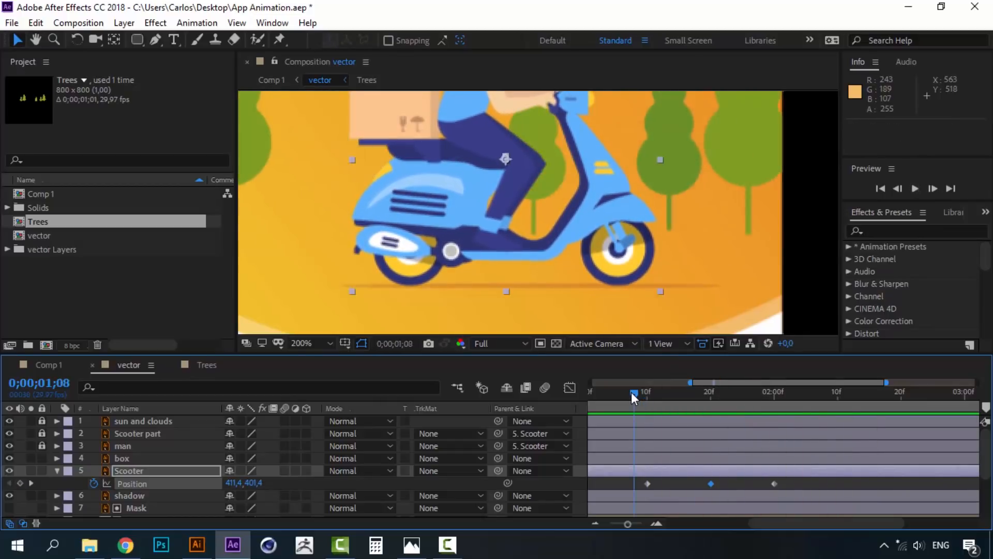
key(space)
key(space)
key(space)
key(space)
key(space)
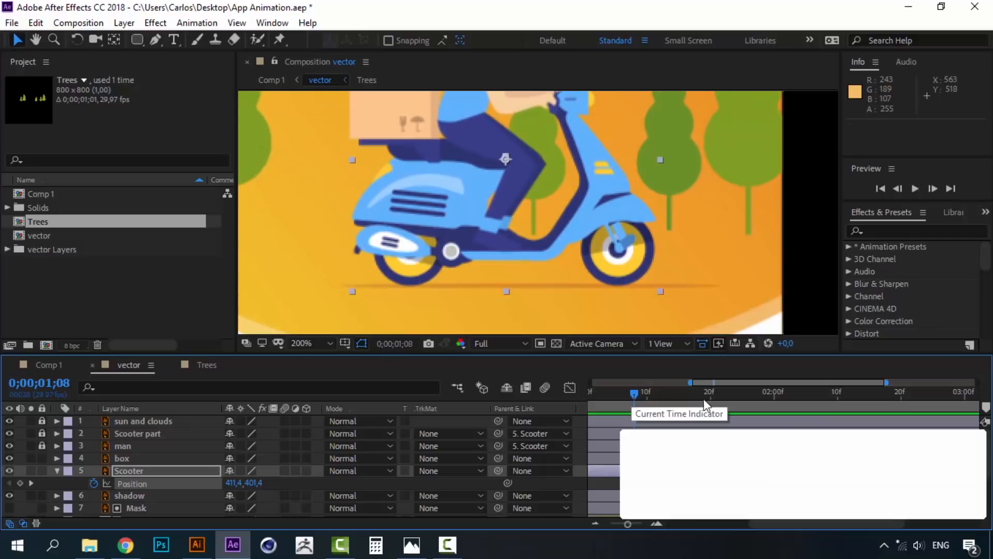
Raise the scooter's 0;00;01;20 Position keyframe to 411,4, 398,4 and preview the bounce from 0;00;01;08.
key(Up)
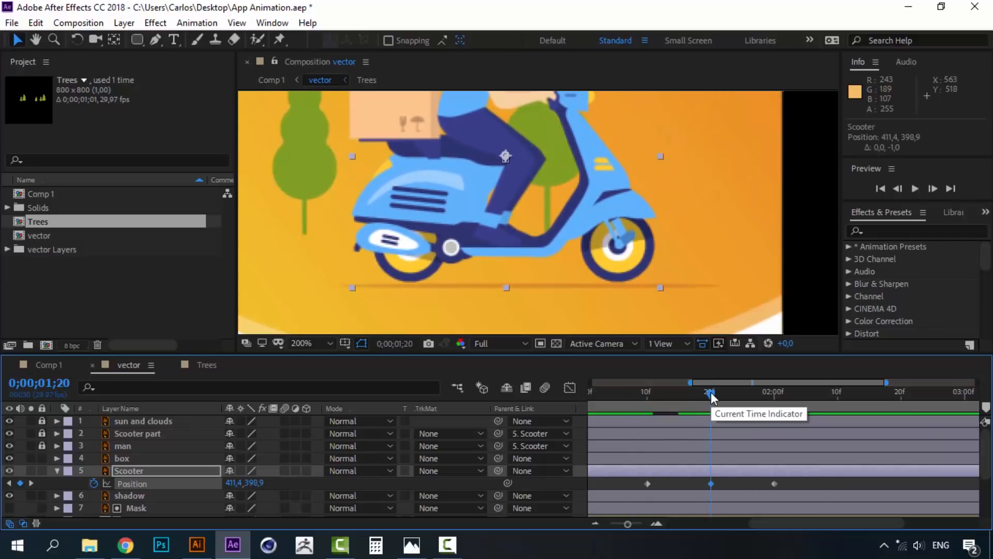
drag(711, 392, 633, 394)
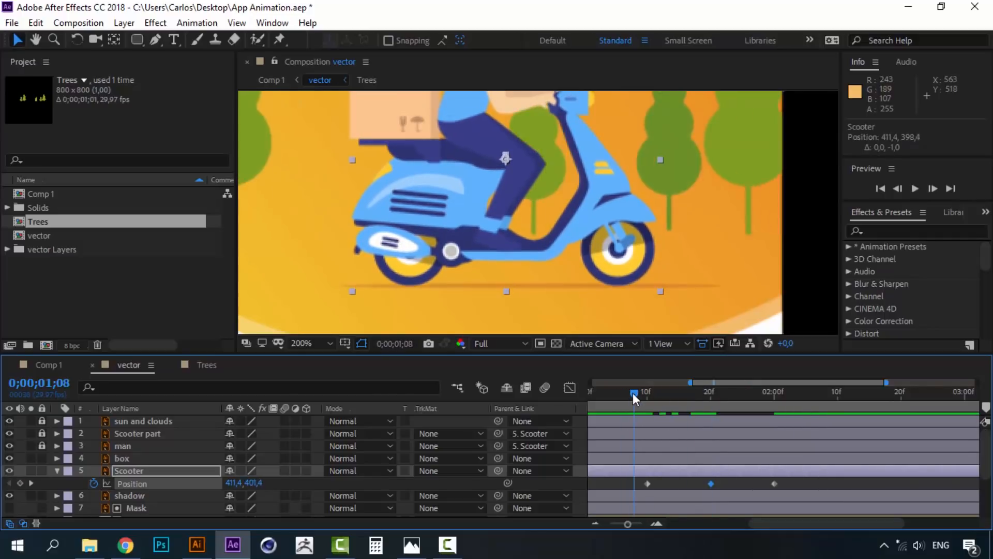
key(space)
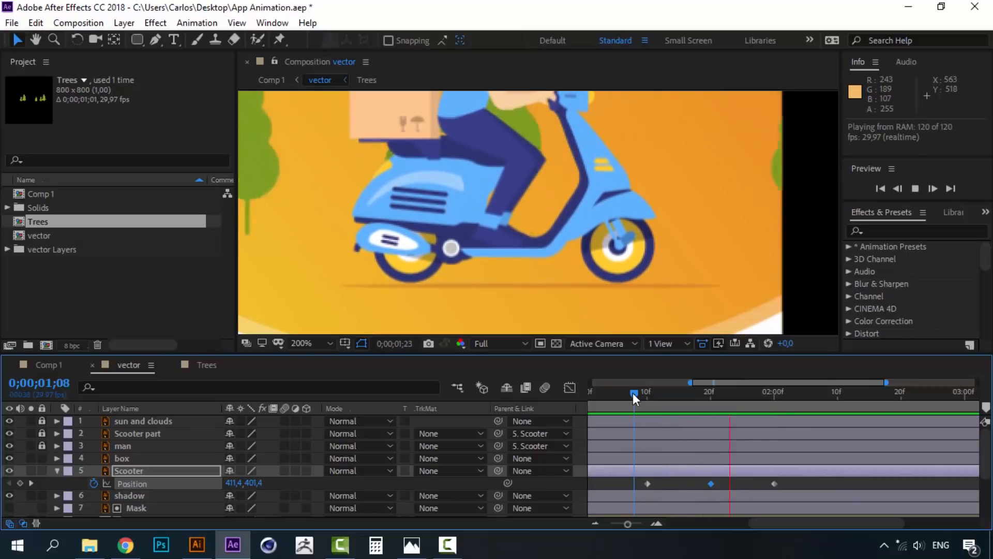
key(space)
mouse_move(633, 393)
mouse_down()
mouse_move(783, 400)
mouse_move(646, 402)
mouse_up()
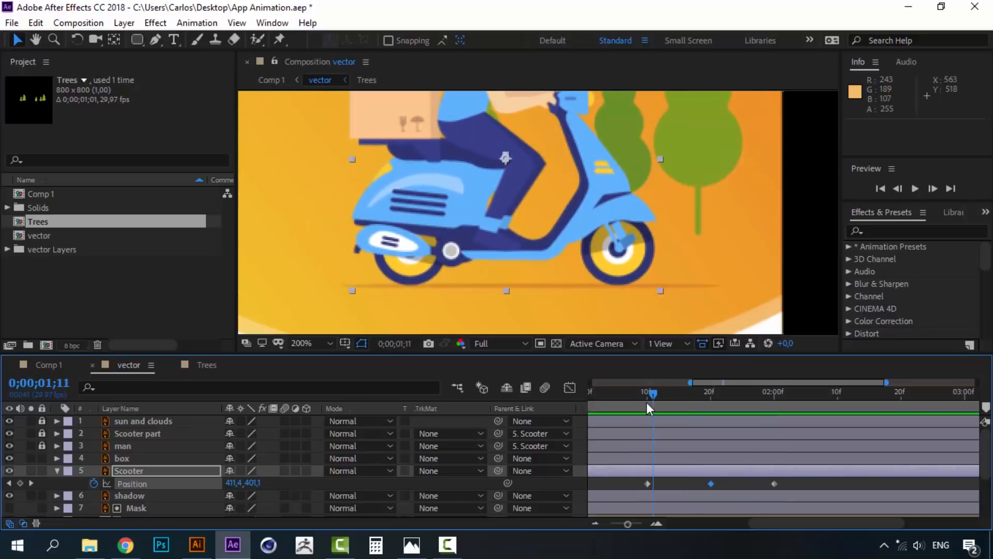
Add Rotation keyframes of 0° to the Scooter layer at 0;00;01;10, 0;00;01;20 and 0;00;02;00, with Position shown alongside.
click(137, 468)
key(r)
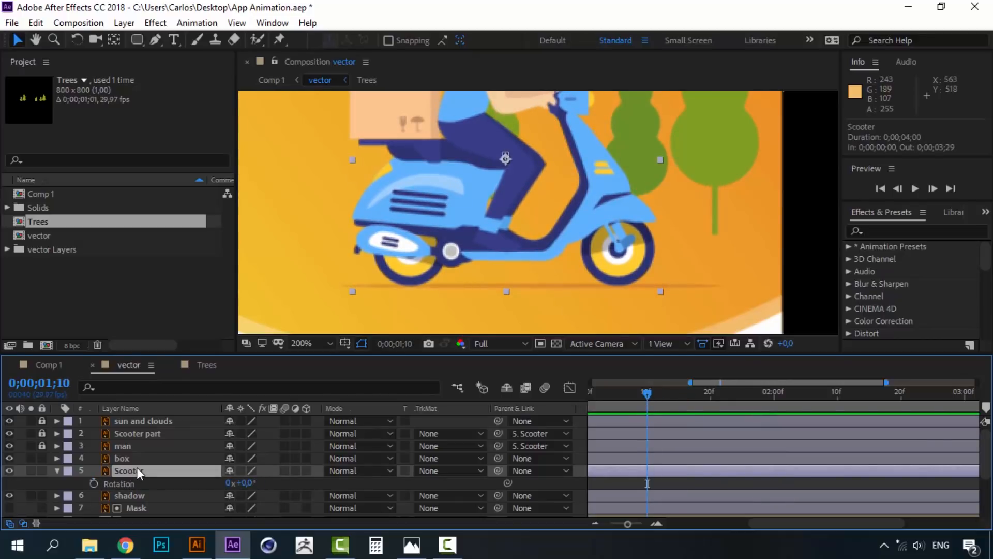
click(94, 482)
key(shift+p)
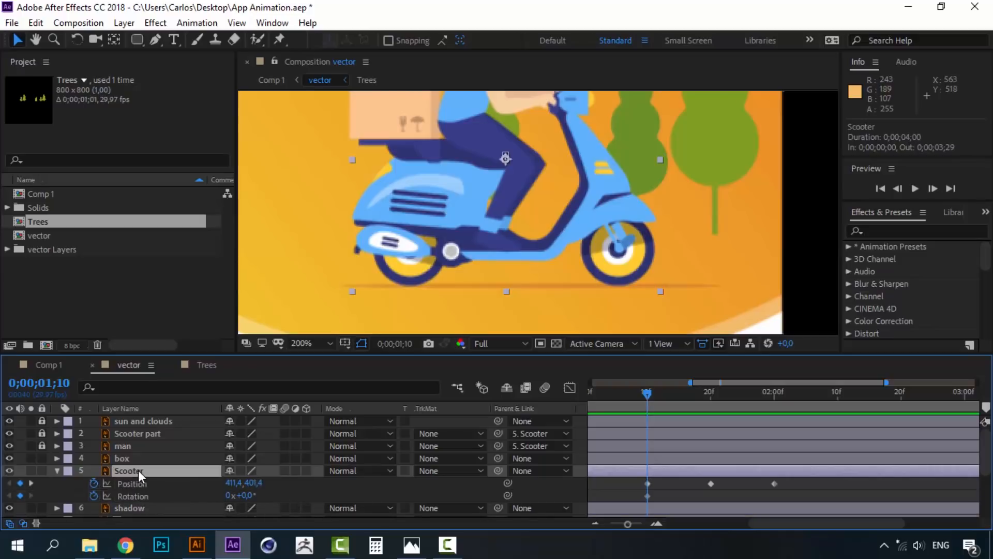
click(710, 392)
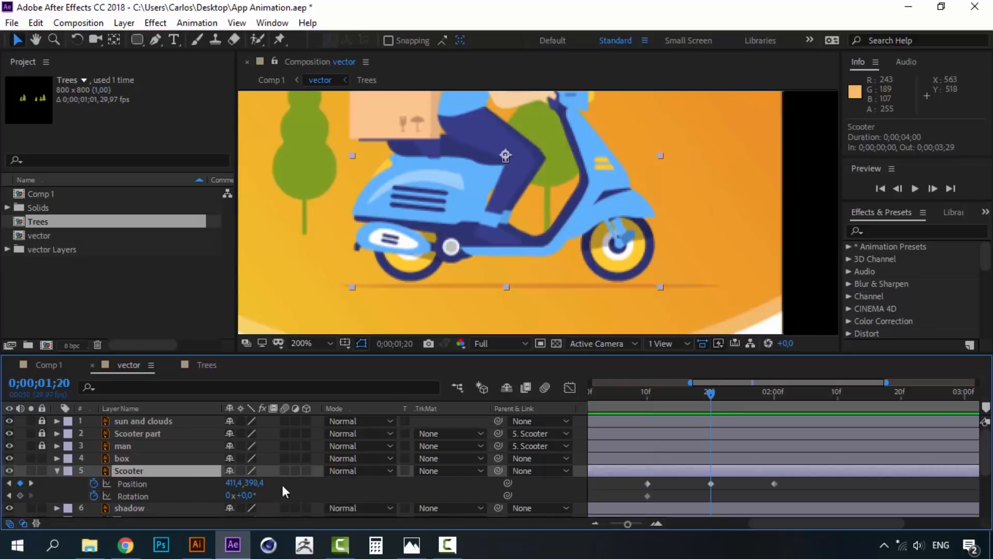
click(18, 493)
click(775, 392)
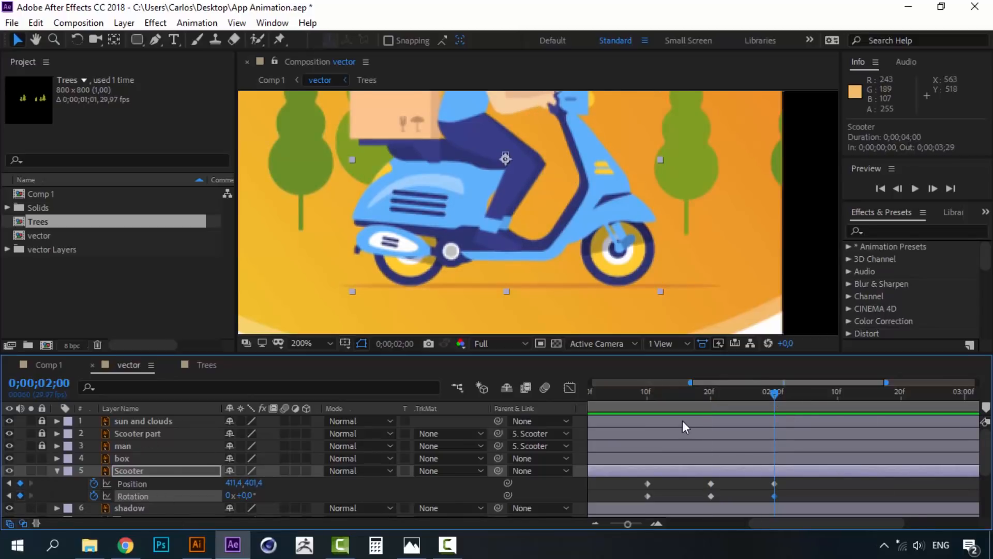
Set the scooter's Rotation to -3° at 0;00;01;20 and preview the tilt from 0;00;01;09.
click(646, 392)
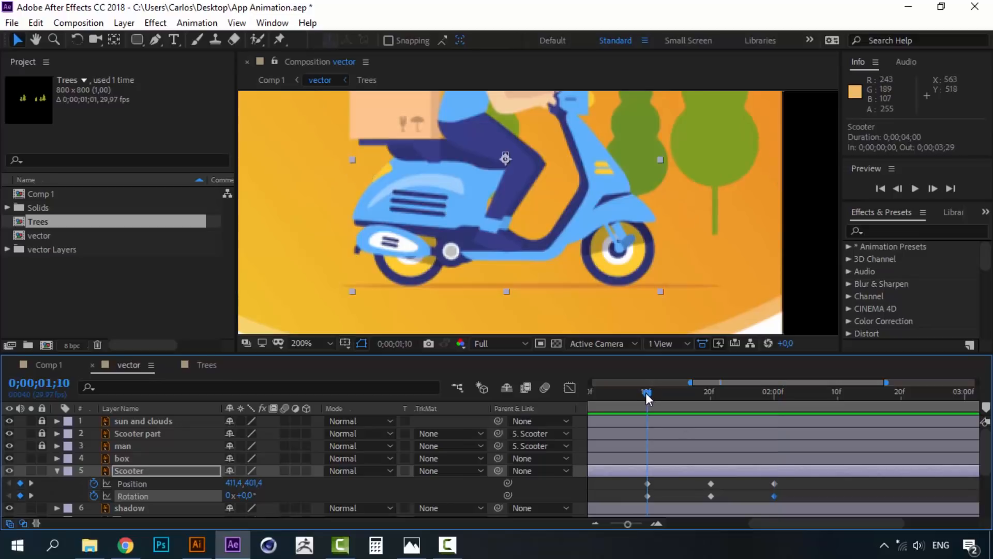
drag(649, 393, 711, 392)
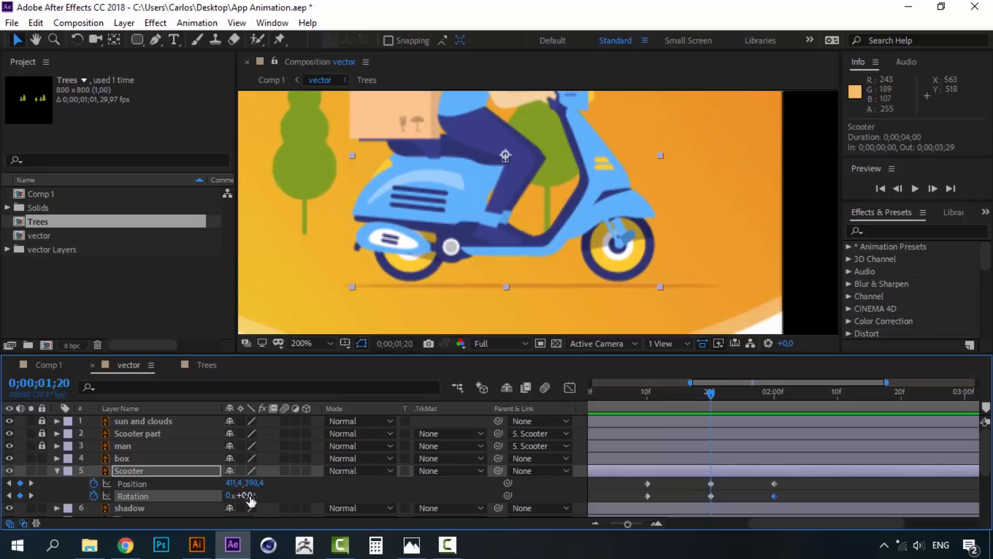
drag(251, 495, 237, 495)
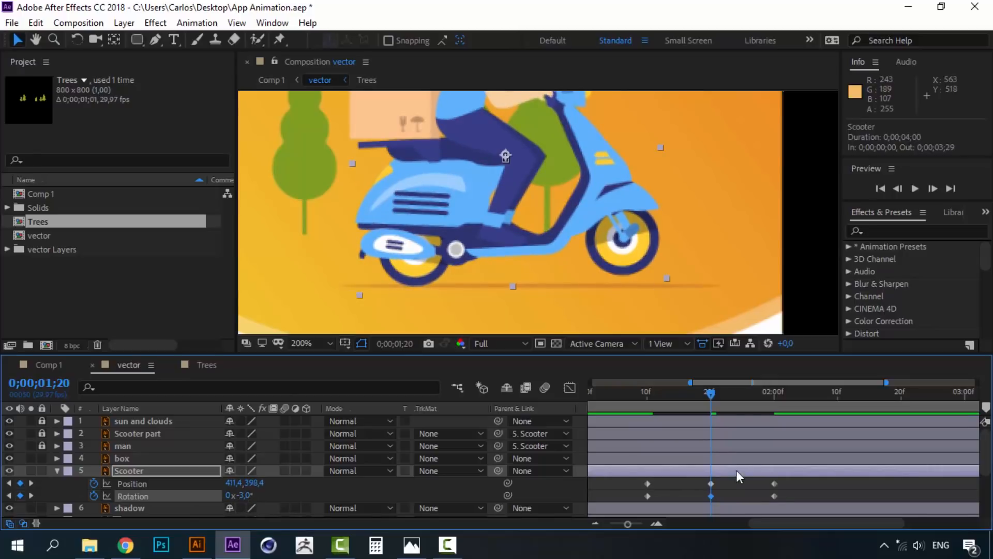
click(644, 392)
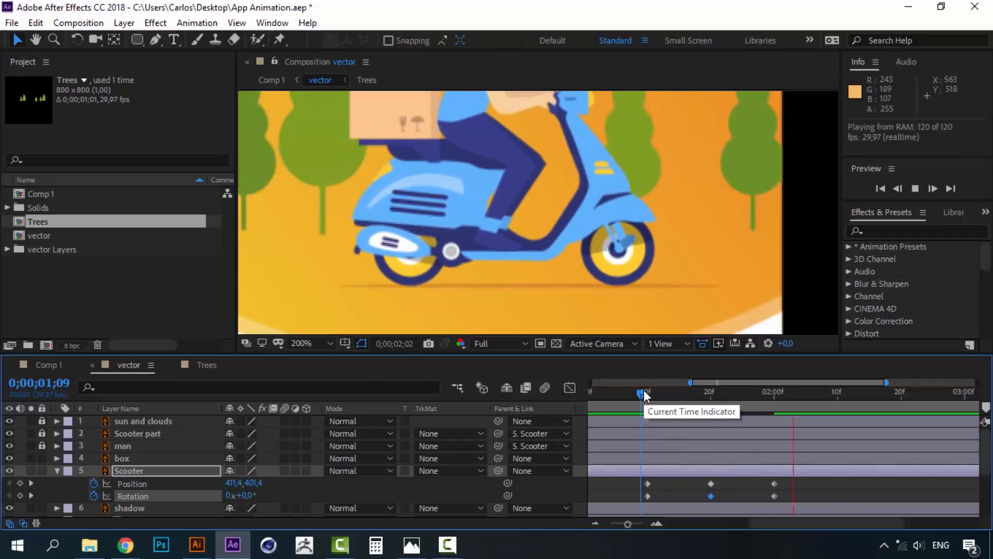
key(space)
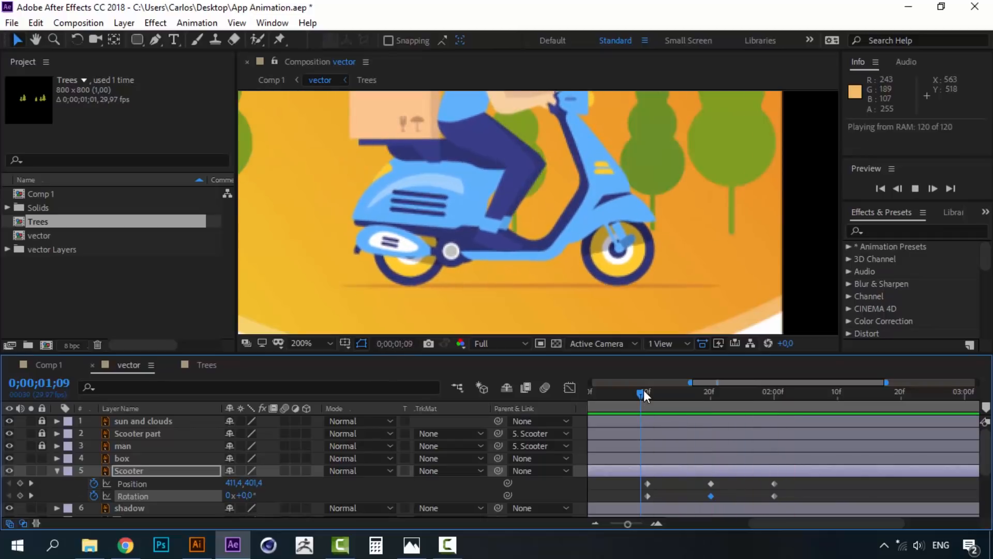
Raise the scooter's 0;00;01;20 Position keyframe to 411,4, 395,4 and return to 0;00;01;09.
click(711, 392)
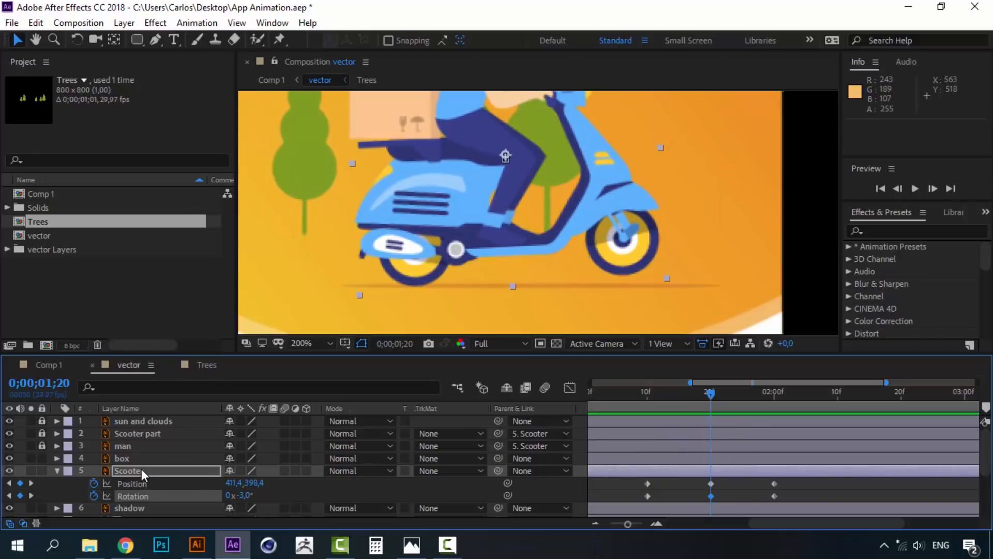
key(Up)
key(Up)
key(Up)
key(Up)
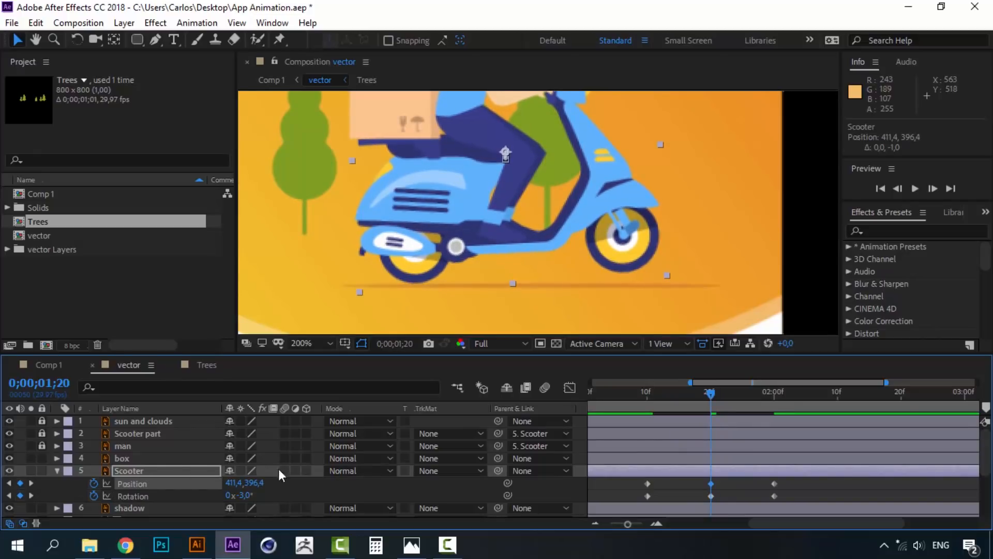
click(643, 392)
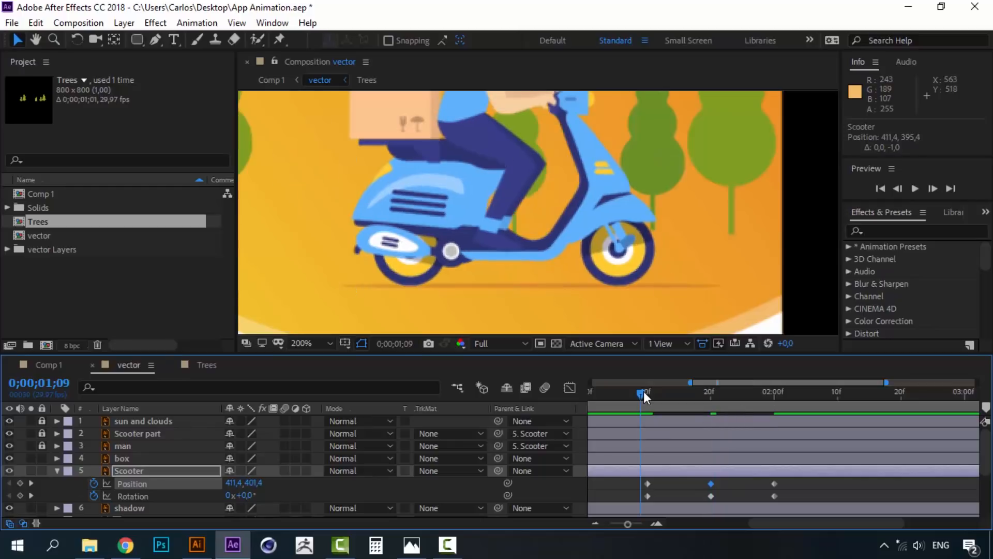
Set the scooter's Rotation to -2° at 0;00;01;20 and preview the hop from 0;00;01;09 and 0;00;01;07.
key(space)
key(space)
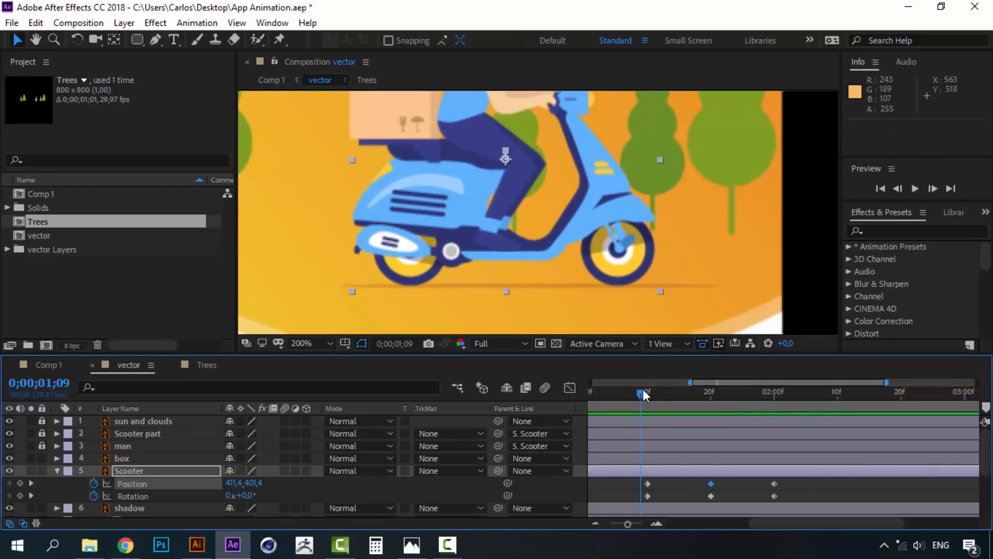
drag(643, 391, 625, 389)
key(space)
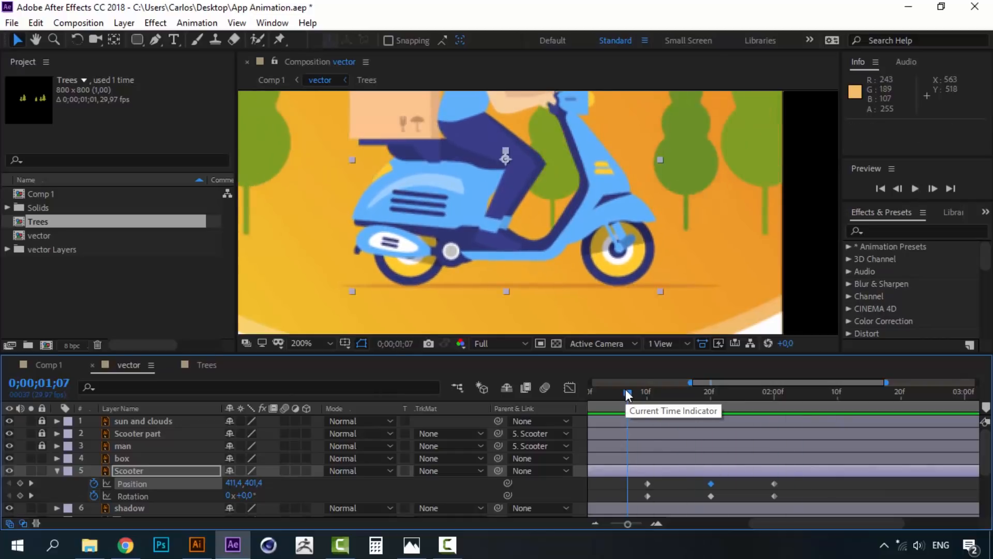
drag(626, 389, 706, 393)
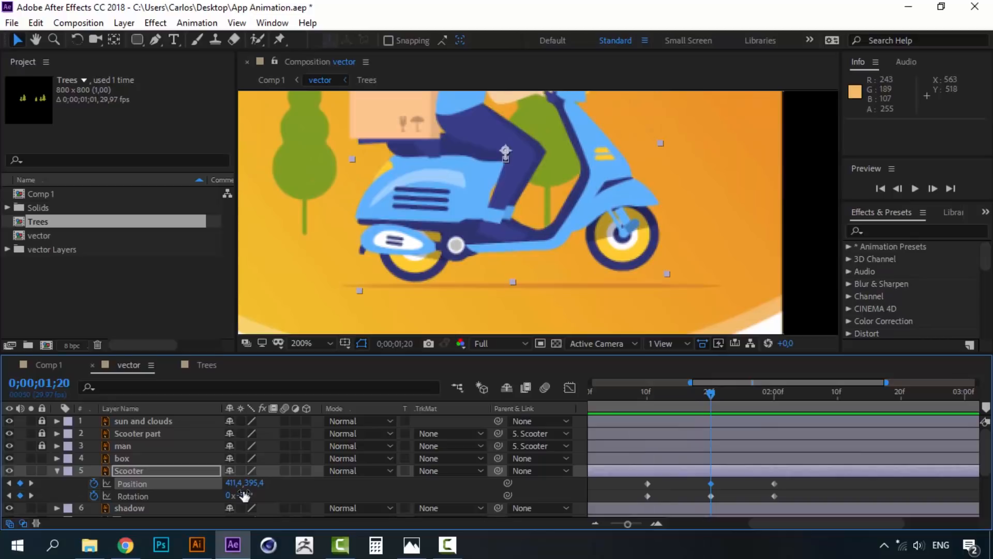
click(280, 495)
click(642, 395)
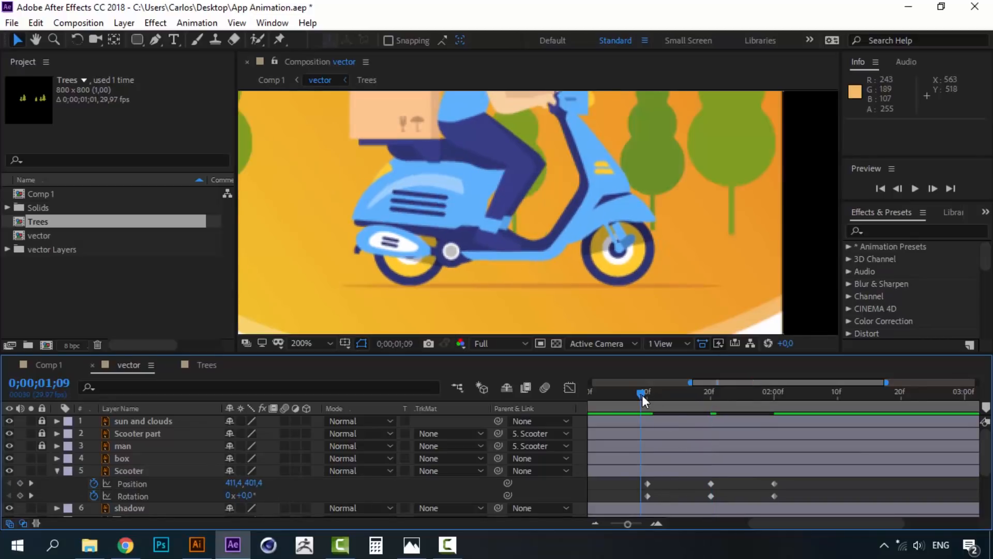
key(space)
key(space)
key(space)
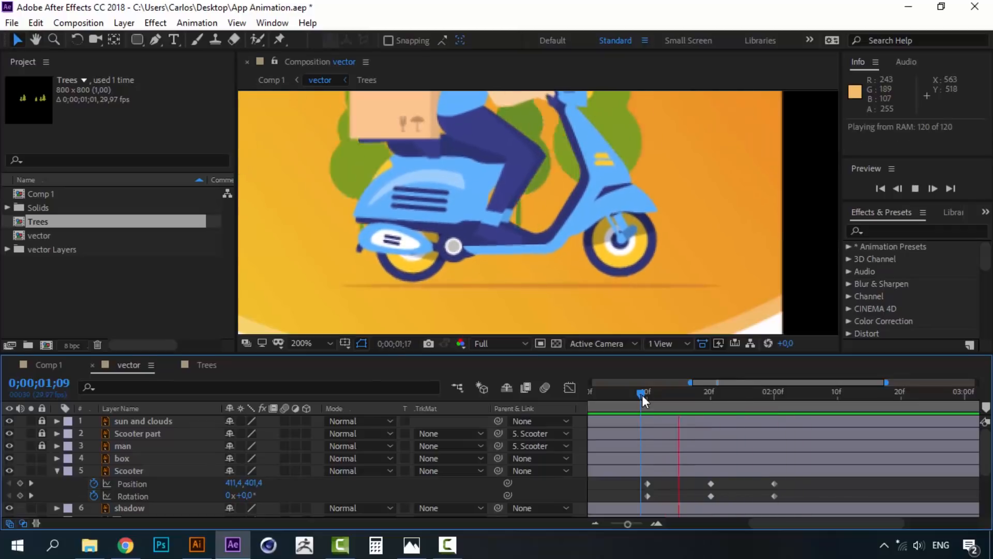
key(space)
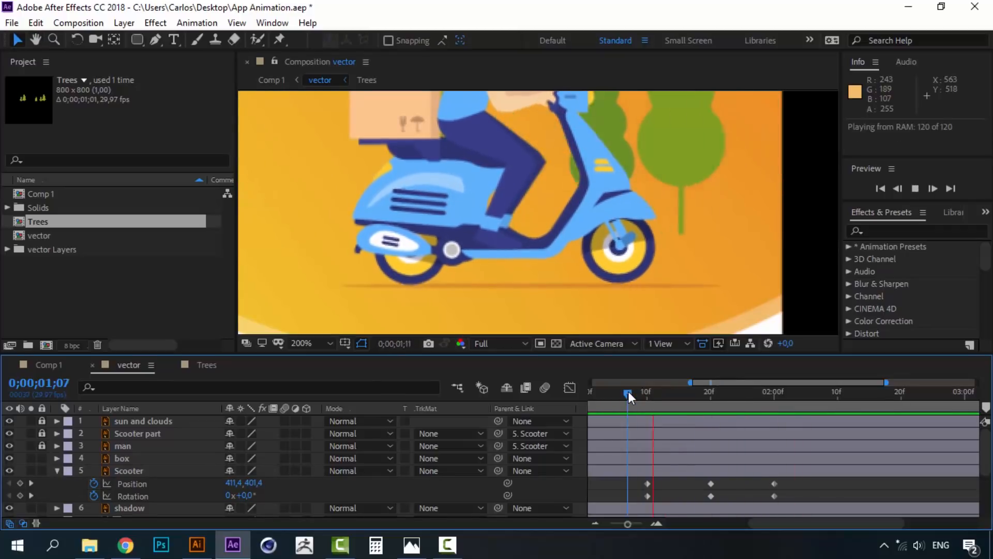
Nudge all three of the scooter's Position keyframes down by 1 pixel together and preview the motion from 0;00;01;07.
click(678, 393)
click(709, 394)
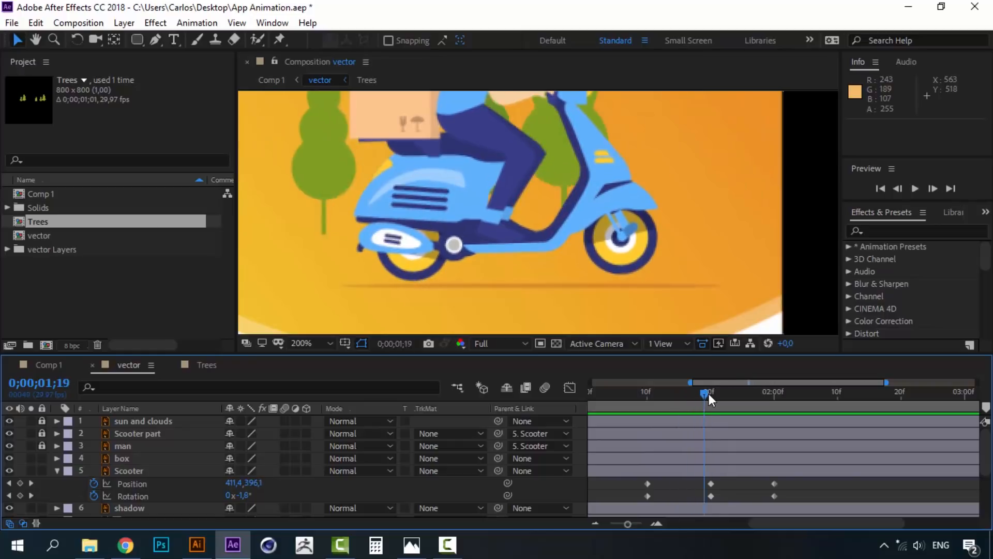
click(135, 482)
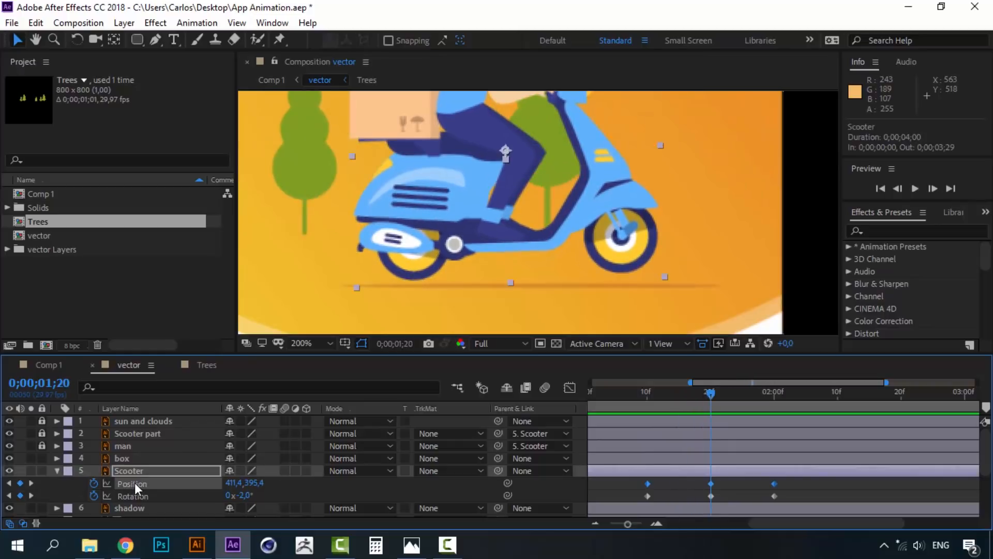
key(Down)
click(627, 391)
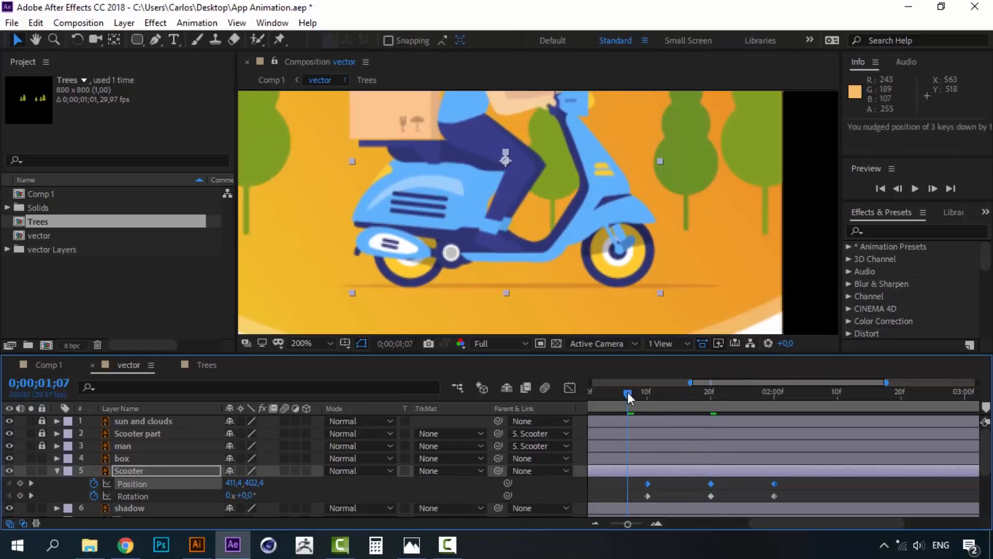
key(space)
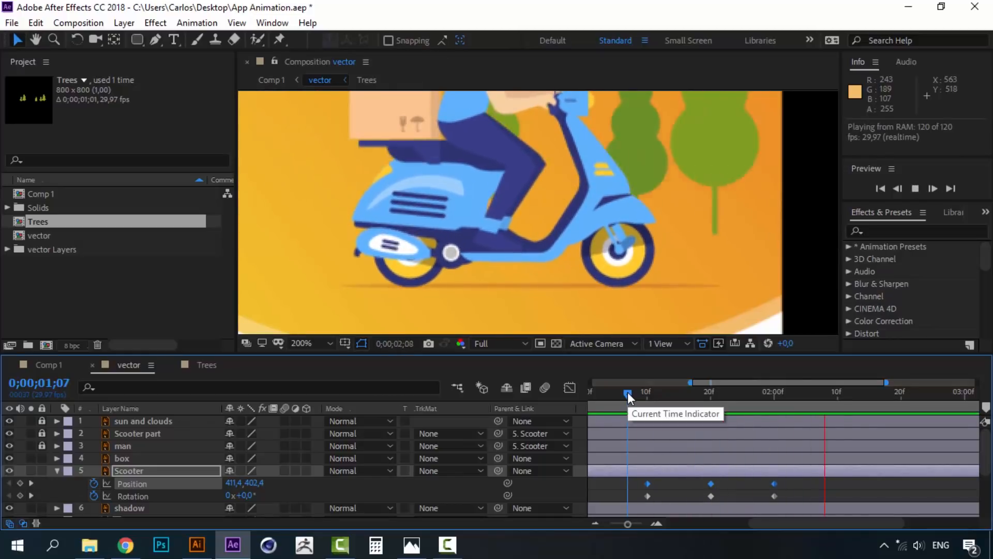
Apply Easy Ease to the scooter's Position and Rotation keyframes at 0;00;01;20.
drag(628, 392, 711, 396)
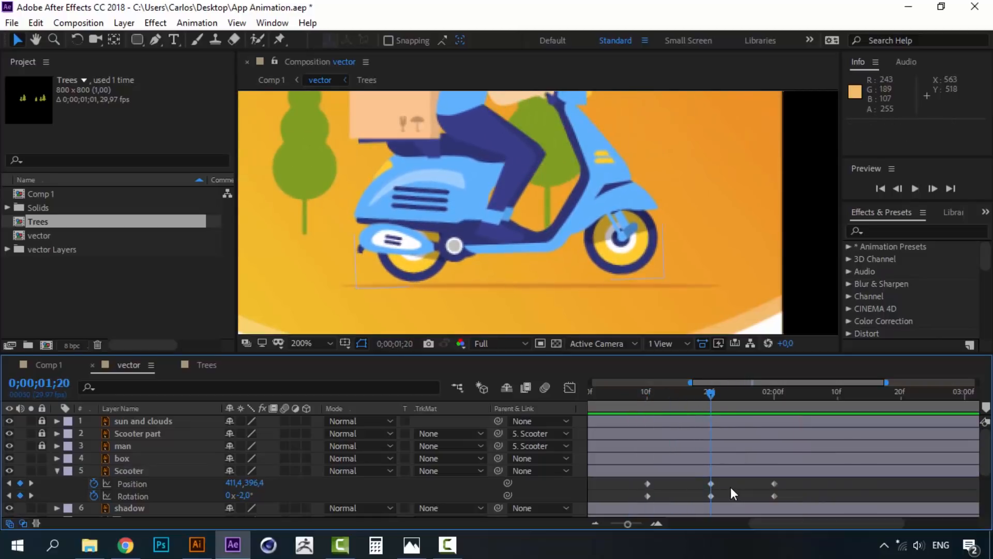
right_click(712, 483)
mouse_move(736, 472)
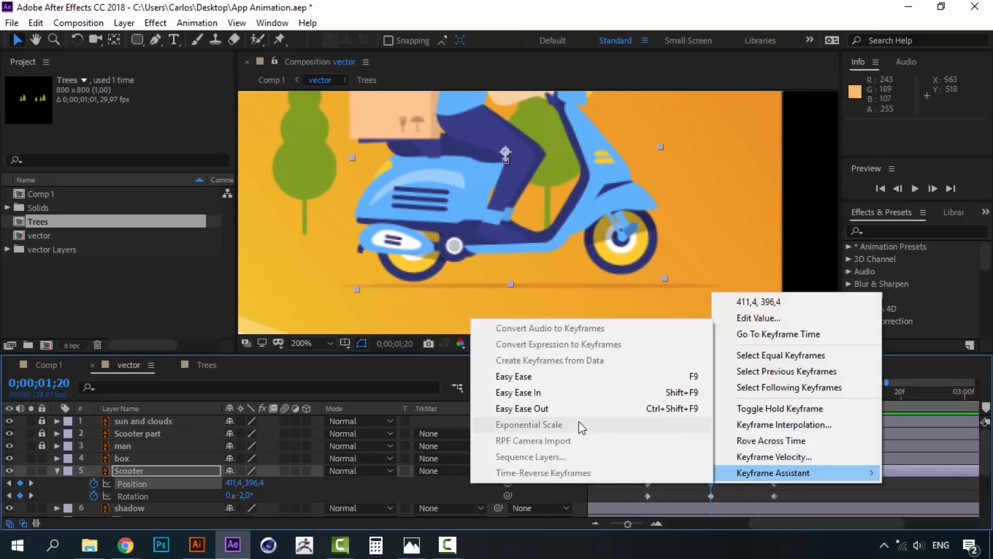
click(570, 378)
right_click(712, 496)
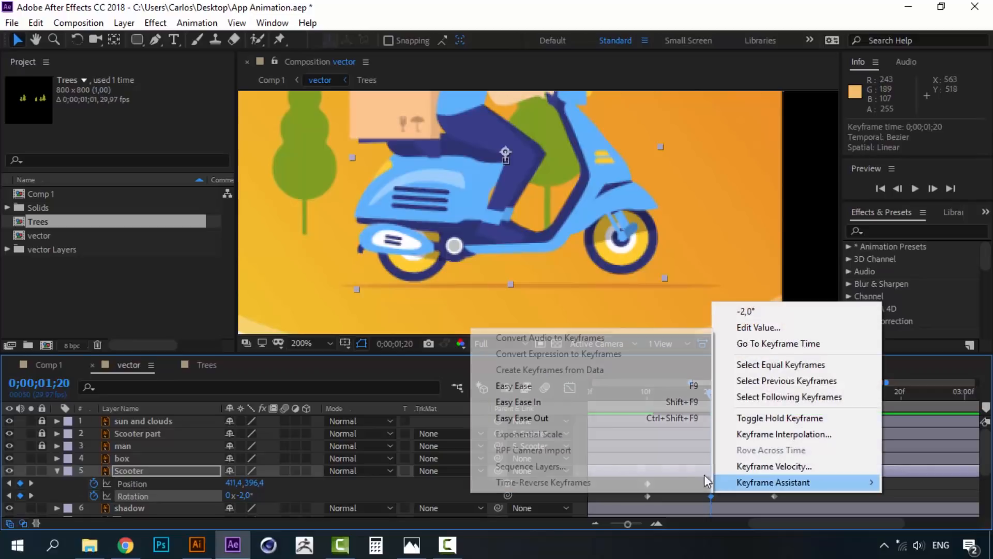
click(569, 383)
Apply Easy Ease to the scooter's Position and Rotation keyframes at 0;00;02;00 and preview the full screen from 0;00;01;08.
right_click(775, 483)
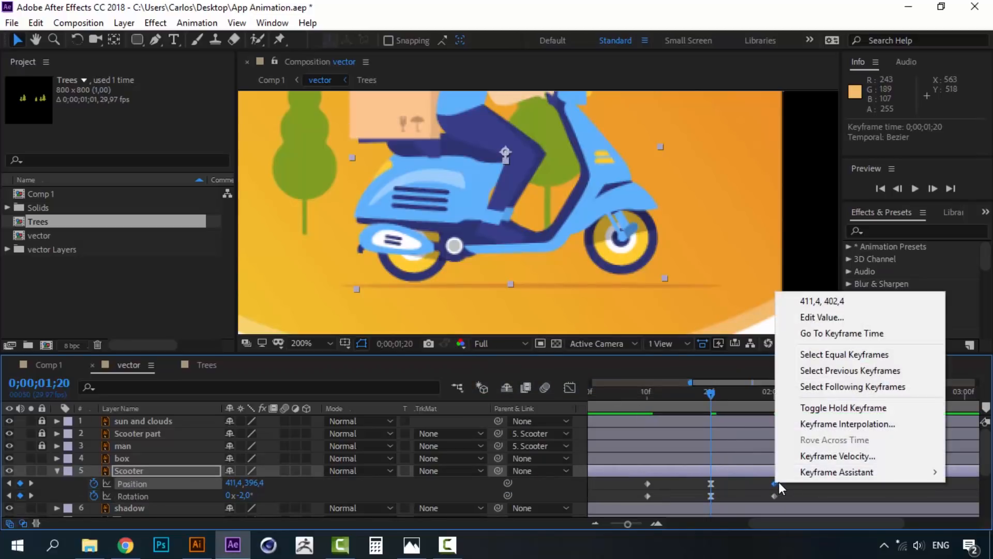
mouse_move(749, 471)
click(630, 378)
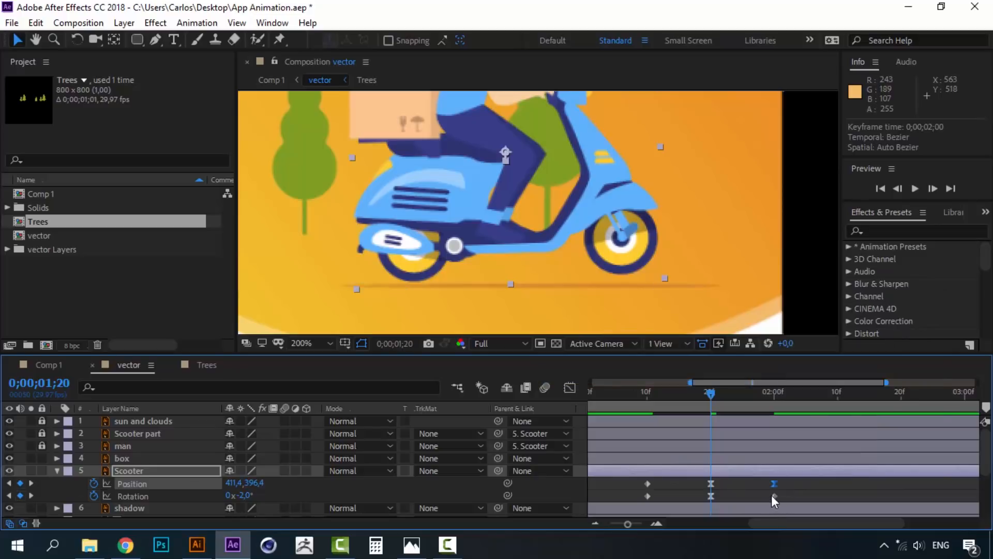
right_click(774, 495)
mouse_move(786, 485)
click(596, 393)
click(634, 394)
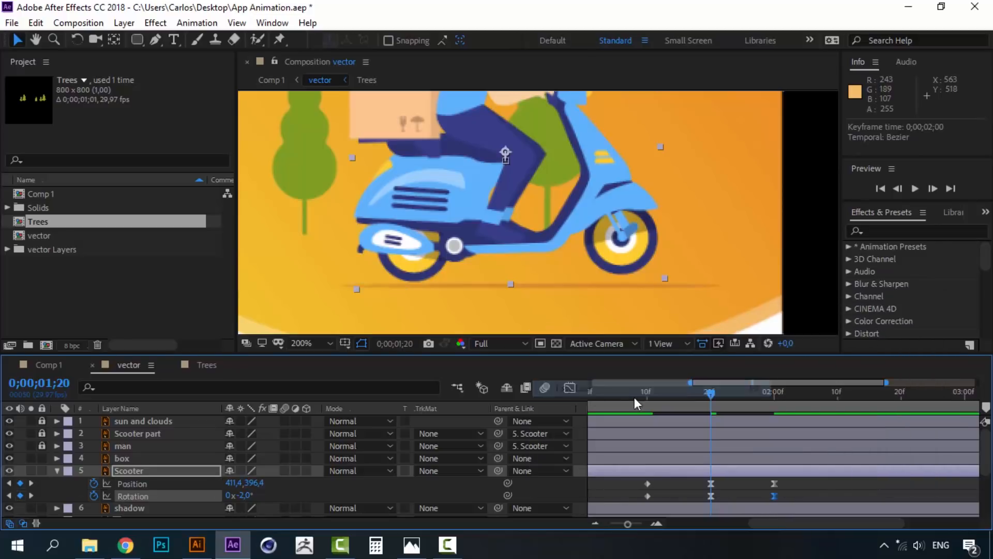
key(space)
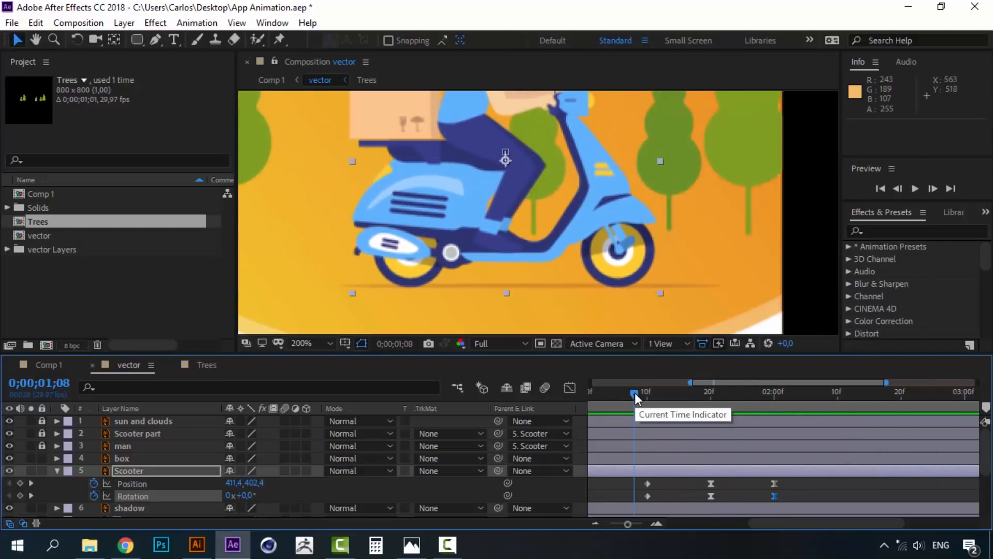
scroll(524, 216, down, 4)
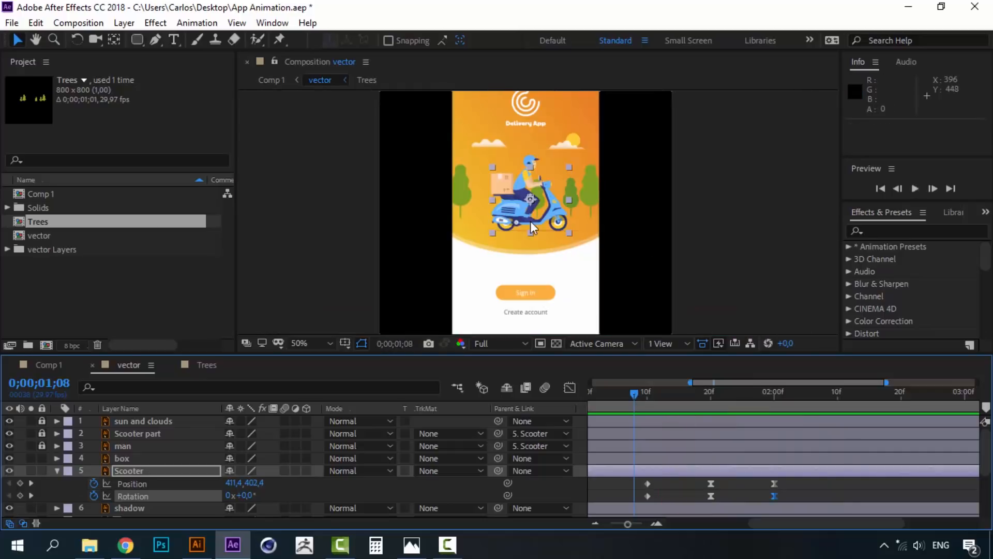
key(space)
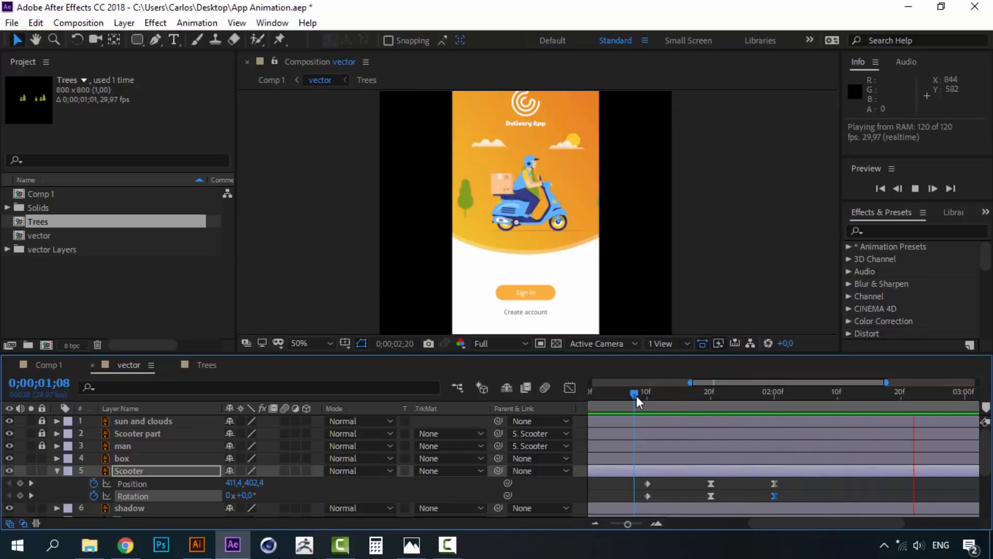
Copy the scooter's six Position and Rotation keyframes, paste them at 0;00;03;10 and preview the repeated hop from 0;00;03;09.
drag(637, 396, 777, 397)
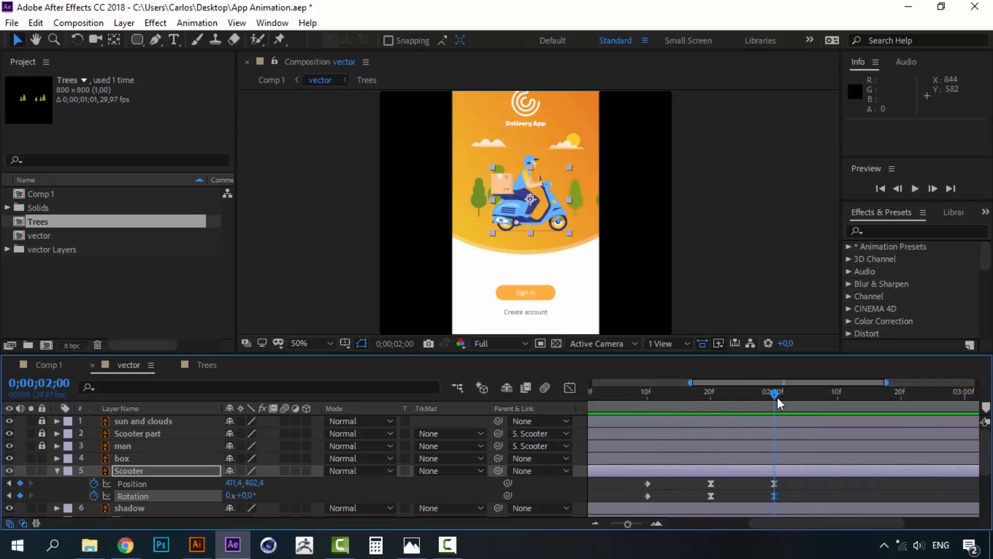
drag(790, 485, 640, 499)
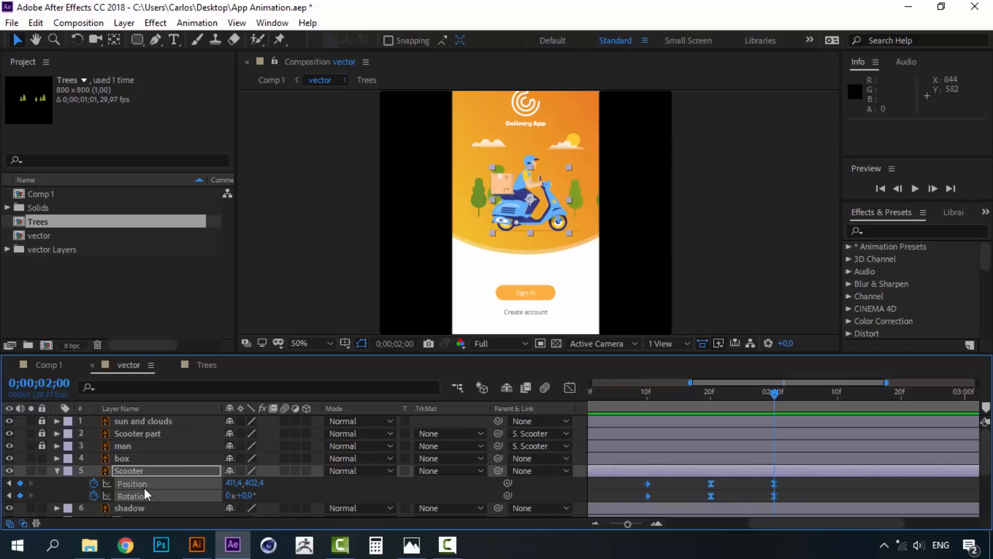
key(ctrl+c)
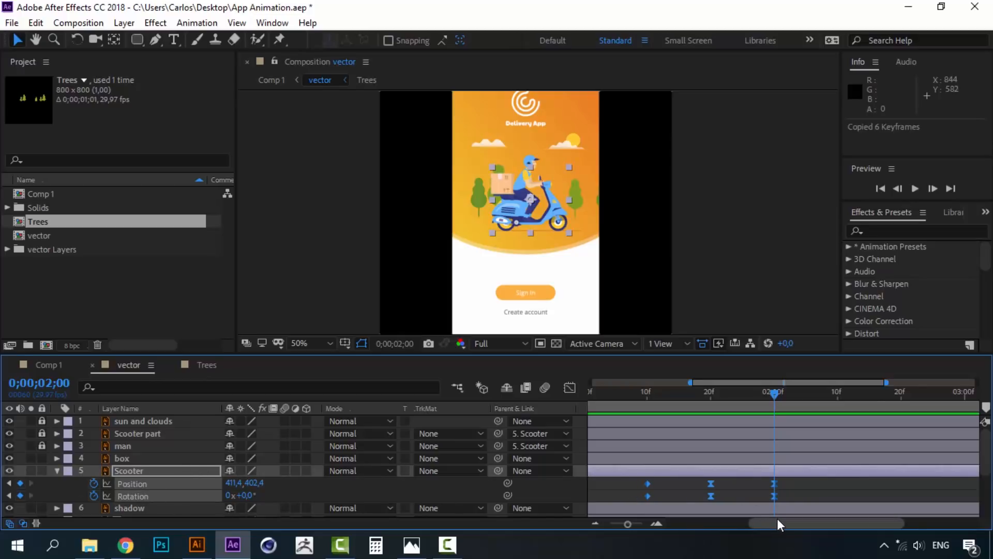
drag(779, 524, 854, 524)
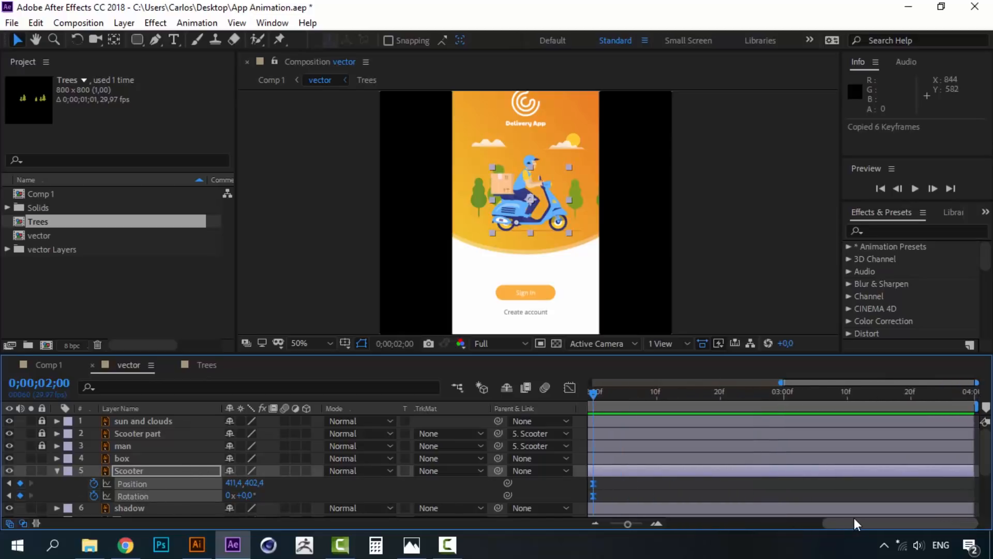
click(966, 393)
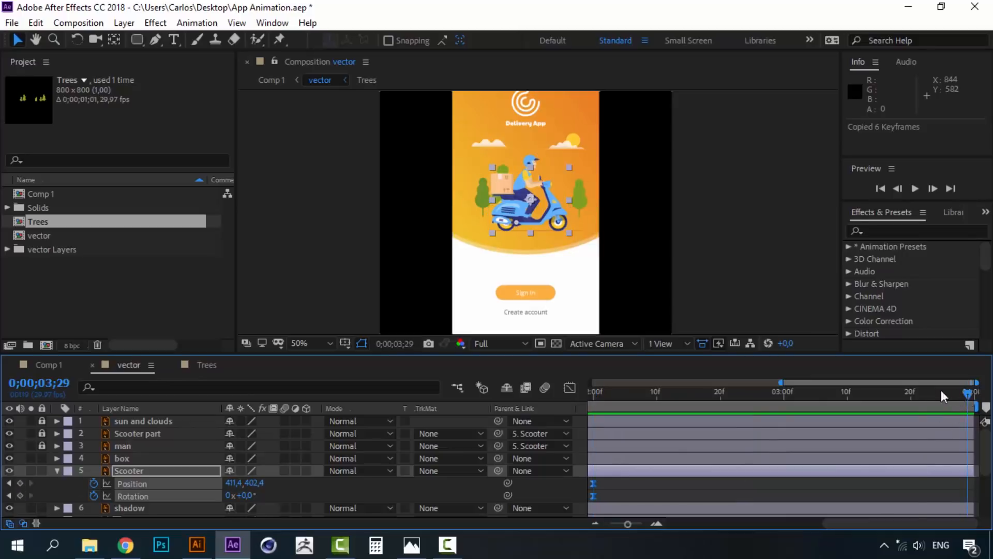
drag(942, 391, 848, 392)
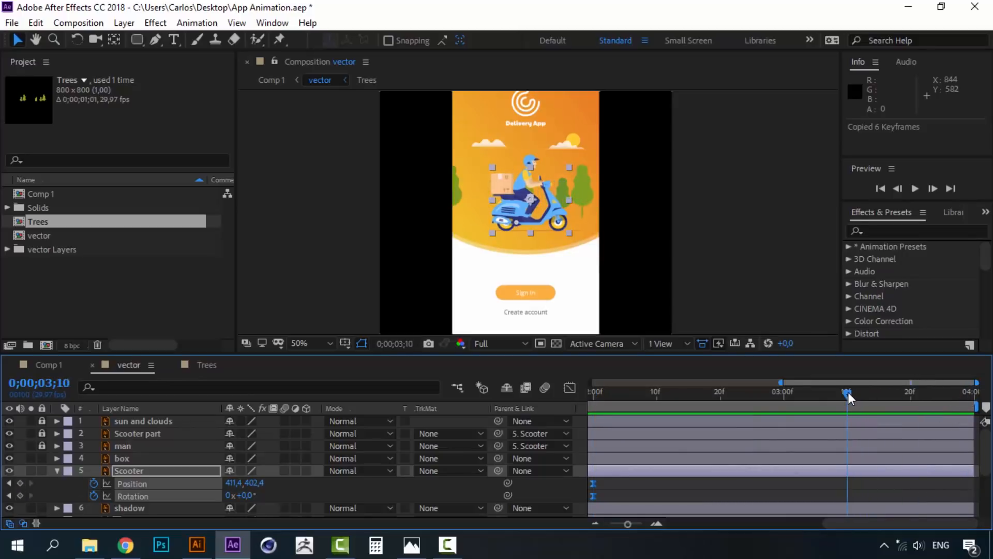
key(ctrl+v)
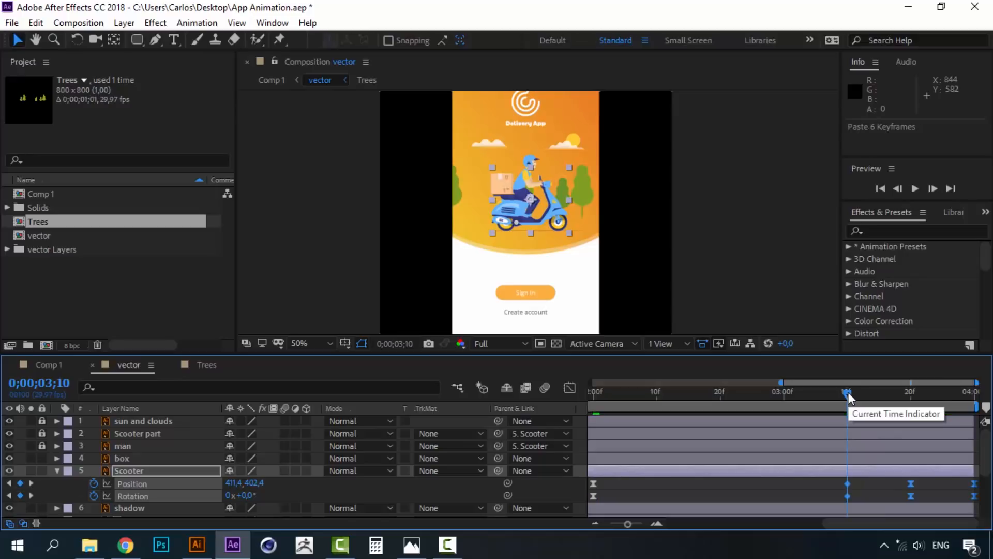
mouse_move(848, 392)
mouse_down()
mouse_move(906, 392)
mouse_move(891, 403)
mouse_move(843, 395)
mouse_up()
key(space)
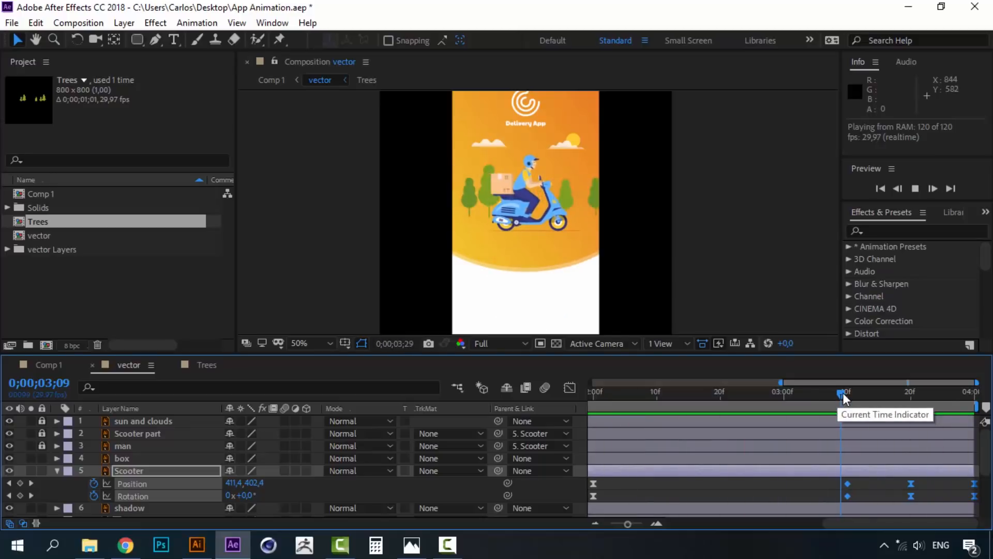
key(space)
Add Scale keyframes of 100% to the shadow layer at 0;00;01;10, 0;00;01;20 and 0;00;02;00.
drag(854, 526, 693, 532)
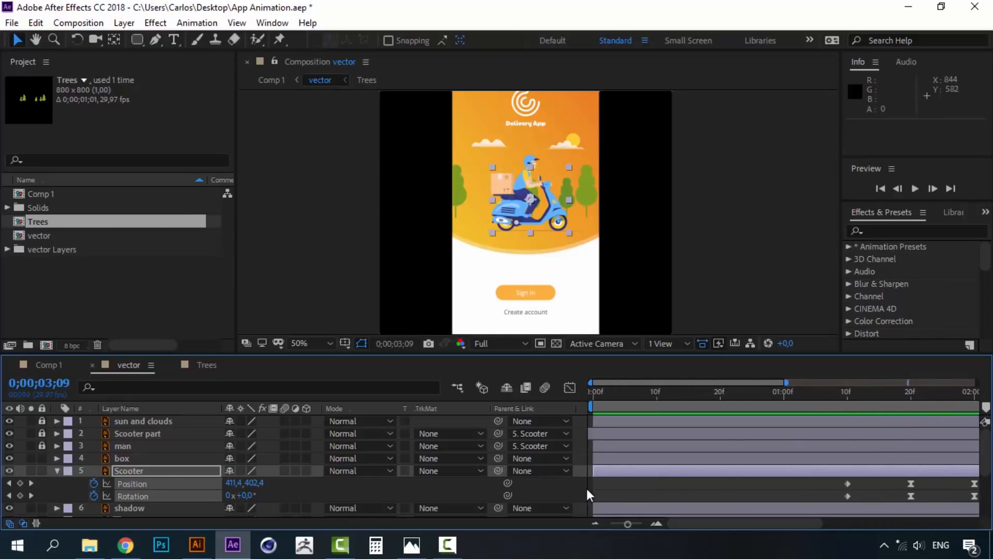
drag(743, 519, 778, 515)
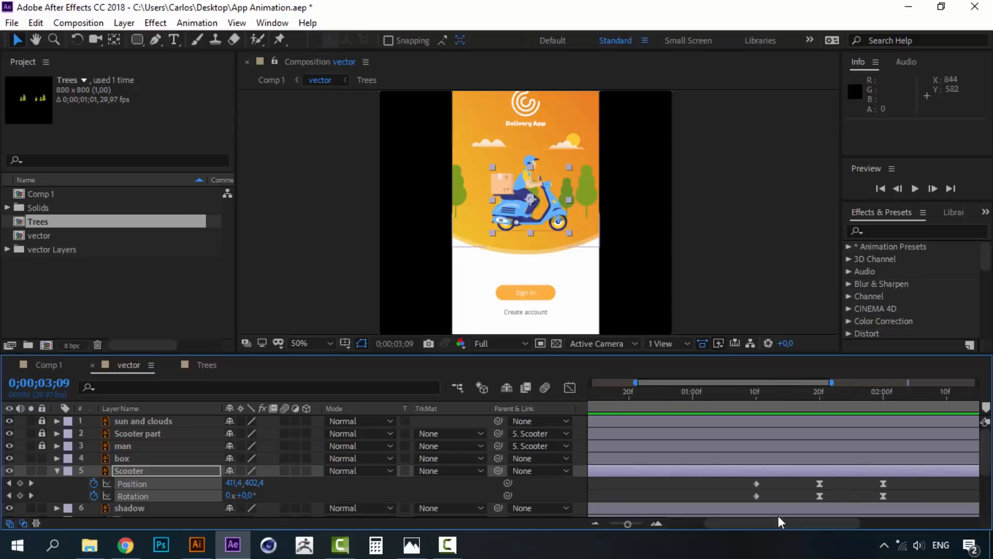
click(756, 396)
key(period)
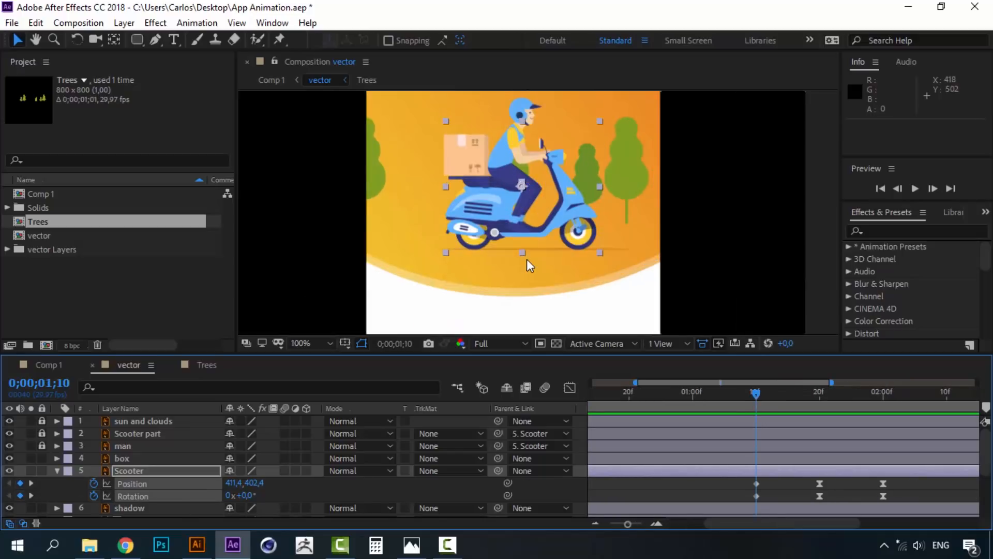
key(period)
key(comma)
click(136, 508)
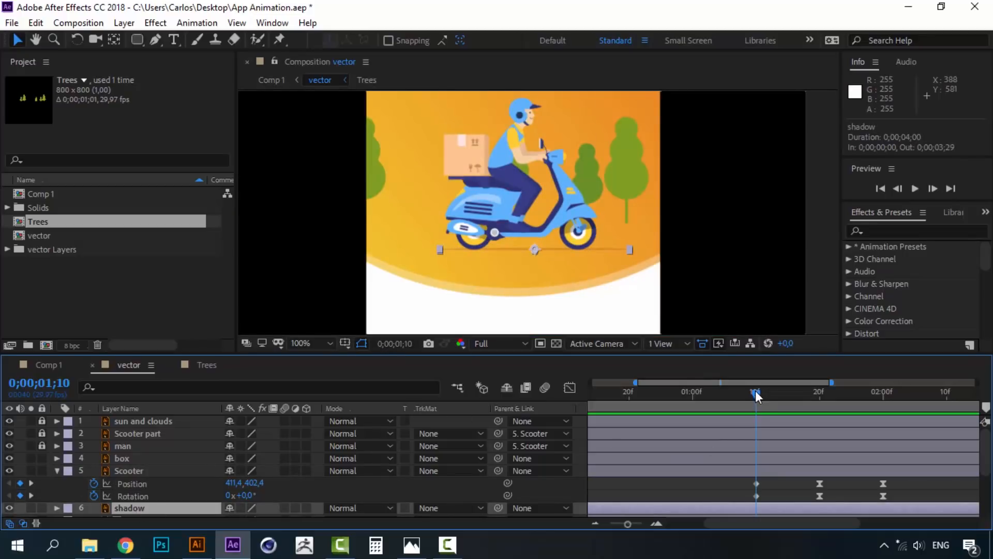
mouse_move(755, 392)
mouse_down()
mouse_move(819, 389)
mouse_move(757, 396)
mouse_up()
scroll(128, 505, down, 1)
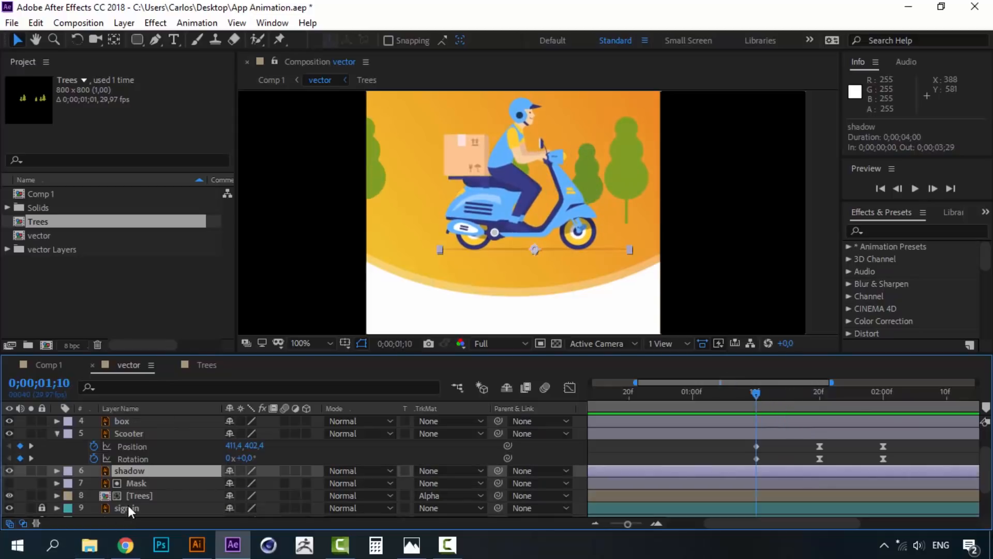
key(s)
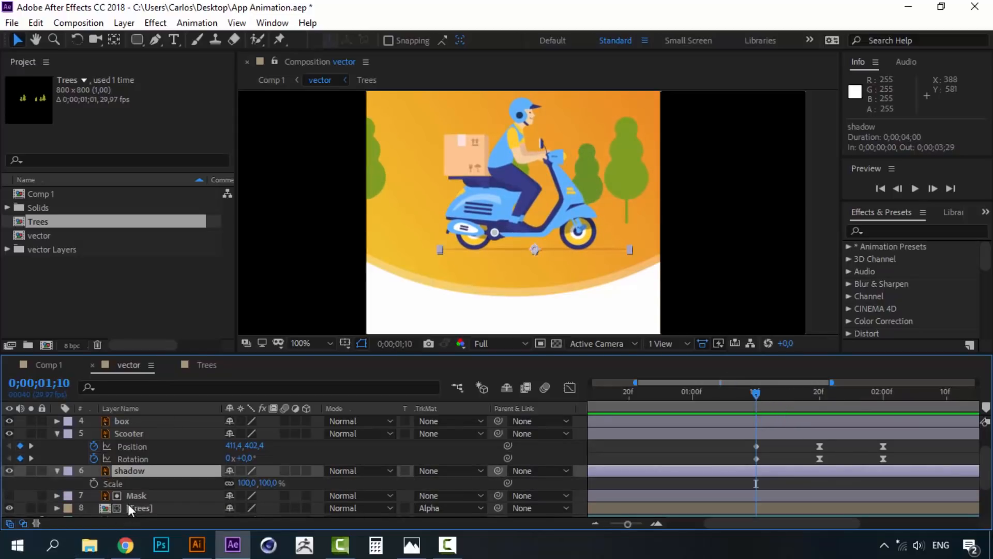
click(94, 483)
click(820, 394)
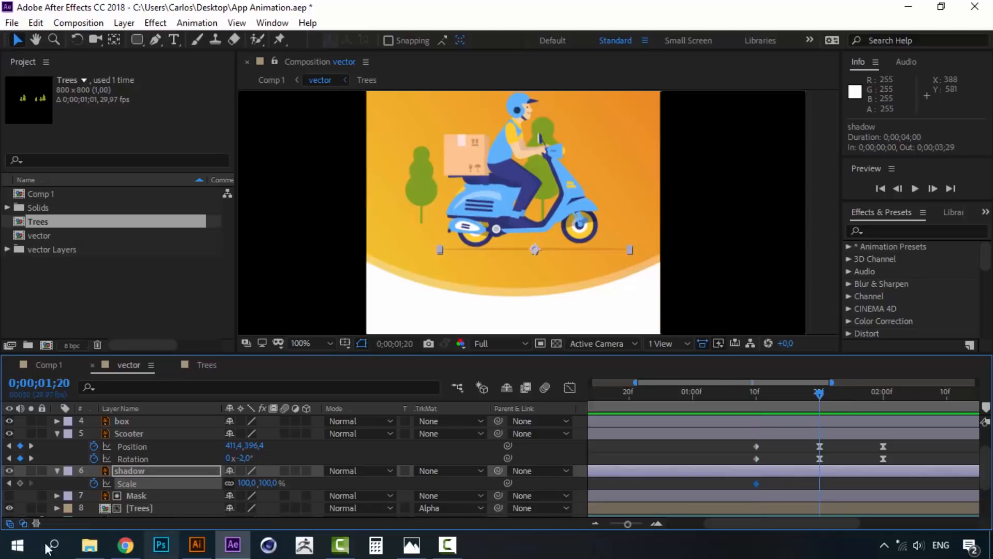
click(884, 394)
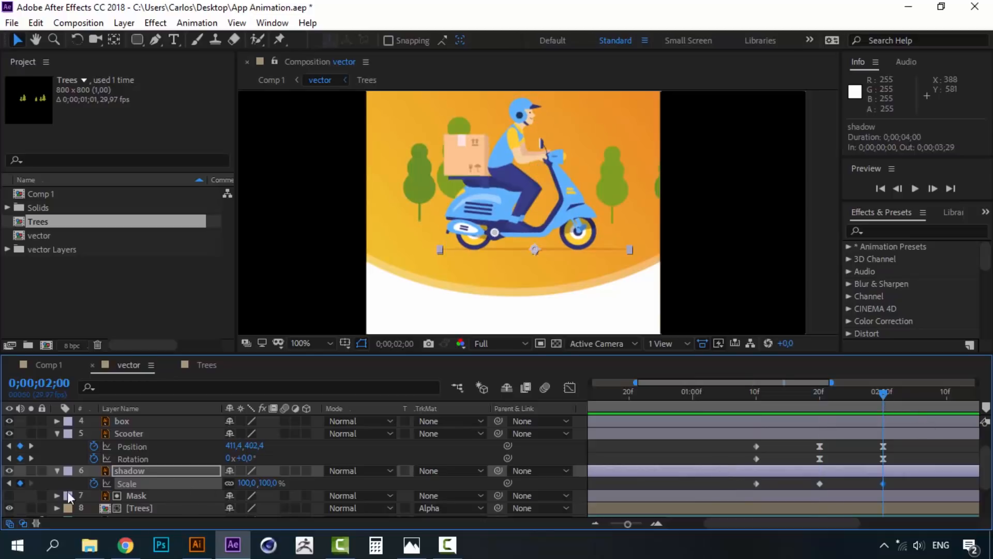
Unlink the shadow's Scale proportions, set its horizontal scale to 75% at 0;00;01;20, and preview from 0;00;01;09.
click(821, 391)
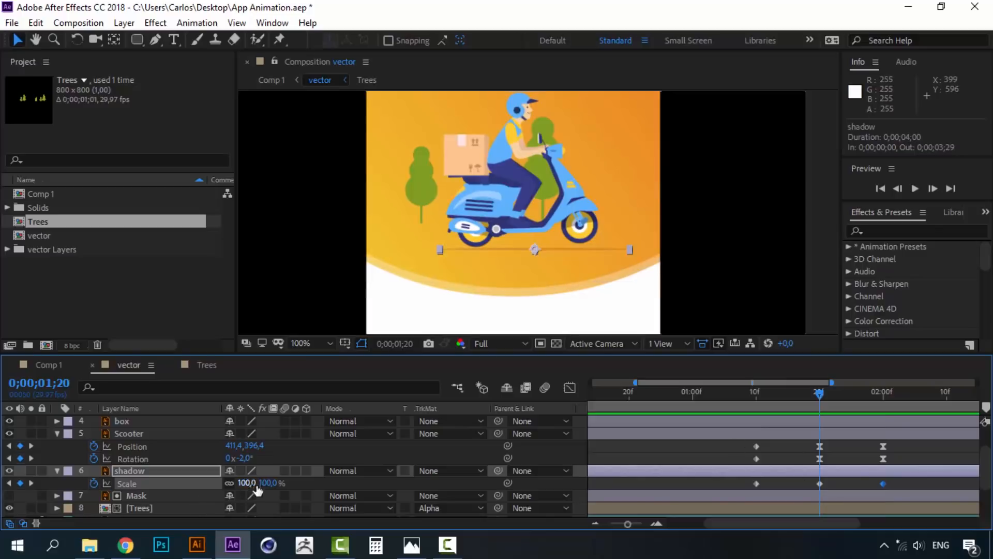
click(228, 486)
drag(246, 483, 232, 484)
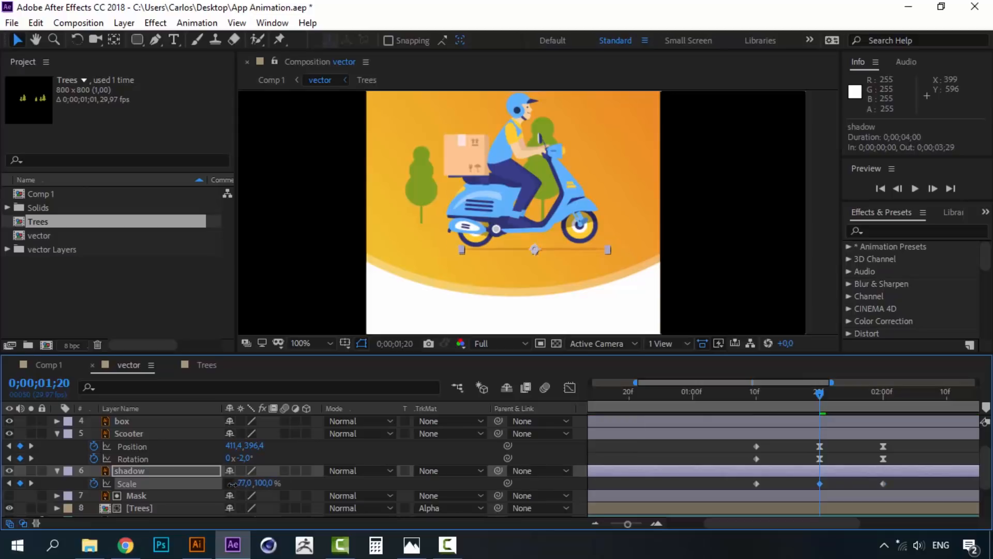
click(243, 483)
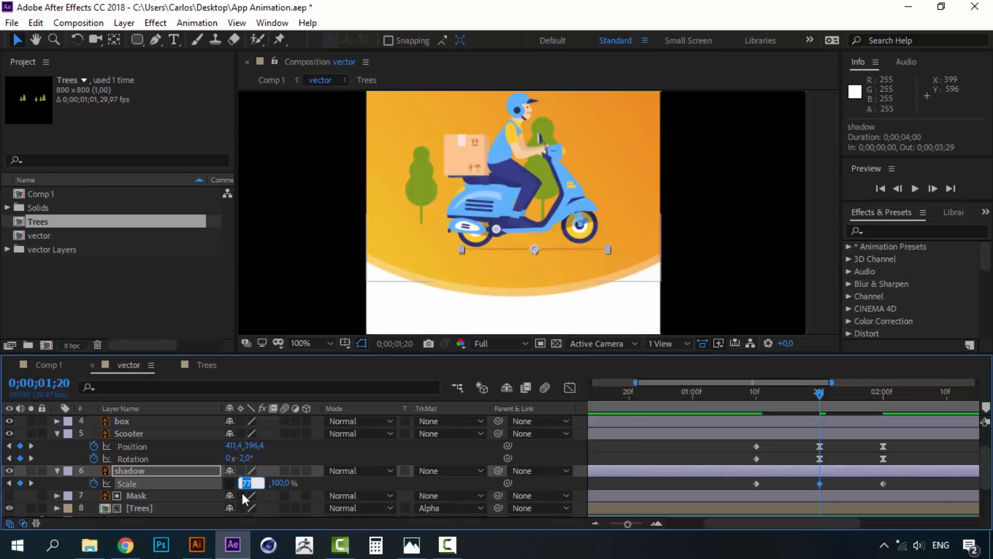
click(320, 481)
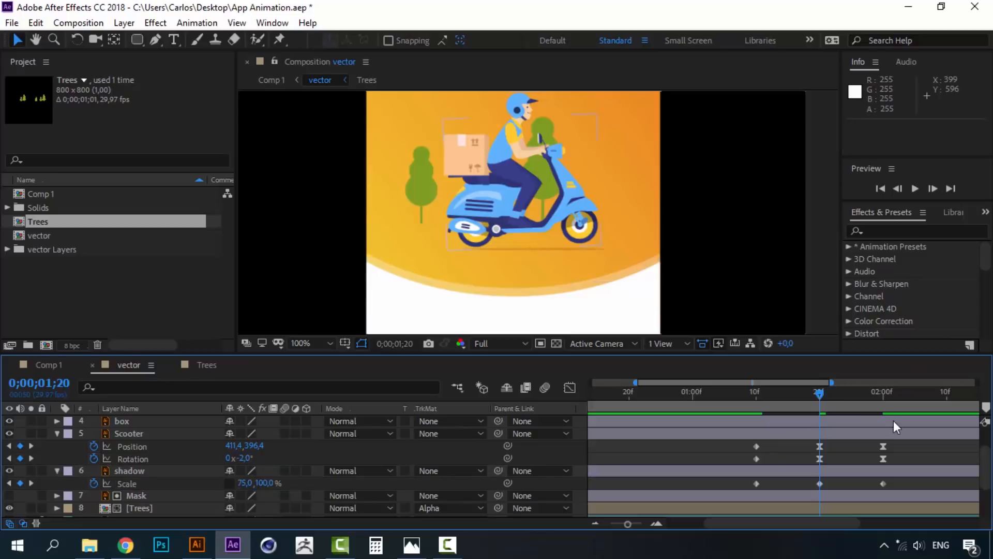
click(748, 393)
key(space)
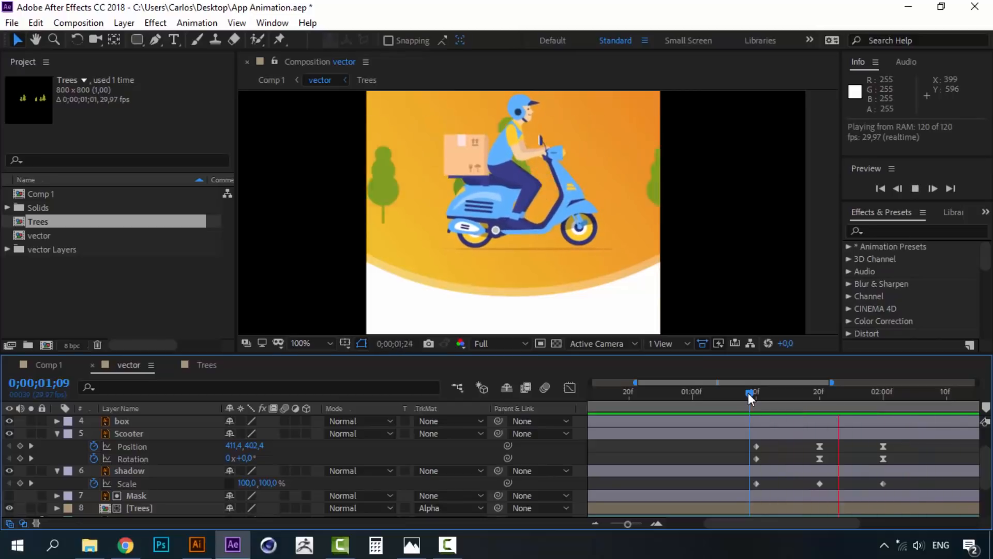
key(space)
Apply Easy Ease to the shadow's Scale keyframes at 0;00;01;20 and 0;00;02;00.
drag(898, 484, 775, 489)
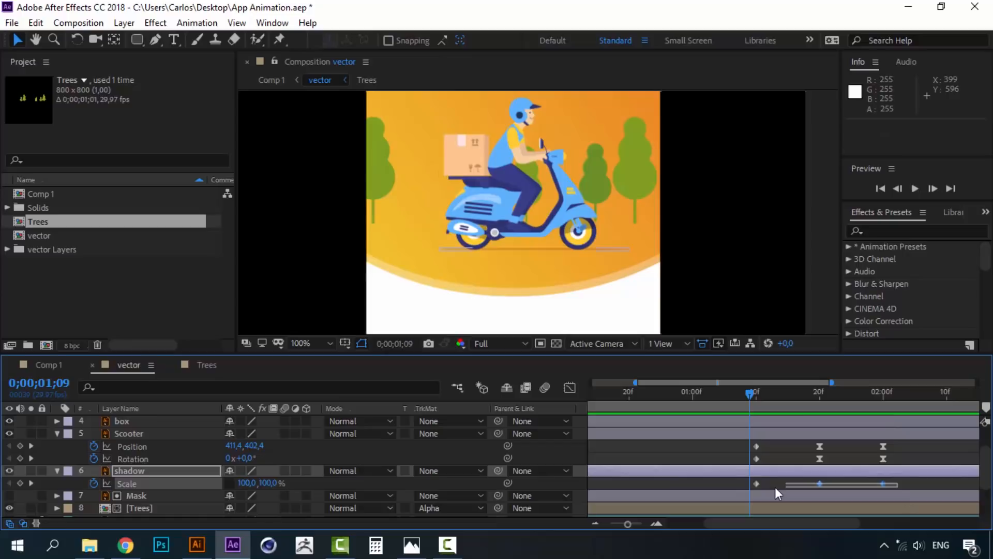
click(839, 485)
right_click(820, 484)
mouse_move(842, 478)
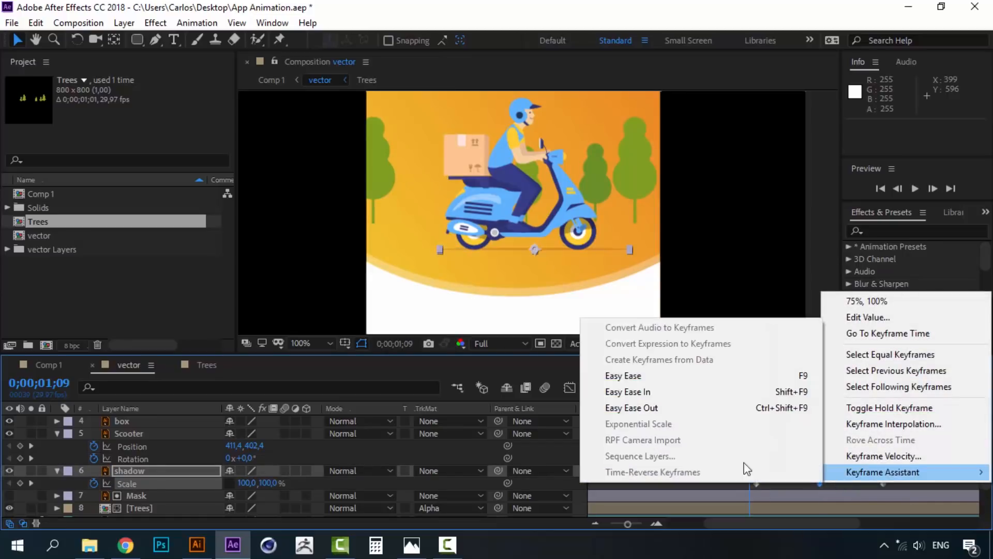
click(627, 374)
right_click(884, 483)
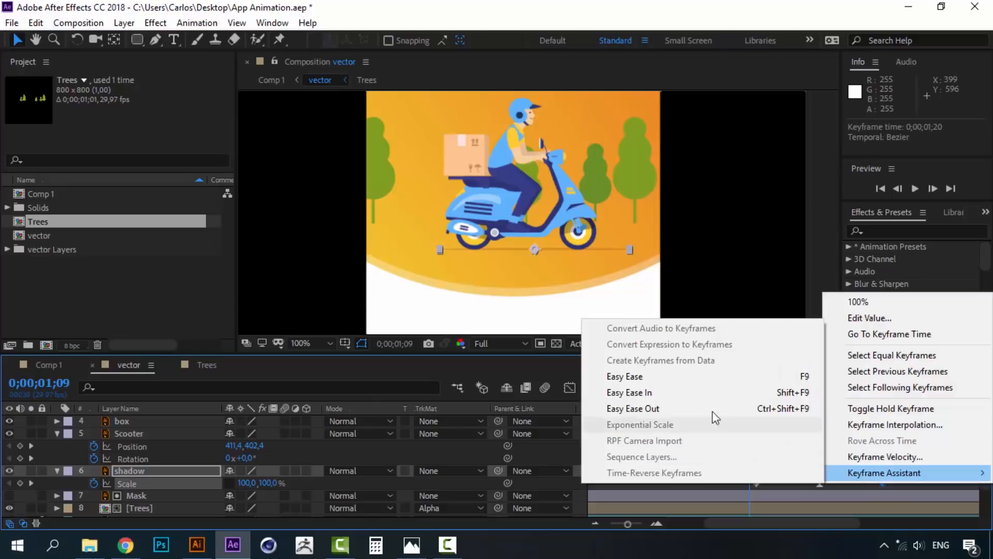
click(680, 375)
Copy the shadow's three Scale keyframes, paste them at 0;00;03;10 and preview the repeated hop from 0;00;03;01.
drag(892, 482, 736, 487)
key(ctrl+c)
drag(783, 518, 887, 523)
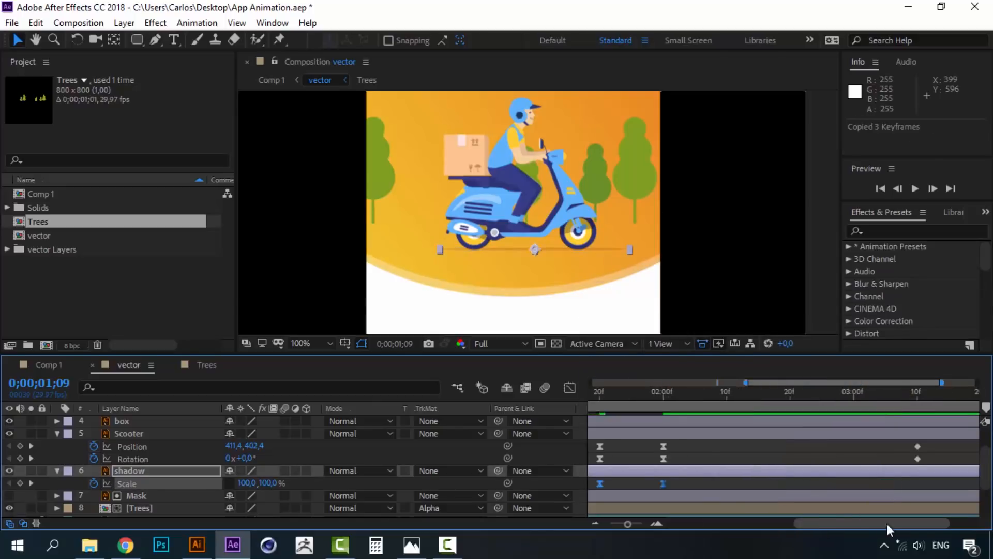
click(847, 396)
key(ctrl+v)
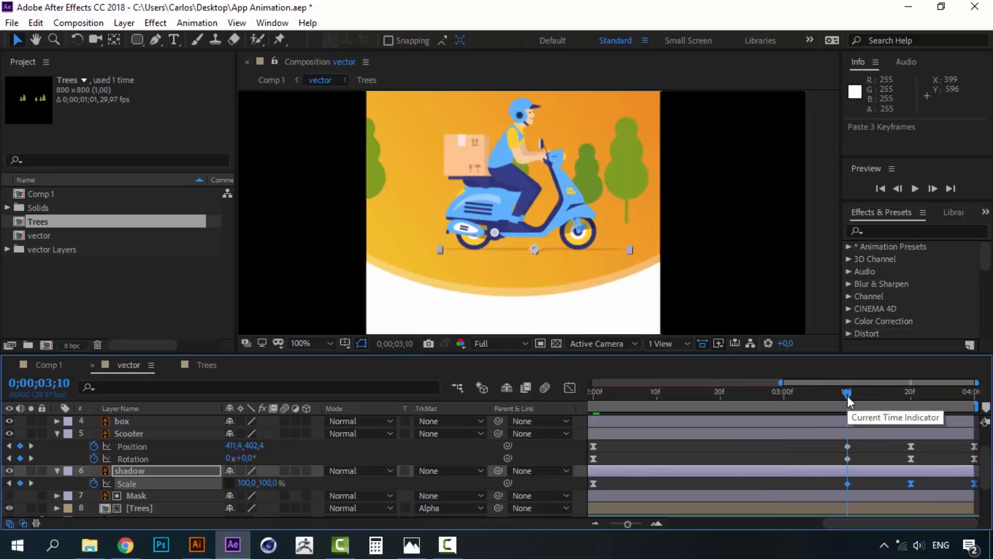
key(space)
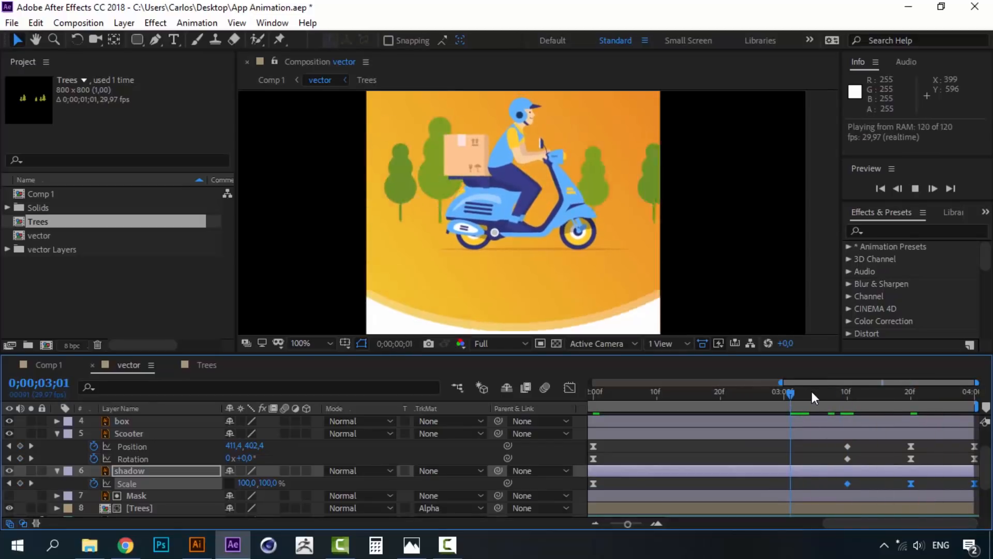
key(space)
Lock the shadow layer and collapse the properties of the shadow and Scooter layers.
drag(775, 527, 722, 525)
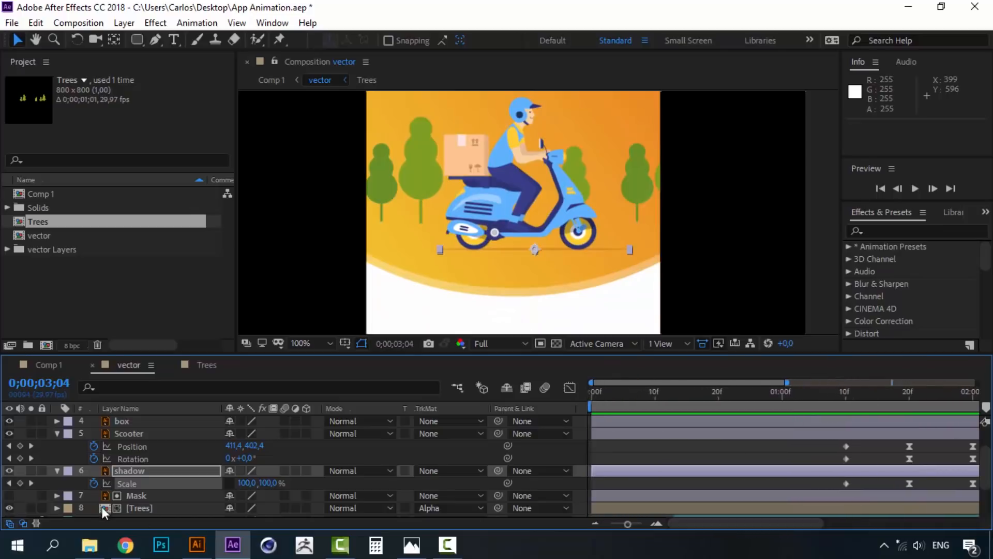
click(56, 471)
click(42, 470)
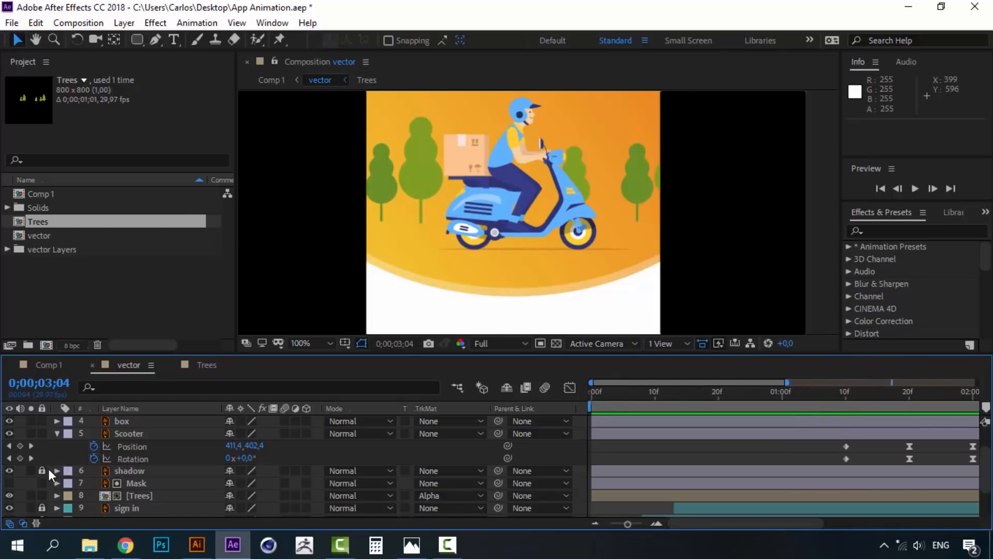
click(57, 434)
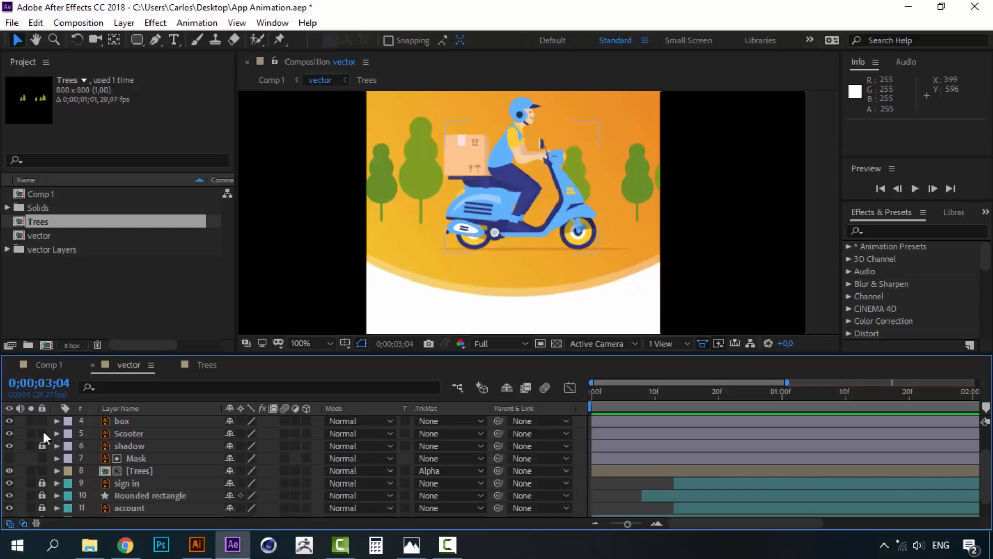
Collapse the other layers above the shadow and reveal only the unlocked Scooter layer's Position and Rotation keyframes.
click(119, 421)
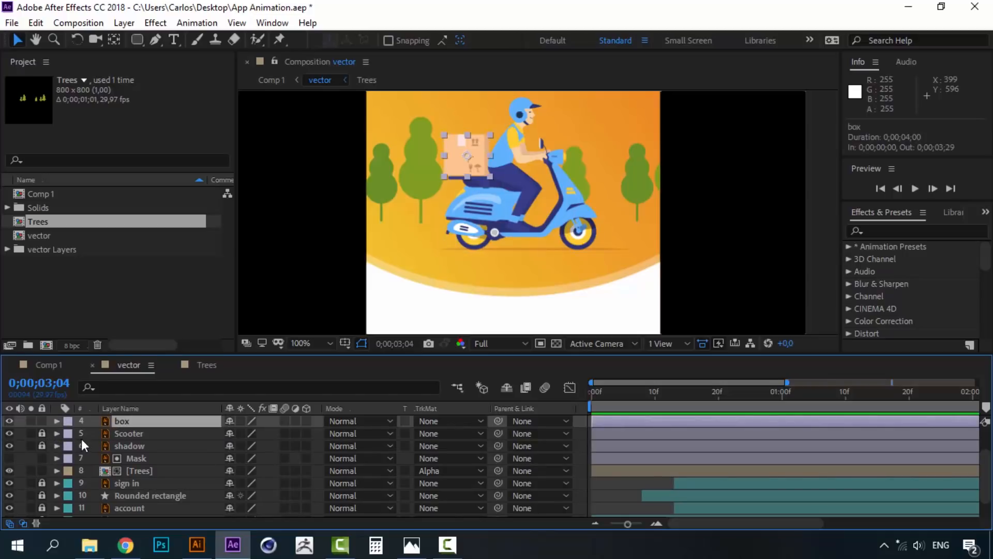
click(57, 432)
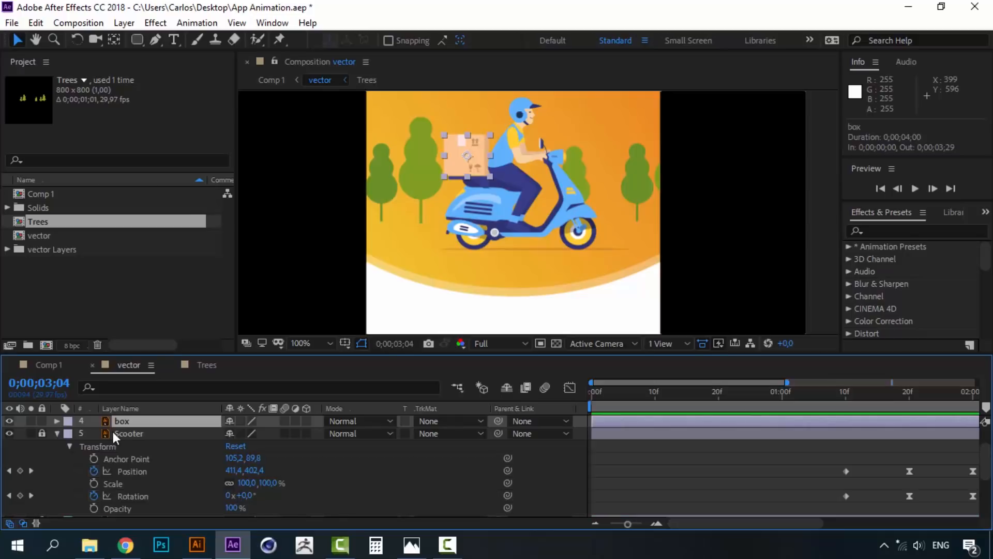
click(58, 434)
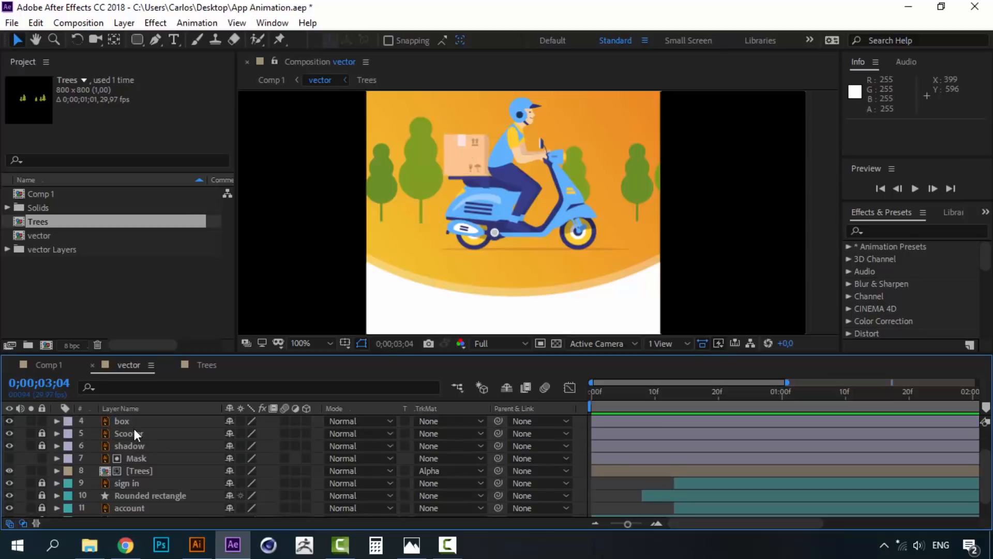
key(u)
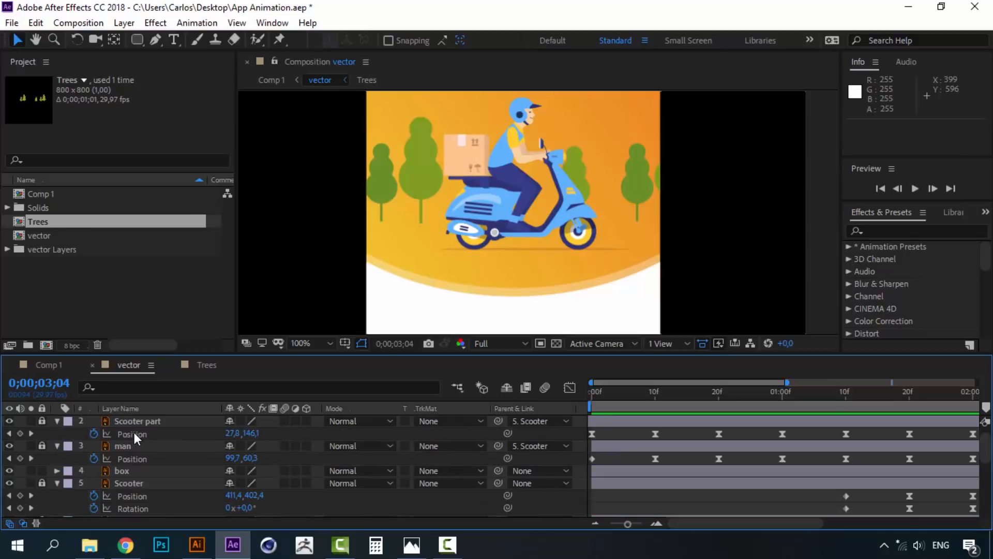
click(58, 420)
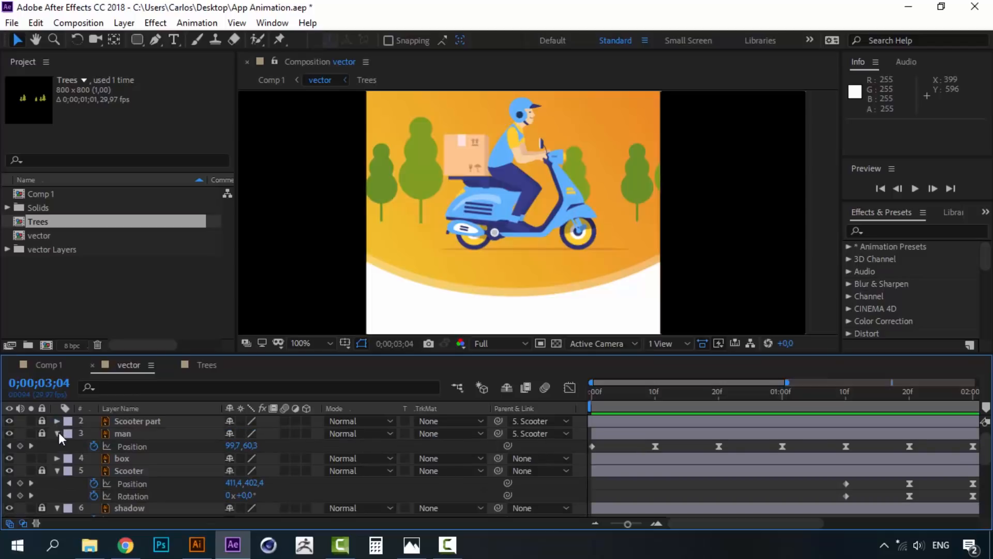
click(58, 433)
click(56, 458)
click(58, 471)
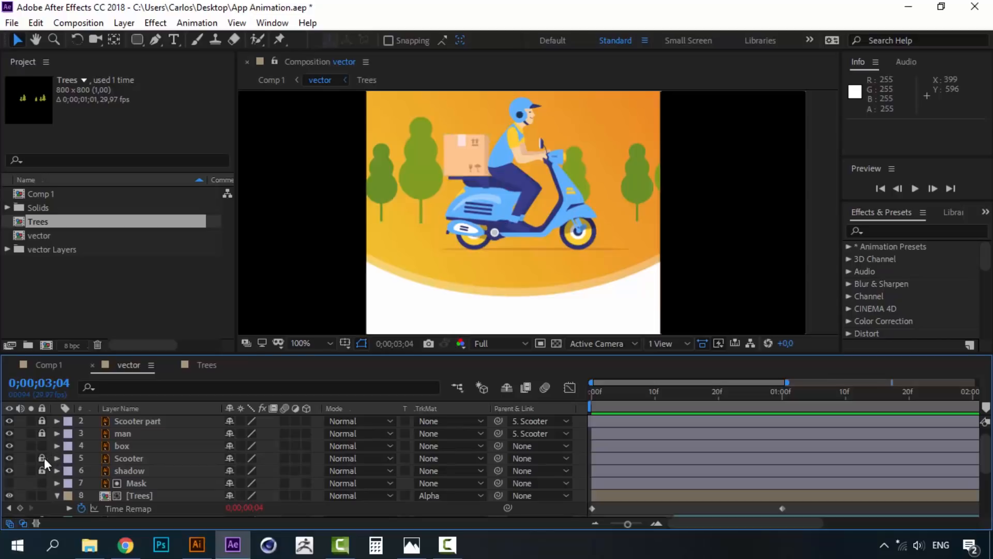
click(127, 459)
key(u)
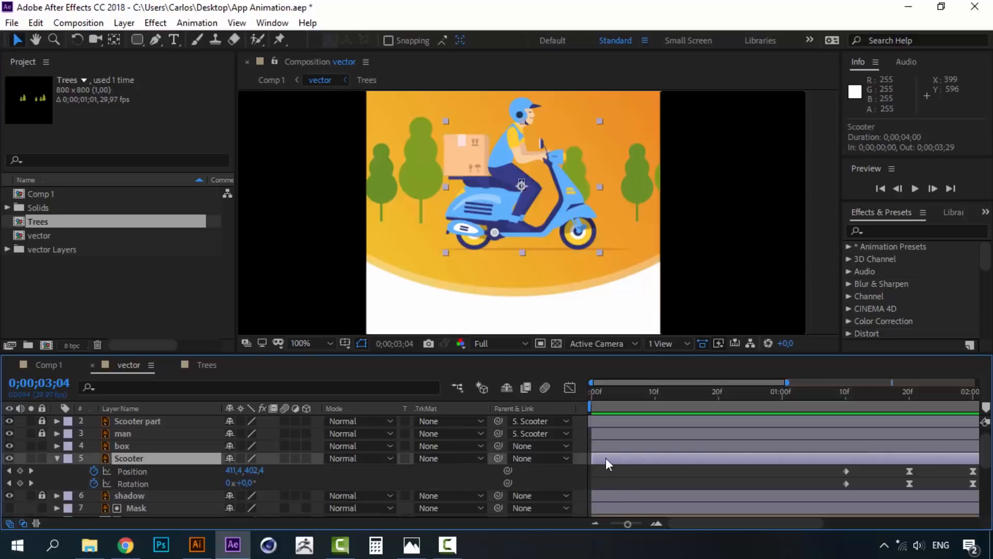
Parent the box layer to the Scooter layer at 0;00;01;10 and preview the hop from 0;00;01;09.
click(123, 446)
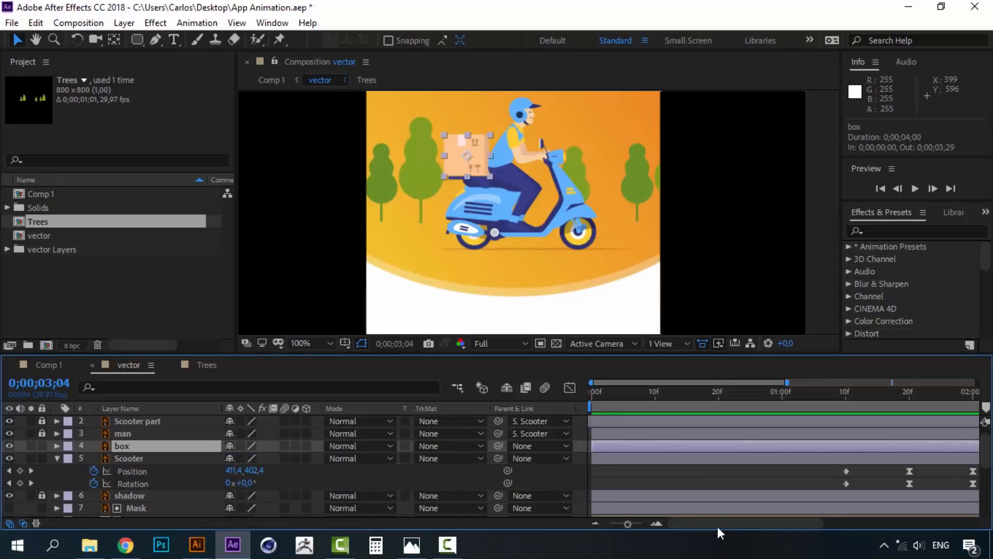
drag(718, 525, 772, 510)
click(671, 397)
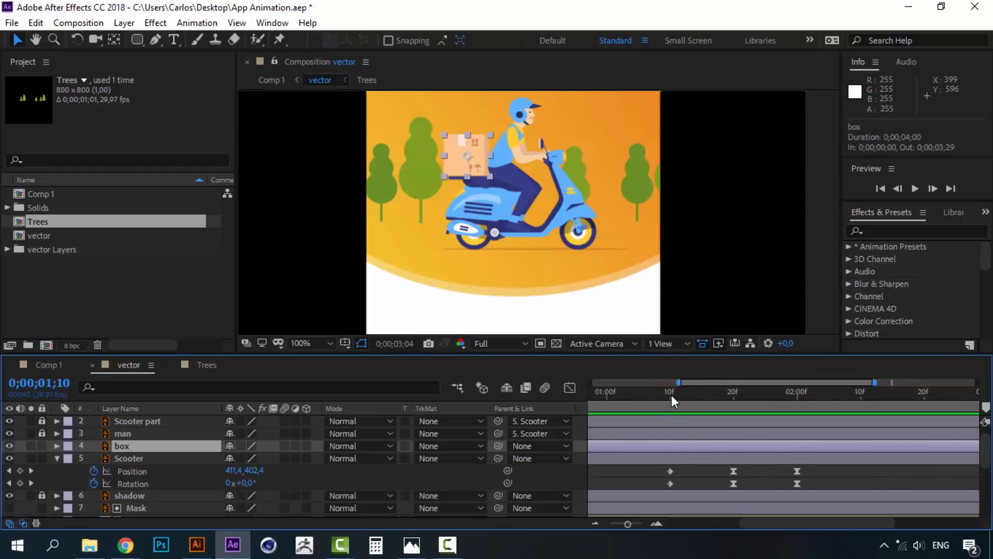
mouse_move(657, 395)
mouse_down()
mouse_move(637, 394)
mouse_move(741, 390)
mouse_move(670, 393)
mouse_up()
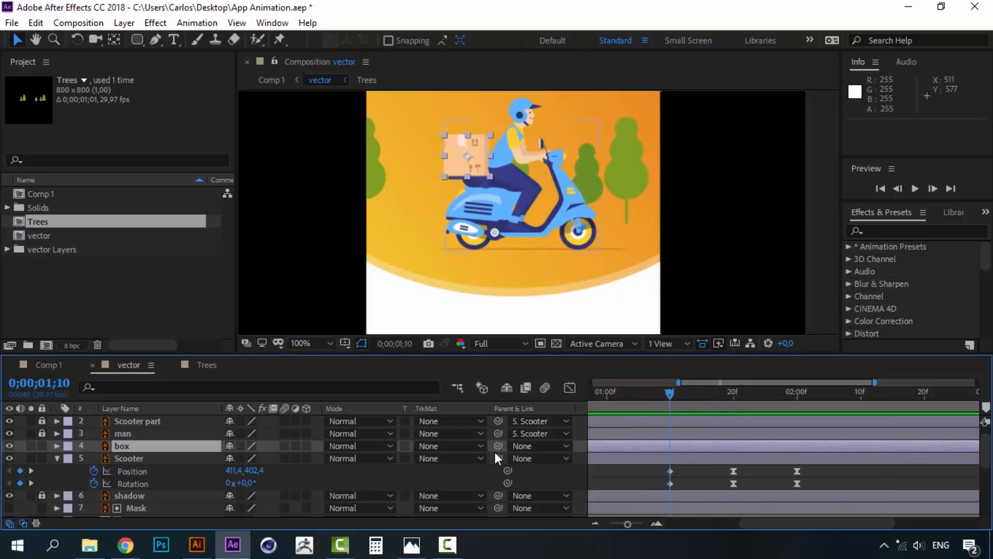
drag(499, 445, 158, 459)
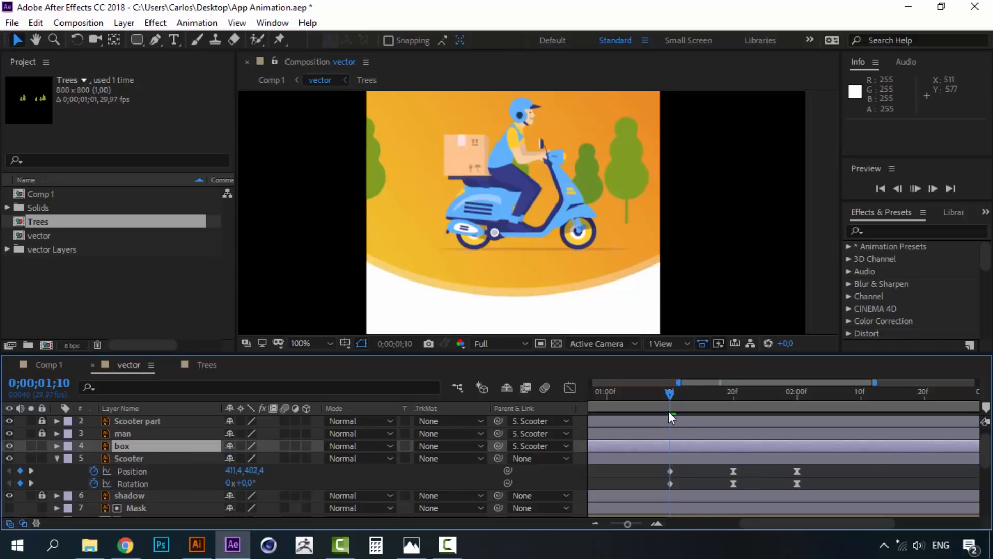
key(space)
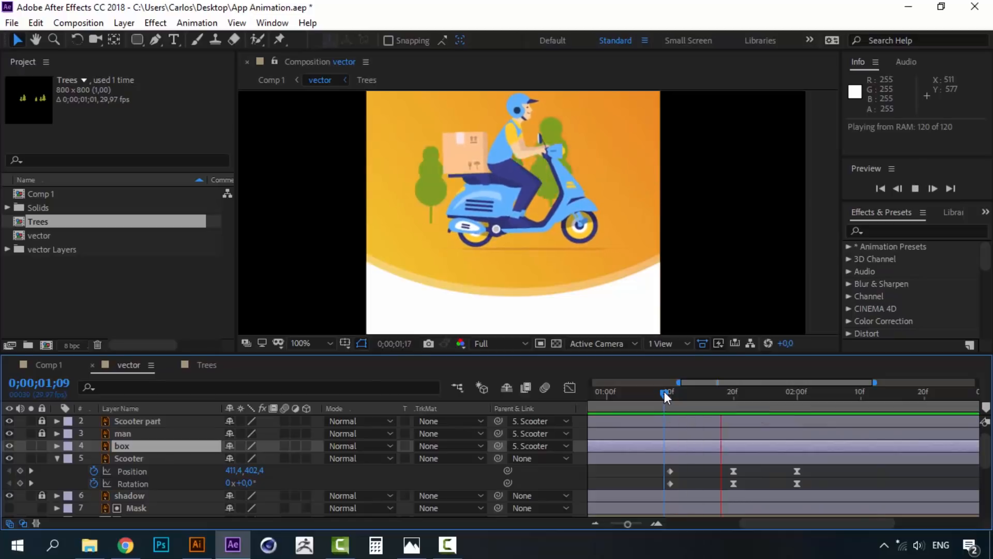
Nudge the box down 1 pixel onto the scooter's rack at 0;00;01;10, viewed at 200%.
click(670, 392)
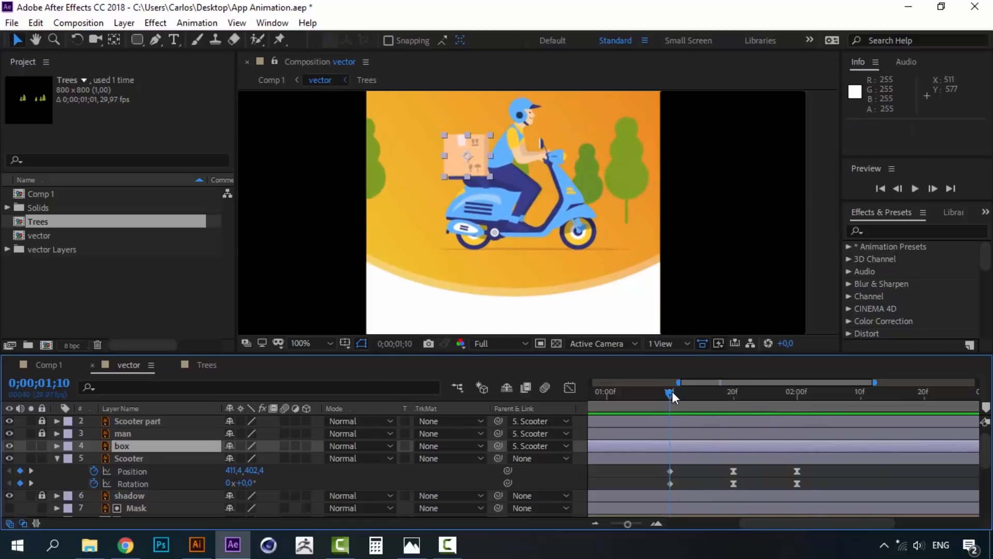
key(period)
drag(469, 185, 494, 274)
key(Down)
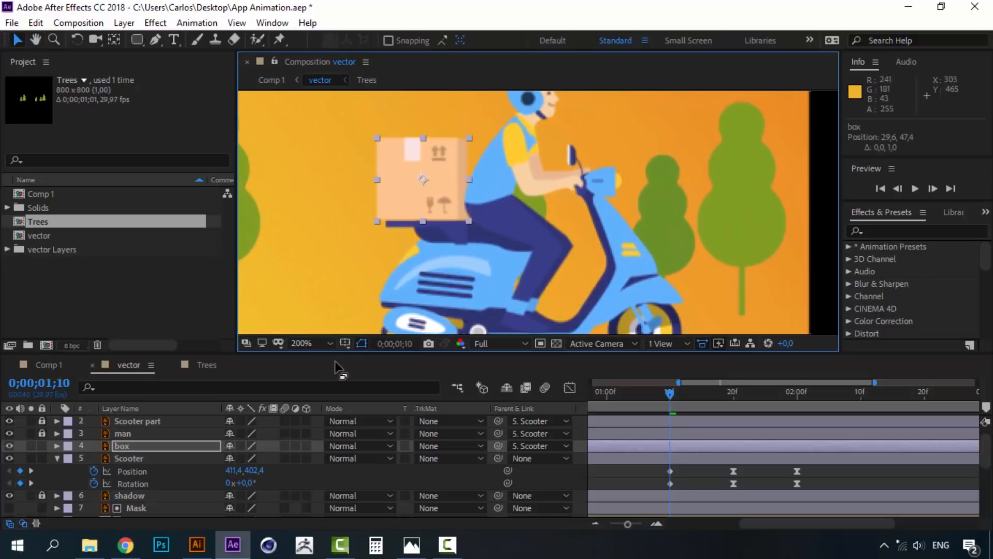
Add Position and Rotation keyframes to the box layer at 0;00;01;10 and show both properties.
click(143, 446)
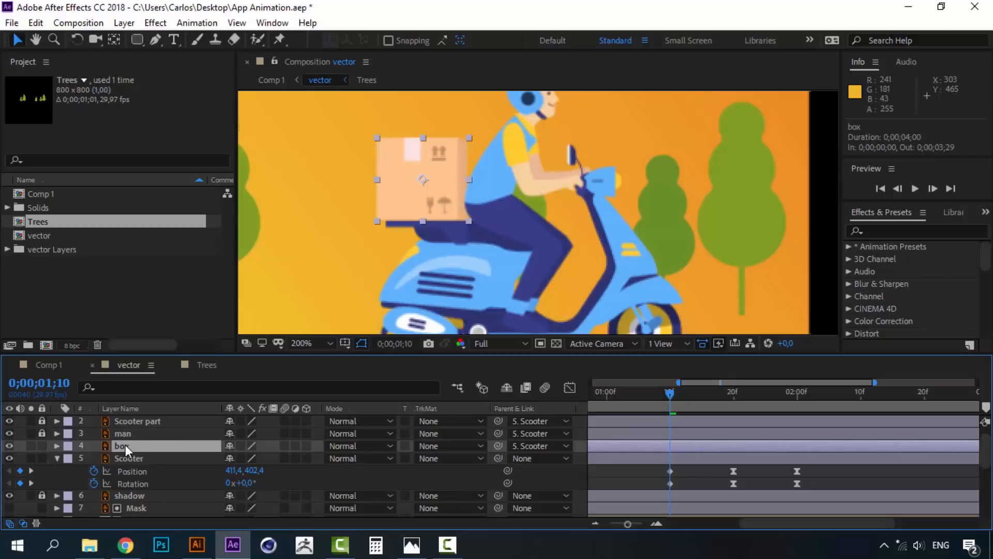
key(p)
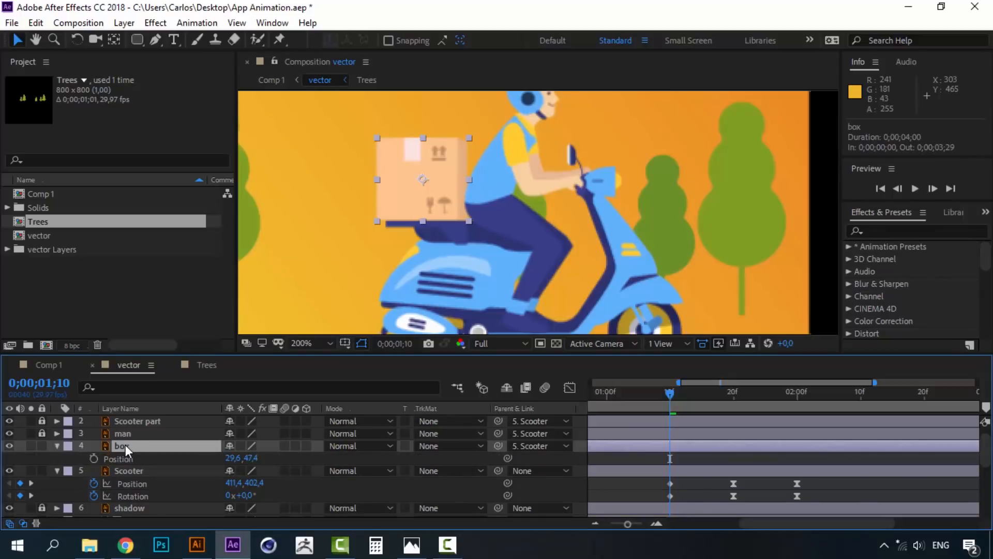
click(99, 458)
key(r)
click(93, 459)
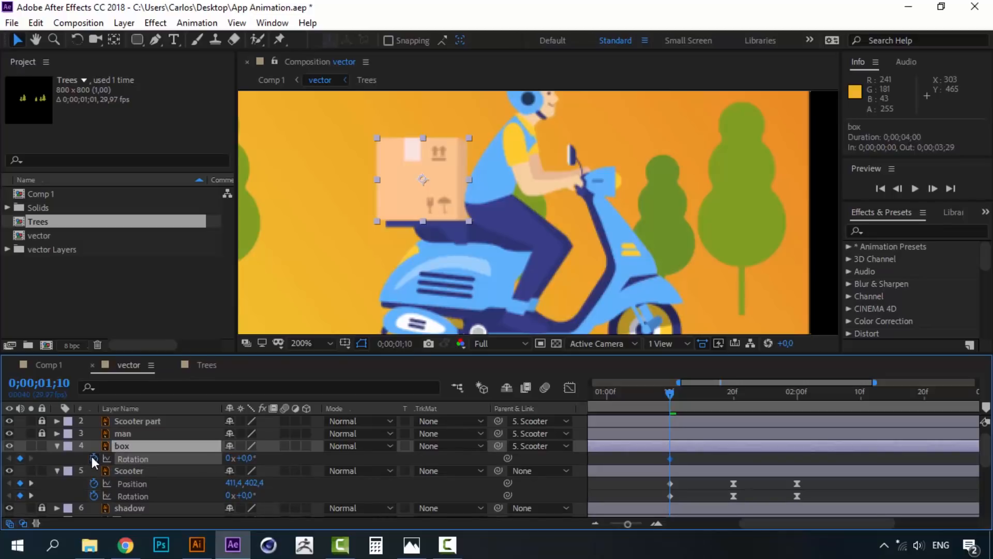
click(126, 447)
key(u)
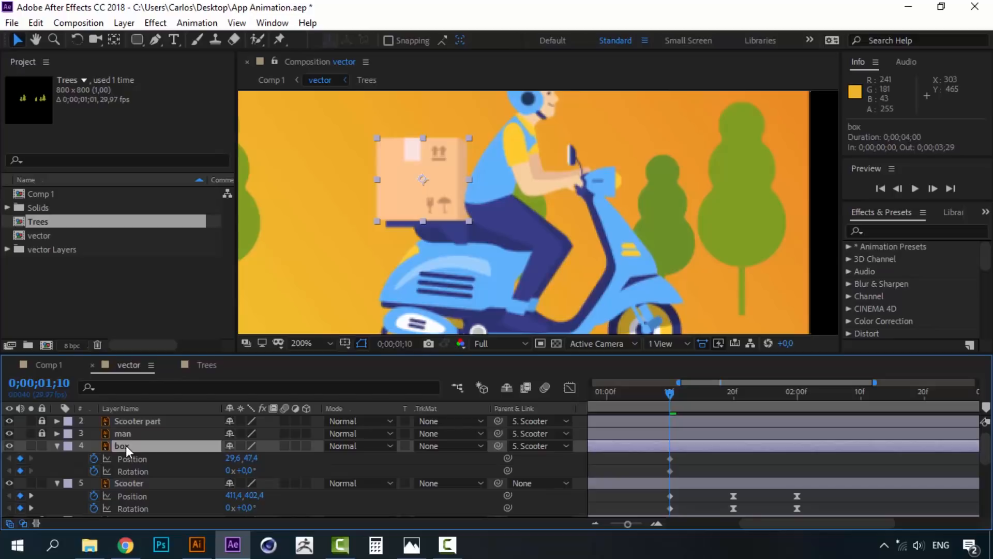
Add Position and Rotation keyframes with the same values to the box layer at 0;00;01;20 and 0;00;02;00.
click(733, 391)
click(21, 459)
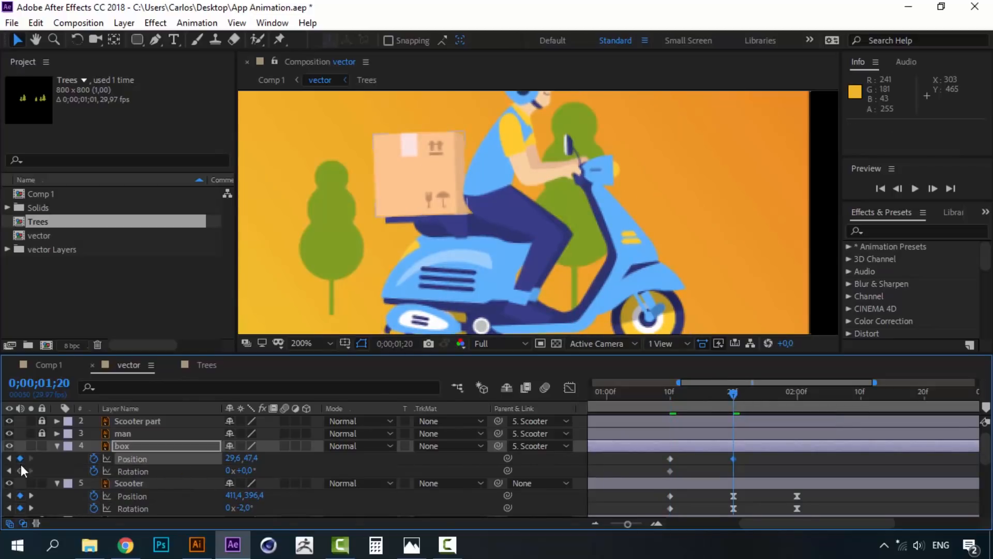
click(21, 471)
click(798, 392)
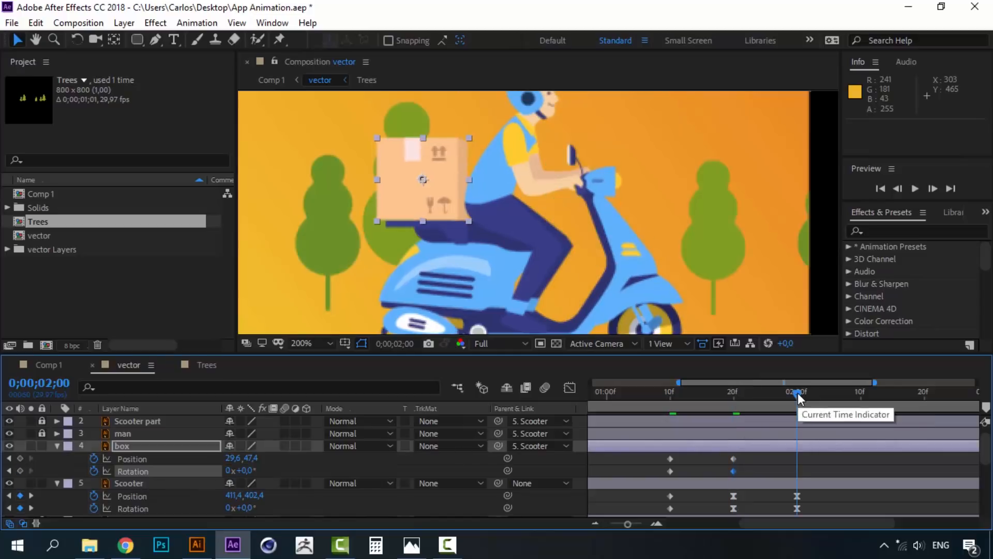
click(21, 459)
click(20, 471)
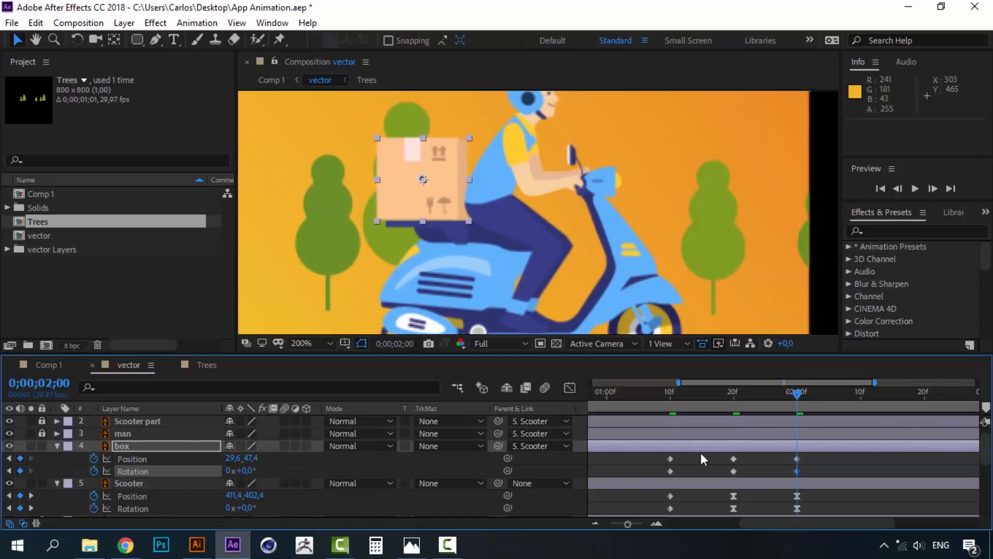
Move the current time to 0;00;01;20 on the box's middle keyframes.
mouse_move(730, 398)
mouse_down()
mouse_move(673, 401)
mouse_move(733, 392)
mouse_up()
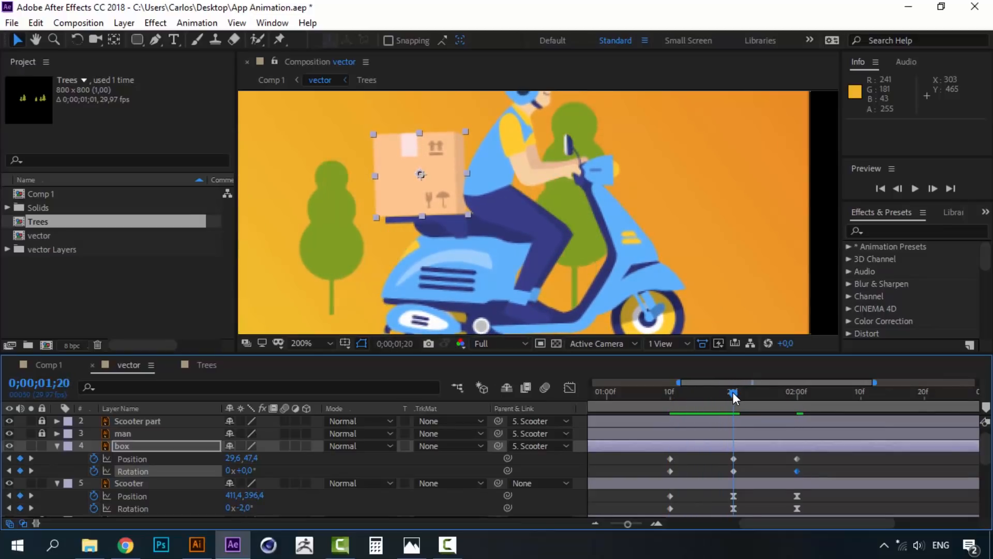
click(140, 459)
key(Up)
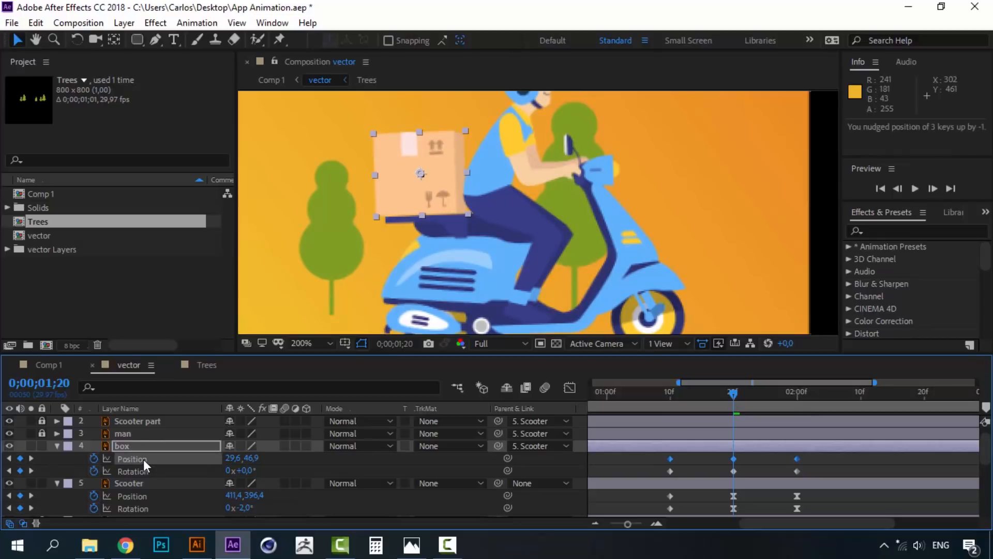
key(ctrl+z)
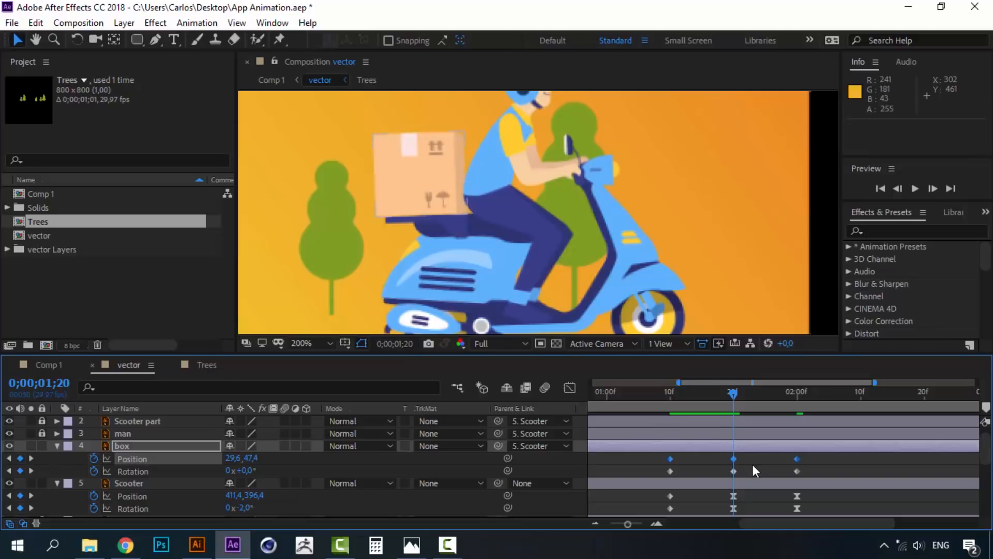
click(752, 464)
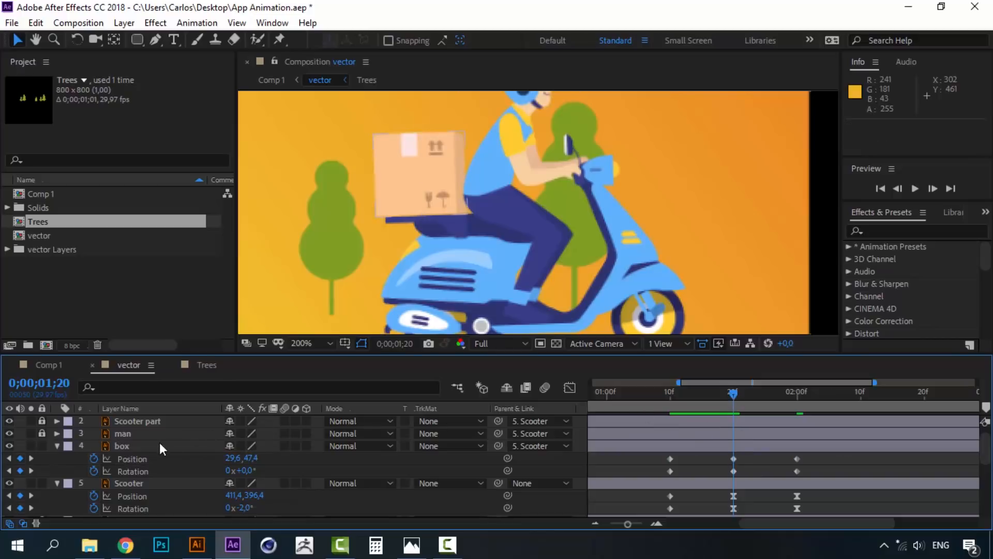
Nudge the box up to Position 29,7, 45,4 and set its Rotation to -5° at 0;00;01;20, and preview from 0;00;01;09.
click(142, 444)
key(Up)
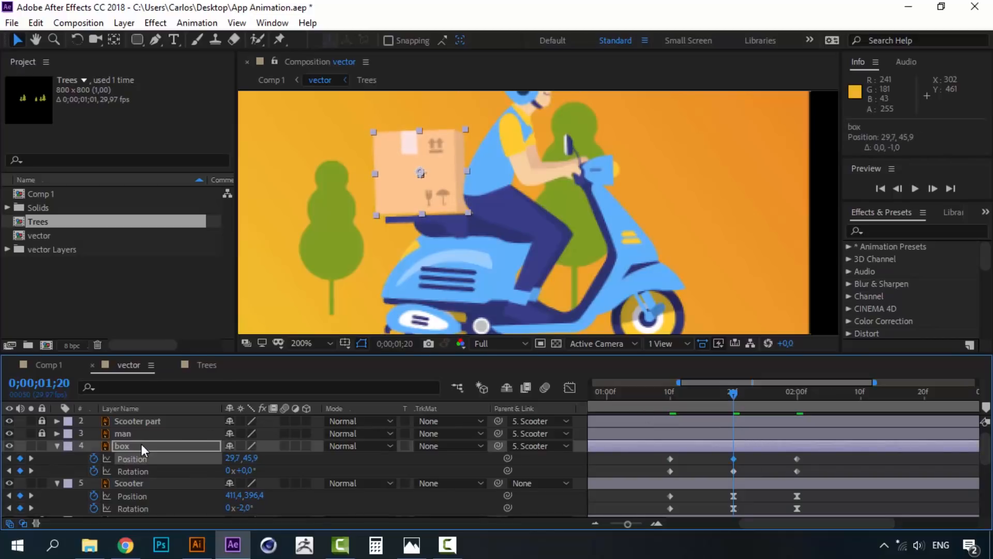
key(Up)
drag(248, 472, 244, 470)
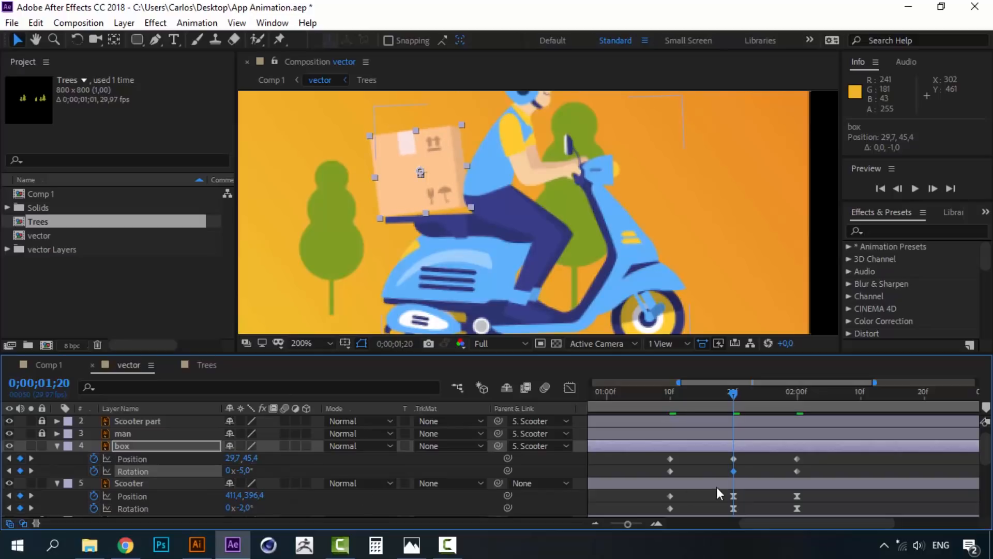
click(665, 392)
key(space)
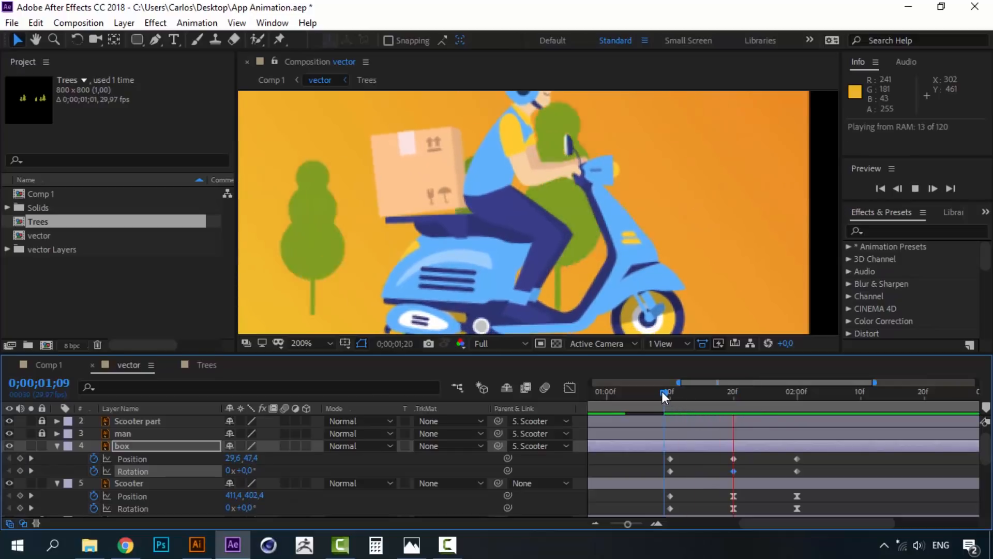
key(space)
Nudge the box up further to Position 29,7, 43,9 at 0;00;01;20 and preview the hop from 0;00;01;06.
drag(663, 391, 732, 391)
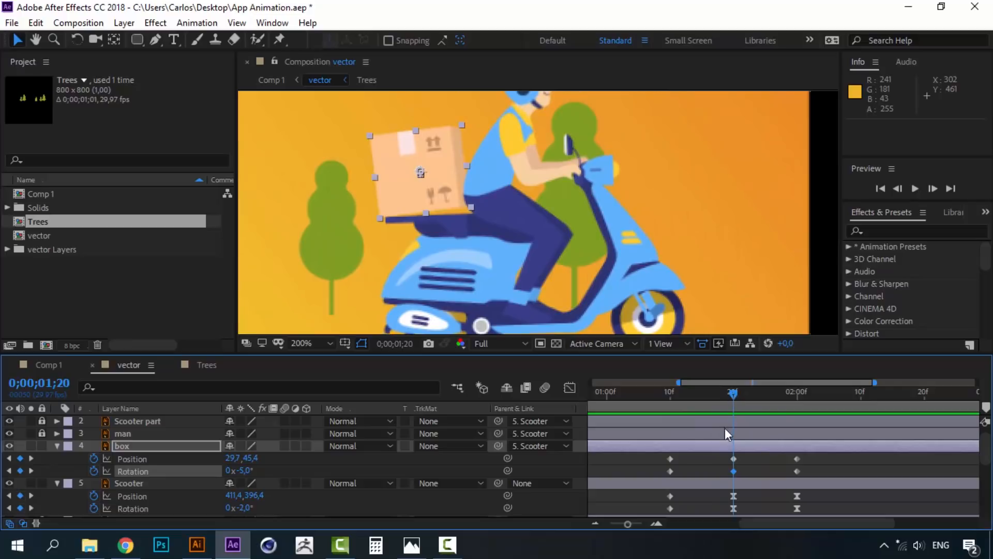
click(181, 458)
key(Up)
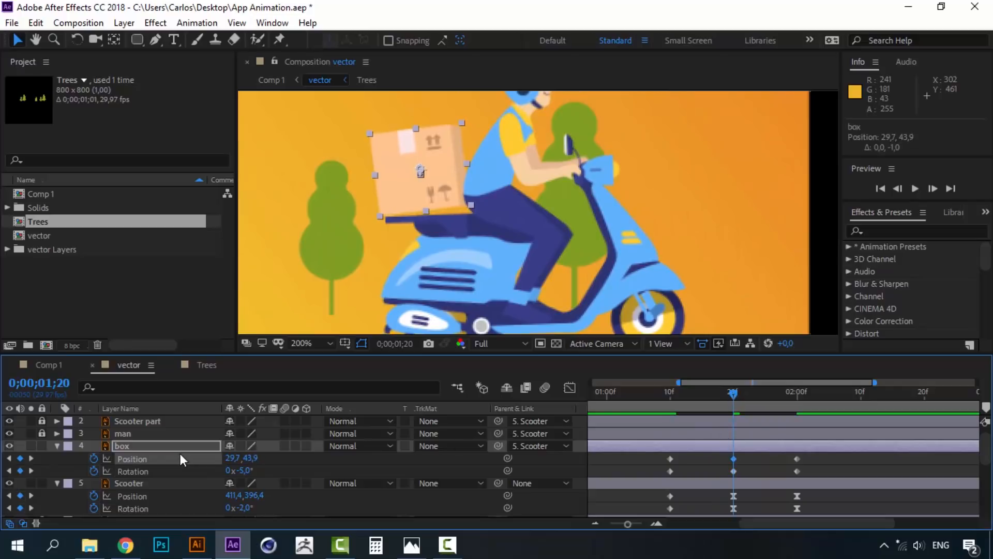
click(644, 395)
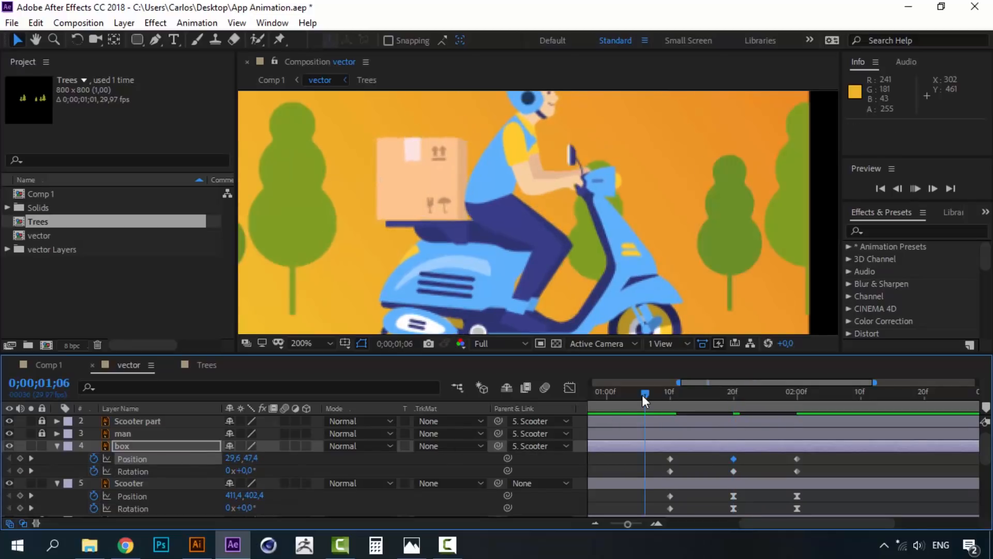
key(space)
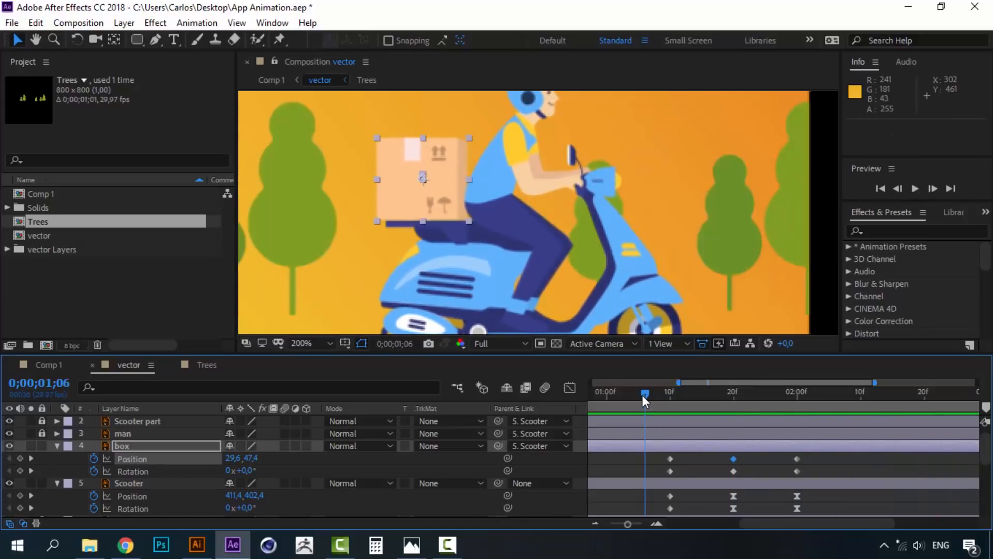
key(space)
Apply Easy Ease to the box's Position and Rotation keyframes at 0;00;01;20.
drag(641, 395, 730, 394)
right_click(733, 459)
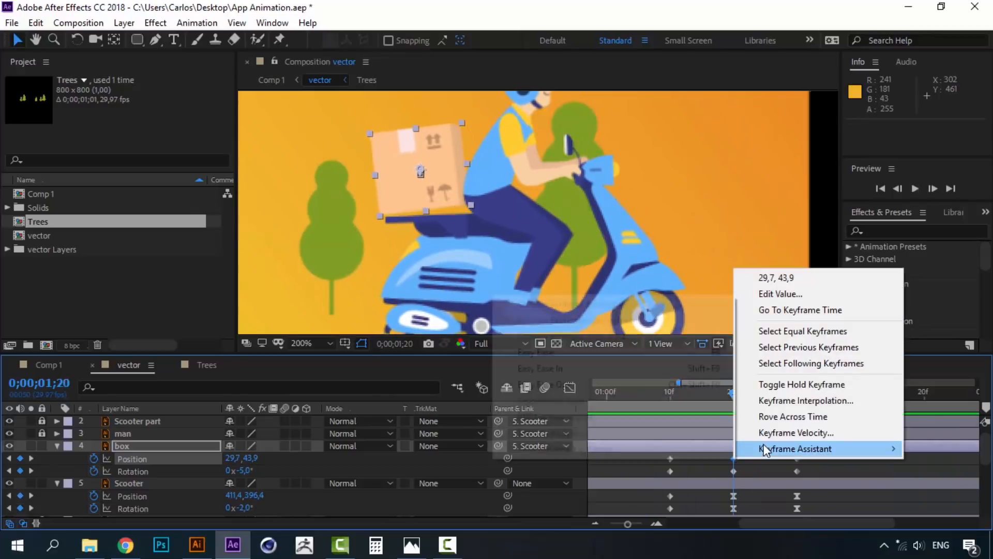
mouse_move(740, 448)
click(672, 352)
right_click(733, 471)
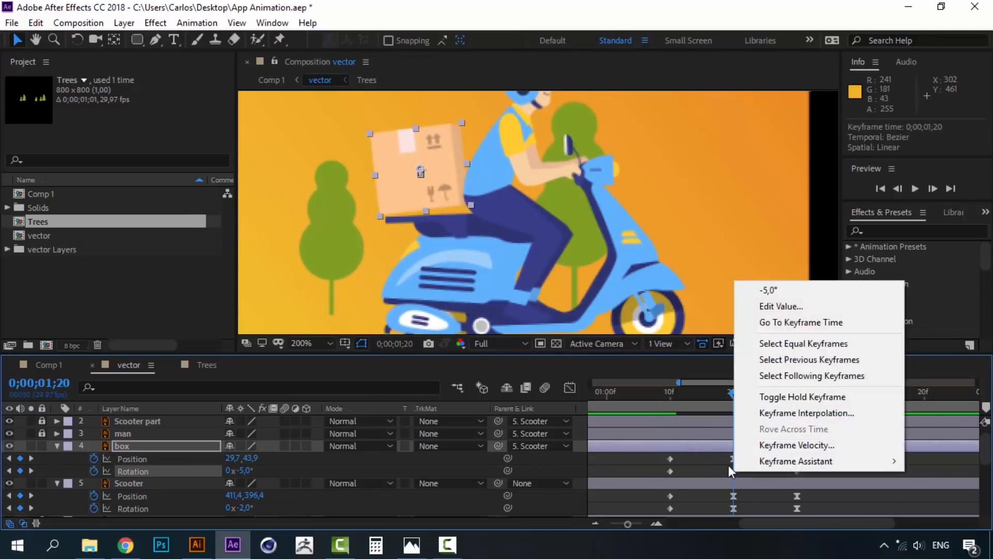
click(586, 364)
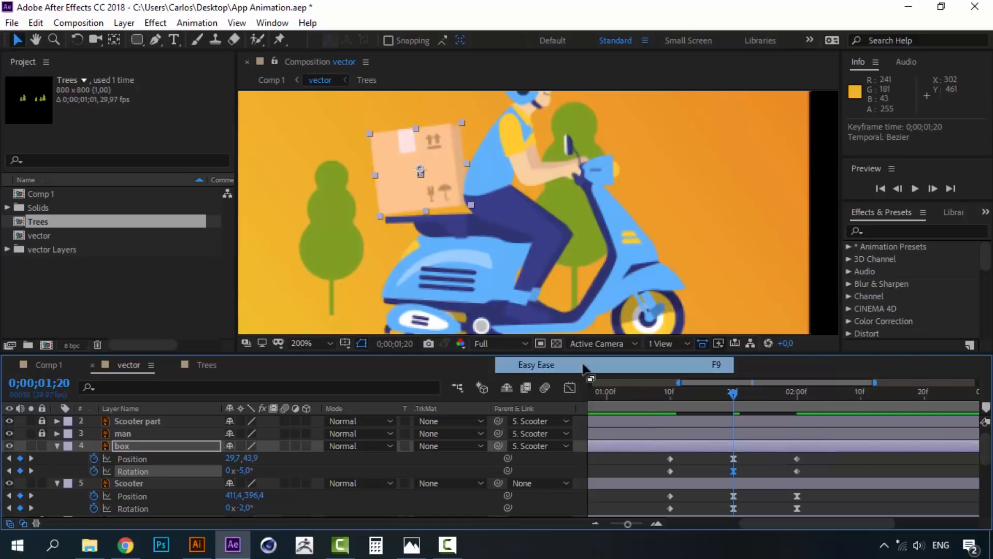
Apply Easy Ease to the box's Position and Rotation keyframes at 0;00;02;00 and preview from 0;00;01;07.
right_click(796, 459)
mouse_move(789, 450)
click(645, 352)
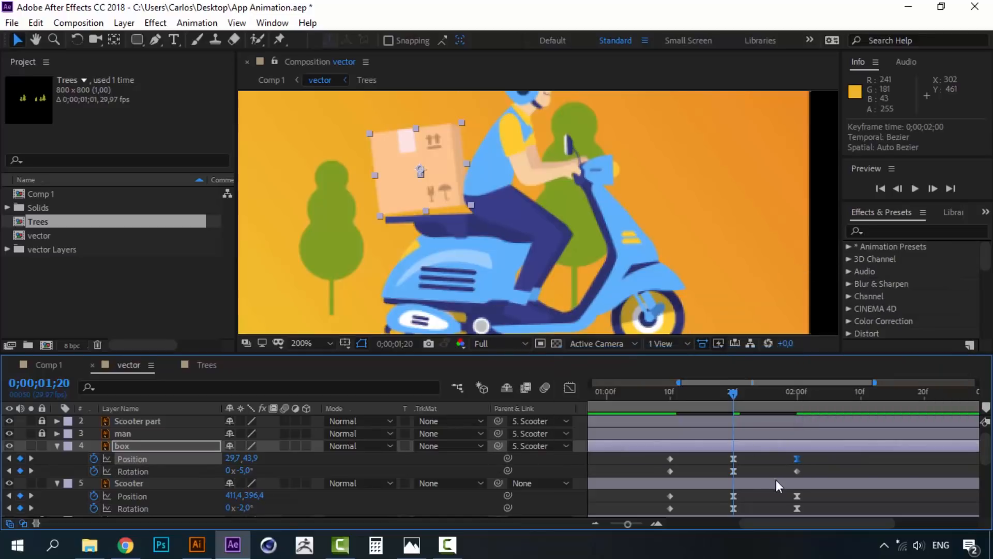
right_click(797, 471)
mouse_move(823, 461)
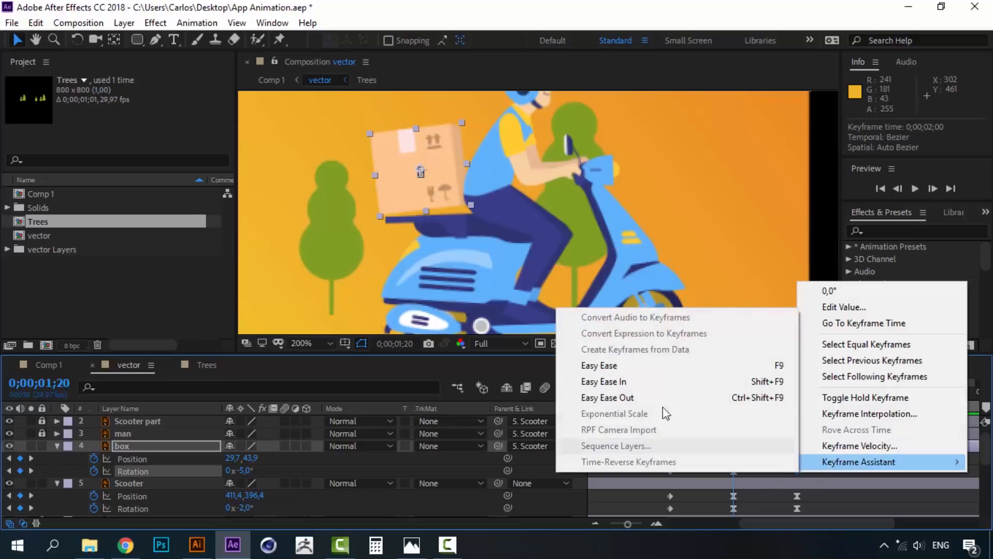
click(645, 366)
click(654, 390)
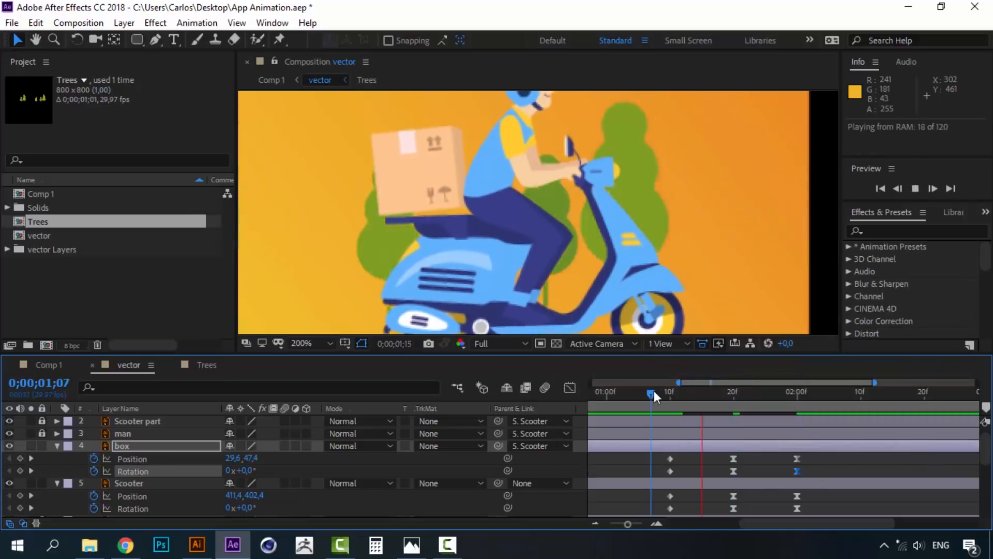
key(space)
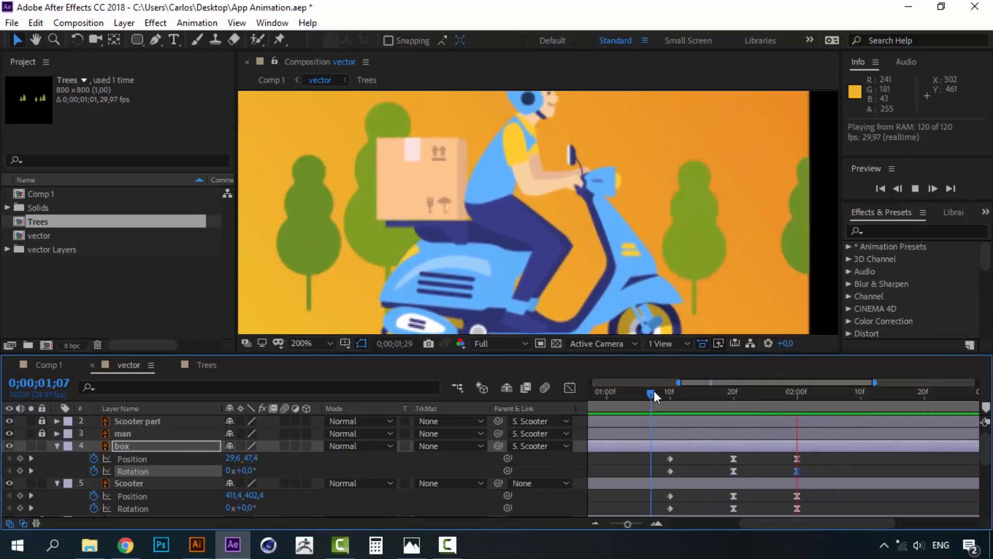
key(space)
Shift the box's last two pairs of Position and Rotation keyframes two frames later and preview from 0;00;01;10 at 100%.
drag(654, 390, 670, 391)
click(769, 466)
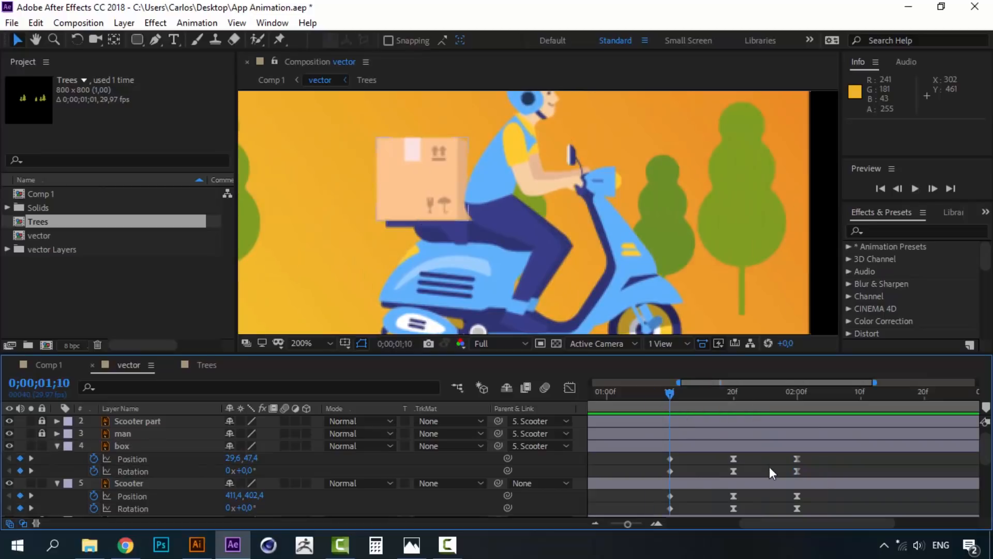
drag(803, 454, 746, 456)
click(780, 459)
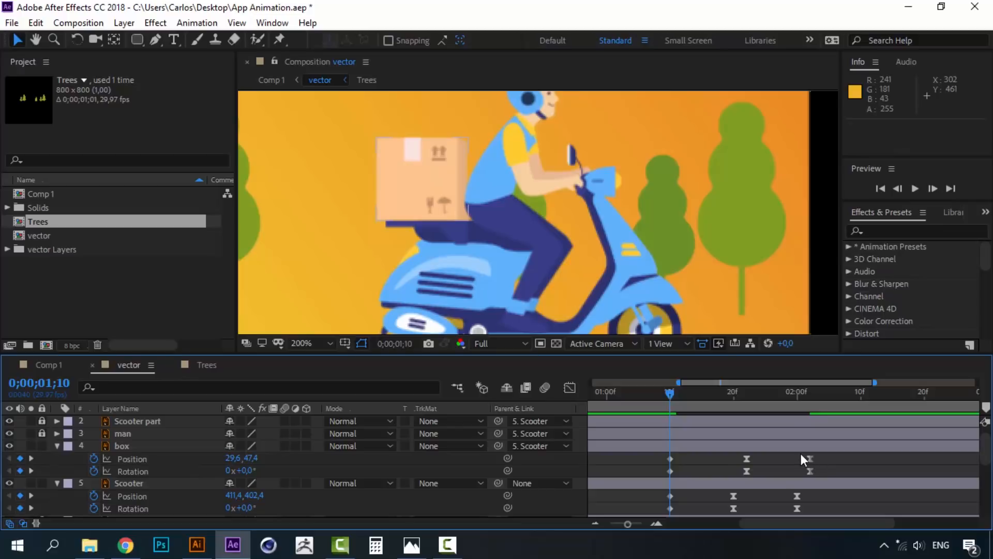
key(space)
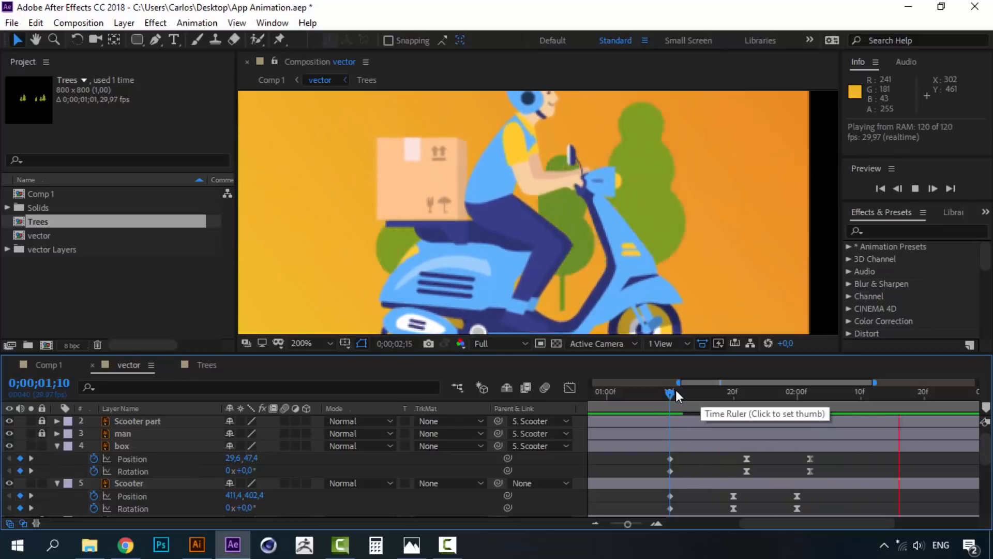
key(space)
scroll(539, 220, down, 1)
key(space)
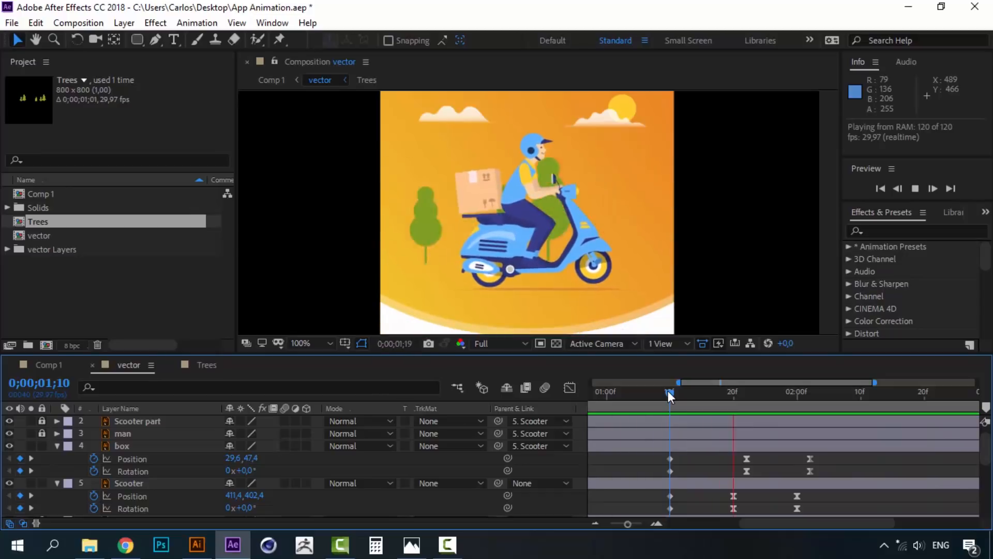
key(space)
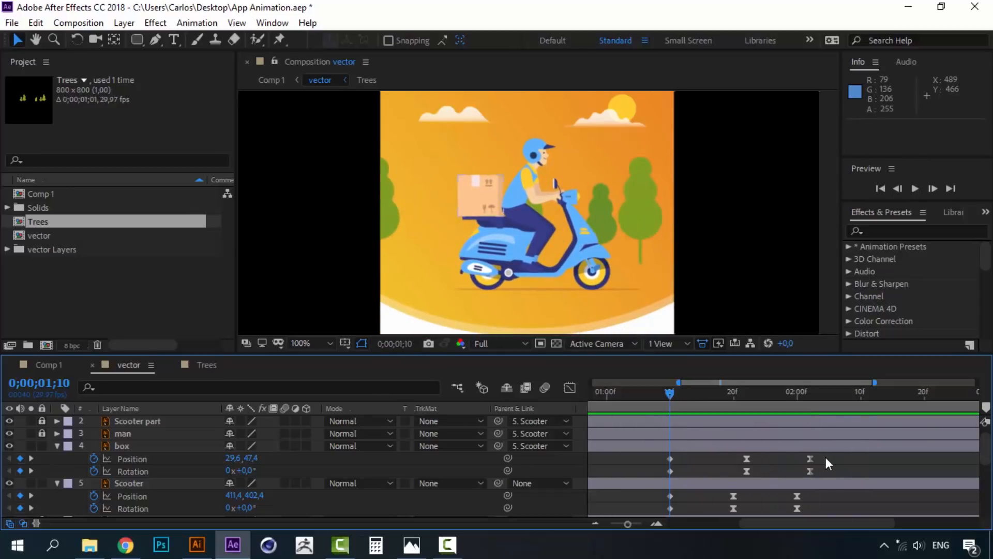
Copy all six Position and Rotation keyframes of the box, paste them at 0;00;03;08, and preview from 0;00;03;01.
drag(820, 459, 653, 475)
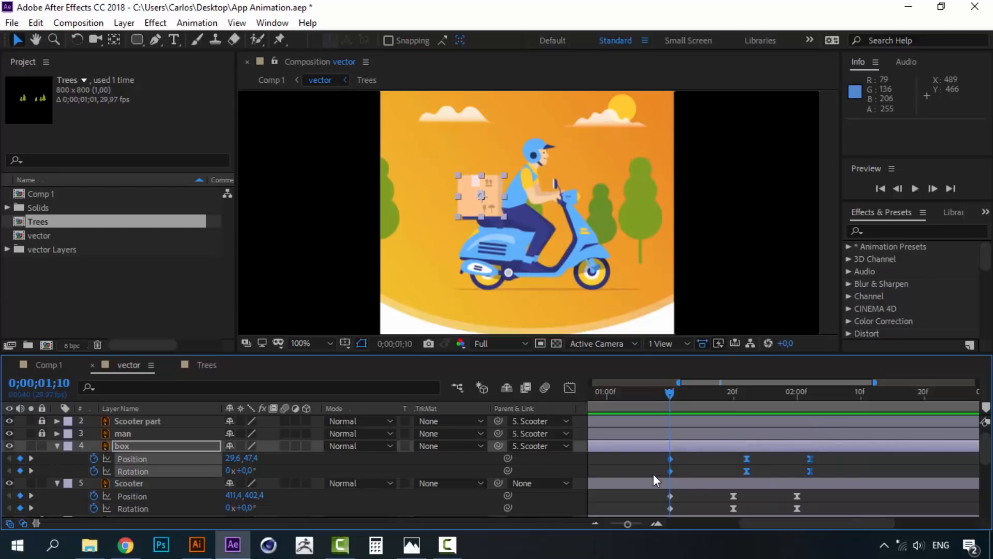
key(ctrl+c)
drag(782, 524, 910, 521)
click(837, 397)
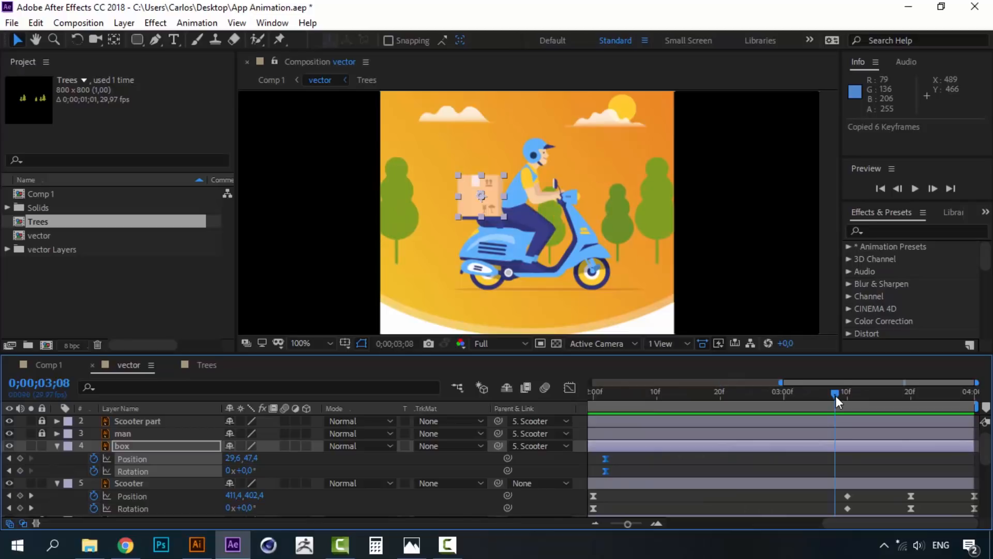
key(ctrl+v)
drag(836, 395, 794, 390)
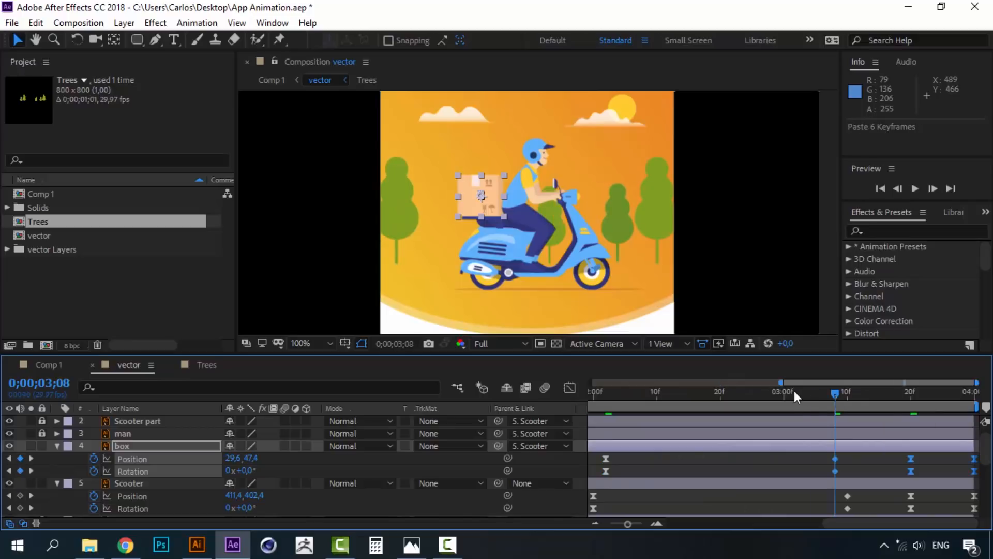
key(space)
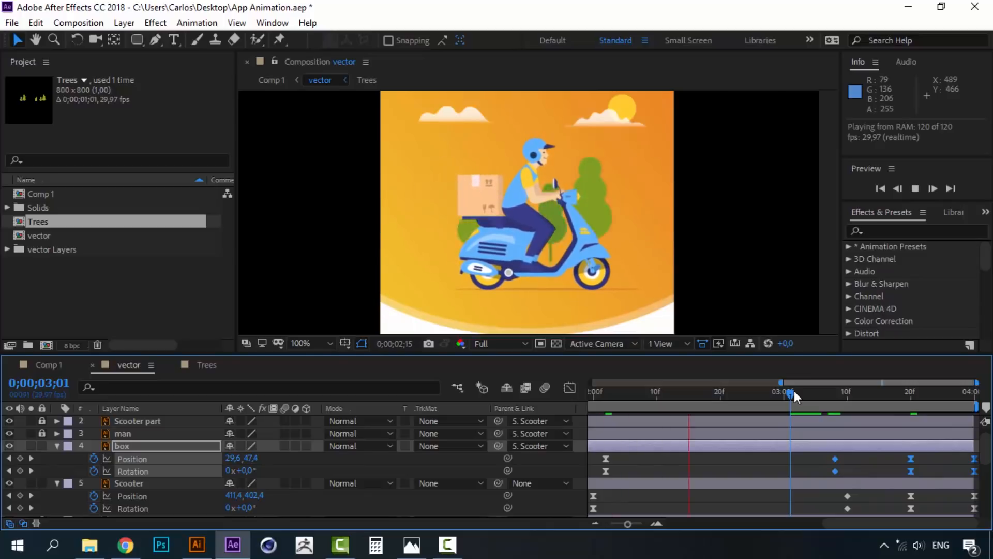
key(space)
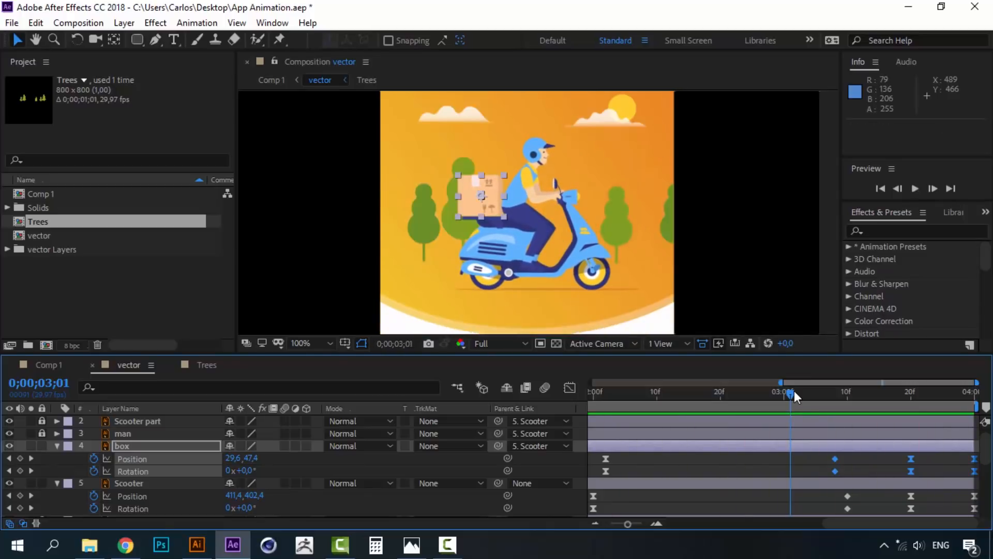
Collapse the properties of the box and Scooter layers and lock both layers.
drag(851, 522, 697, 523)
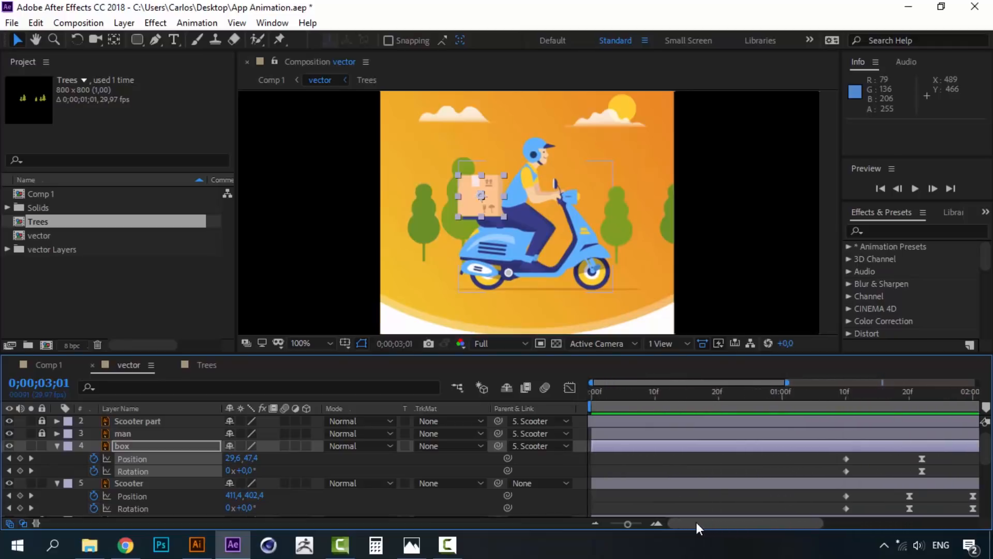
click(57, 446)
click(57, 458)
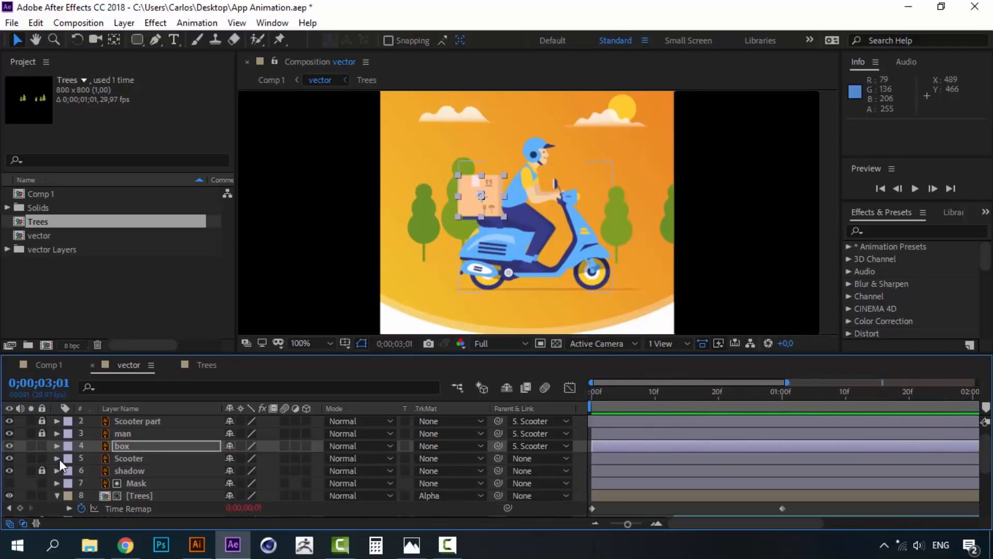
click(43, 446)
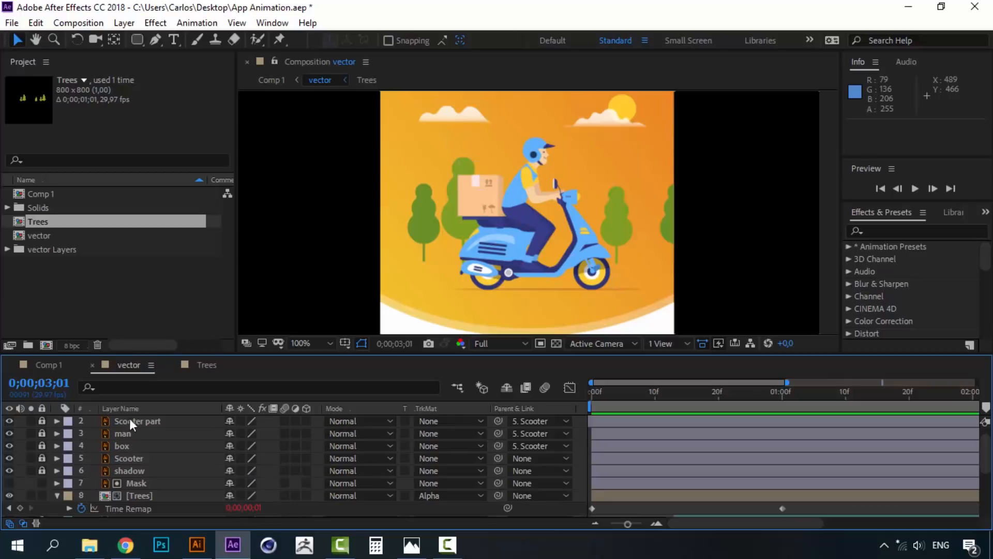
Preview the whole app screen animation from 0;00;00;00 at 50% view.
drag(513, 290, 510, 154)
scroll(532, 226, down, 1)
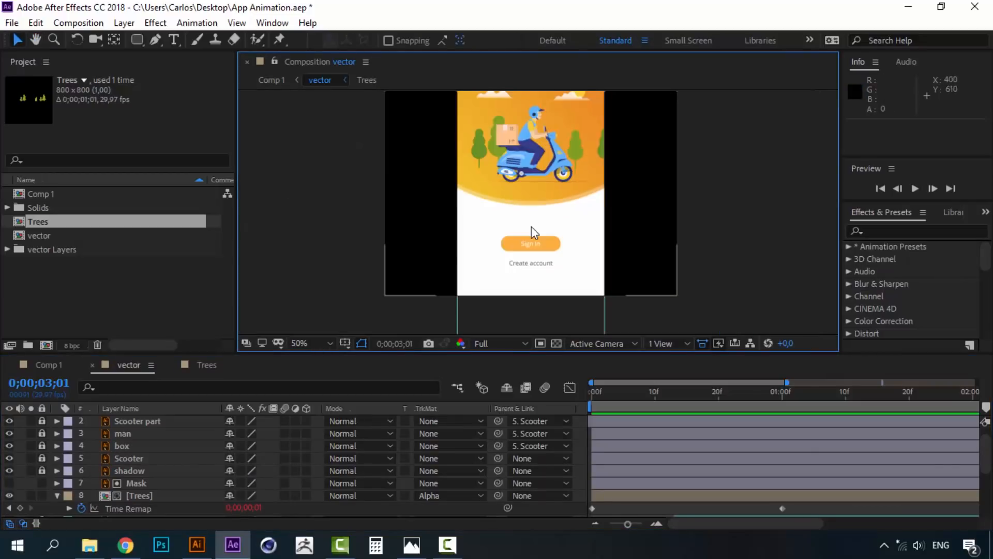
click(598, 523)
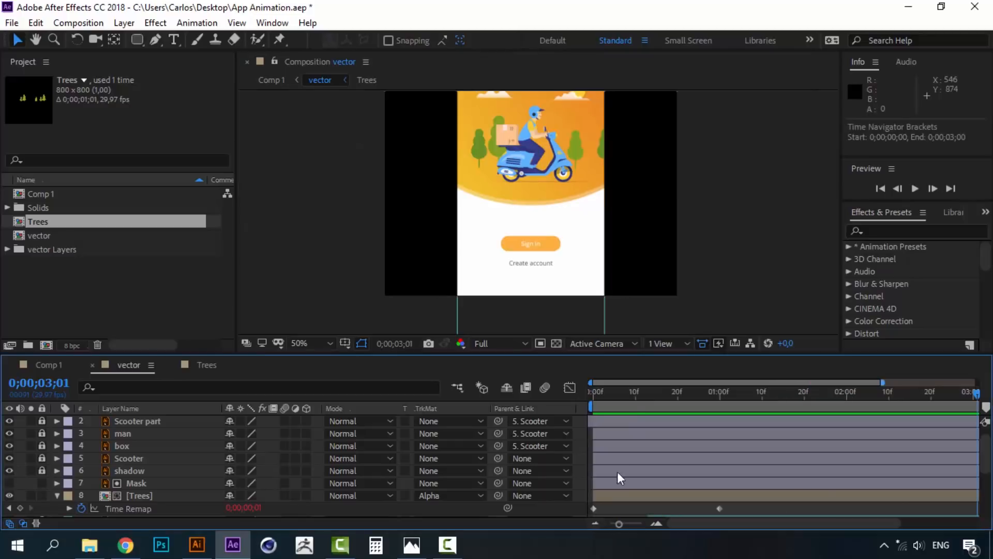
drag(610, 393, 592, 393)
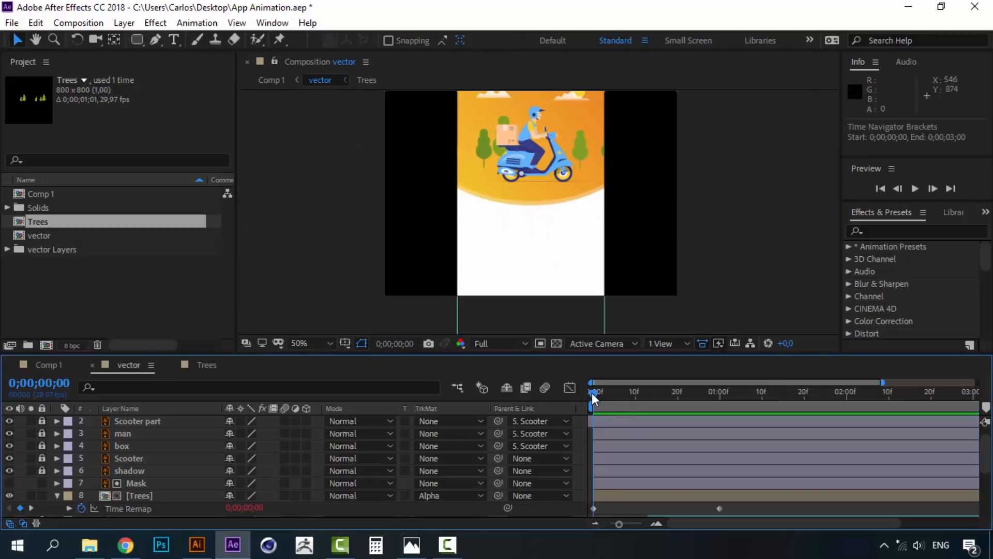
key(space)
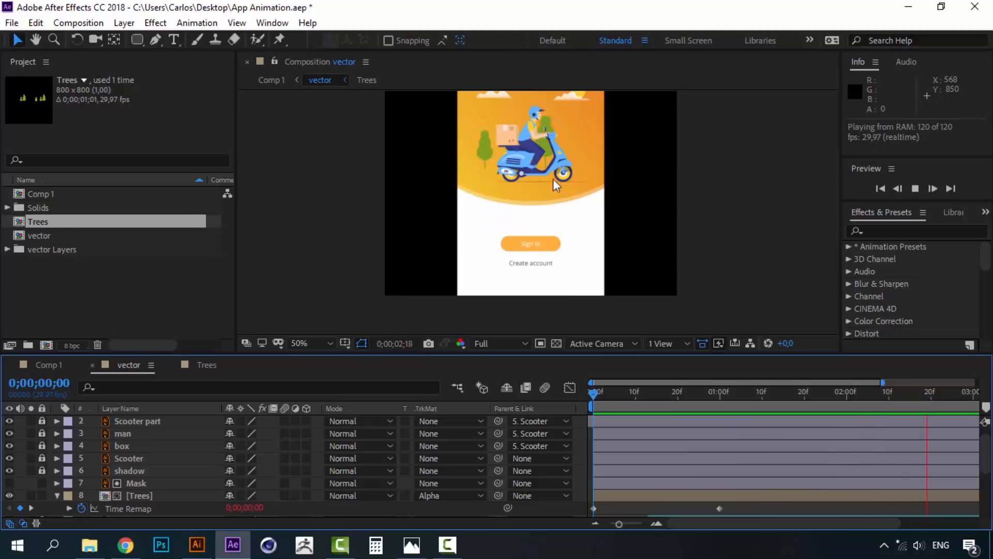
Collapse the Trees layer's properties and pre-compose the sign in, Rounded rectangle and account layers into a composition named Sign in.
drag(617, 389, 862, 387)
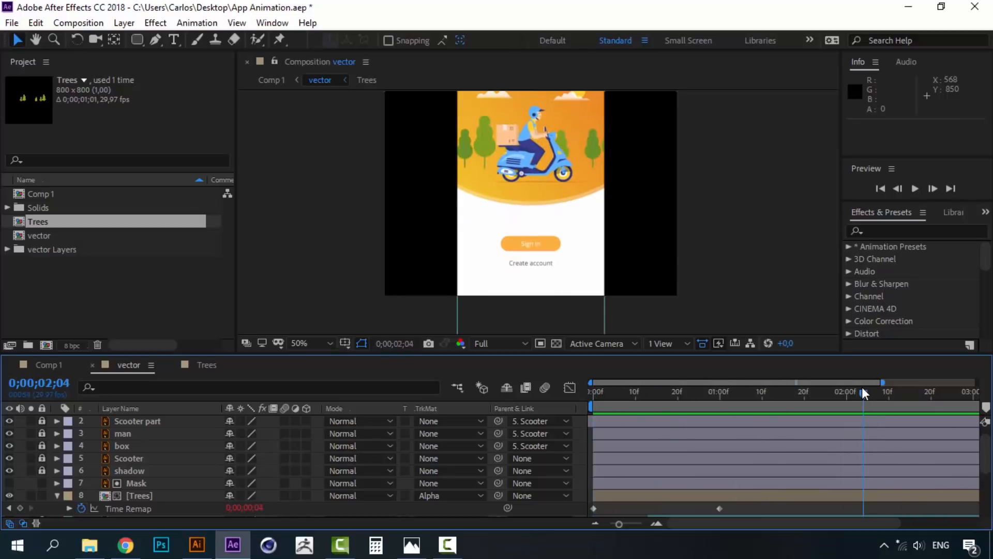
click(56, 496)
scroll(119, 492, down, 2)
click(137, 463)
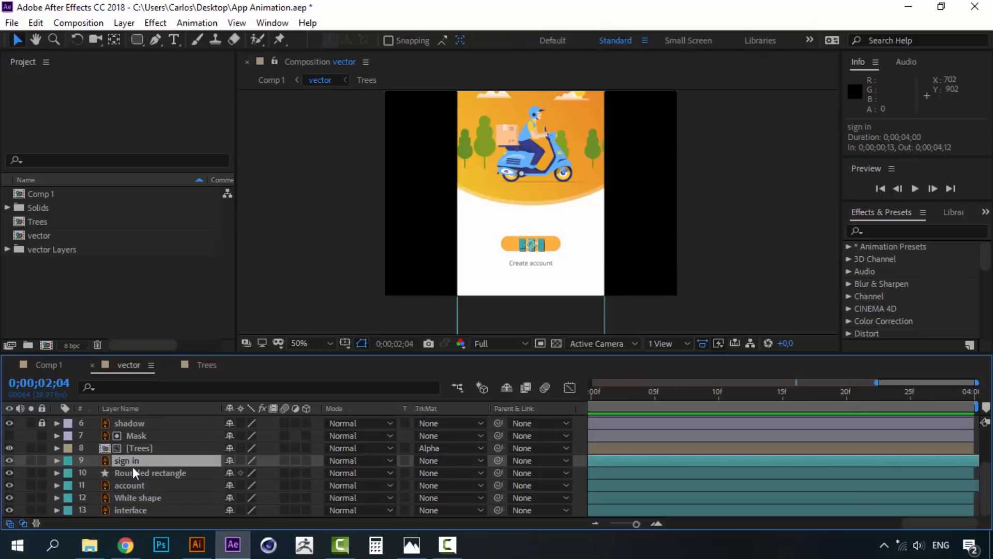
ctrl+click(137, 471)
ctrl+click(134, 486)
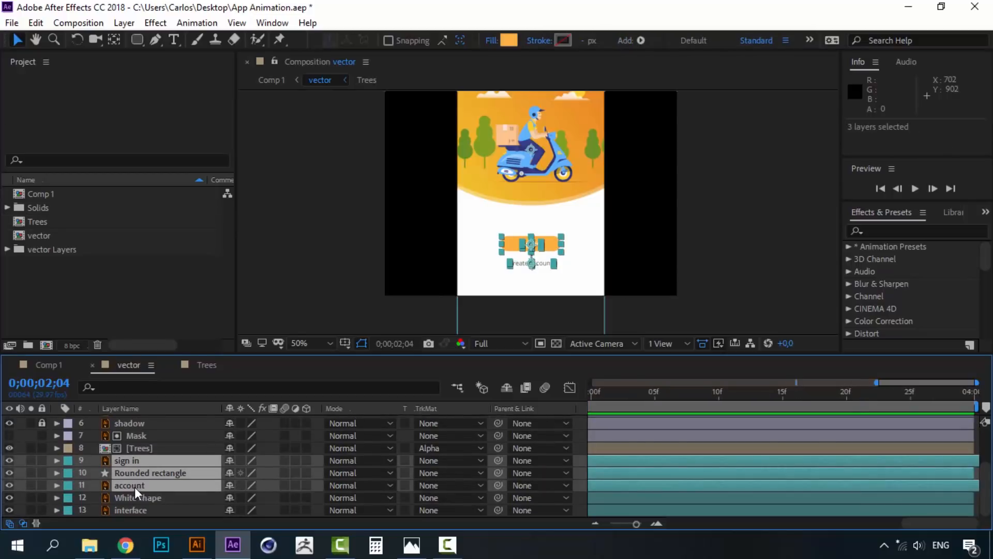
right_click(134, 486)
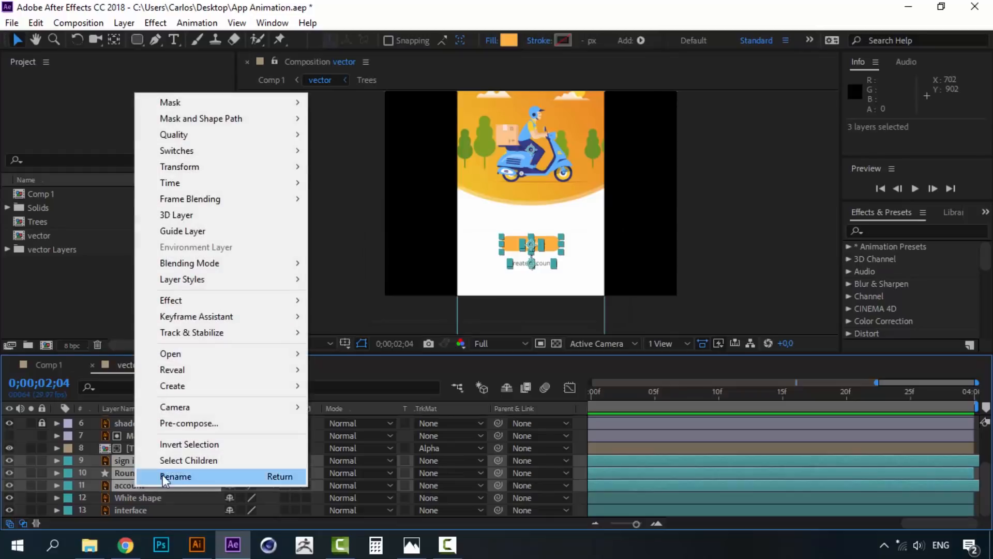
click(162, 474)
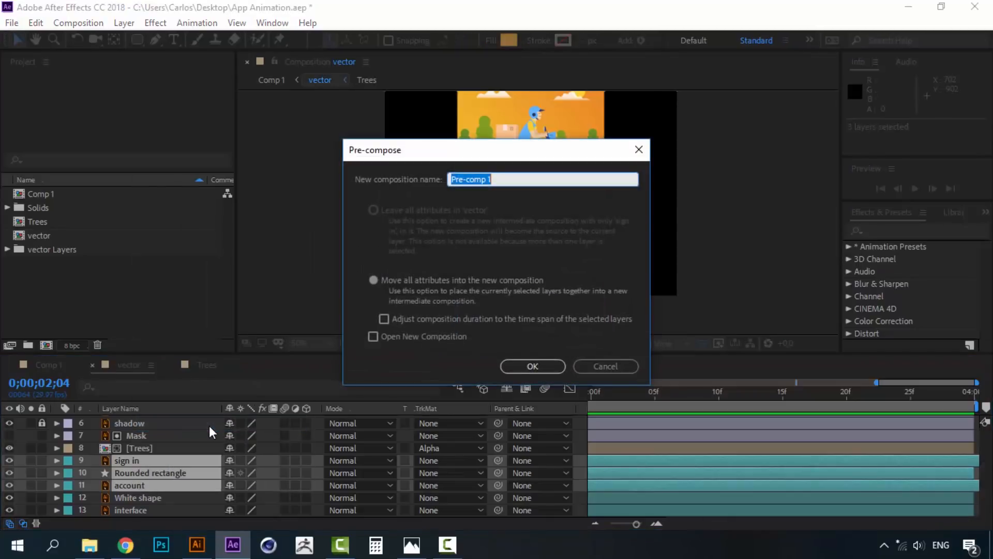
text(Sign in)
click(541, 364)
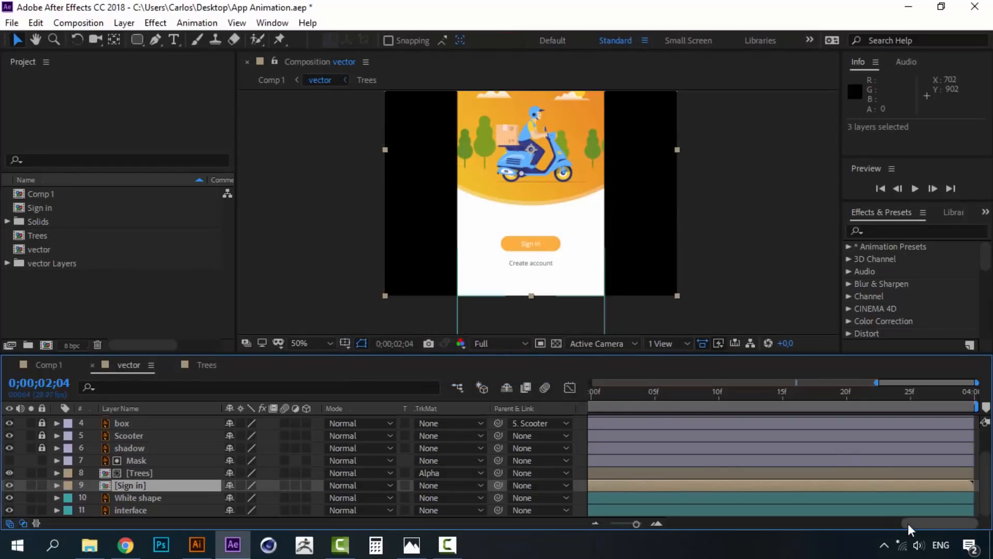
Trim the end of the Sign in layer at 0;00;02;00, duplicate it, and start the duplicate at 0;00;02;00.
click(598, 522)
click(597, 523)
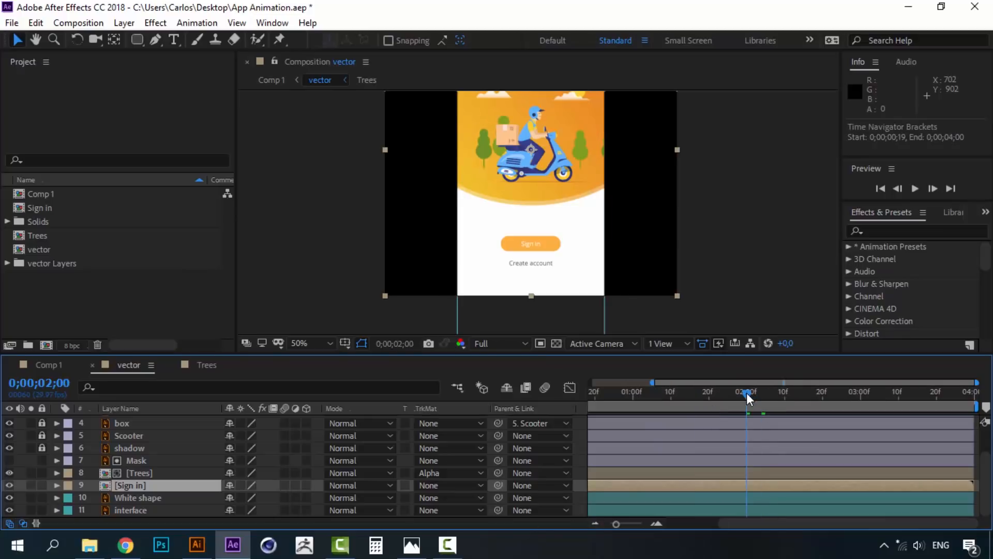
key(alt+bracketright)
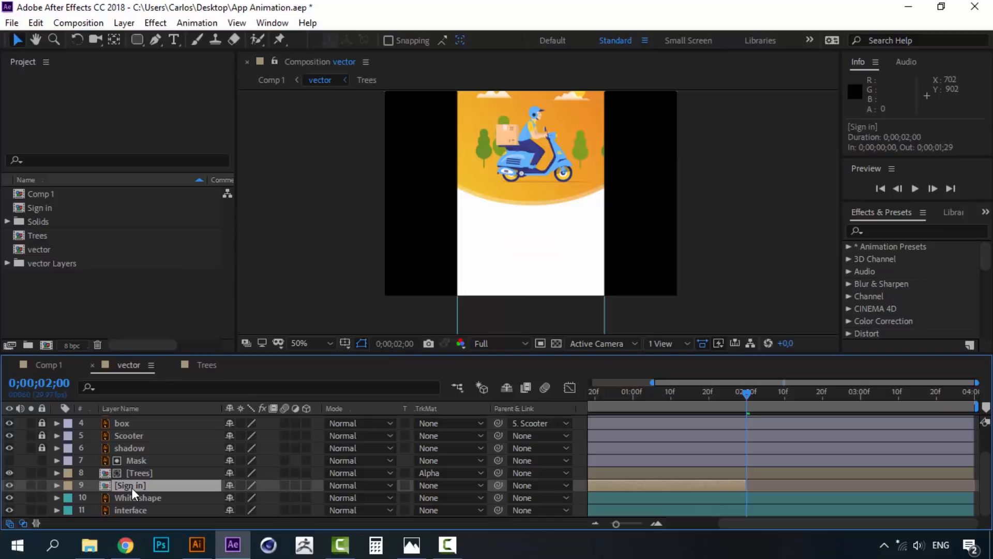
key(ctrl+d)
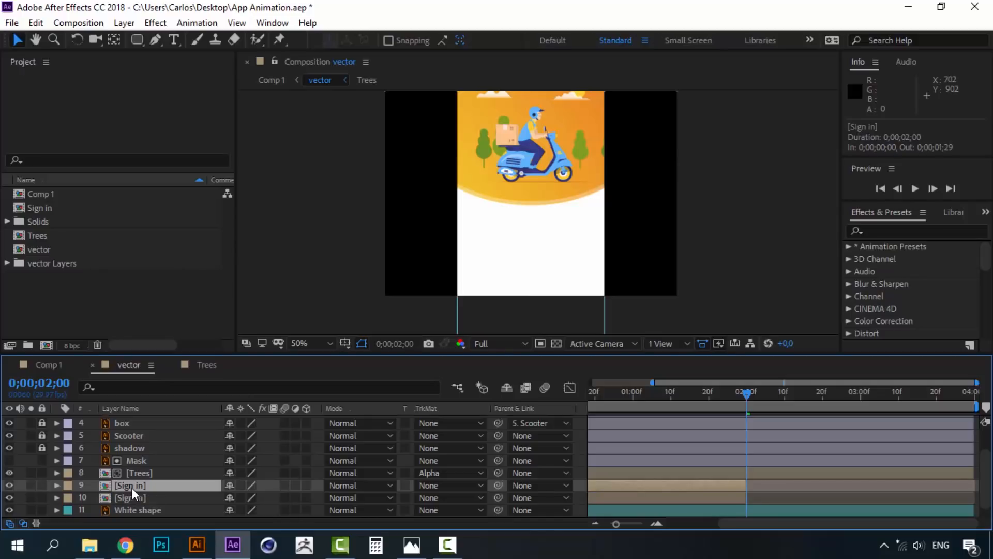
key(bracketleft)
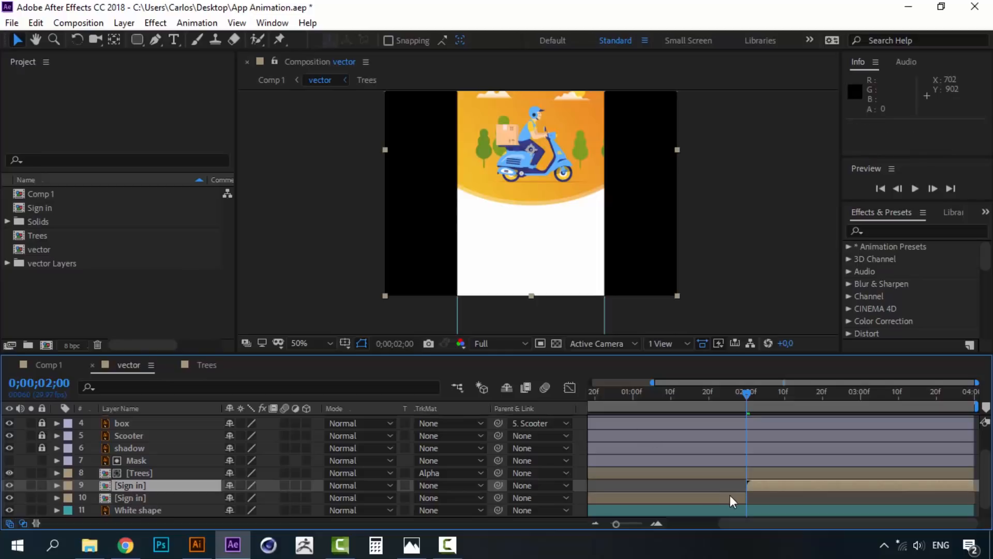
Time-reverse the Sign in duplicate that starts at 0;00;02;00 and preview the animation.
drag(744, 391, 747, 412)
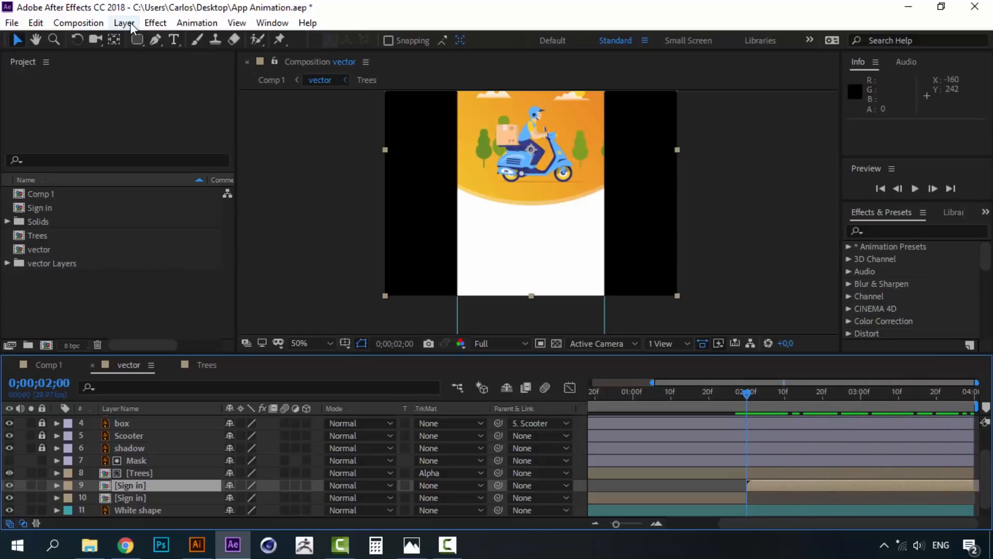
drag(128, 485, 79, 58)
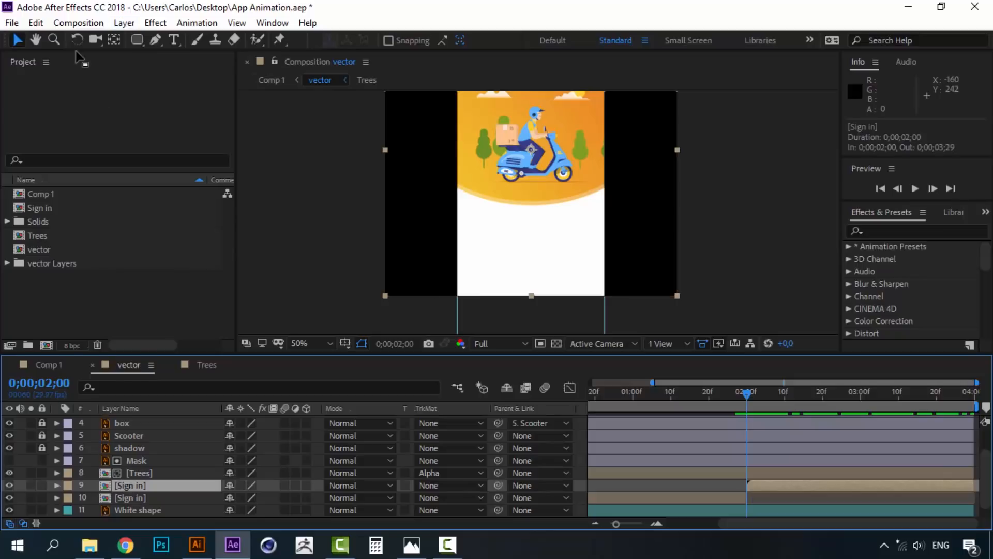
click(124, 23)
mouse_move(207, 212)
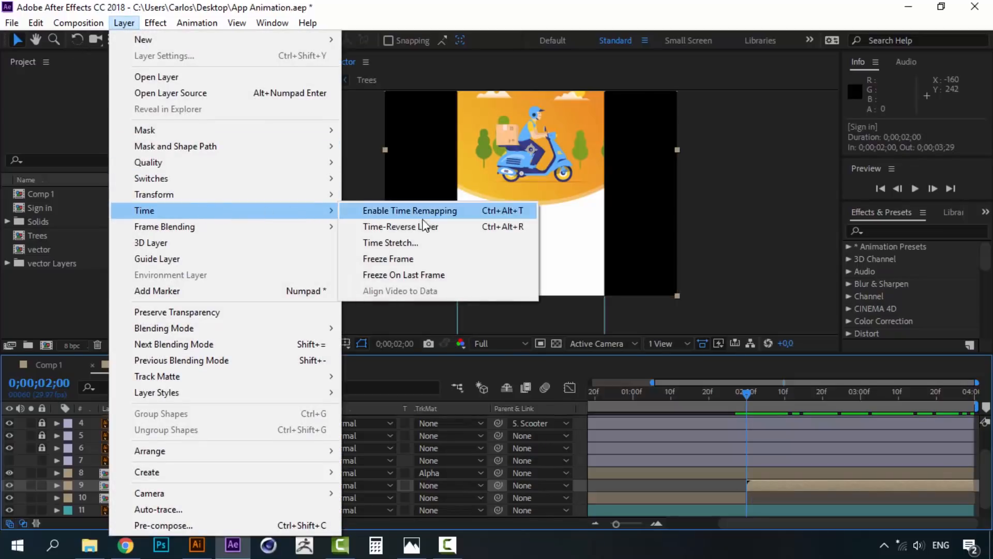
click(414, 227)
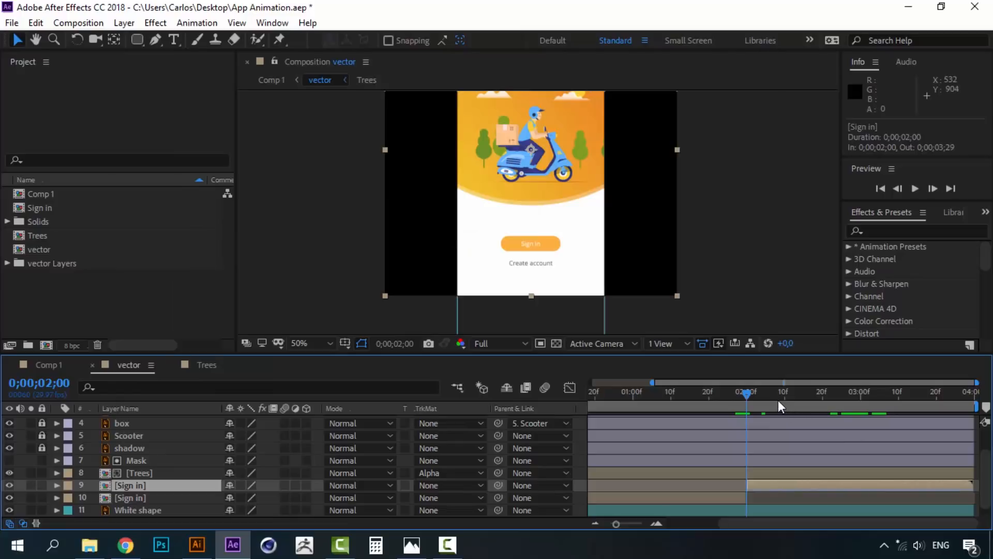
key(space)
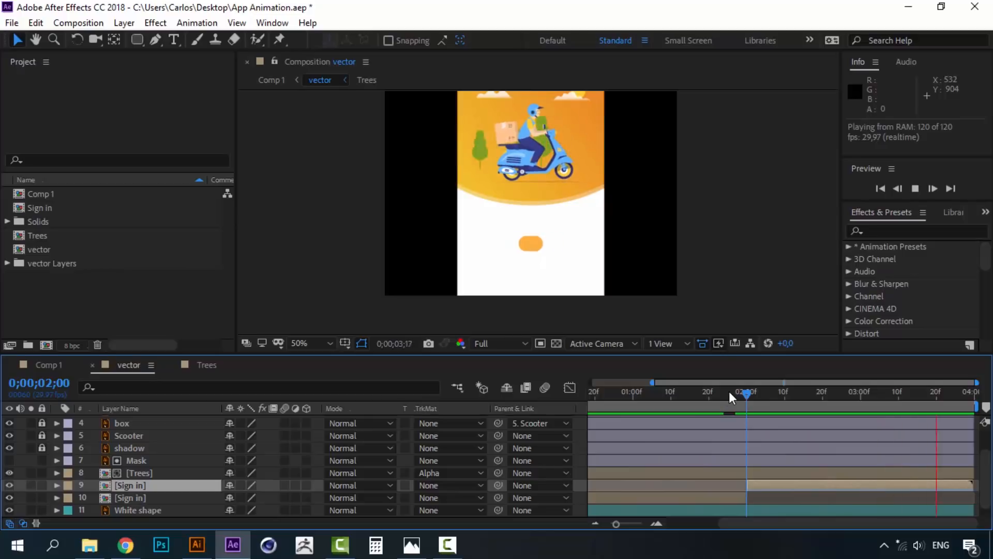
drag(729, 390, 594, 386)
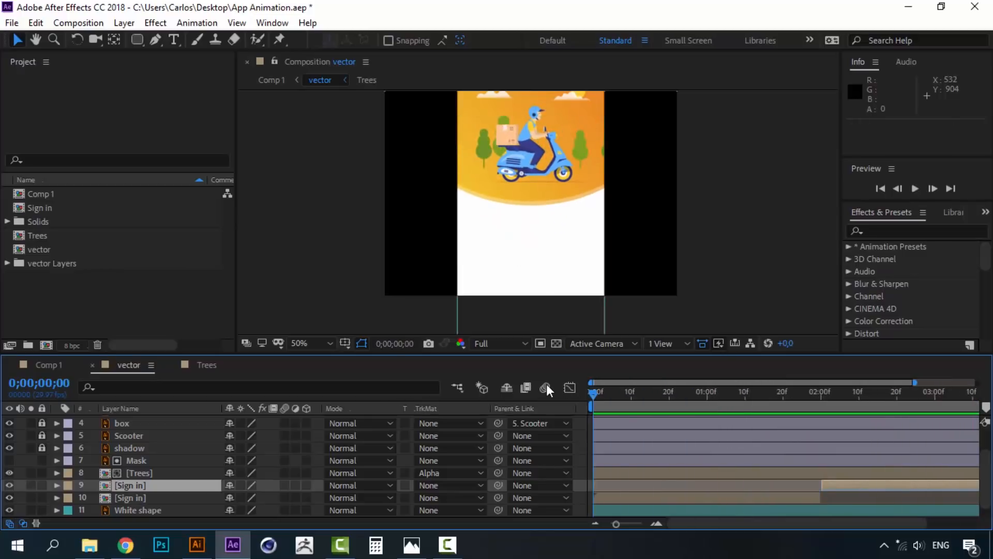
key(h)
drag(548, 140, 546, 199)
key(v)
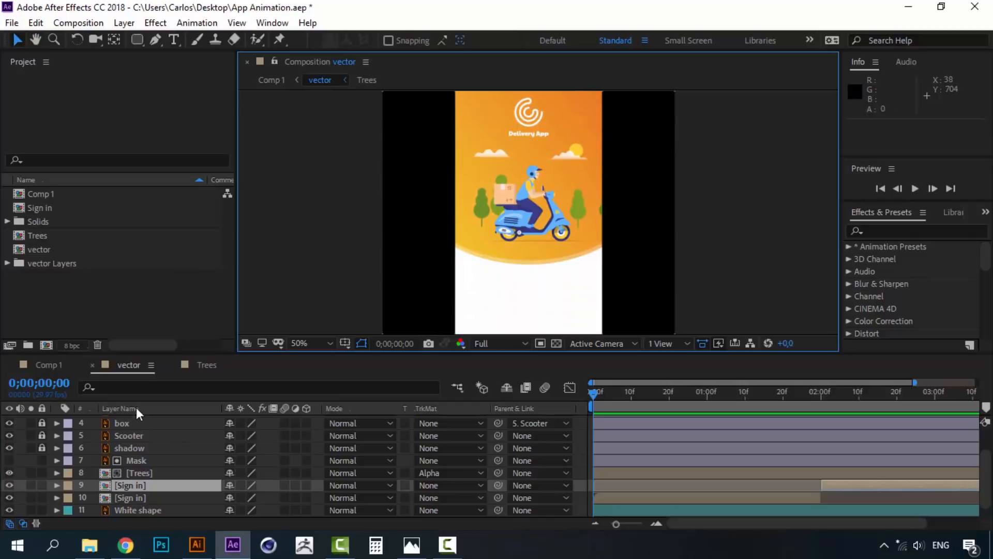
Apply the Drop Shadow effect to the vector layer in Comp 1.
click(55, 364)
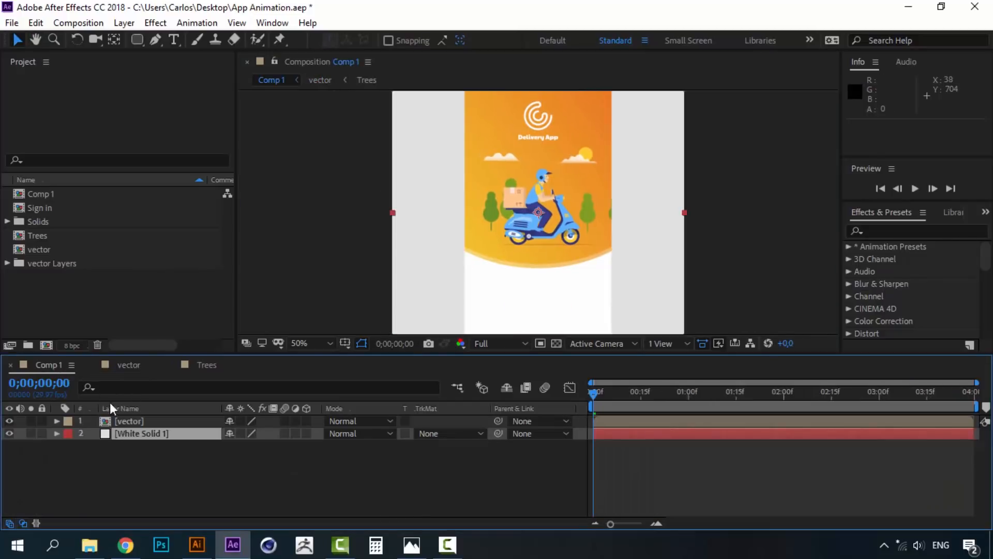
click(176, 475)
click(130, 422)
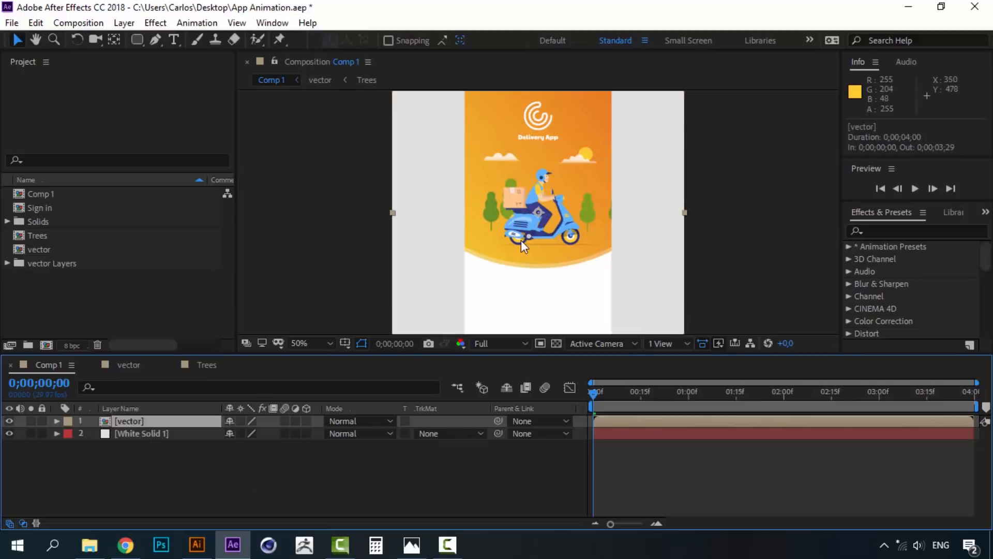
key(h)
drag(526, 247, 541, 232)
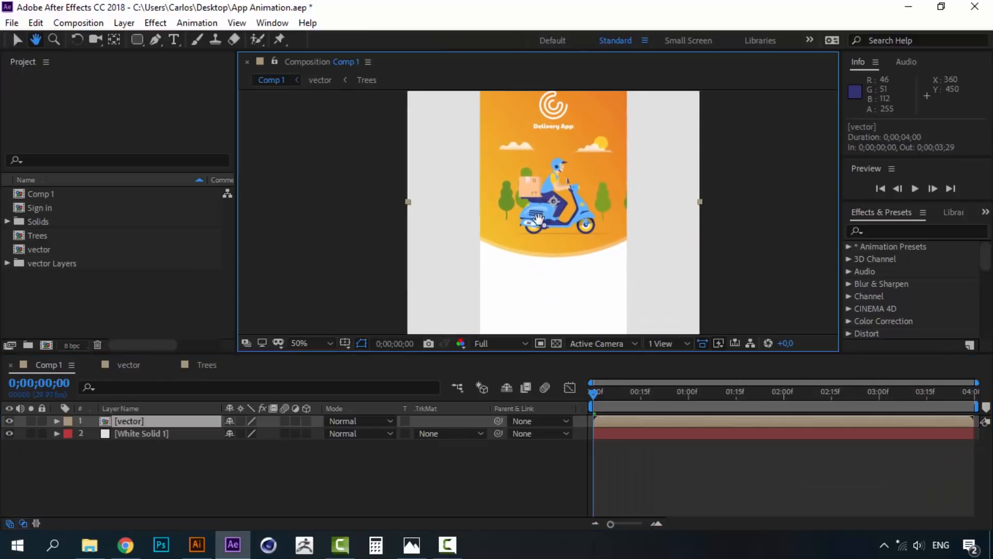
key(v)
click(173, 423)
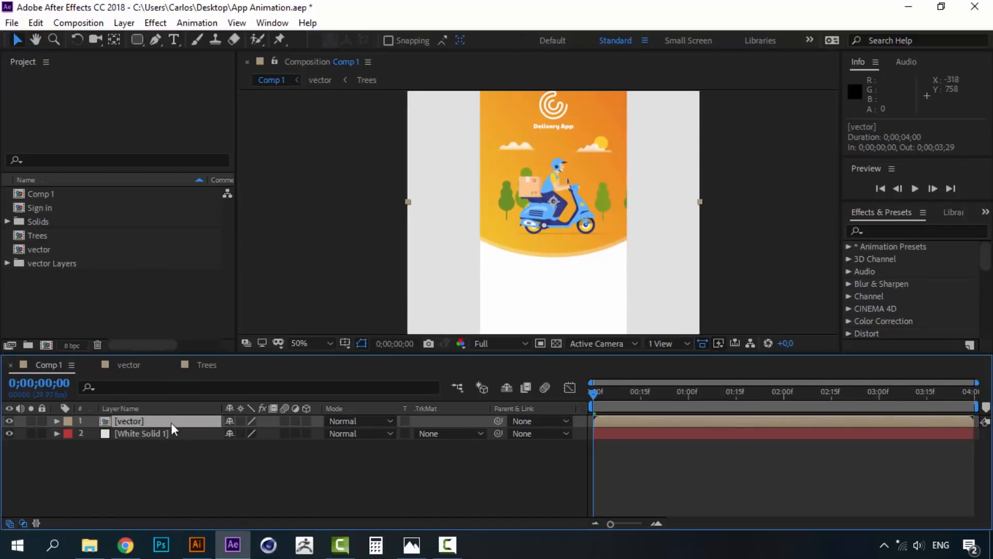
click(885, 231)
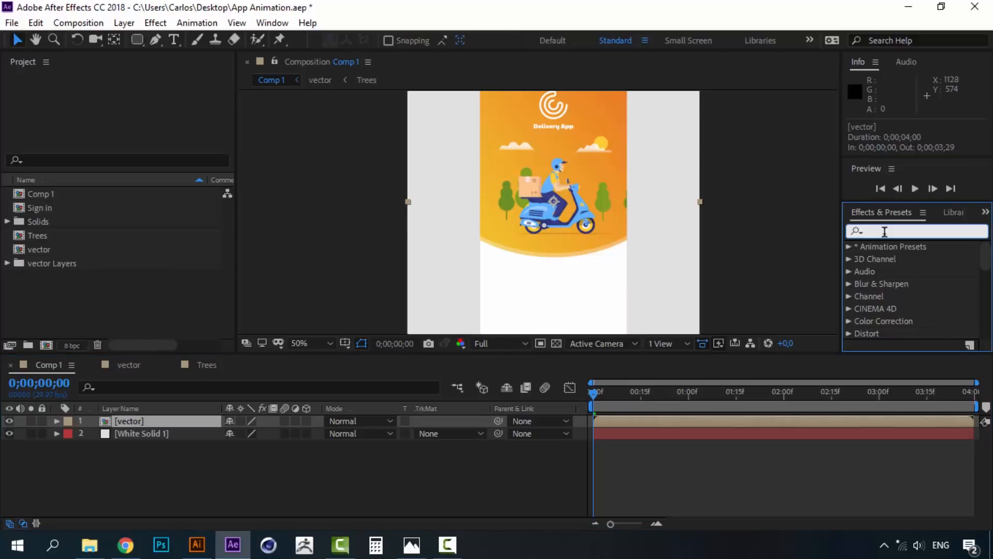
text(drop)
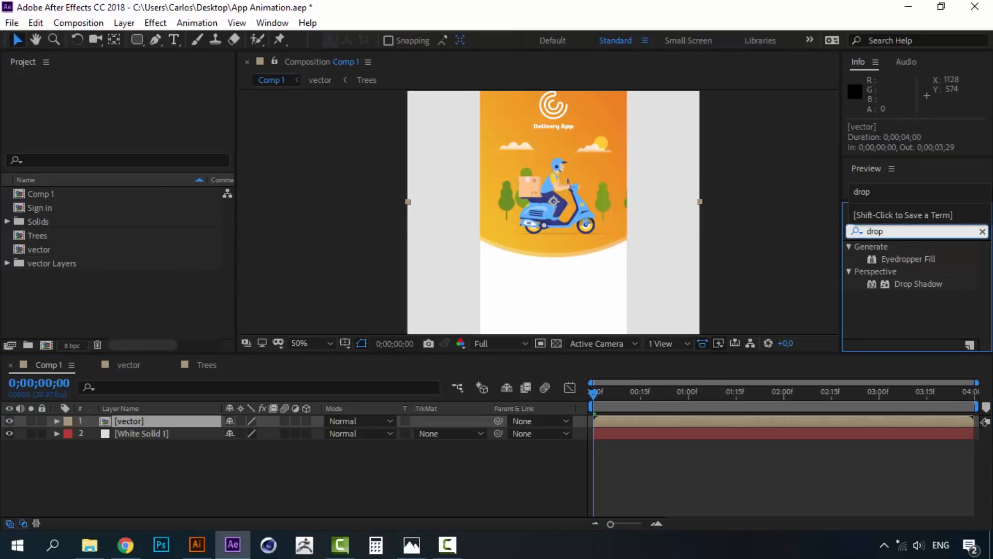
double_click(916, 285)
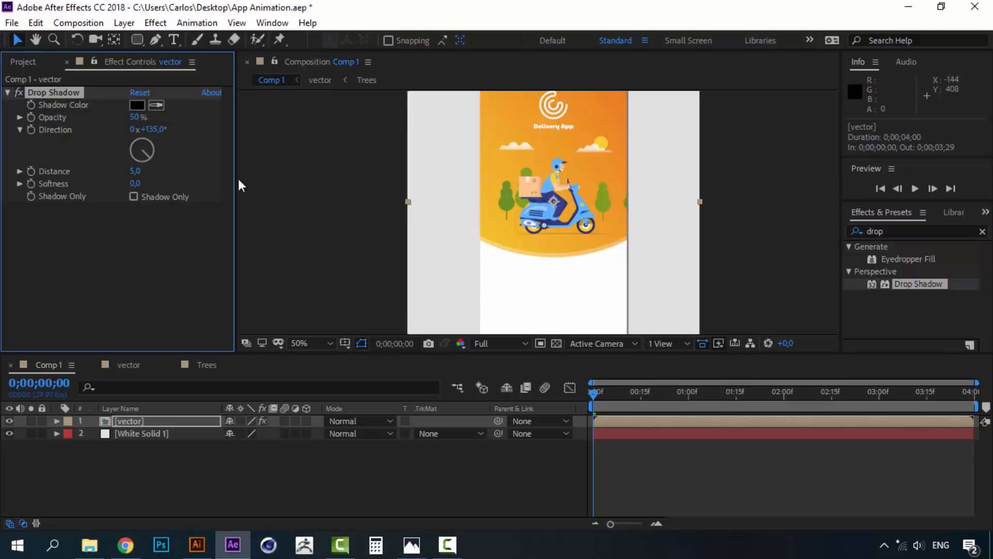
Set the drop shadow's direction to 246°, distance to 14, softness to 44 and opacity to 15%, and preview Comp 1.
drag(142, 158, 133, 151)
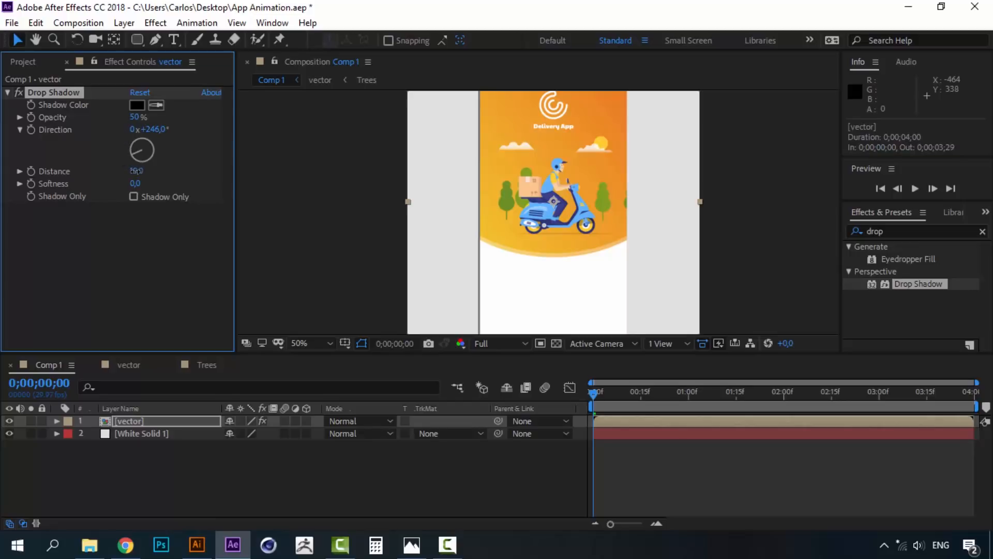
drag(136, 172, 159, 185)
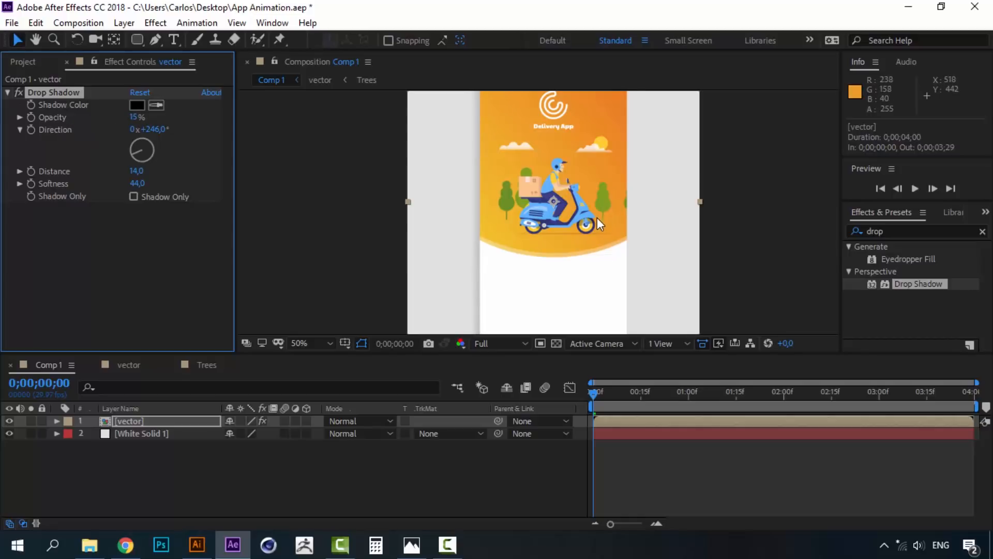
click(595, 392)
key(space)
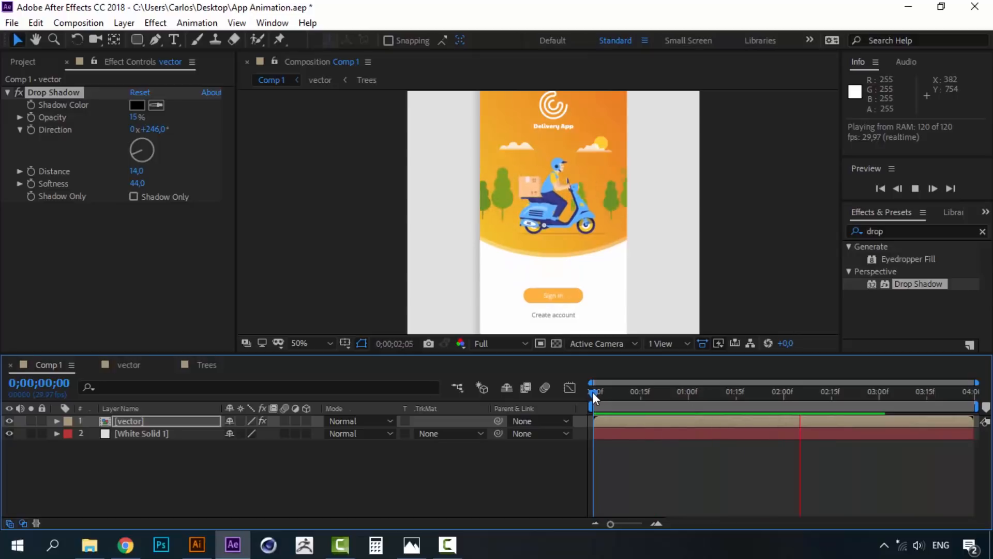
Enlarge the composition viewer to fit the whole app screen and preview Comp 1 from 0;00;00;00.
click(592, 392)
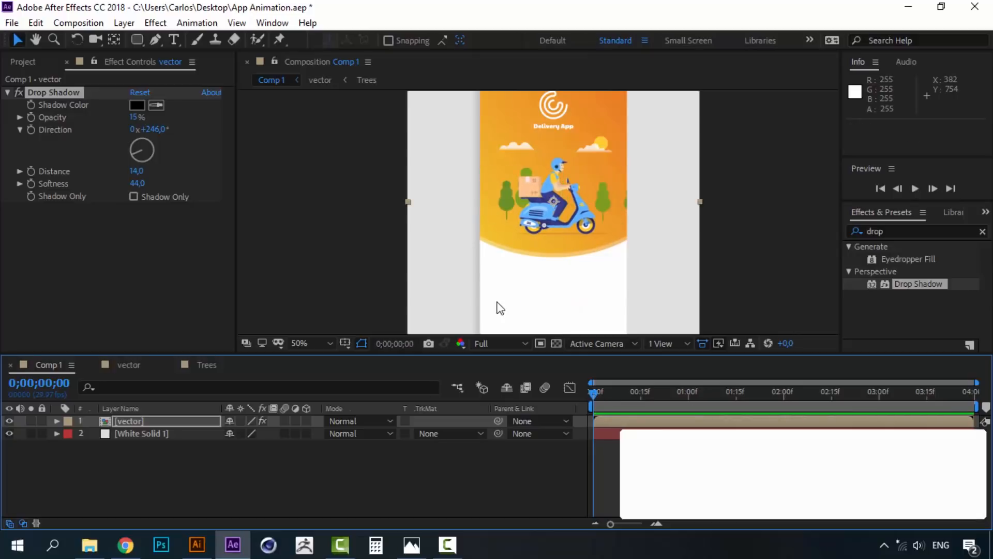
drag(584, 361, 589, 442)
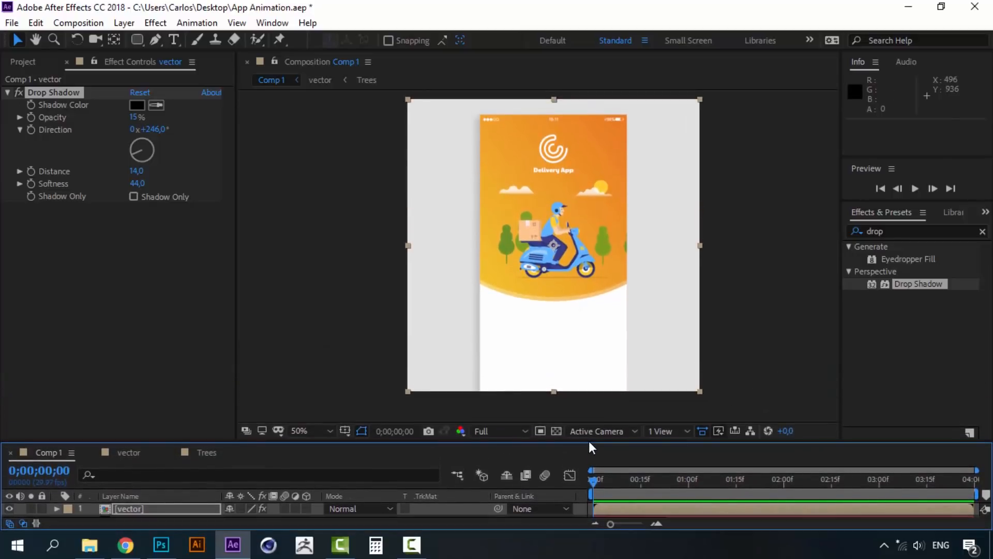
key(space)
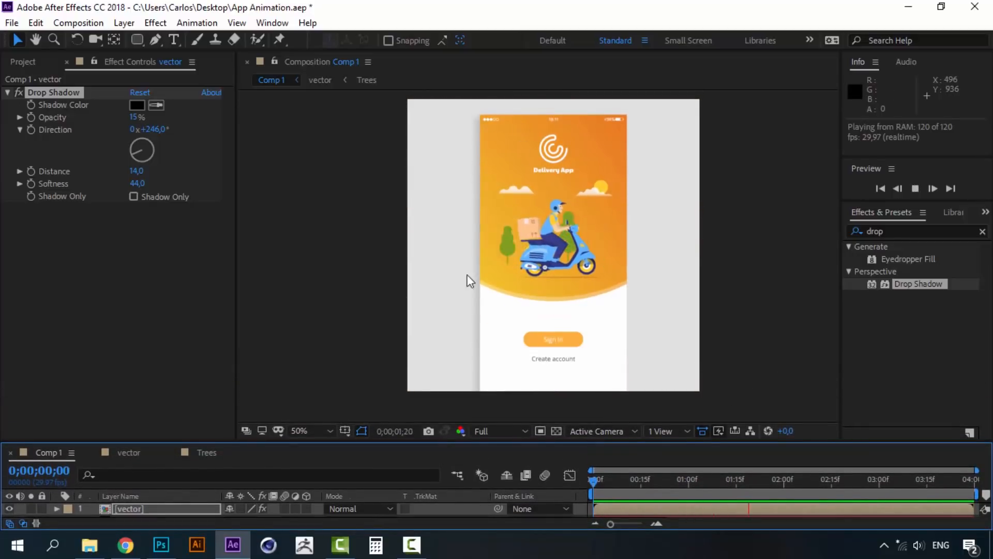